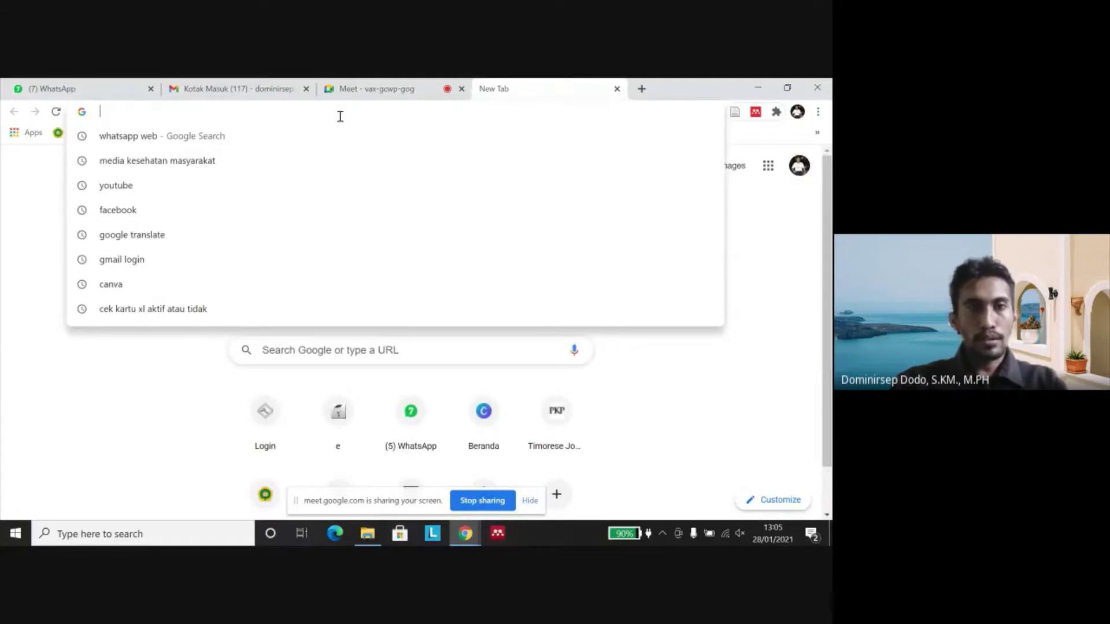
# Step: Search Google for "media kesehatan masyarakat"
pyautogui.click(685, 387)
pyautogui.click(445, 347)
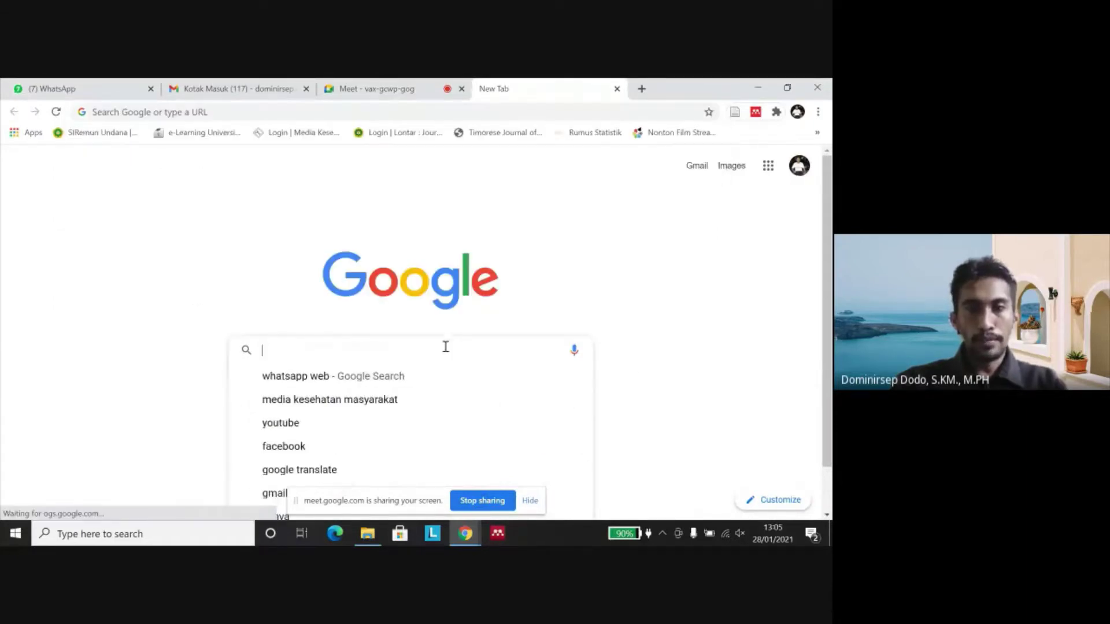
pyautogui.click(575, 290)
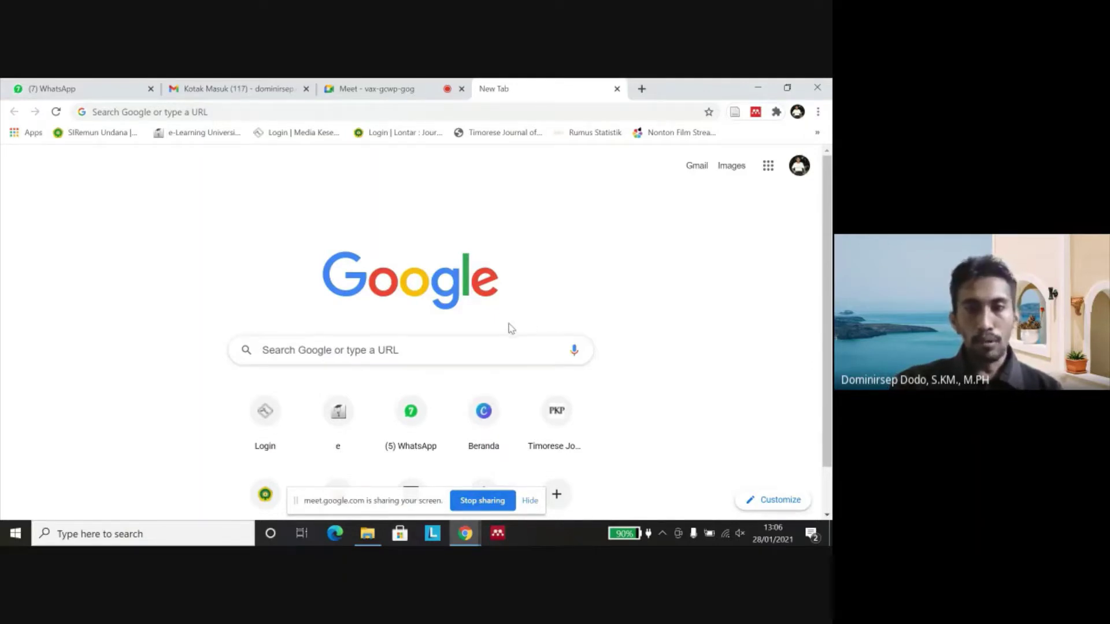
pyautogui.click(469, 352)
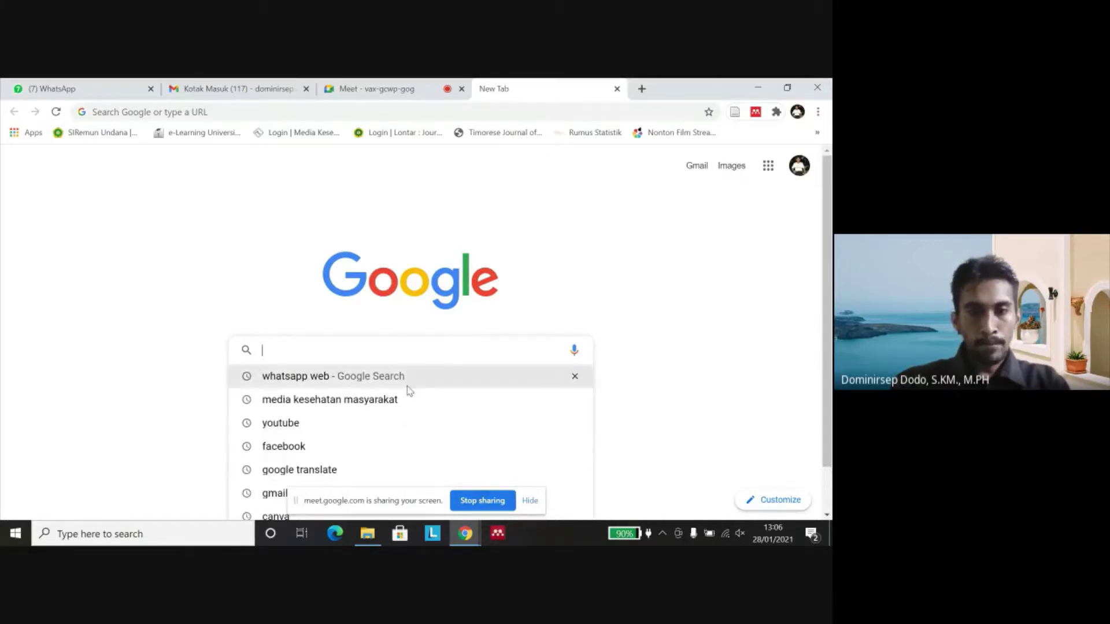
pyautogui.click(384, 405)
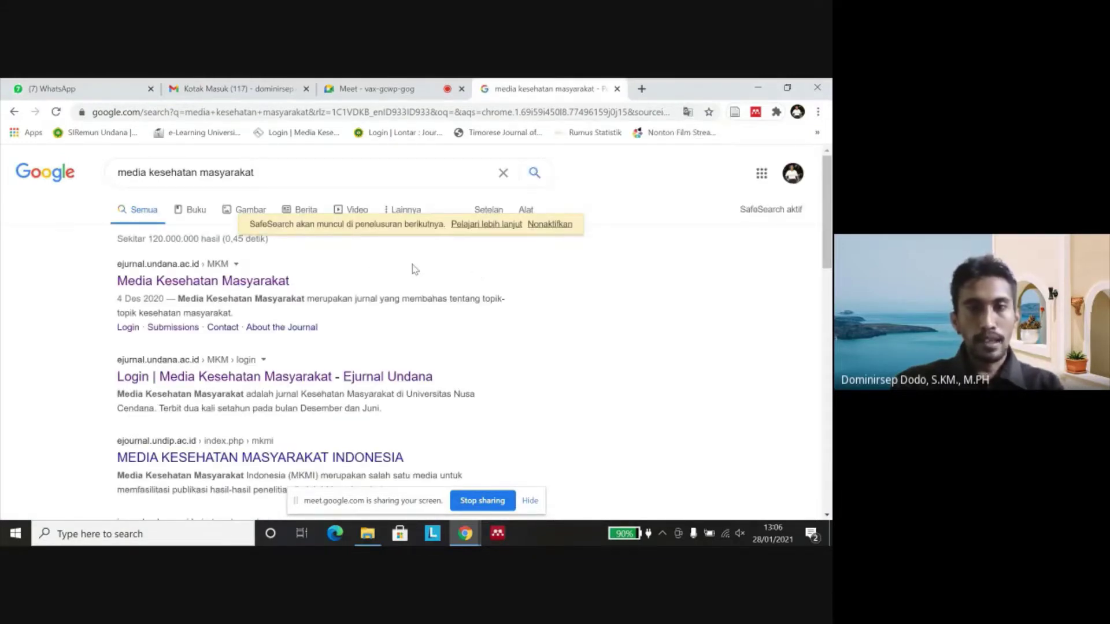
# Step: Open the Media Kesehatan Masyarakat journal site at ejurnal.undana.ac.id from the search results
pyautogui.scroll(-2, 173, 274)
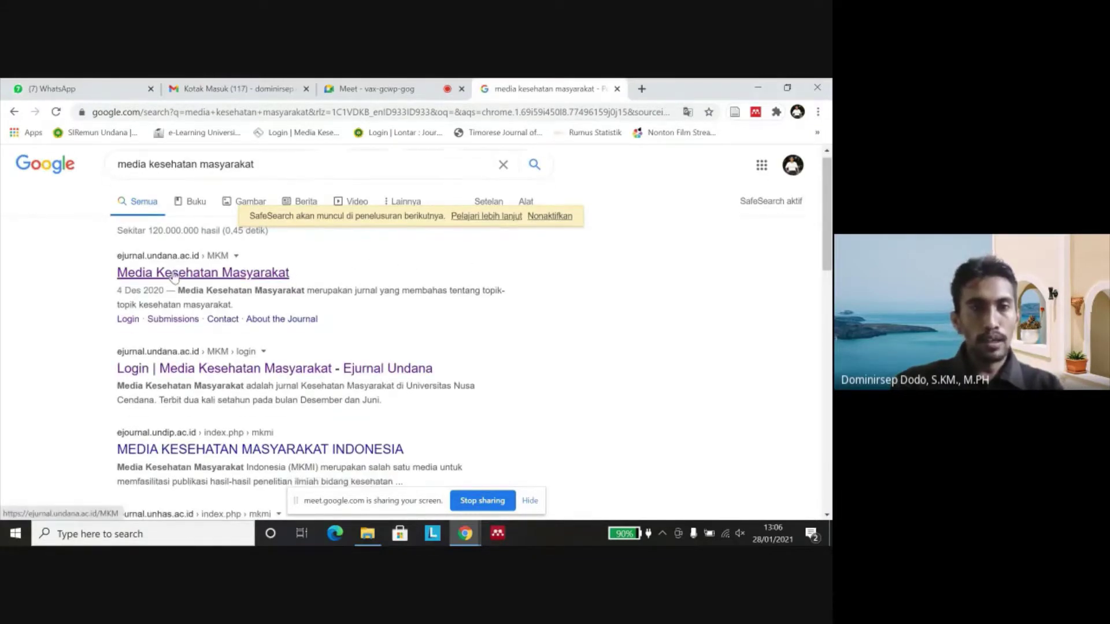
pyautogui.scroll(2, 173, 276)
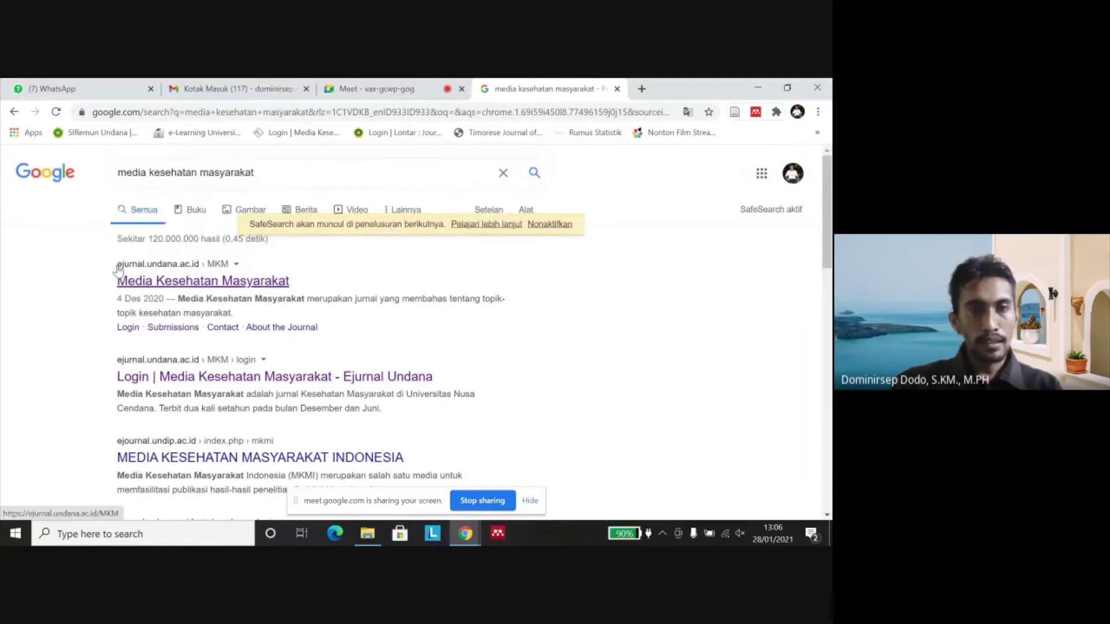
pyautogui.moveTo(118, 274); pyautogui.dragTo(119, 266)
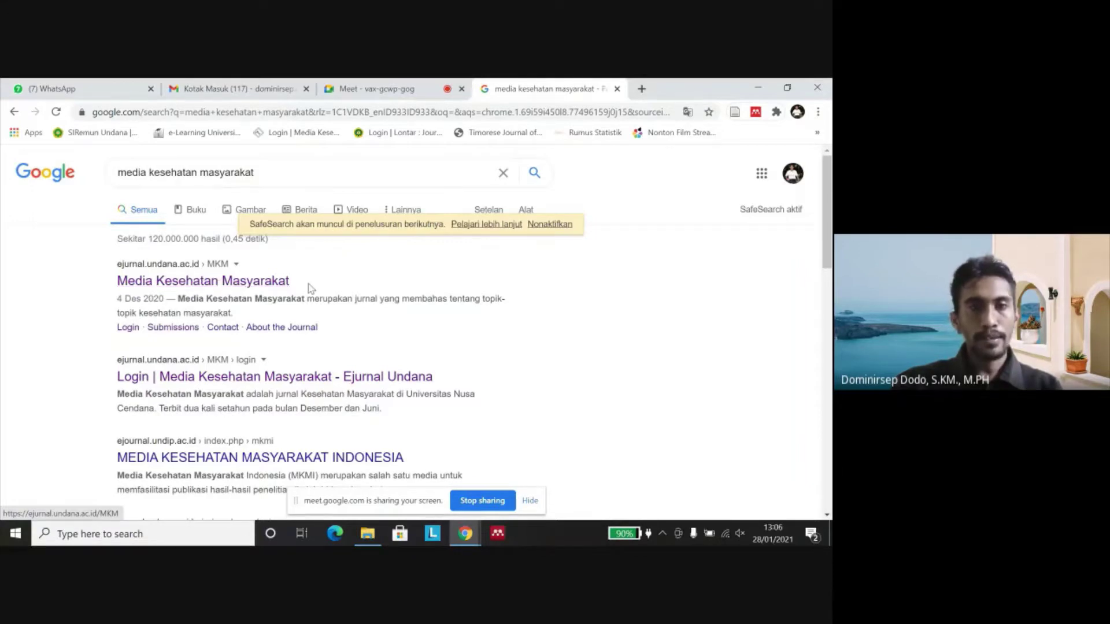
pyautogui.click(230, 284)
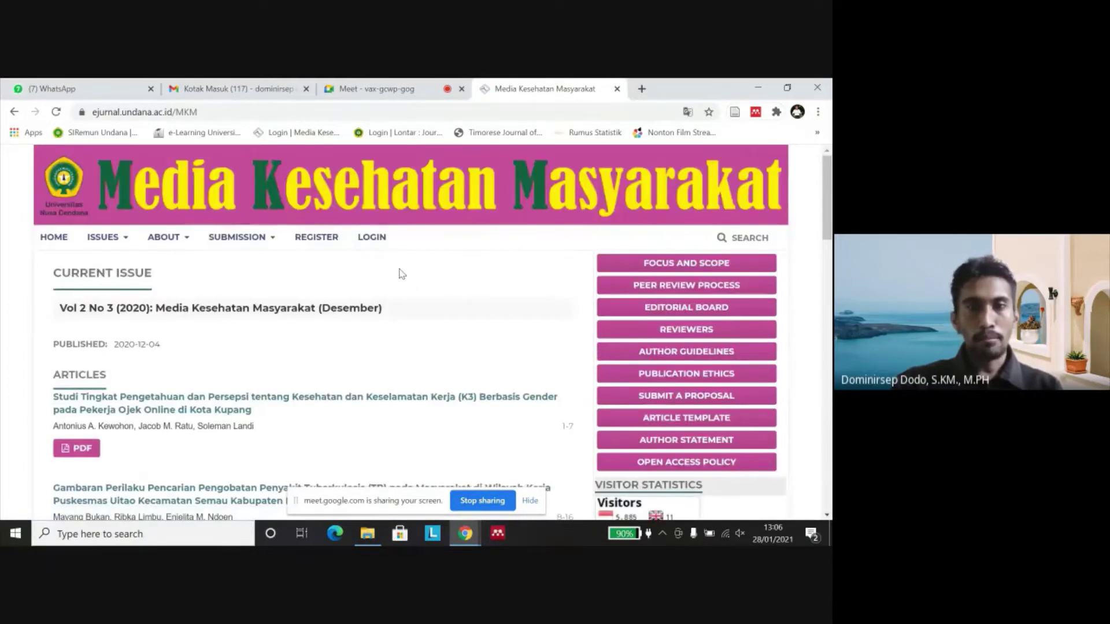
# Step: Look over the current issue's articles on the journal home page and open the Author Guidelines page
pyautogui.scroll(-1, 422, 277)
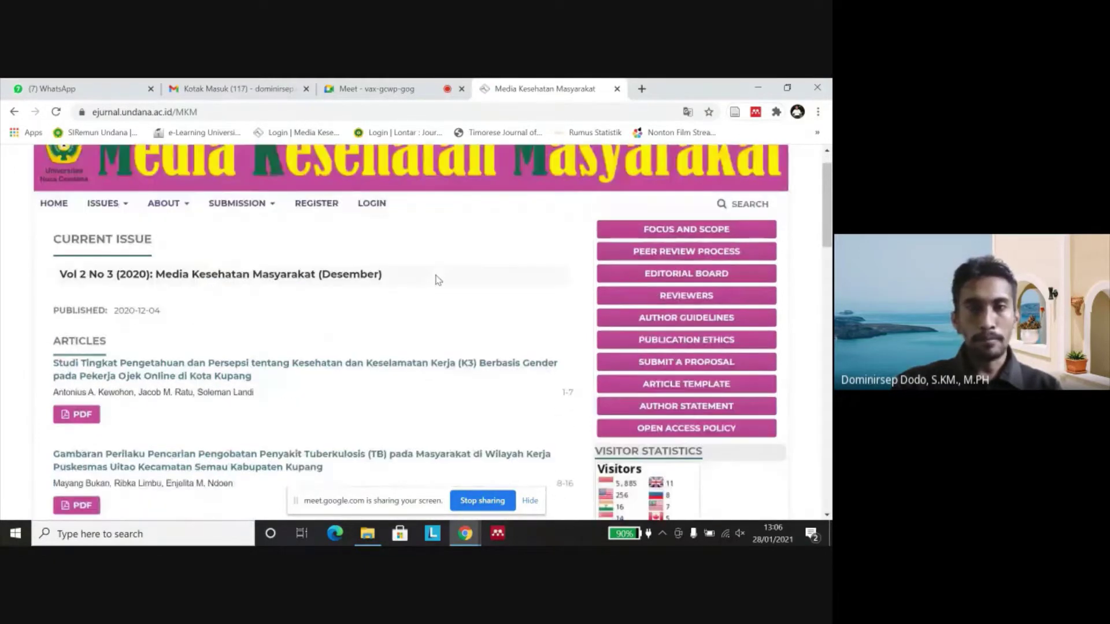
pyautogui.scroll(1, 436, 280)
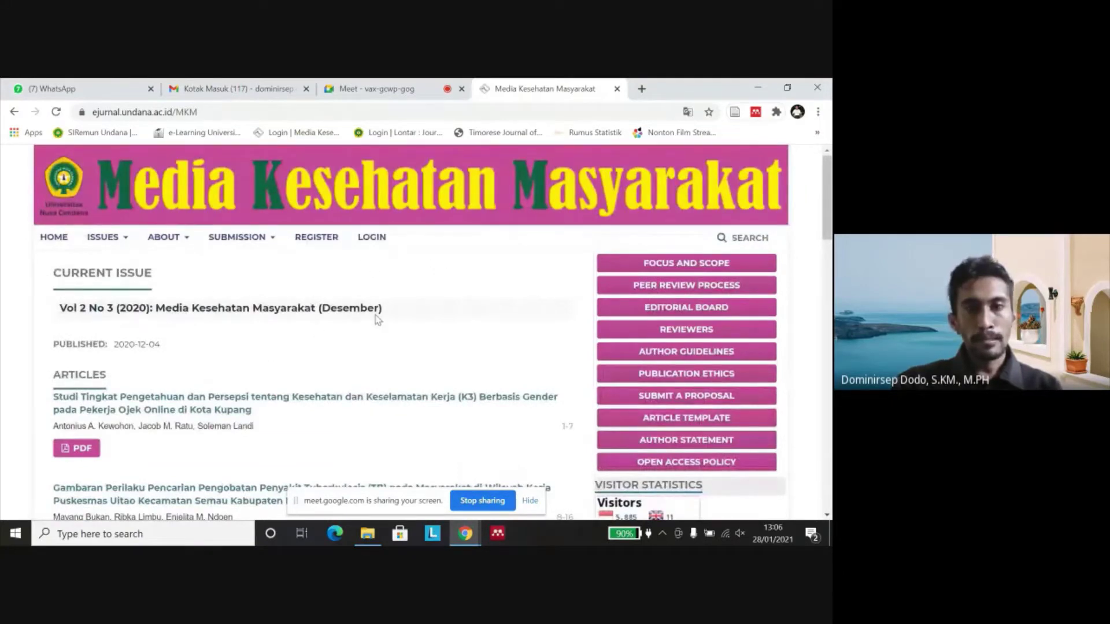
pyautogui.scroll(-1, 377, 320)
pyautogui.scroll(-5, 378, 320)
pyautogui.scroll(6, 381, 318)
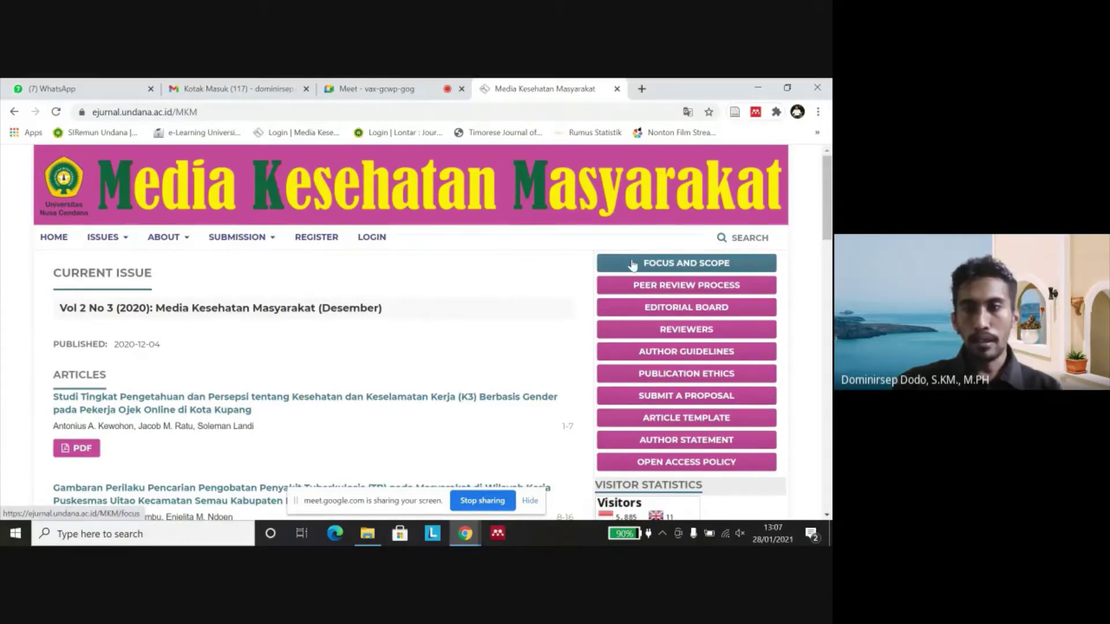
pyautogui.click(692, 353)
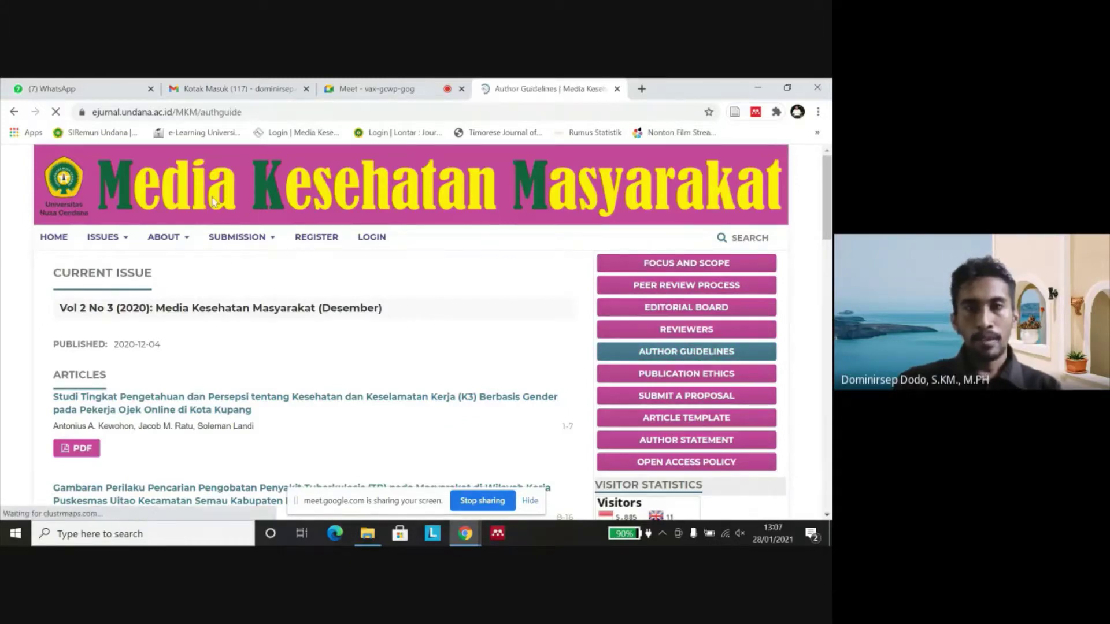
# Step: Read the author guidelines' numbered rules on article components, abstract, methods, results and references
pyautogui.scroll(-3, 271, 330)
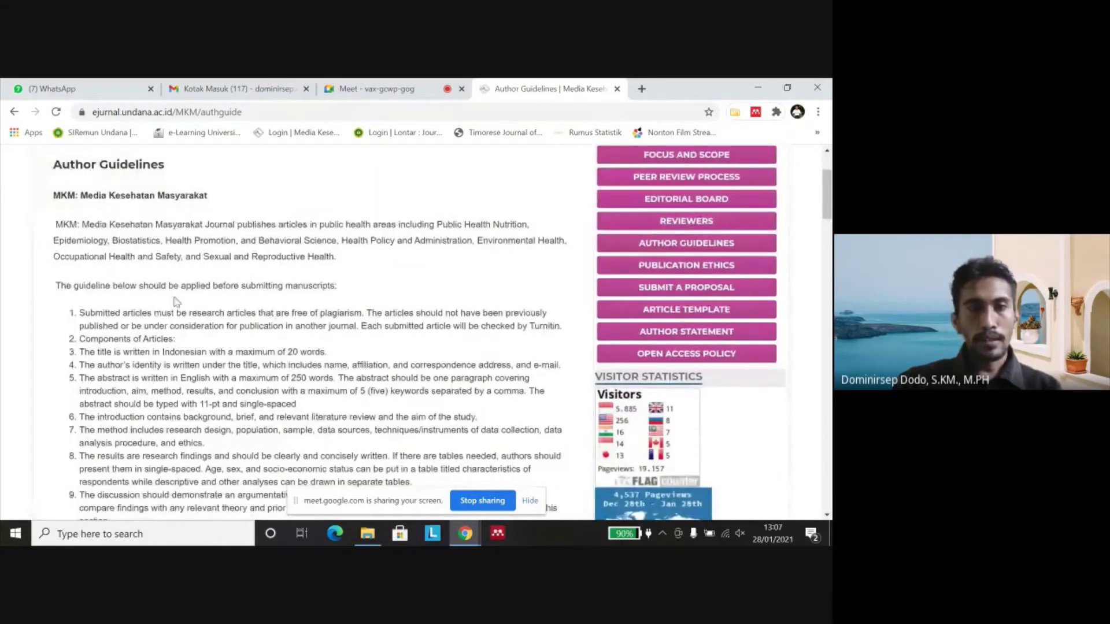
pyautogui.scroll(-3, 107, 311)
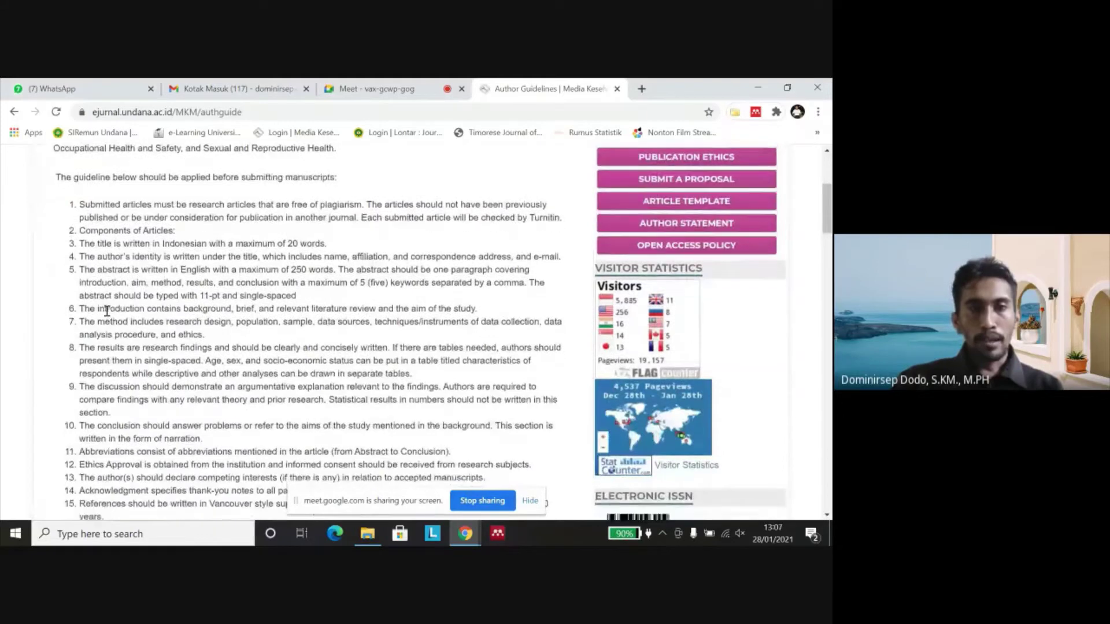
pyautogui.scroll(3, 108, 311)
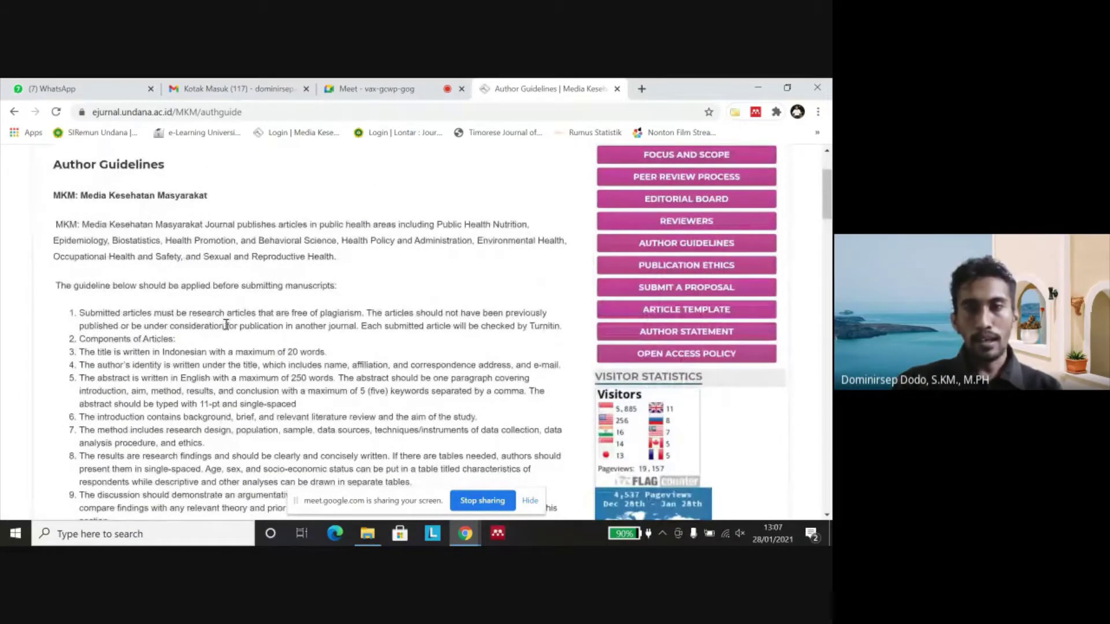
pyautogui.scroll(3, 272, 325)
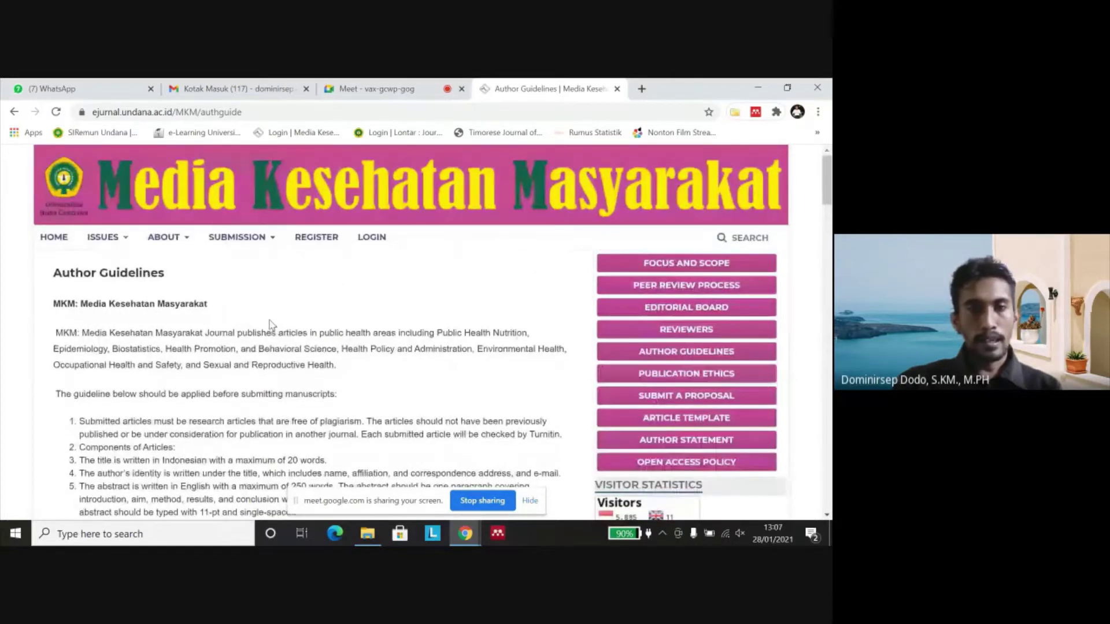
pyautogui.scroll(-3, 310, 362)
pyautogui.scroll(-3, 308, 364)
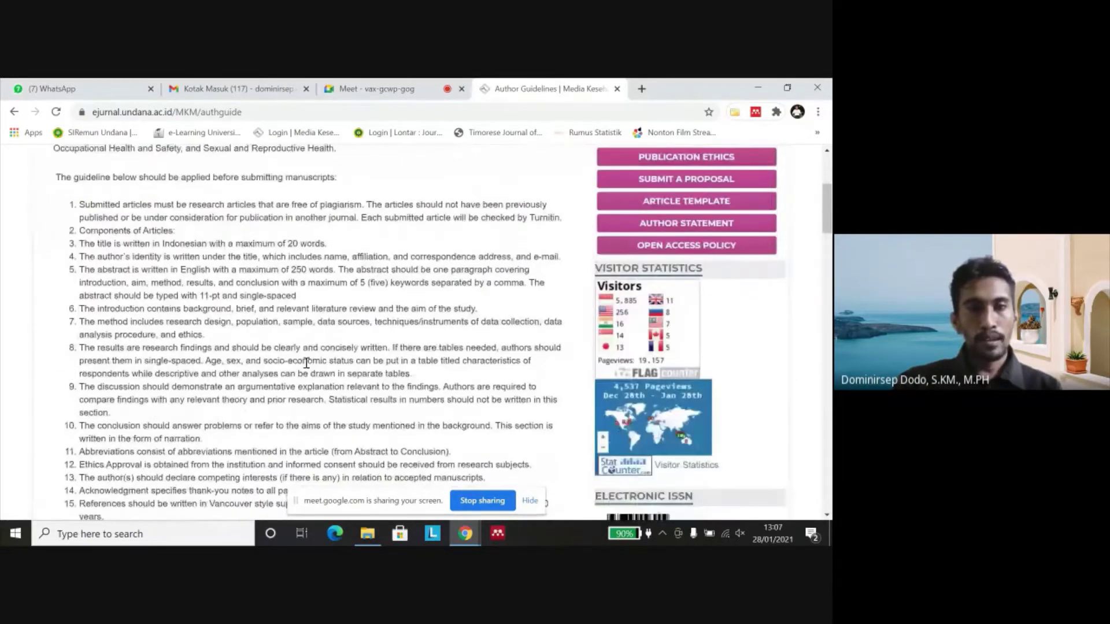
pyautogui.scroll(-3, 206, 263)
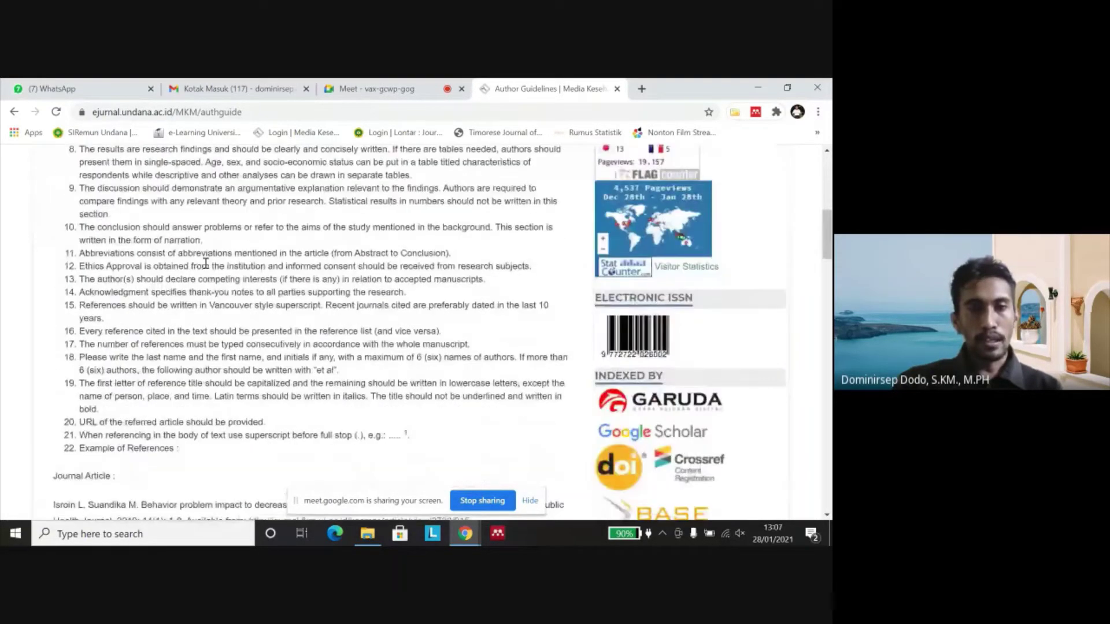
pyautogui.scroll(5, 206, 264)
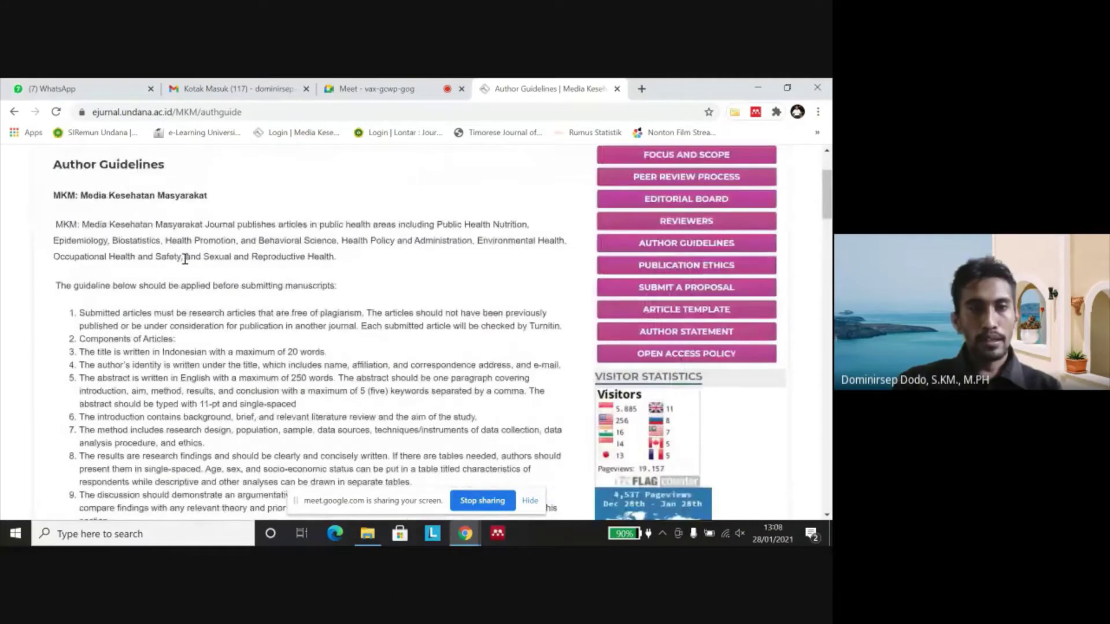
# Step: Review the reference examples, manuscript handling fee, submission preparation checklist and copyright notice in the author guidelines
pyautogui.scroll(-1, 187, 260)
pyautogui.scroll(-12, 186, 305)
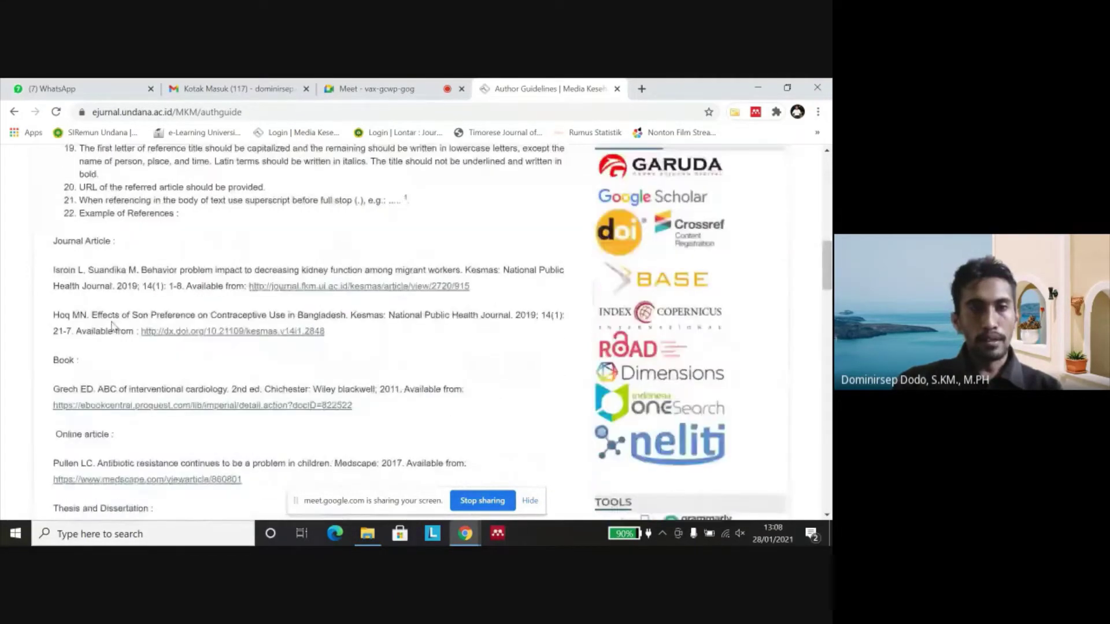
pyautogui.scroll(-3, 97, 321)
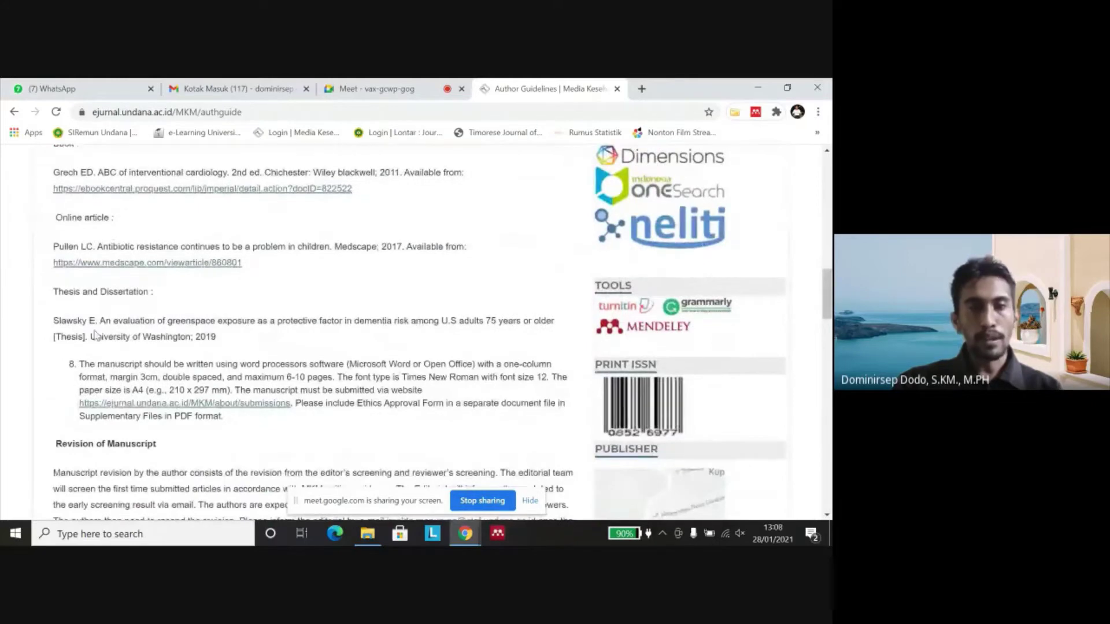
pyautogui.scroll(-9, 97, 339)
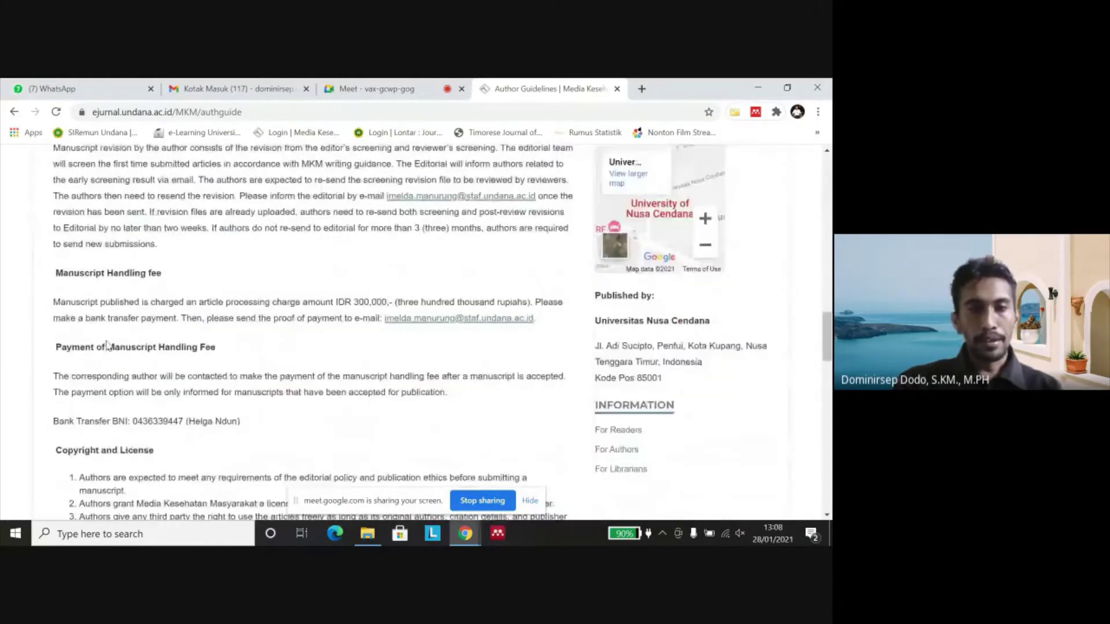
pyautogui.scroll(-15, 110, 327)
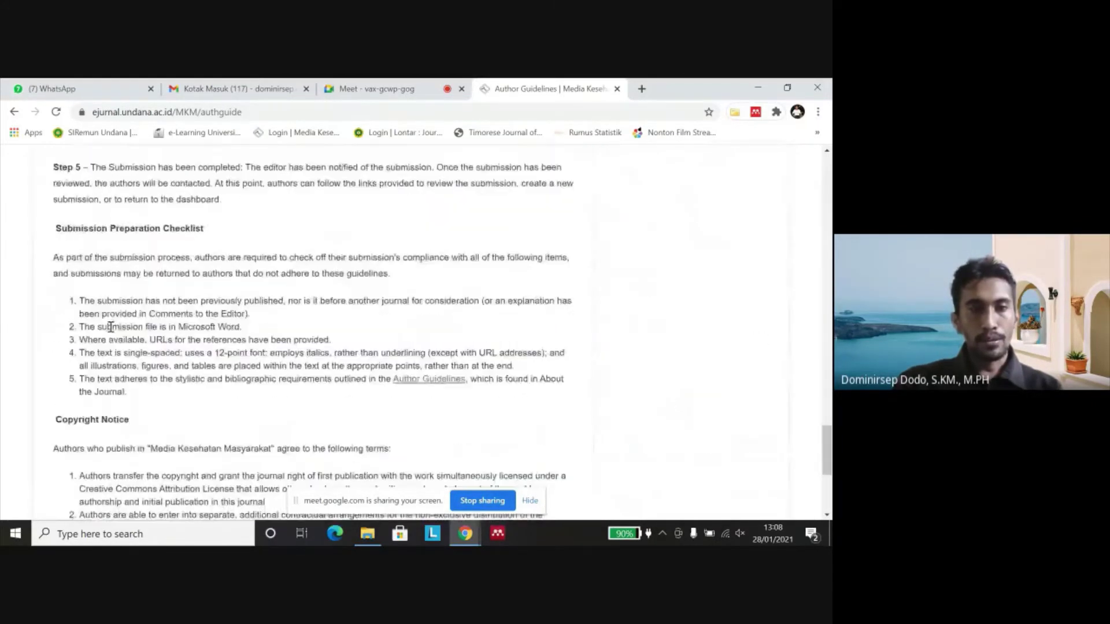
pyautogui.scroll(1, 155, 343)
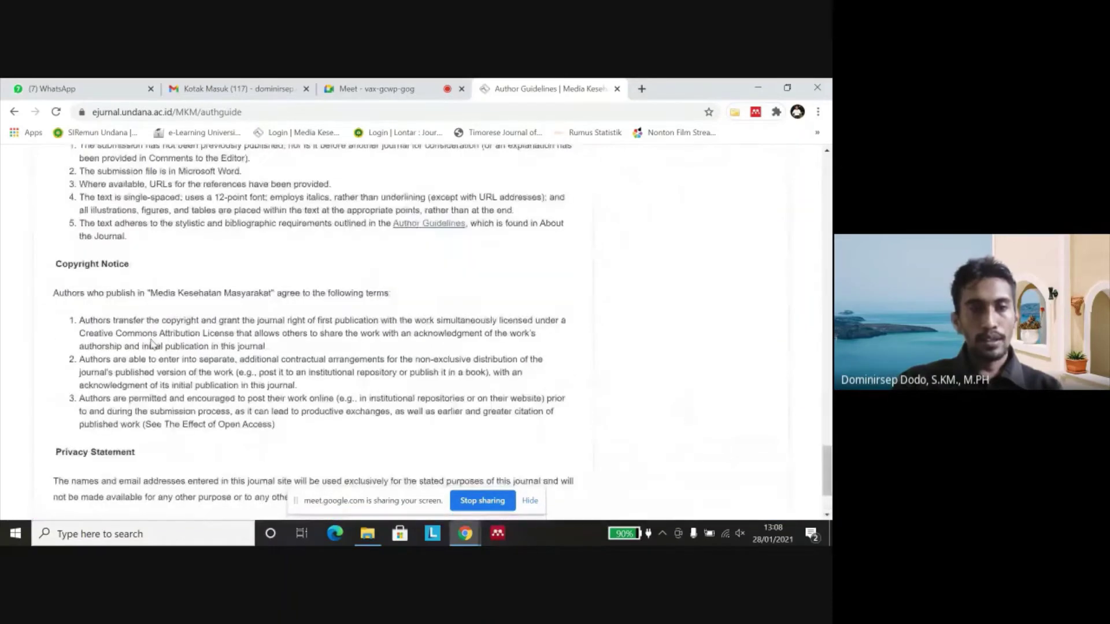
pyautogui.scroll(-1, 154, 344)
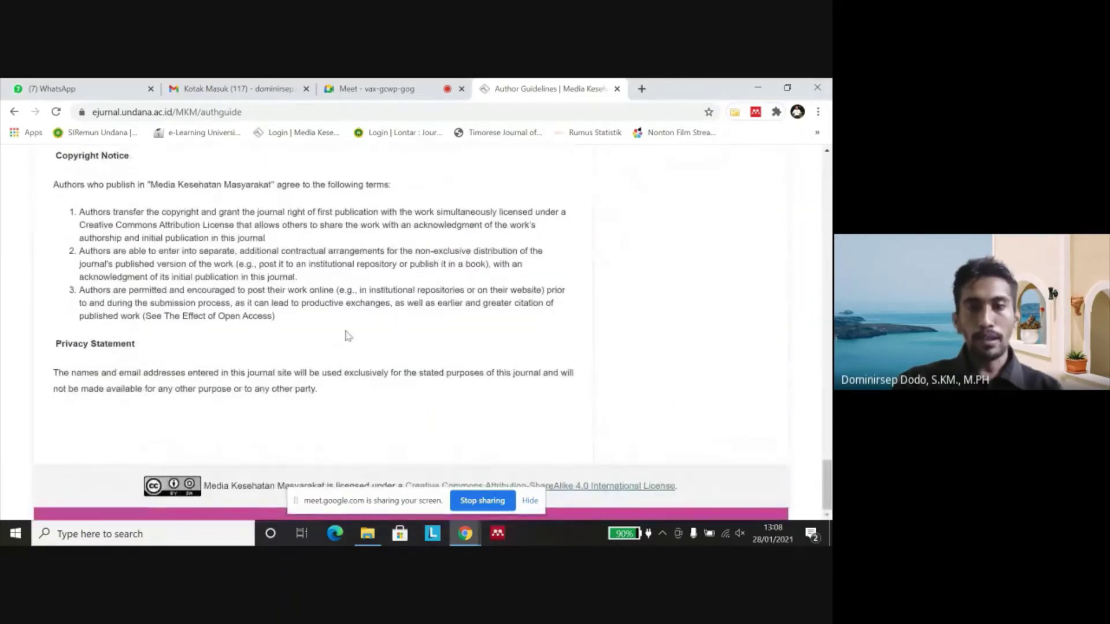
# Step: Open the Publication Ethics page and read its sections on publication decisions, confidentiality and duties of reviewers
pyautogui.scroll(20, 348, 335)
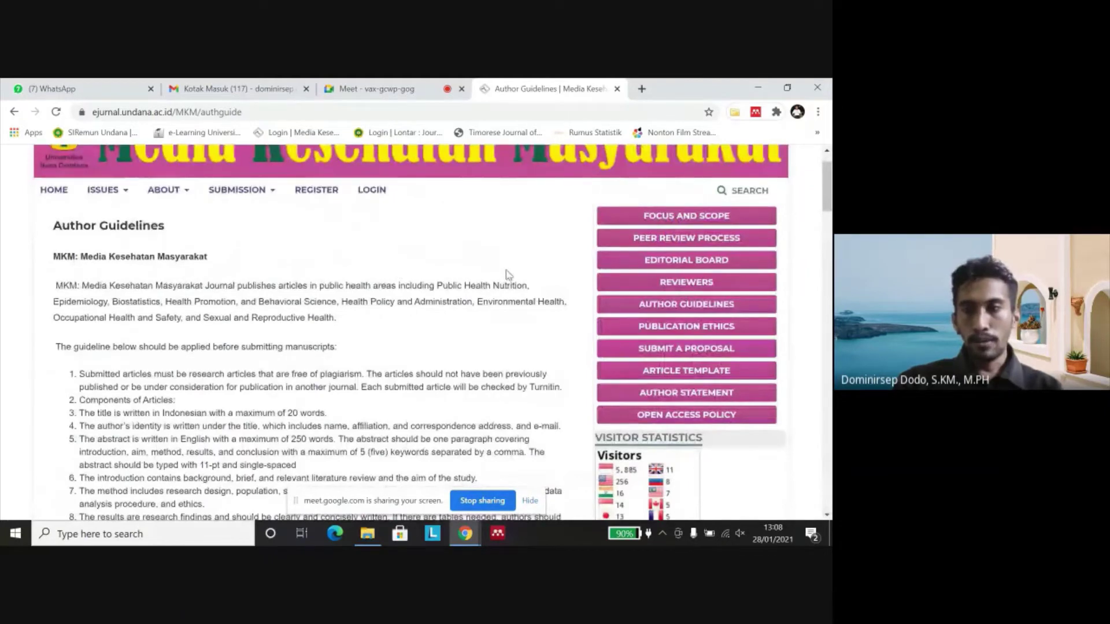
pyautogui.click(680, 330)
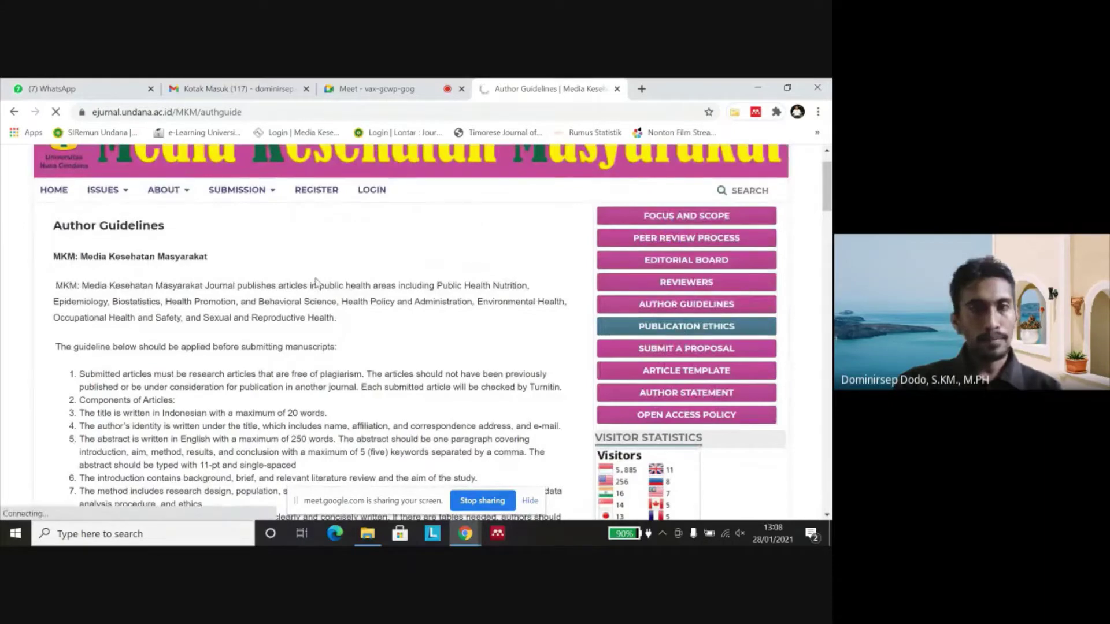
pyautogui.scroll(-2, 188, 328)
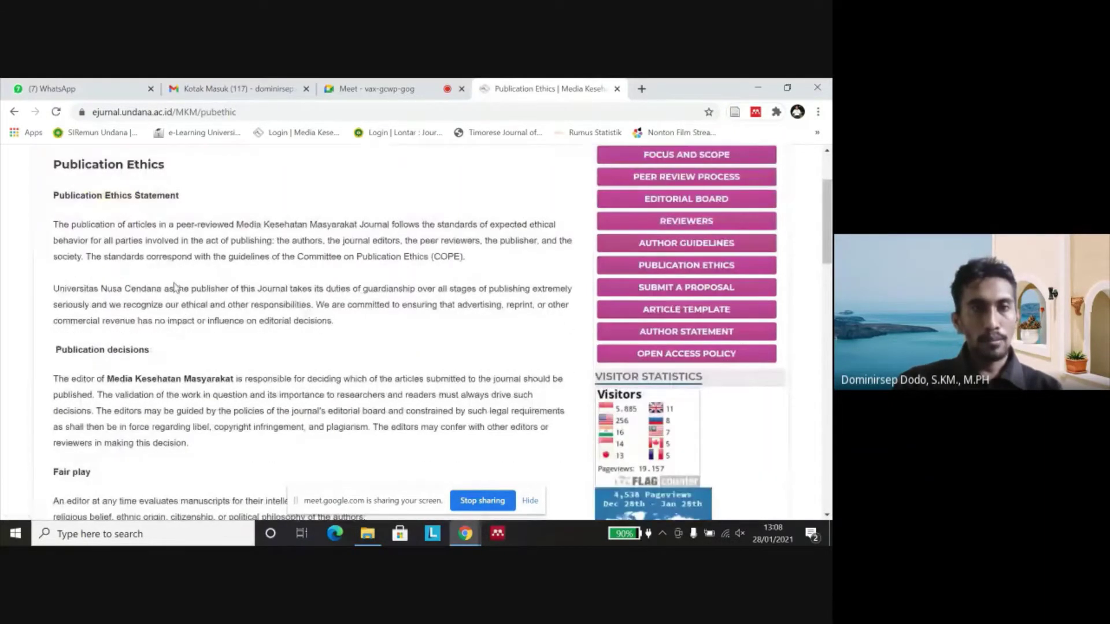
pyautogui.scroll(-7, 201, 315)
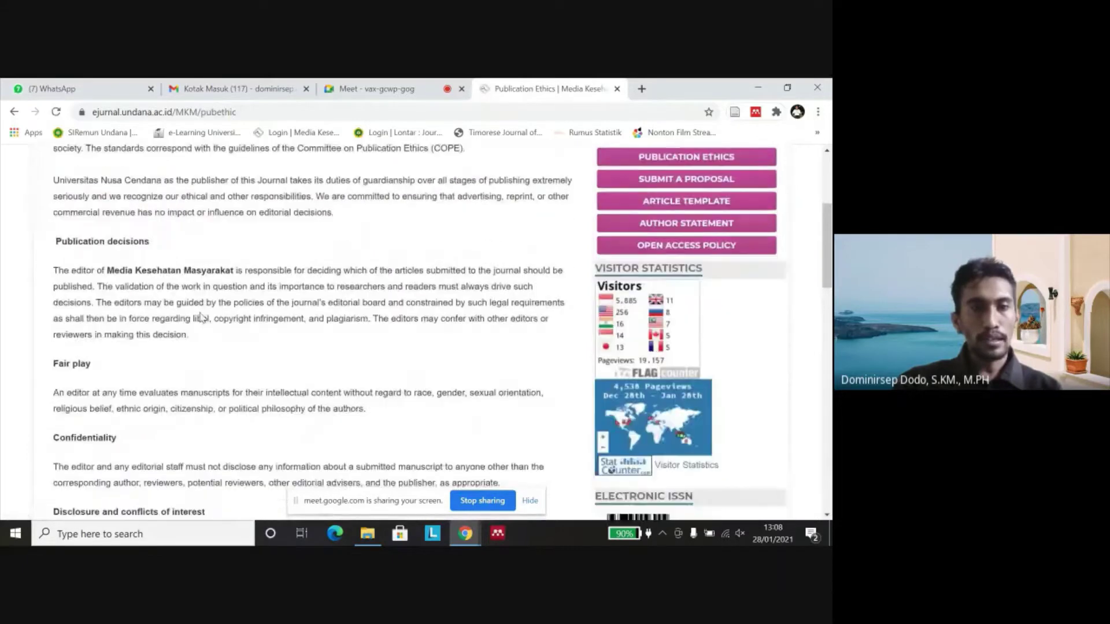
pyautogui.scroll(-6, 204, 323)
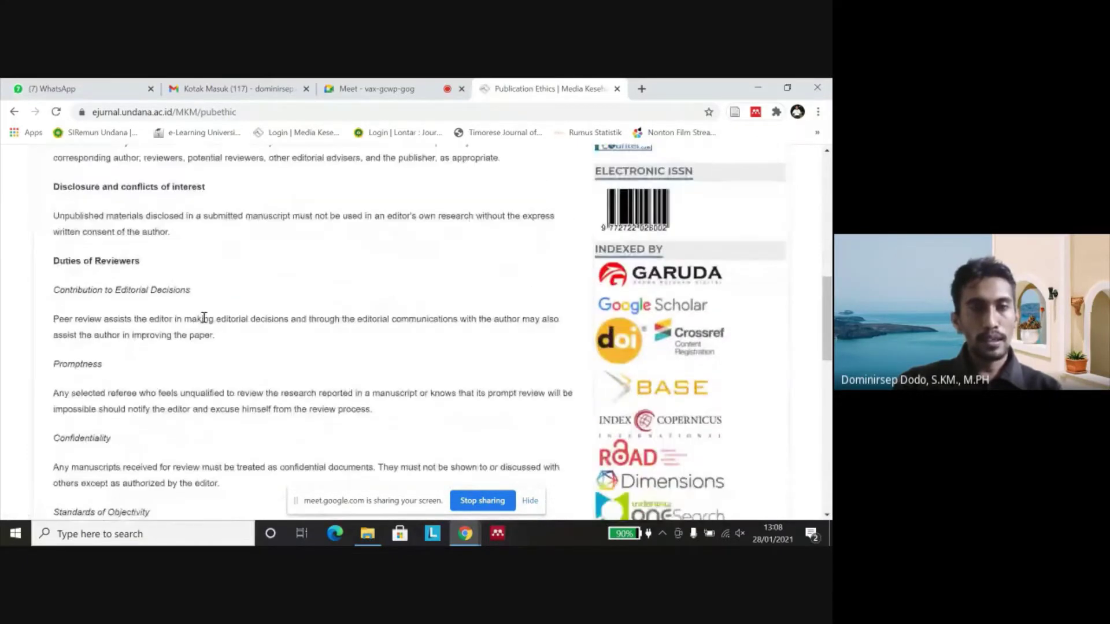
pyautogui.scroll(-5, 206, 319)
pyautogui.scroll(20, 206, 320)
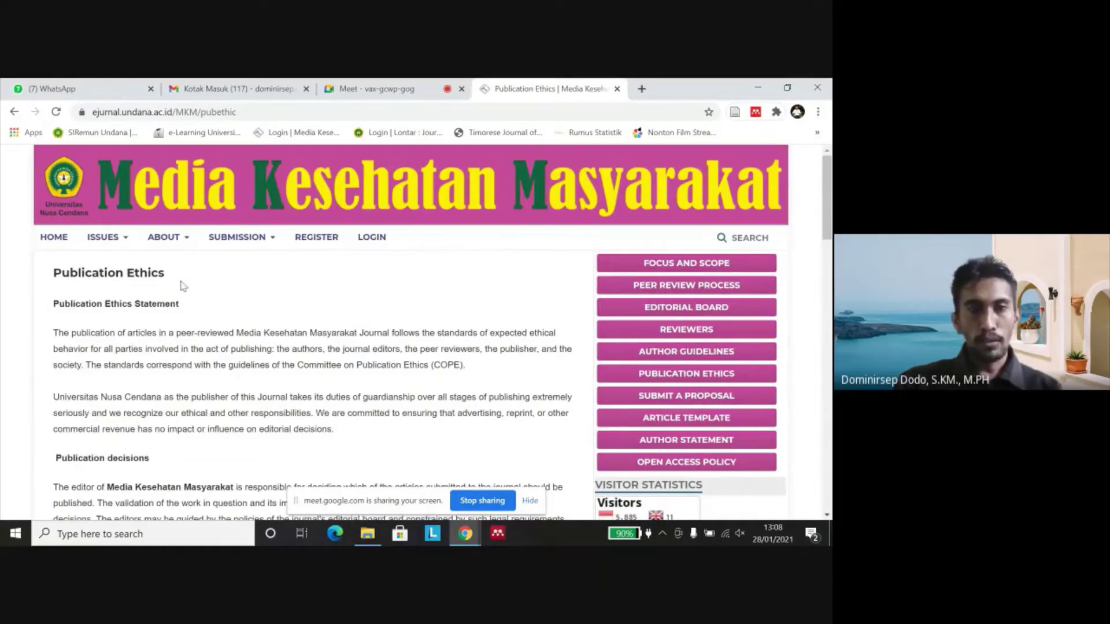
pyautogui.moveTo(182, 286); pyautogui.dragTo(53, 271)
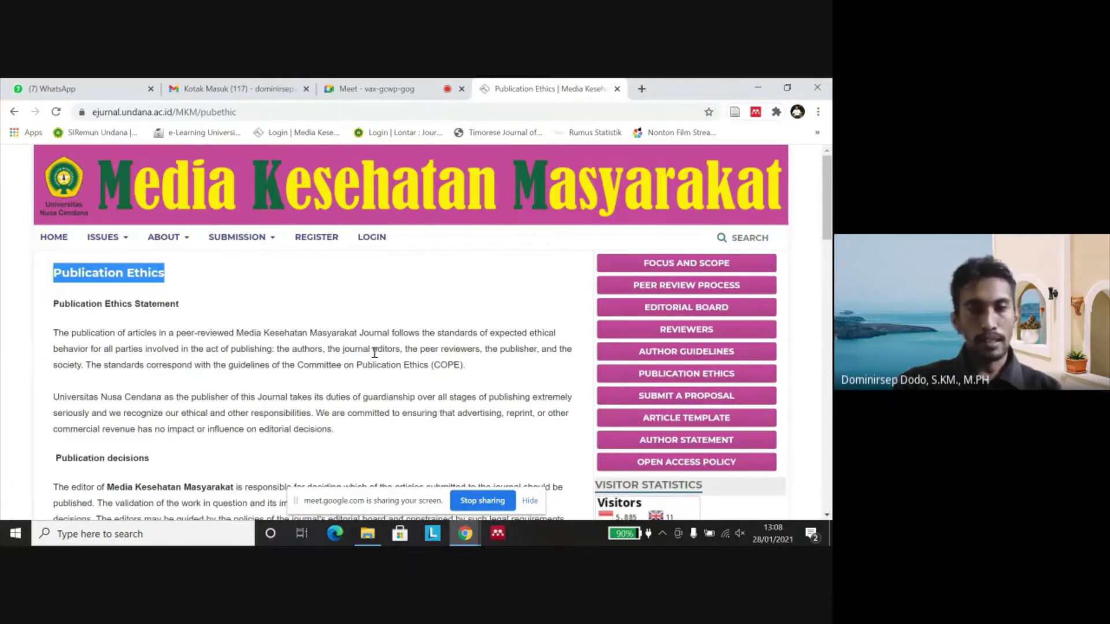
pyautogui.scroll(-4, 374, 355)
pyautogui.scroll(-4, 398, 347)
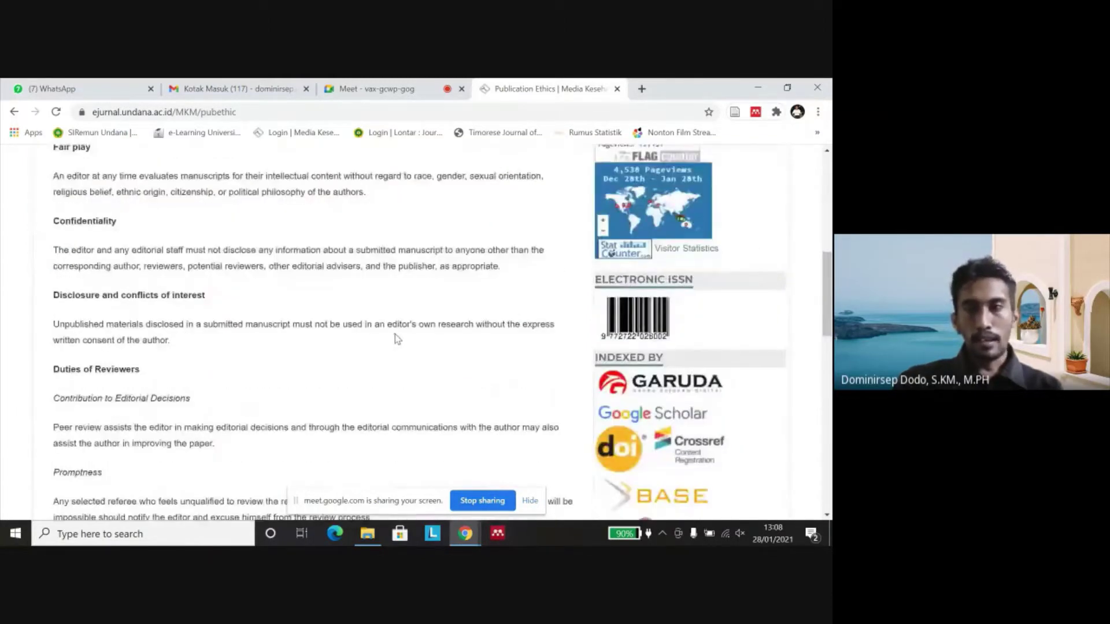
# Step: Open the journal's Article Template page
pyautogui.scroll(8, 397, 337)
pyautogui.scroll(-2, 449, 328)
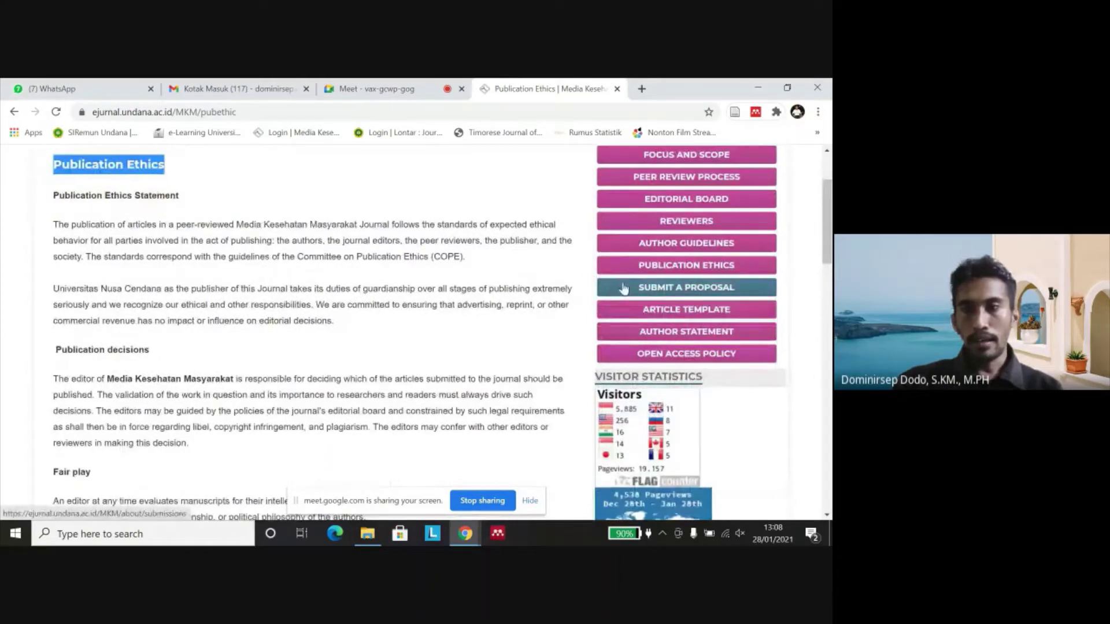
pyautogui.click(671, 313)
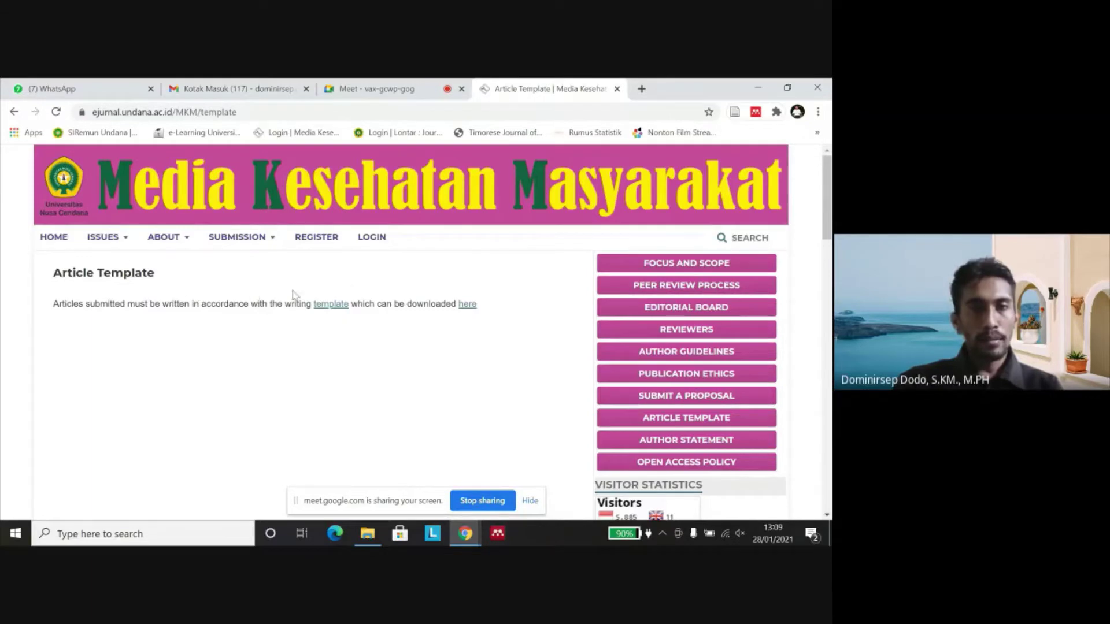
# Step: Open the downloadable article template and review its formatting rules for the title, authors, affiliations and abstract
pyautogui.click(469, 308)
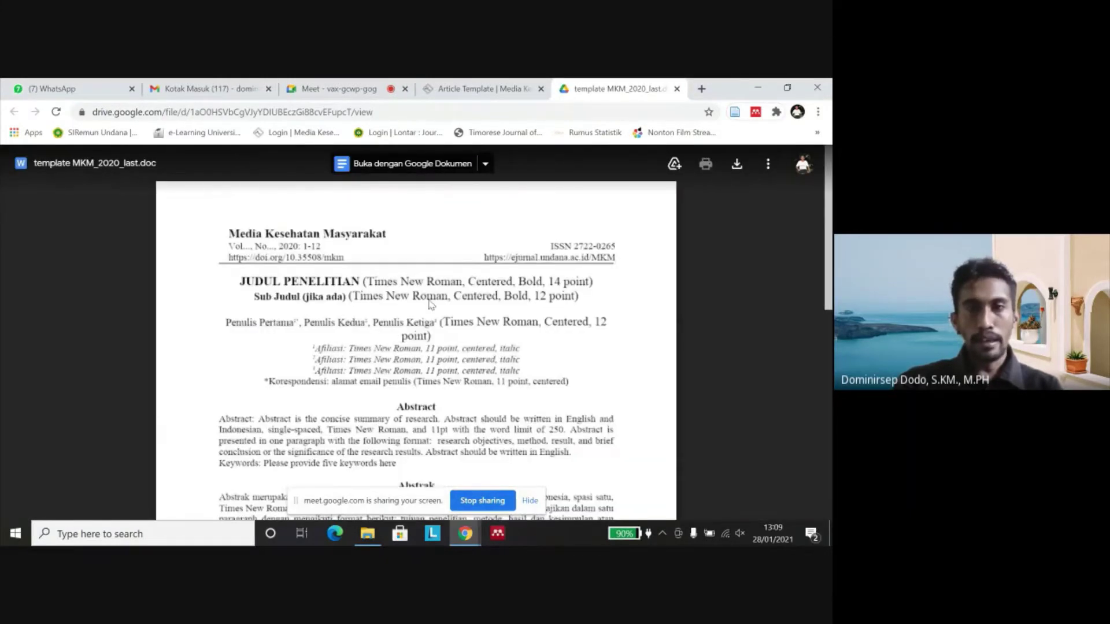
pyautogui.scroll(-15, 431, 304)
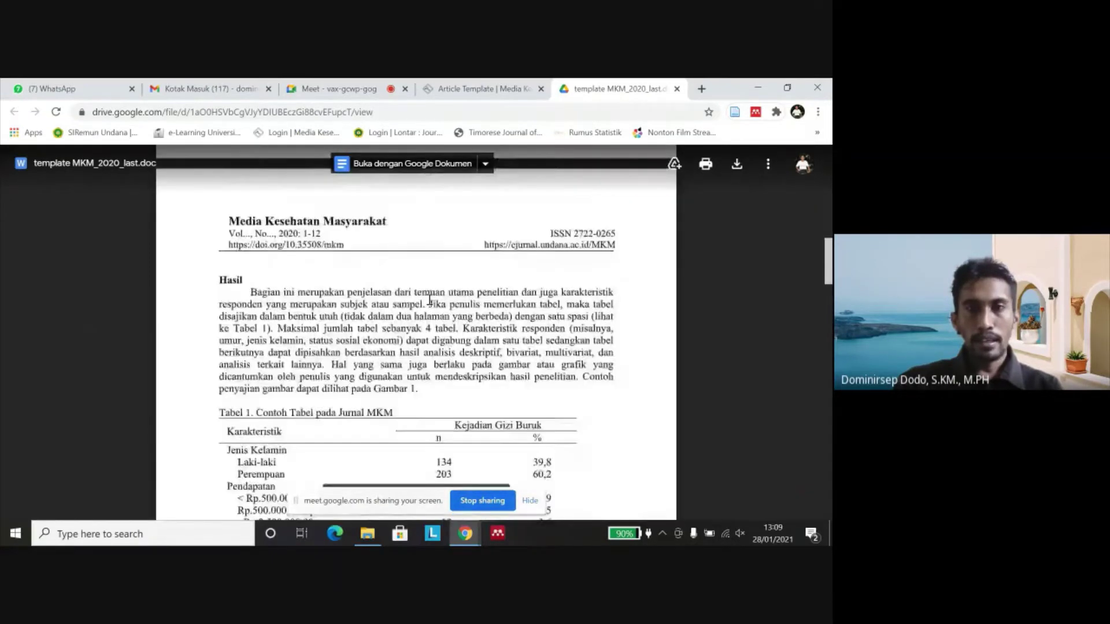
pyautogui.scroll(7, 429, 300)
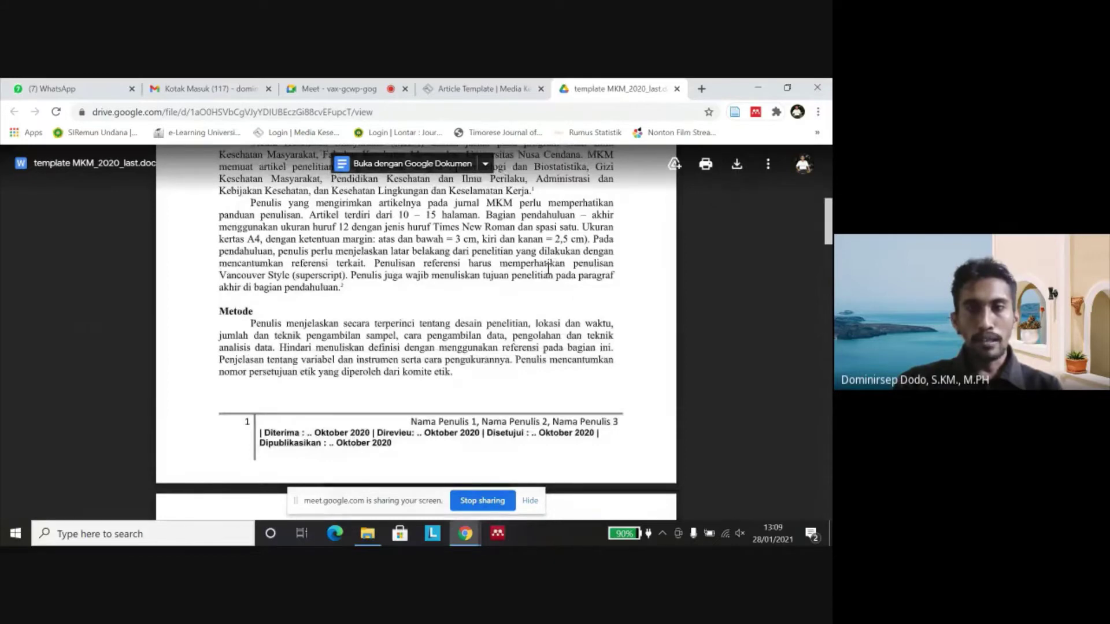
pyautogui.scroll(5, 544, 269)
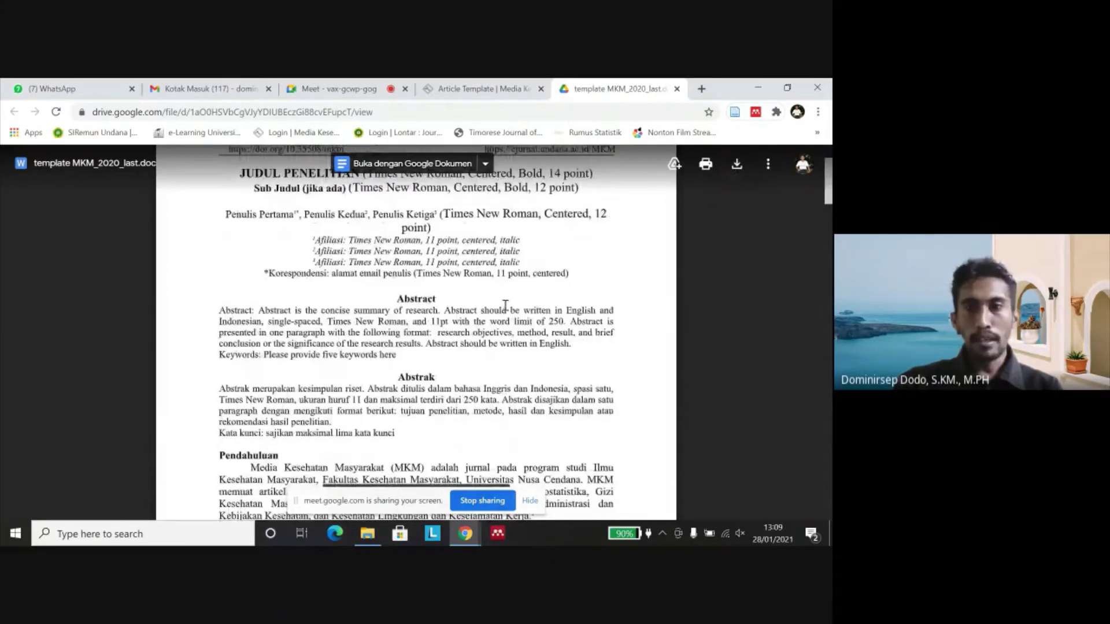
pyautogui.scroll(2, 509, 301)
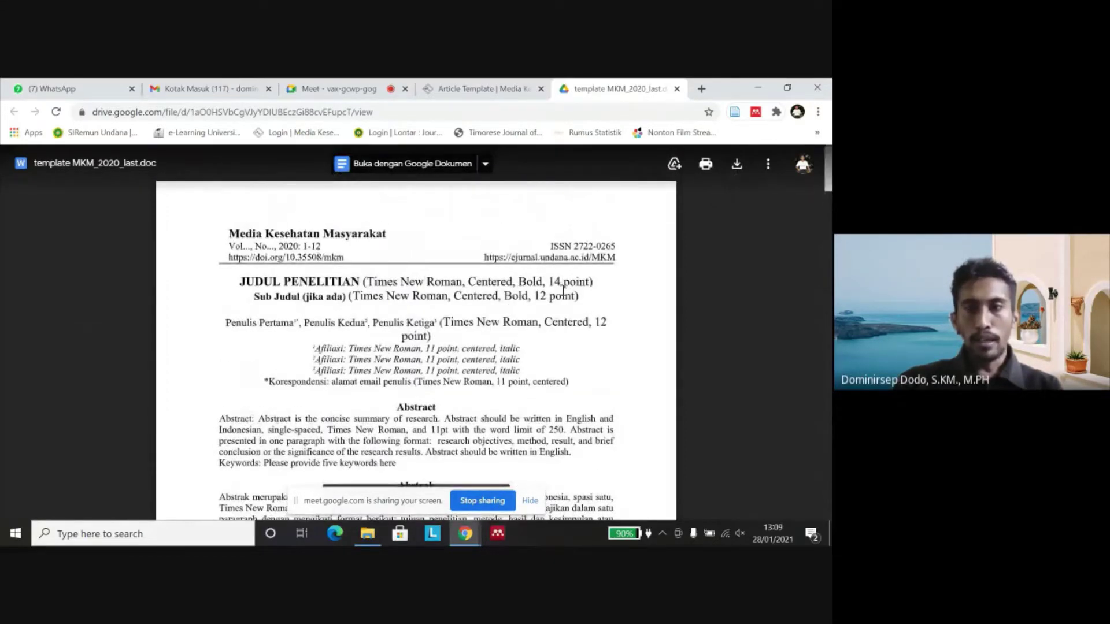
pyautogui.scroll(-4, 564, 291)
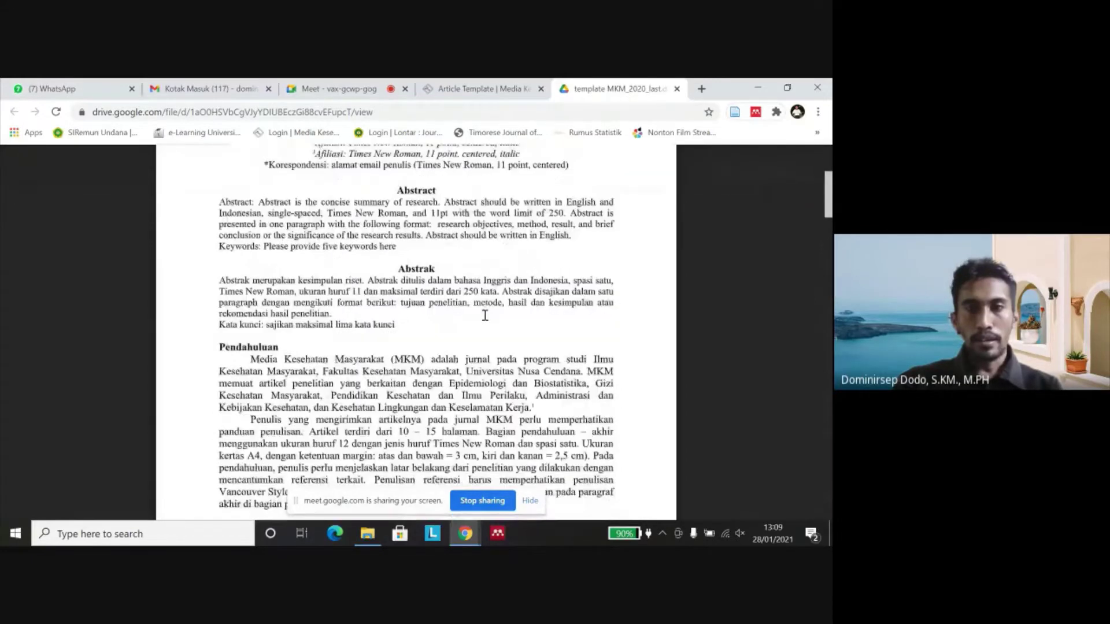
pyautogui.scroll(2, 498, 280)
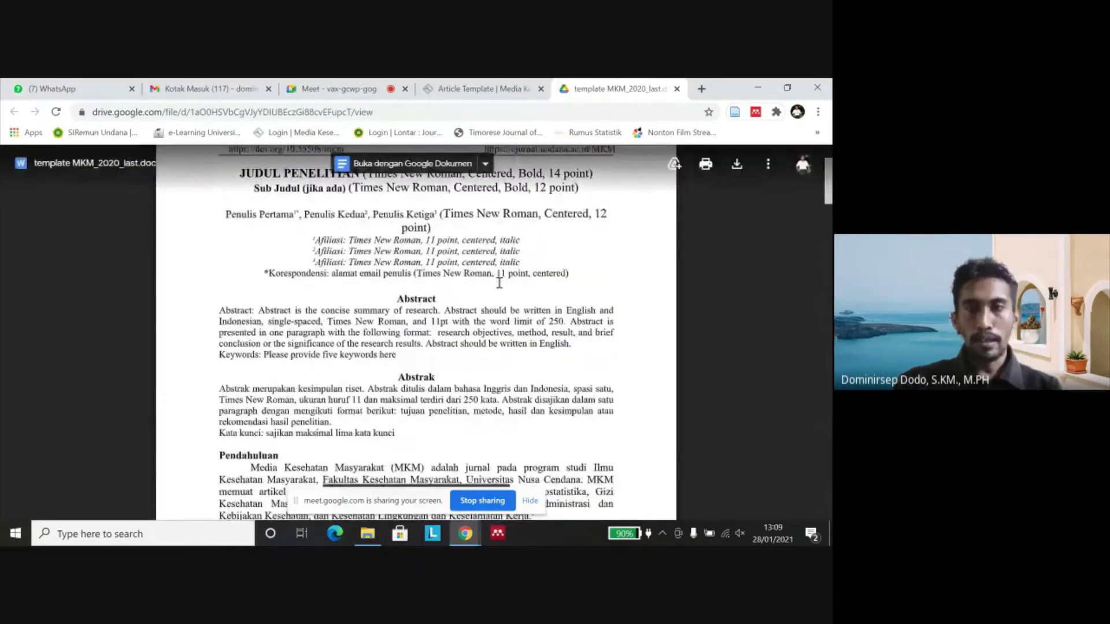
# Step: Read the template's sections from Pendahuluan through Daftar Pustaka, including the sample table and figure, and close the template document
pyautogui.scroll(-4, 500, 283)
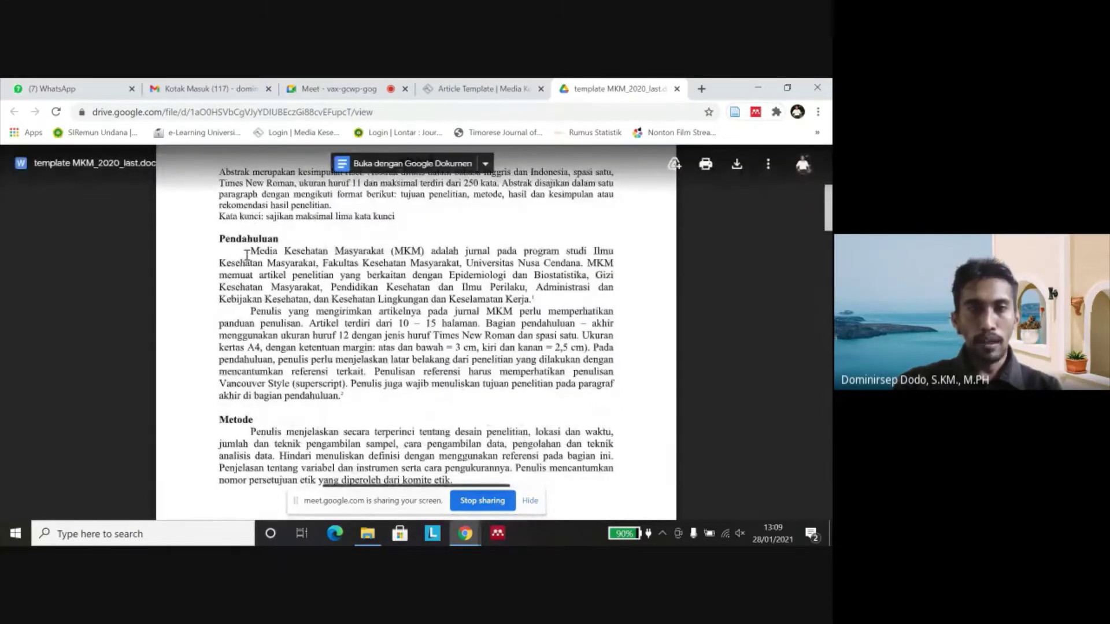
pyautogui.scroll(-4, 310, 335)
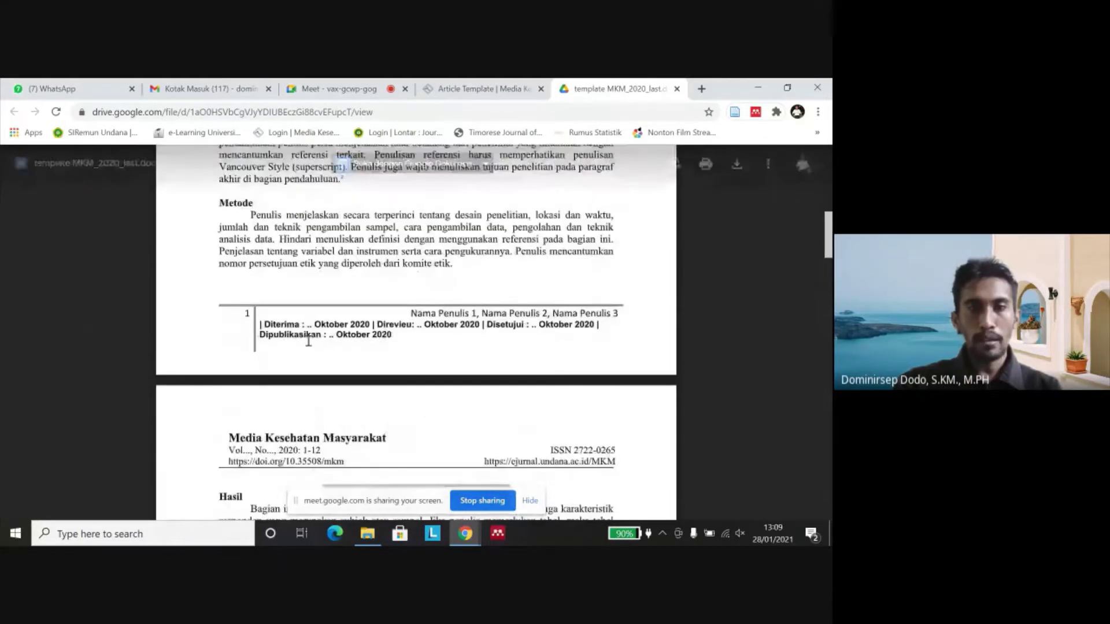
pyautogui.scroll(-13, 392, 272)
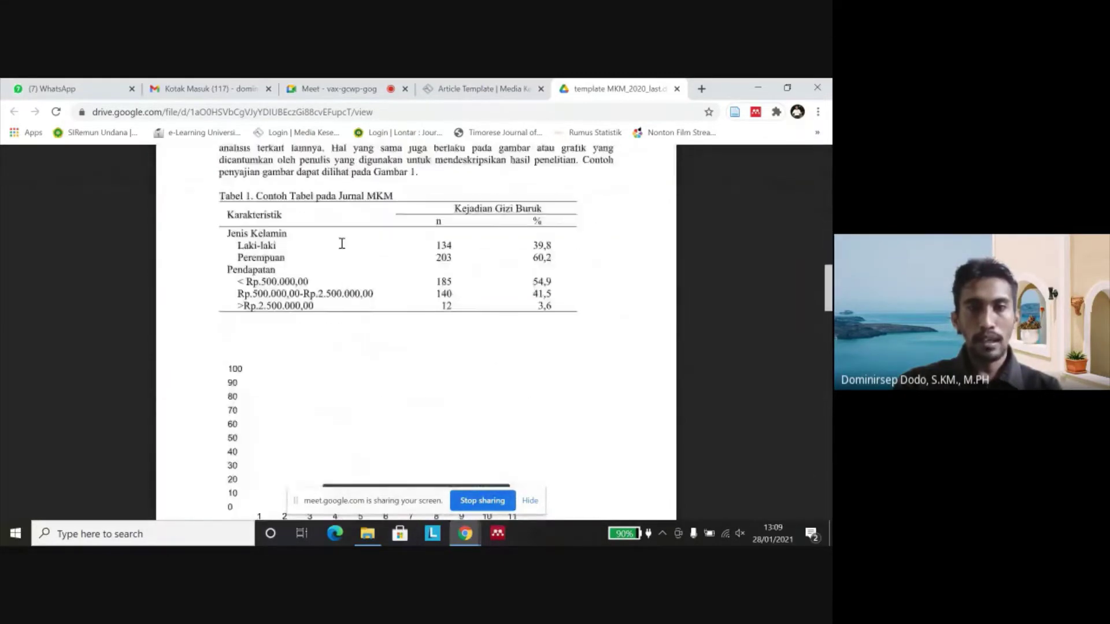
pyautogui.scroll(-5, 351, 249)
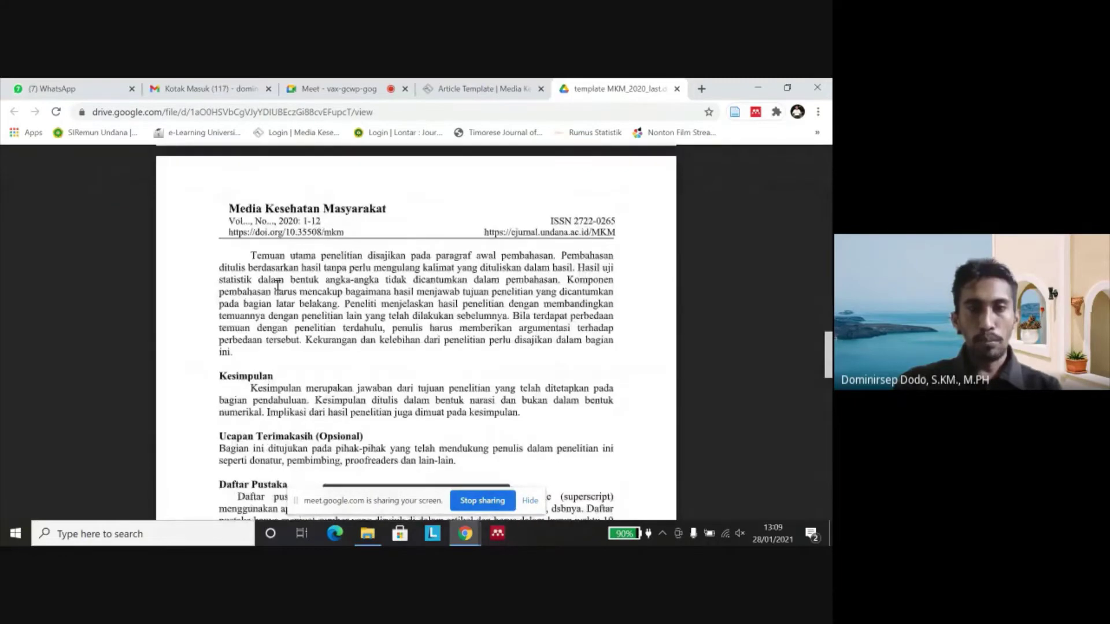
pyautogui.scroll(-12, 428, 367)
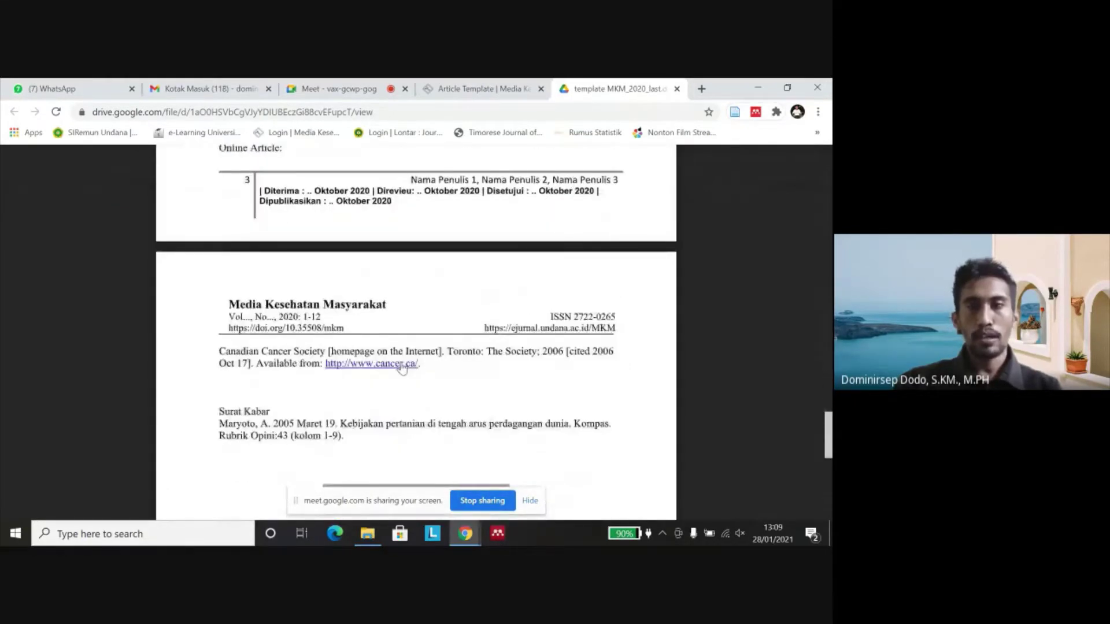
pyautogui.scroll(20, 403, 370)
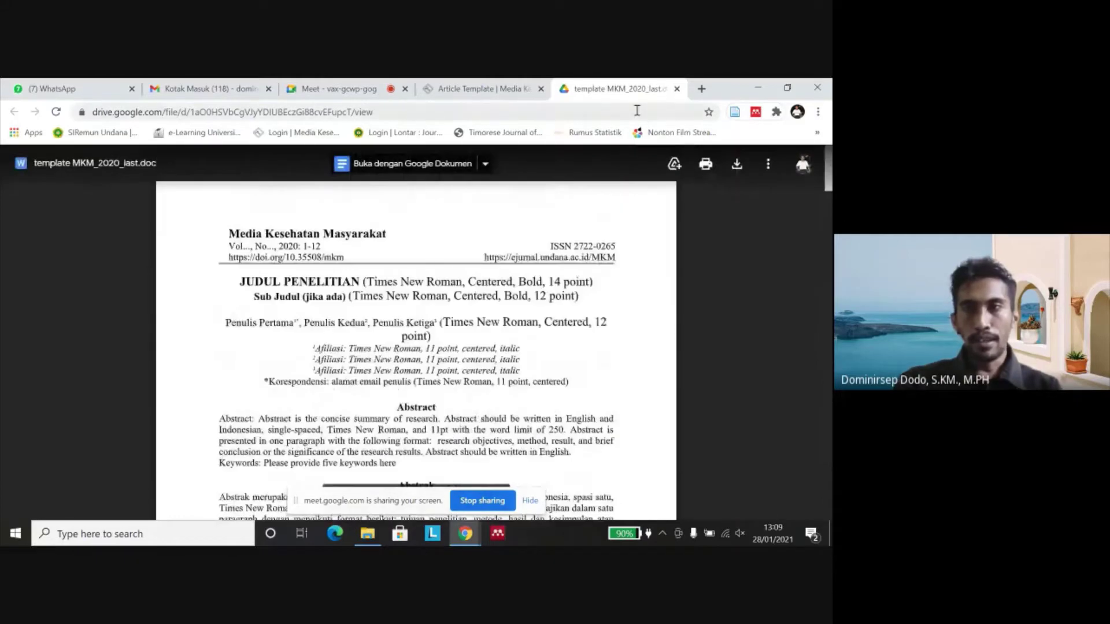
pyautogui.click(677, 89)
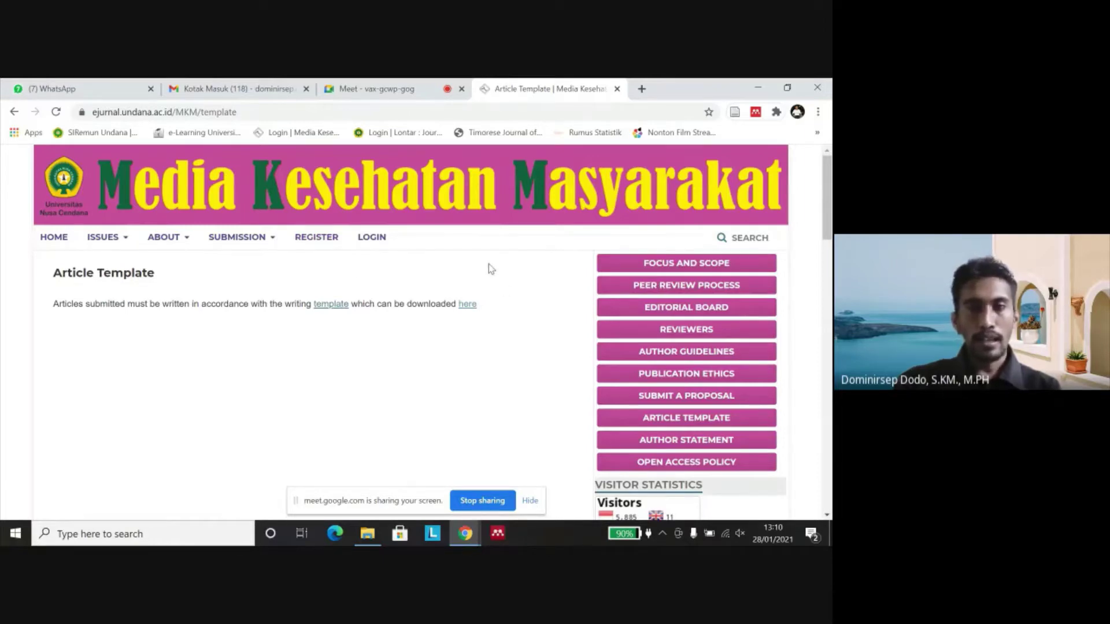
# Step: Open the journal's Register page and examine the Profile fields for name, affiliation and country
pyautogui.click(317, 241)
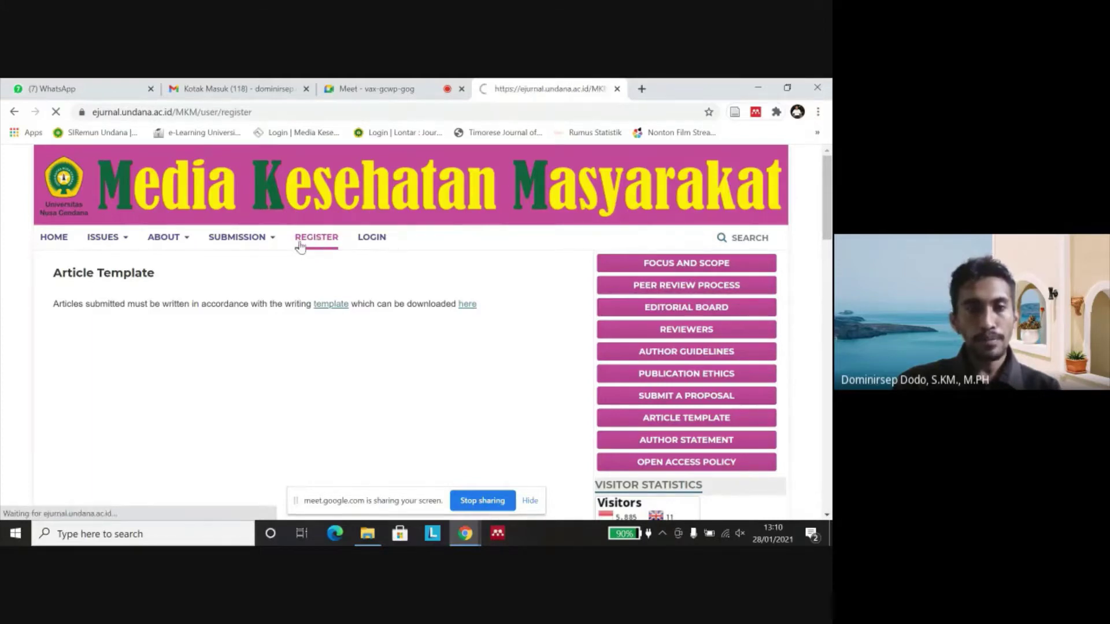
pyautogui.scroll(-2, 296, 300)
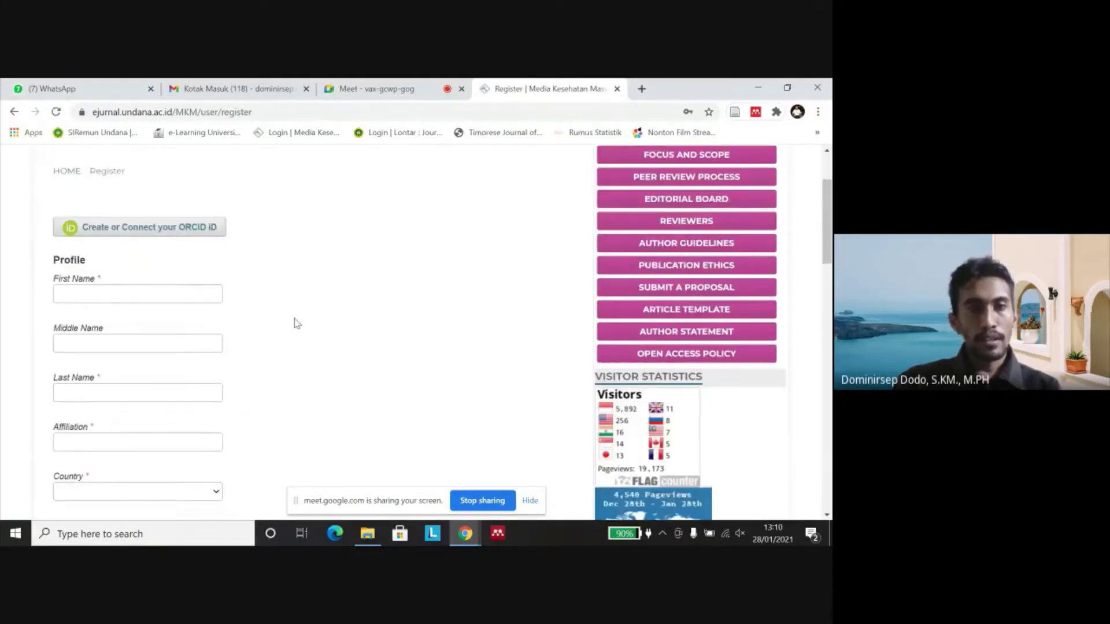
pyautogui.scroll(-2, 291, 312)
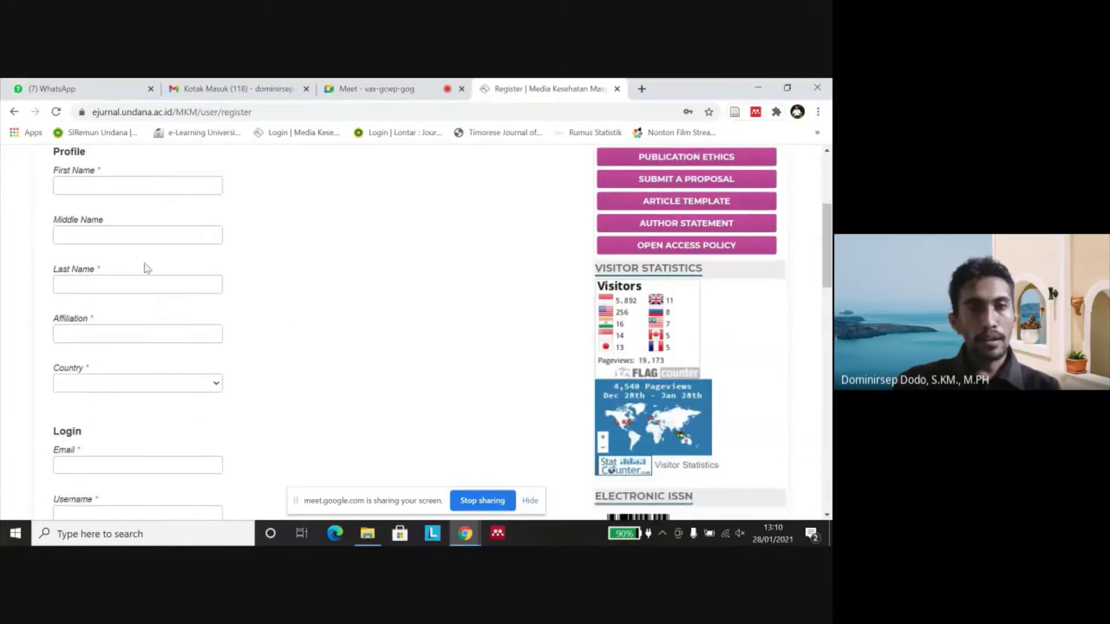
pyautogui.scroll(2, 216, 242)
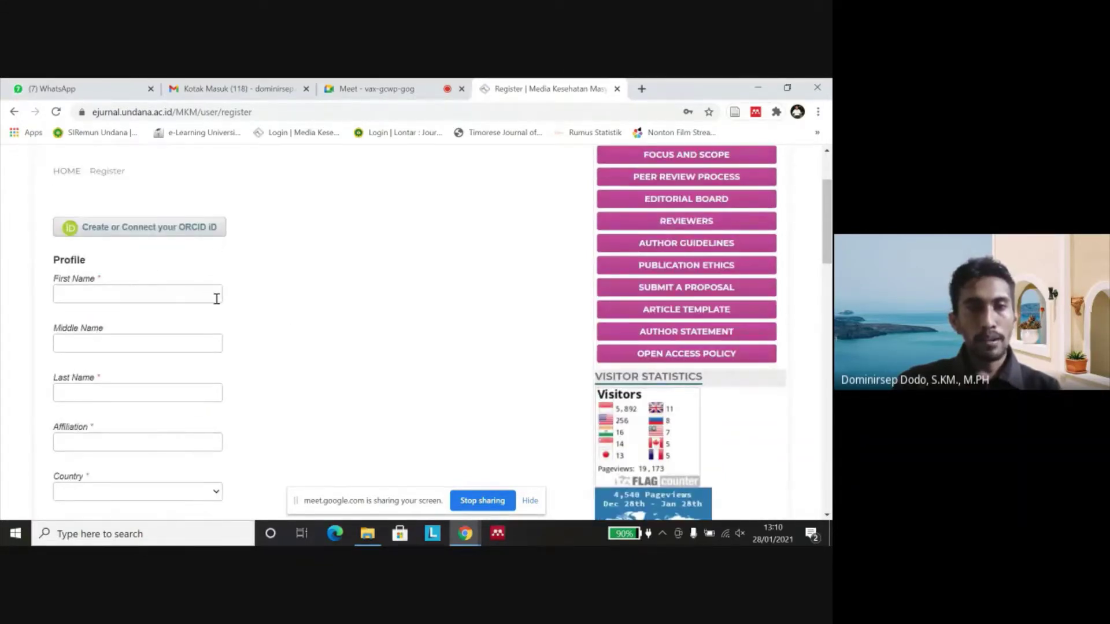
pyautogui.scroll(-2, 193, 320)
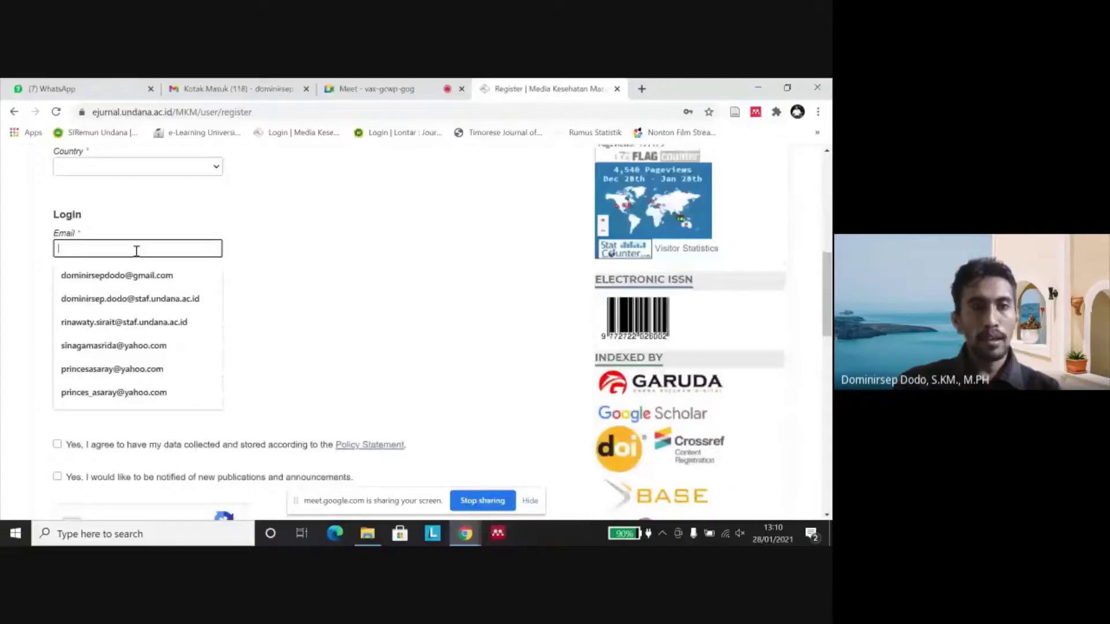
# Step: Examine the registration form's Email and Username fields, the consent options and the reCAPTCHA check without filling anything in
pyautogui.click(293, 218)
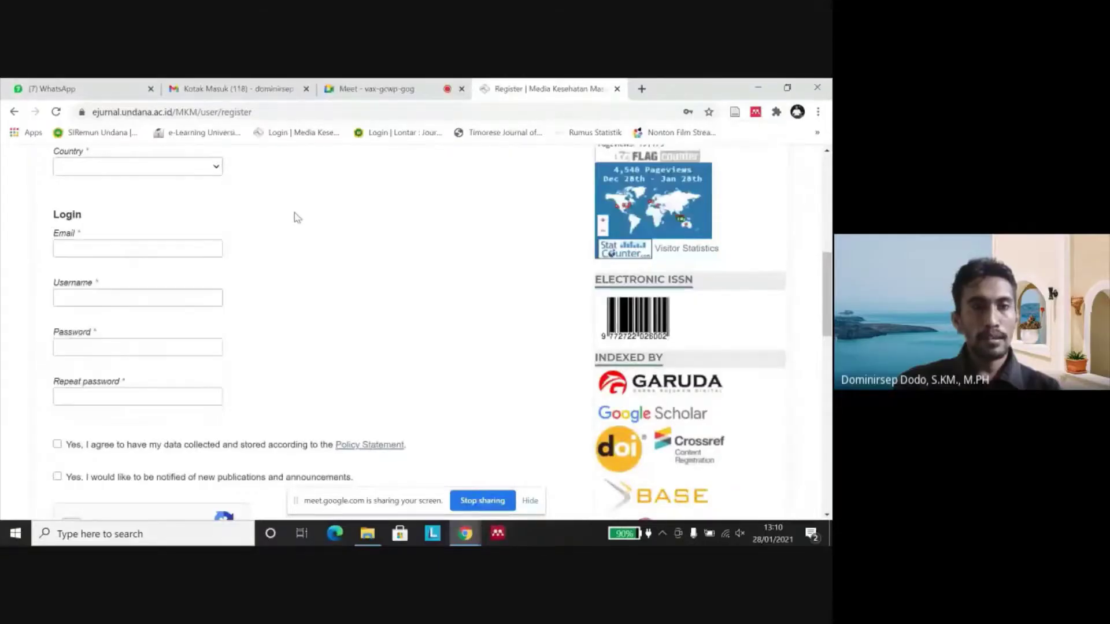
pyautogui.scroll(-2, 193, 253)
pyautogui.click(132, 190)
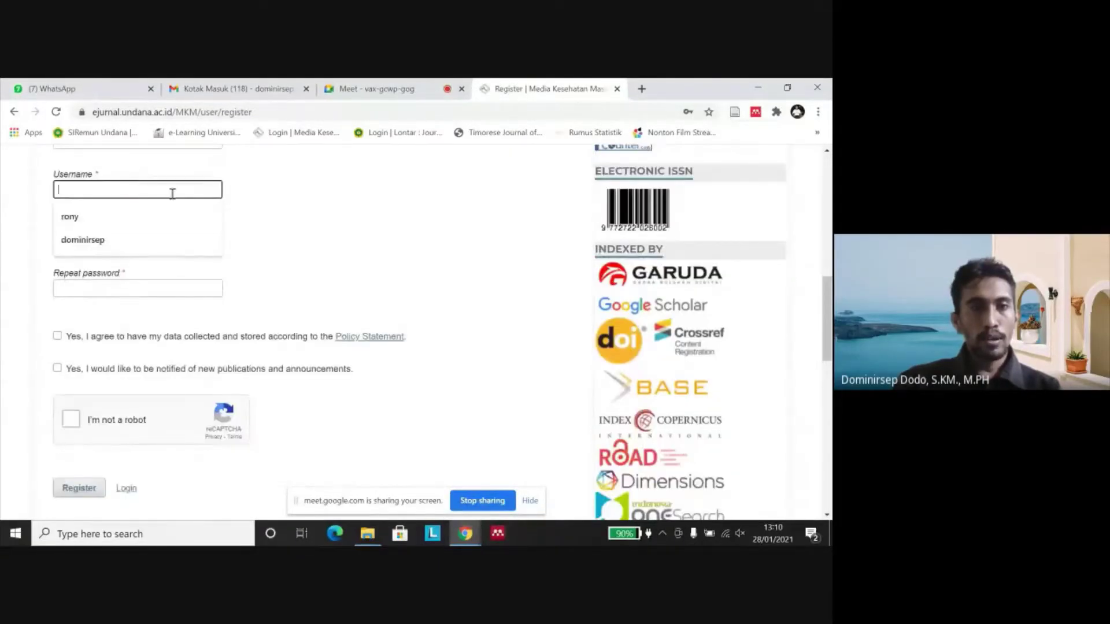
pyautogui.scroll(1, 313, 200)
pyautogui.scroll(2, 313, 199)
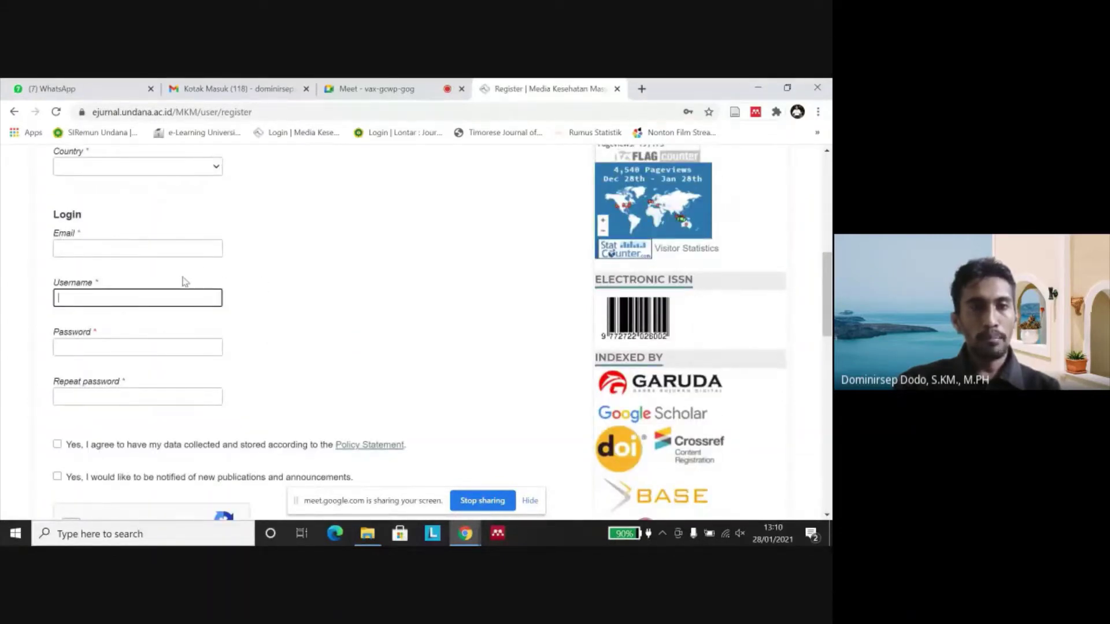
pyautogui.click(163, 301)
pyautogui.click(333, 269)
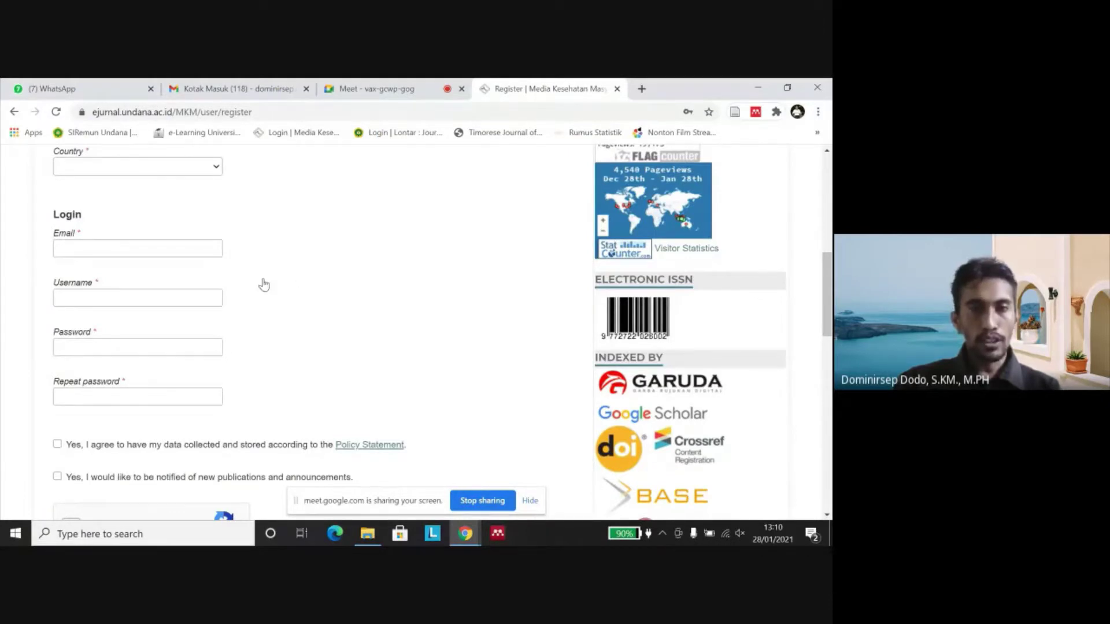
pyautogui.click(146, 298)
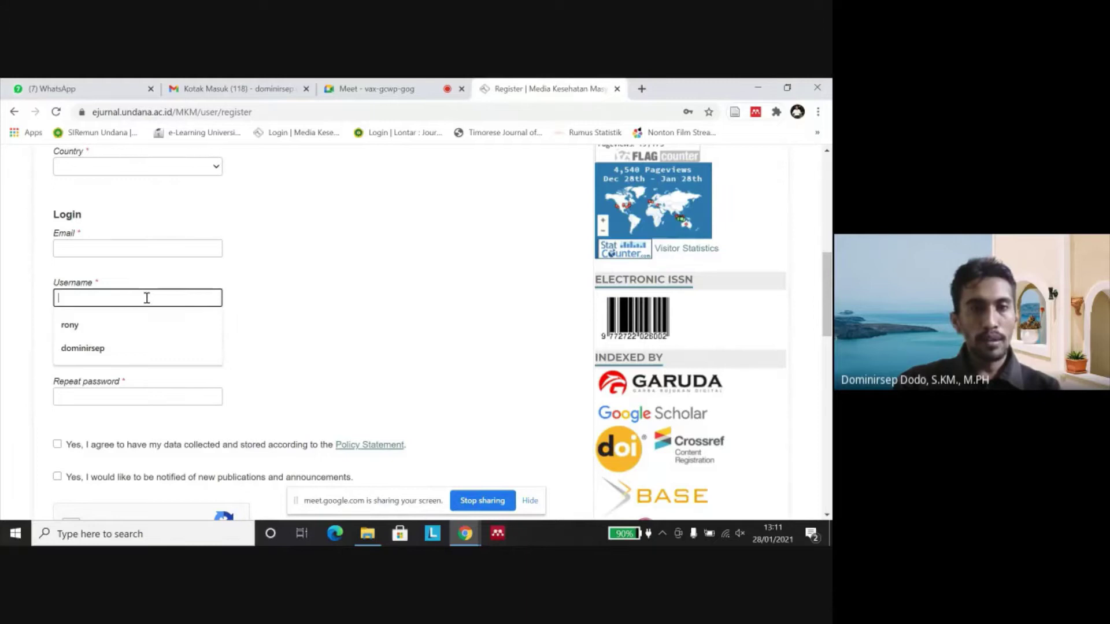
pyautogui.click(287, 274)
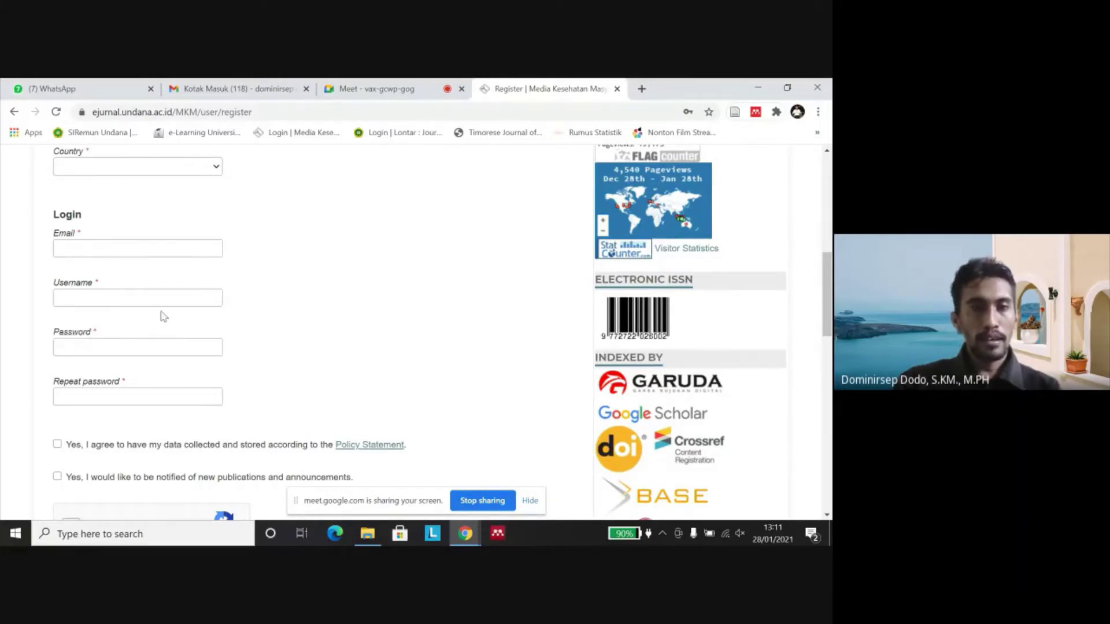
# Step: Examine the Password and Repeat password fields of the registration form, leaving both empty
pyautogui.click(136, 347)
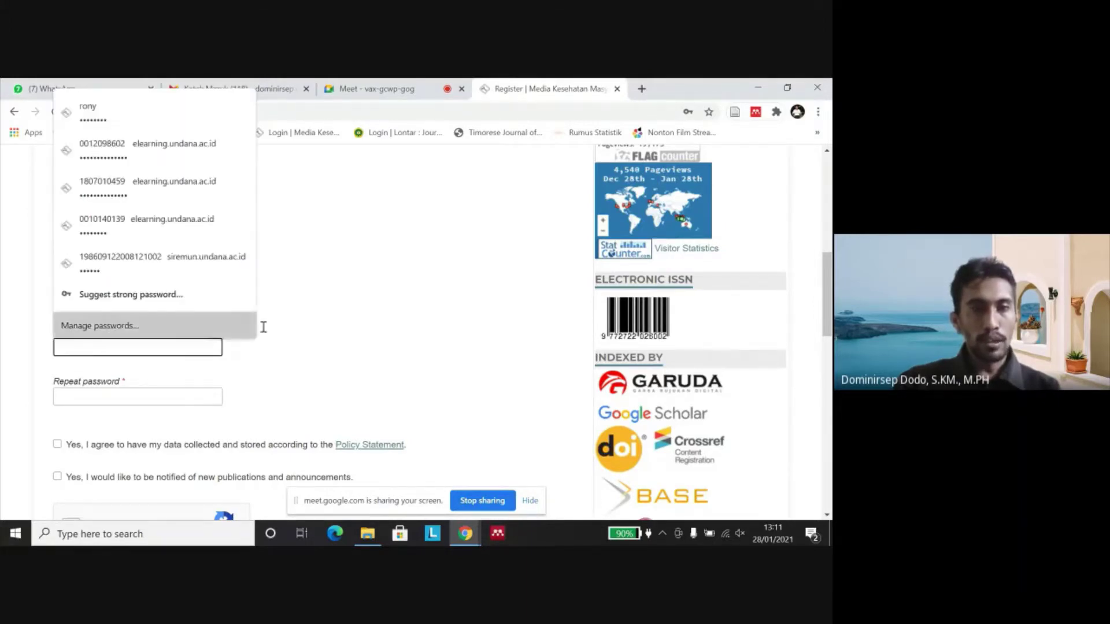
pyautogui.click(322, 304)
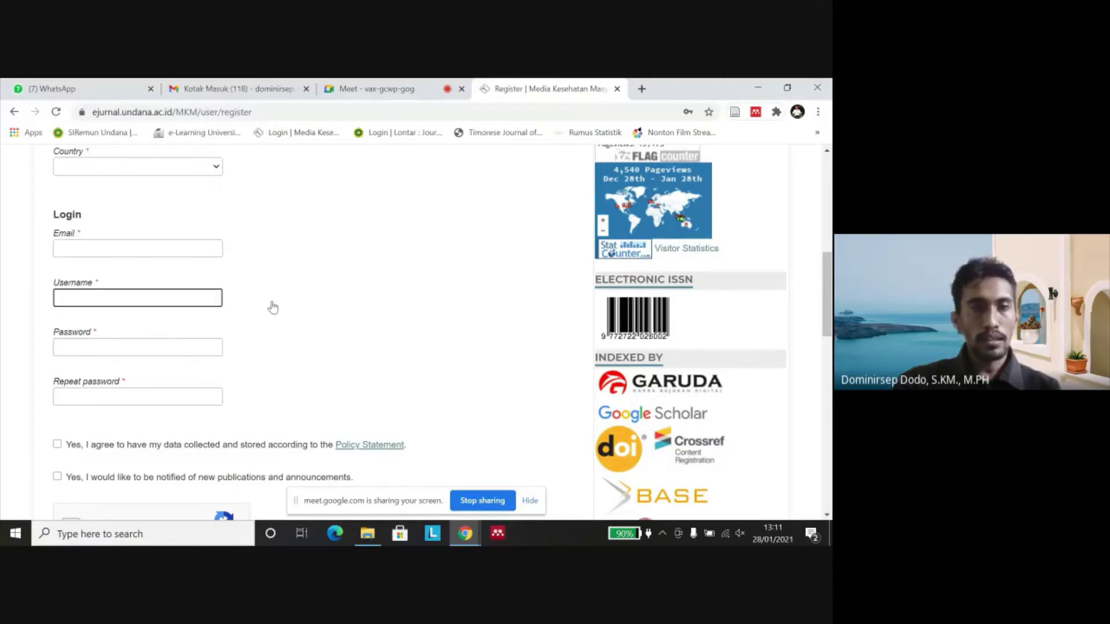
pyautogui.click(162, 345)
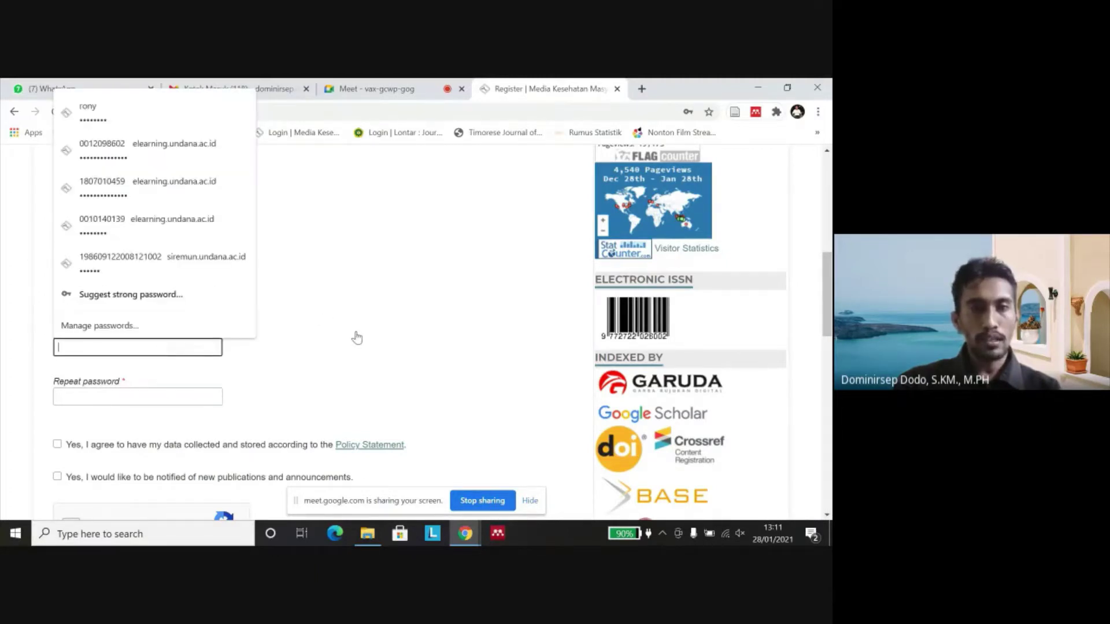
pyautogui.click(331, 351)
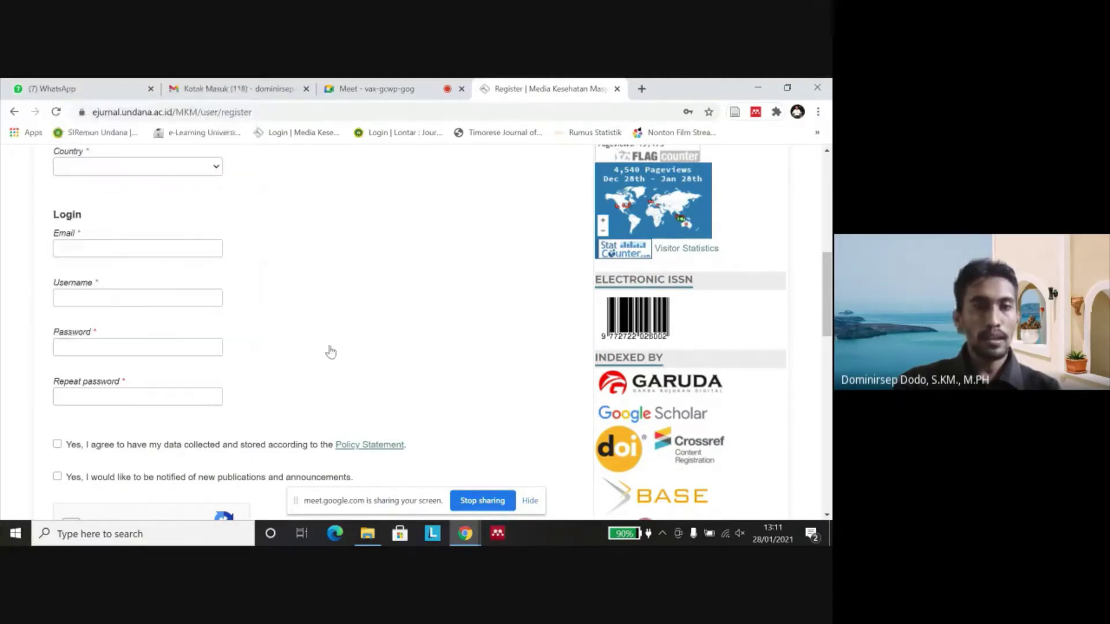
pyautogui.click(170, 394)
pyautogui.click(397, 349)
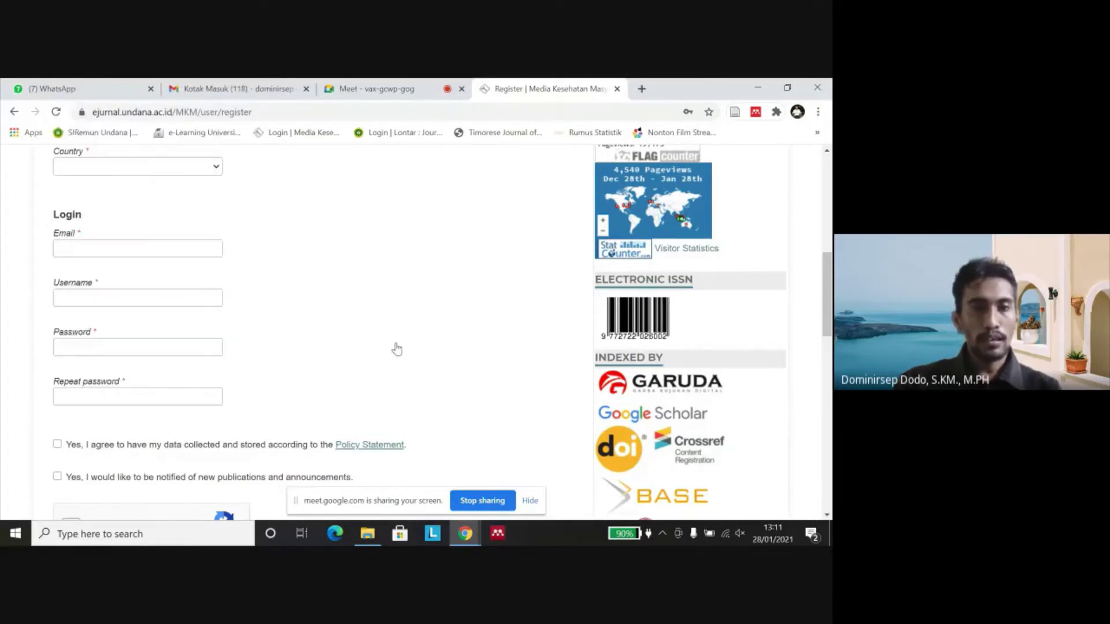
# Step: Review the whole registration form again, from the ORCID iD option and Profile fields through the Login fields
pyautogui.scroll(7, 328, 346)
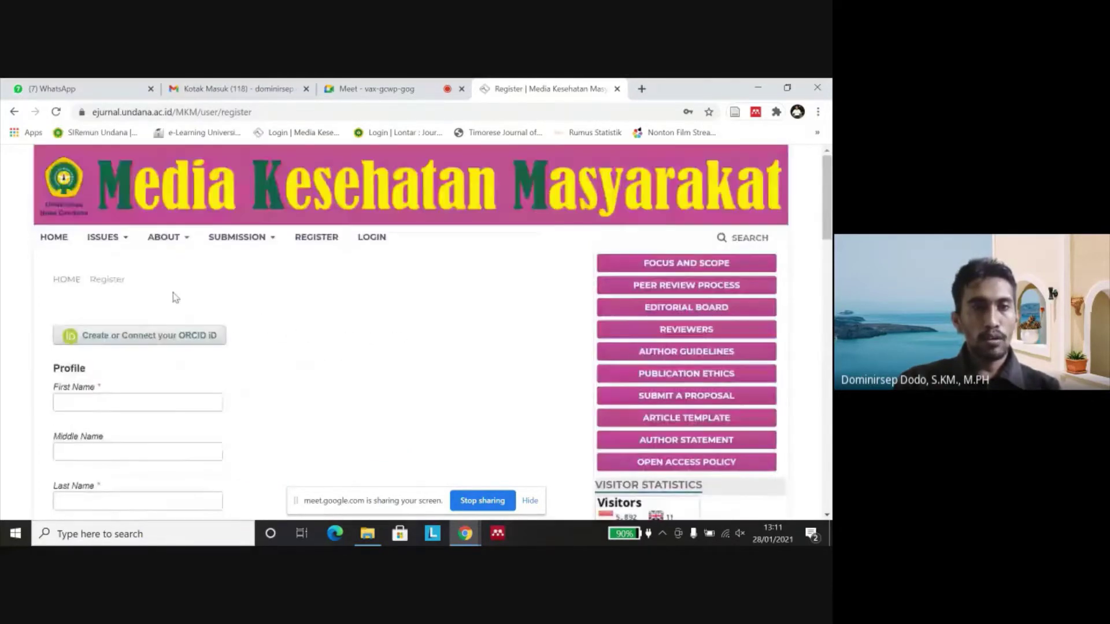
pyautogui.scroll(-2, 165, 291)
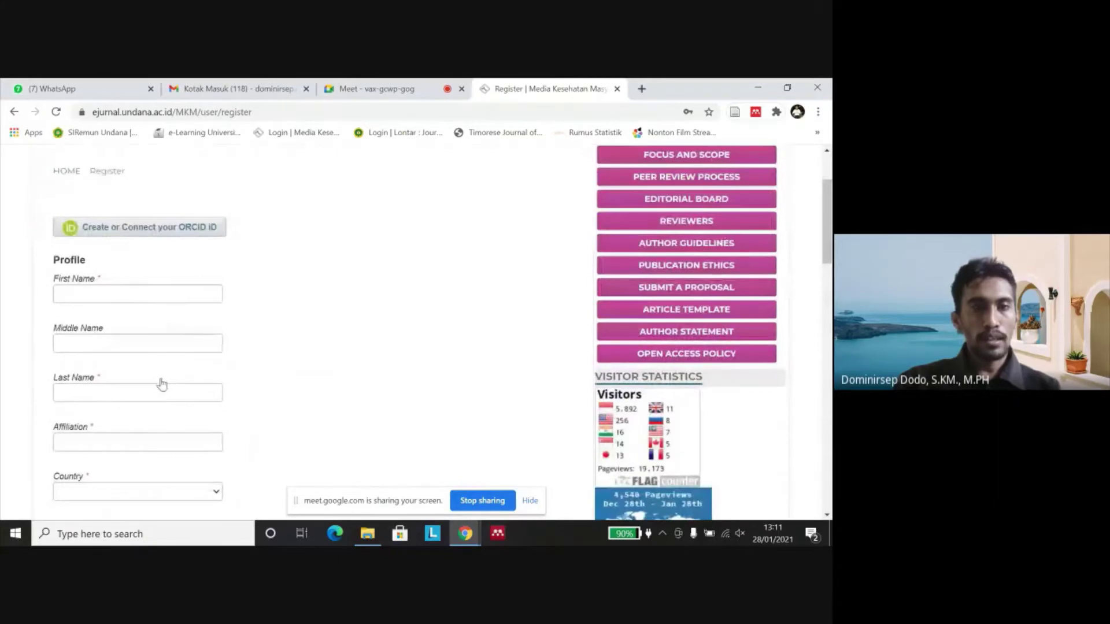
pyautogui.scroll(-4, 159, 384)
pyautogui.scroll(2, 161, 384)
pyautogui.scroll(-2, 161, 384)
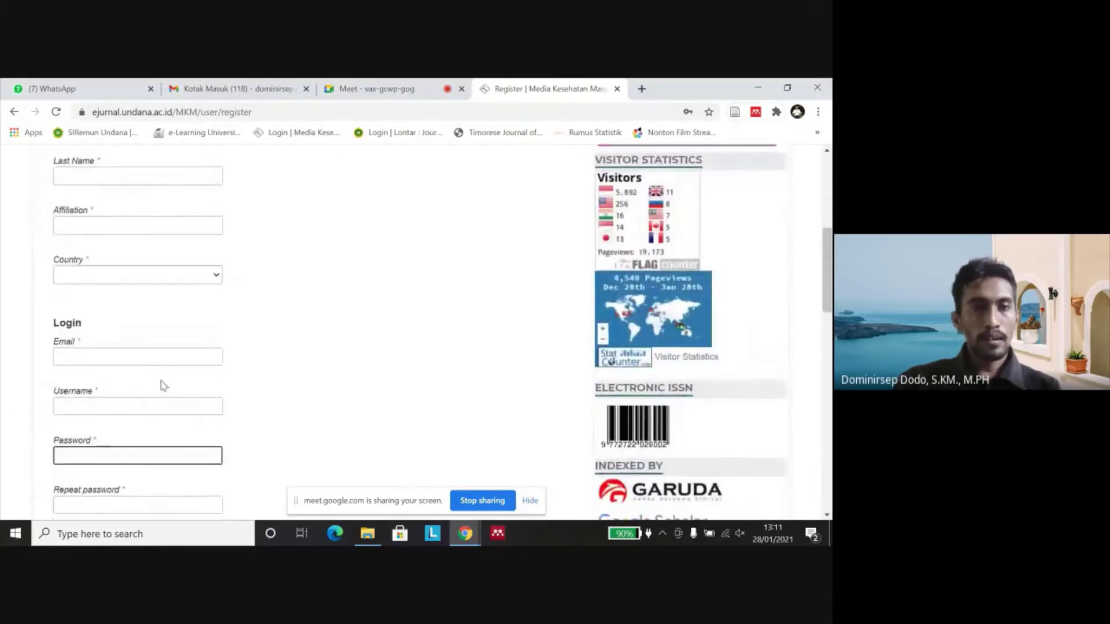
pyautogui.scroll(4, 120, 291)
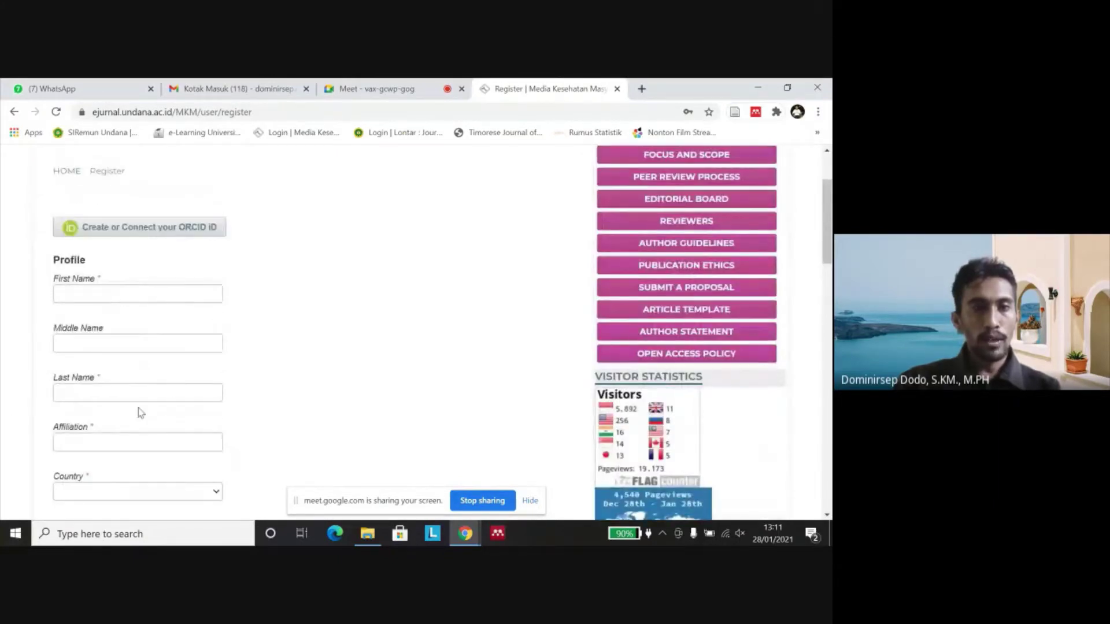
pyautogui.scroll(-2, 141, 411)
pyautogui.scroll(-4, 122, 377)
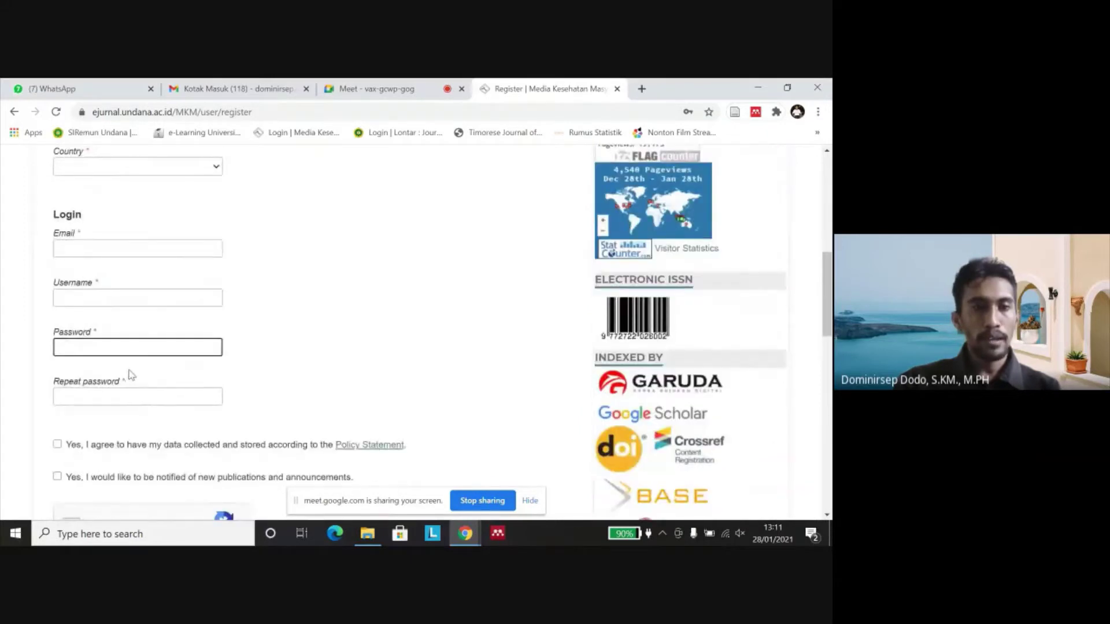
# Step: Agree to the data collection policy, opt in to publication notifications and complete the "I'm not a robot" check on the registration form
pyautogui.scroll(-2, 130, 381)
pyautogui.click(57, 337)
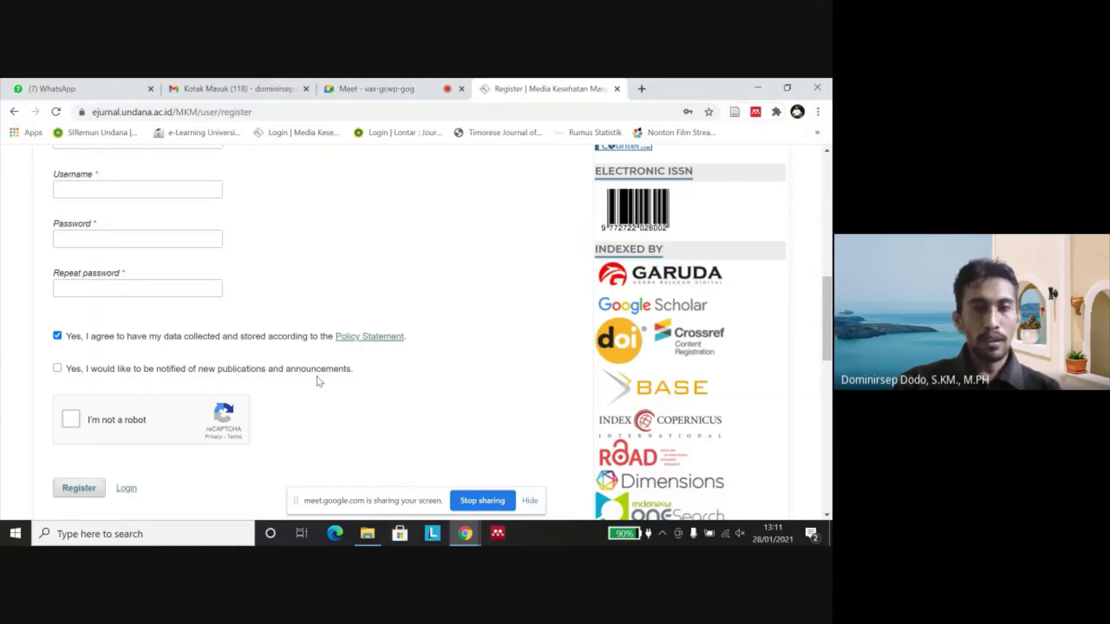
pyautogui.click(57, 369)
pyautogui.scroll(-2, 322, 414)
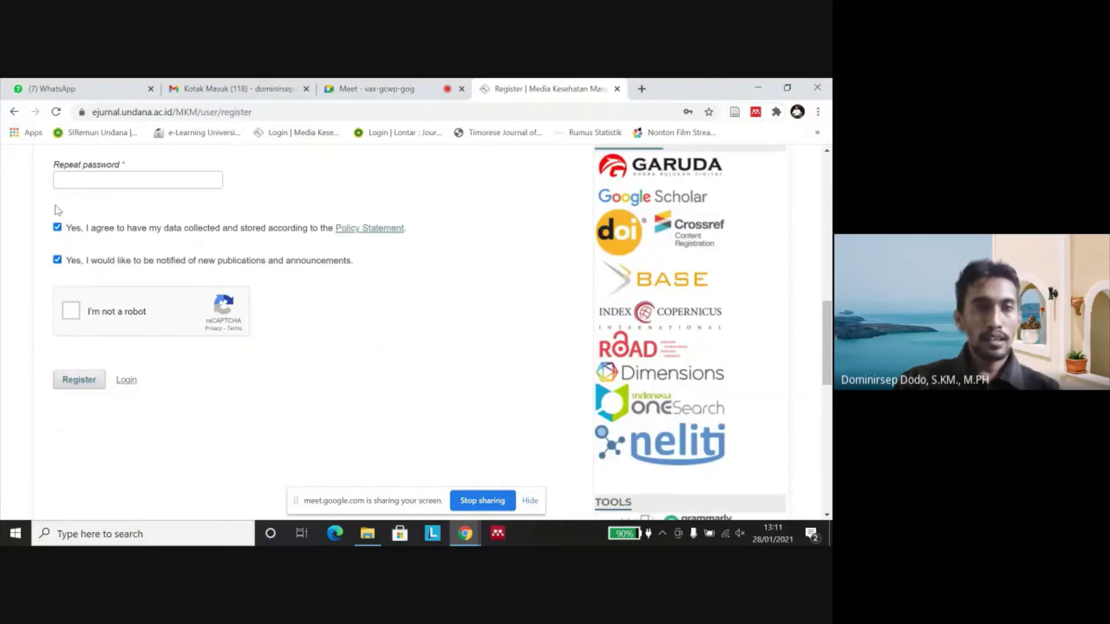
pyautogui.click(71, 312)
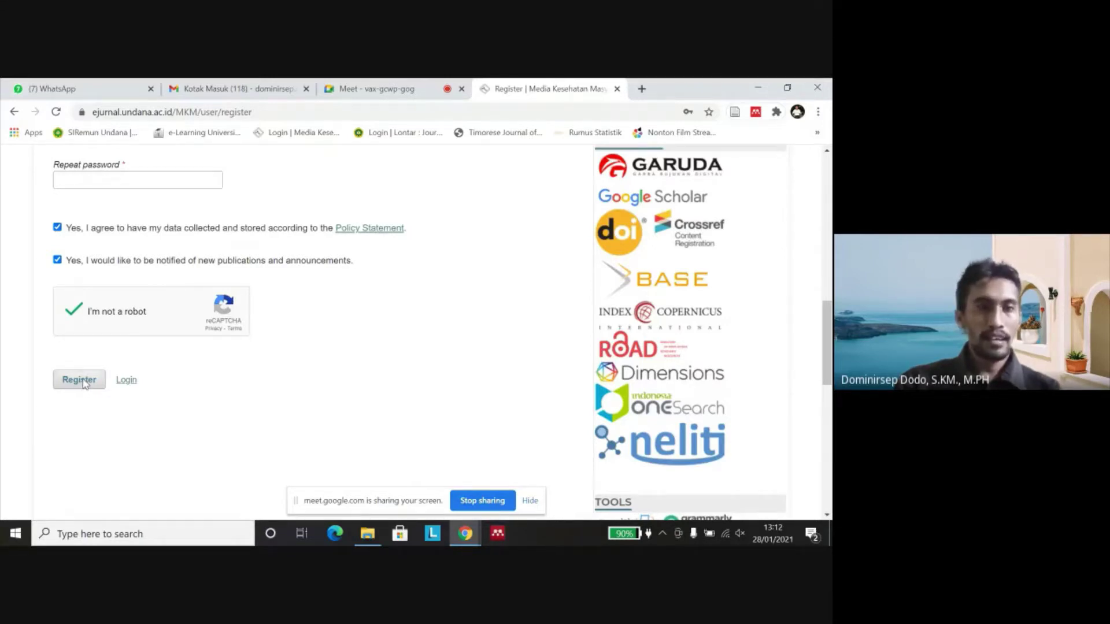
# Step: Review the registration form from the ORCID iD option and Profile fields down to the consent options and reCAPTCHA check
pyautogui.scroll(3, 90, 380)
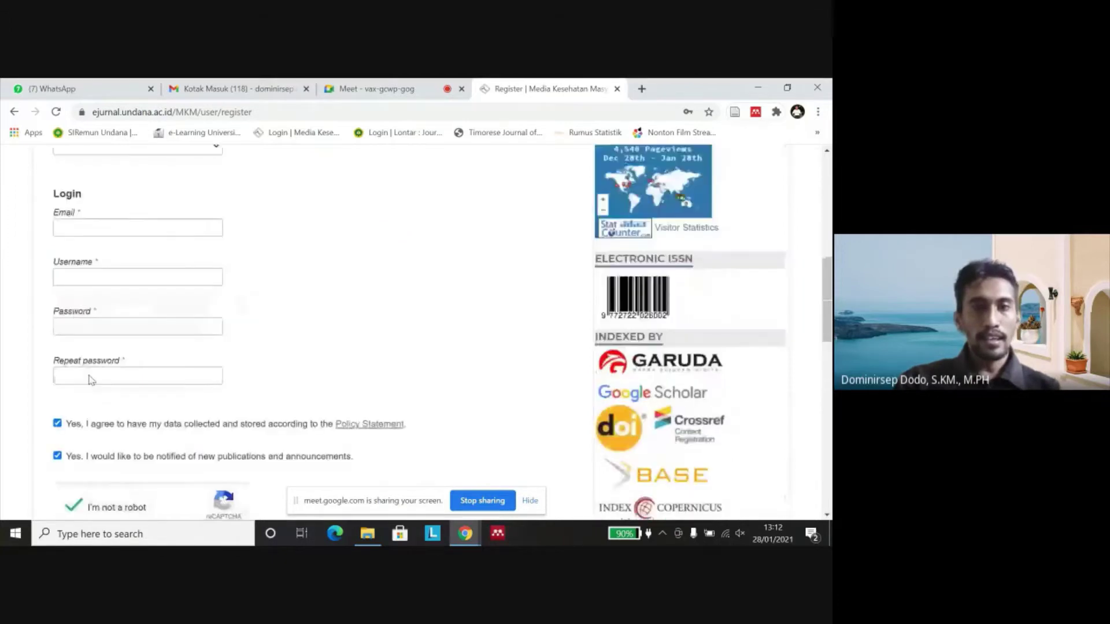
pyautogui.scroll(10, 327, 317)
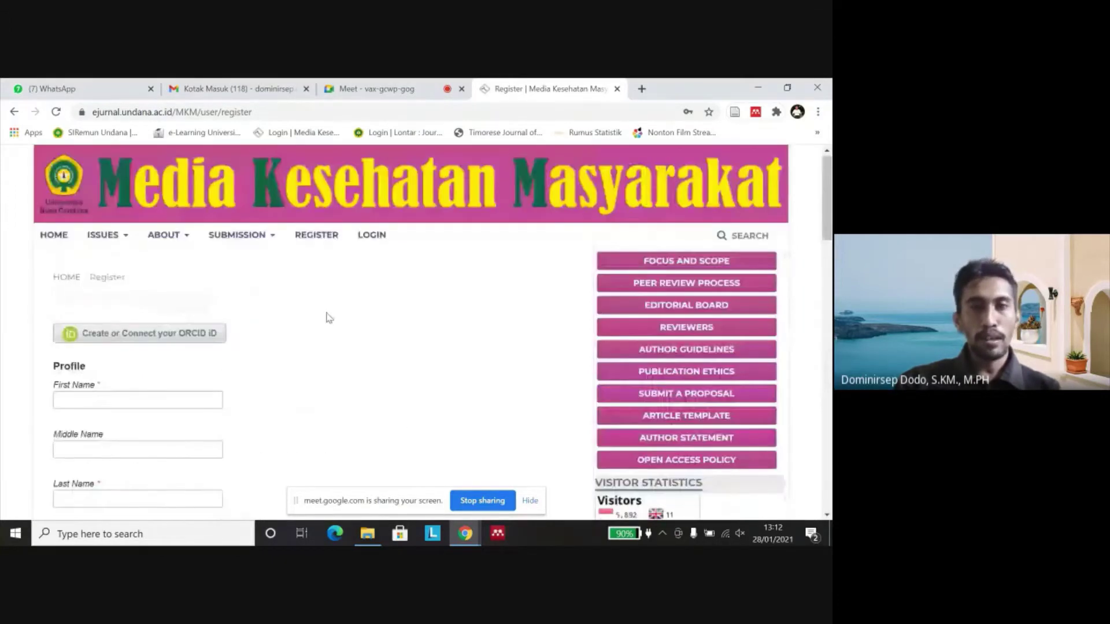
pyautogui.scroll(-3, 323, 312)
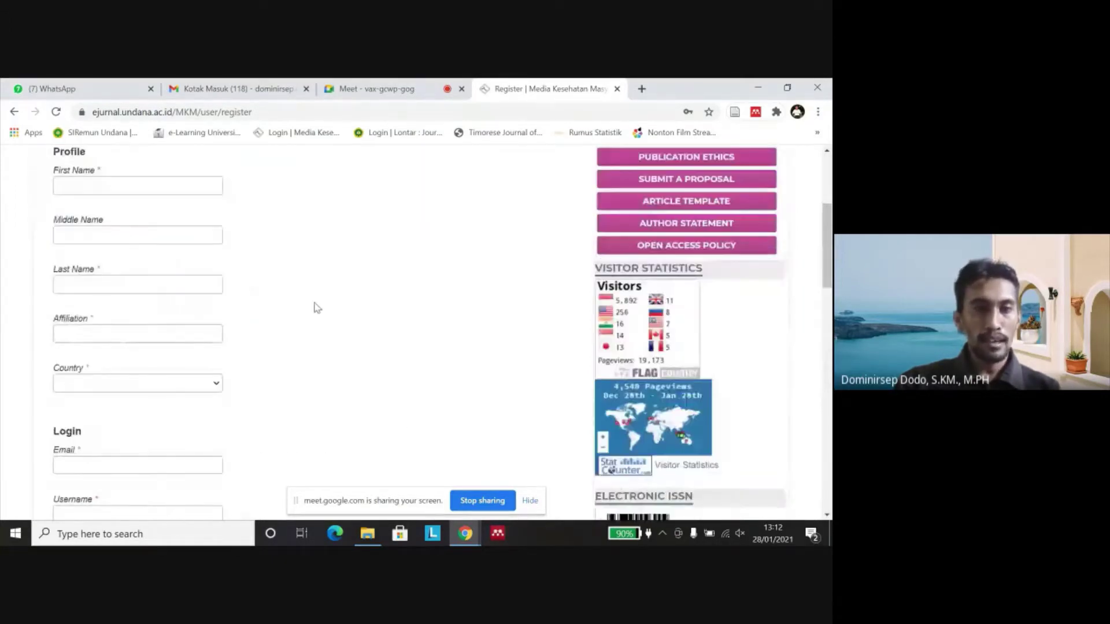
pyautogui.scroll(3, 206, 327)
pyautogui.scroll(-5, 243, 324)
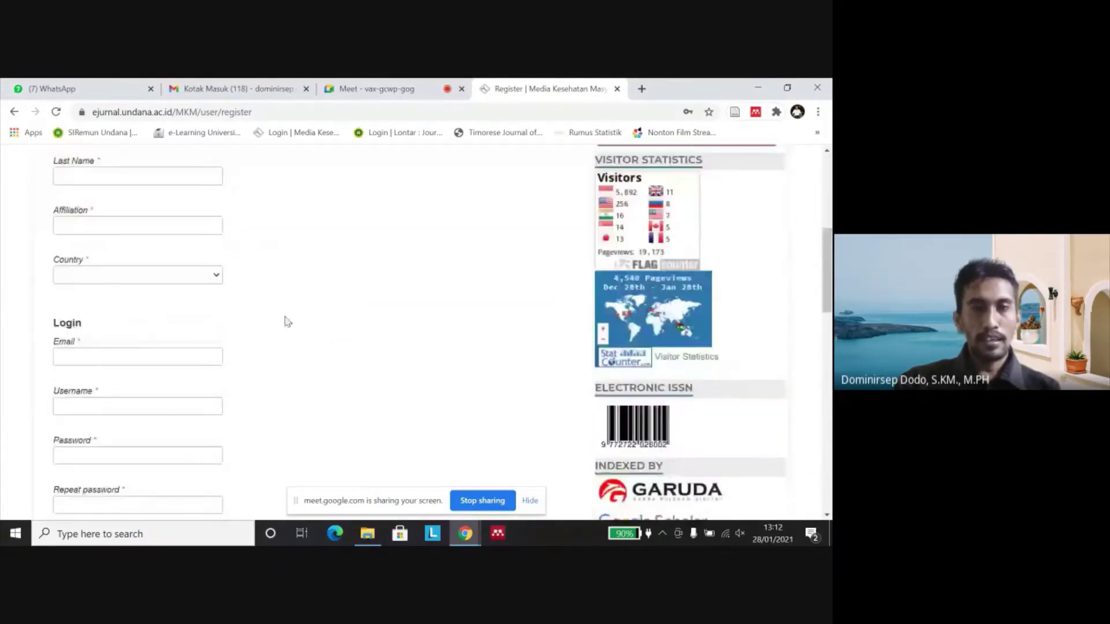
pyautogui.scroll(1, 425, 299)
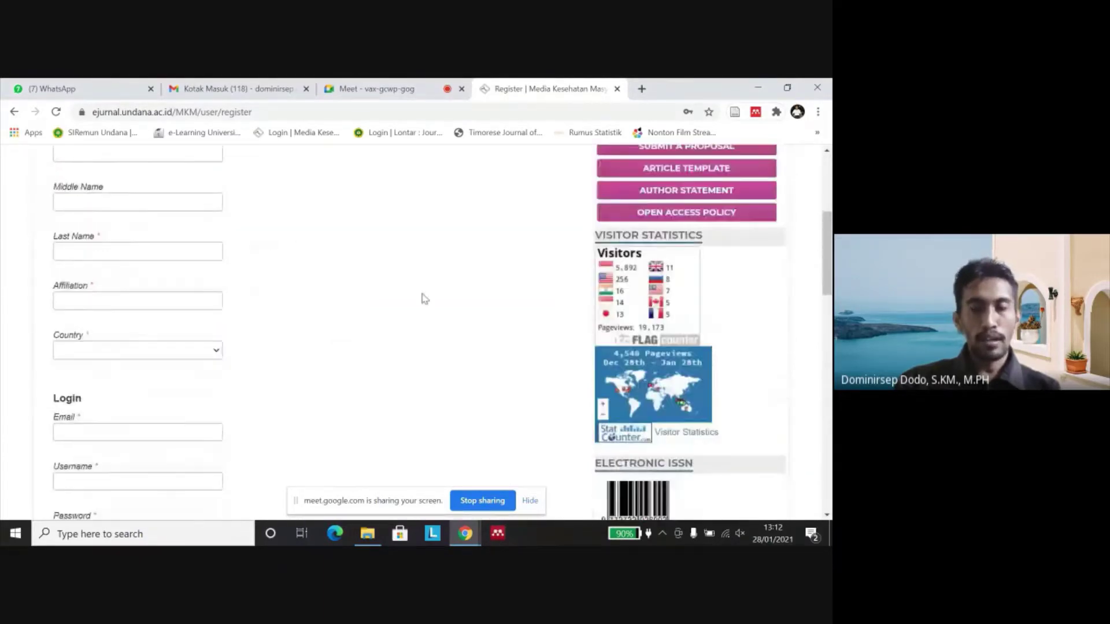
pyautogui.scroll(4, 425, 299)
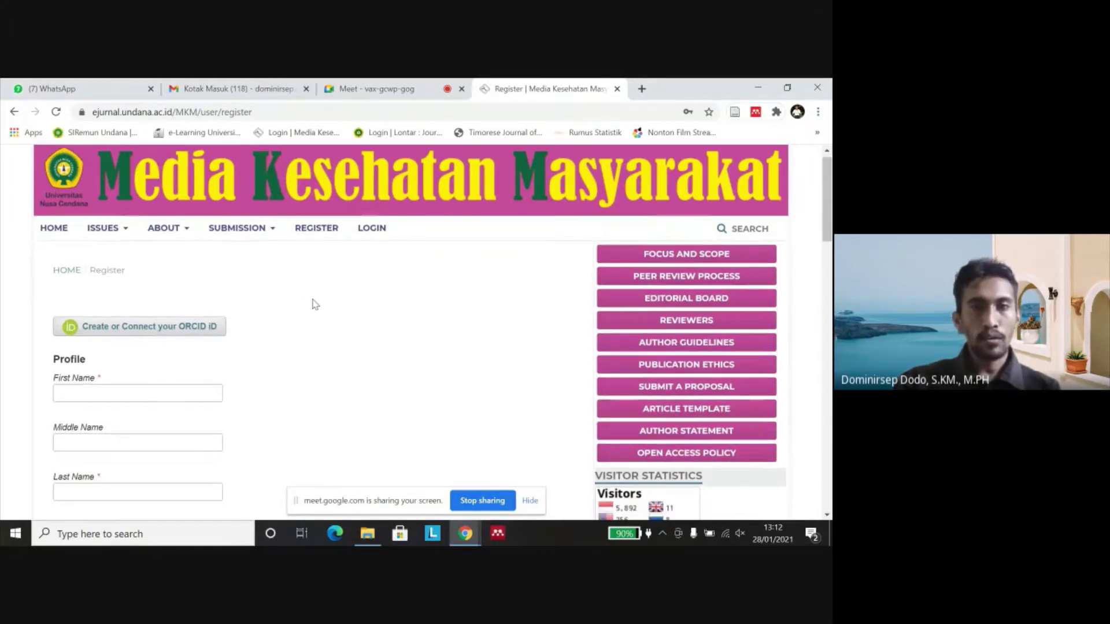
pyautogui.scroll(-2, 312, 304)
pyautogui.scroll(2, 311, 306)
pyautogui.scroll(-4, 309, 311)
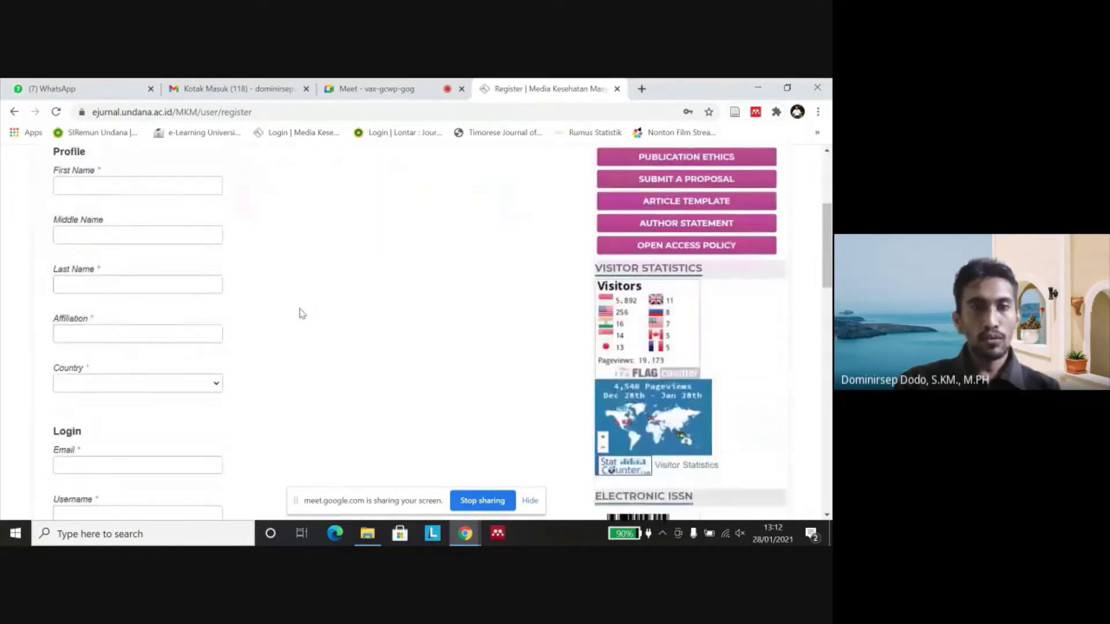
pyautogui.scroll(-8, 299, 313)
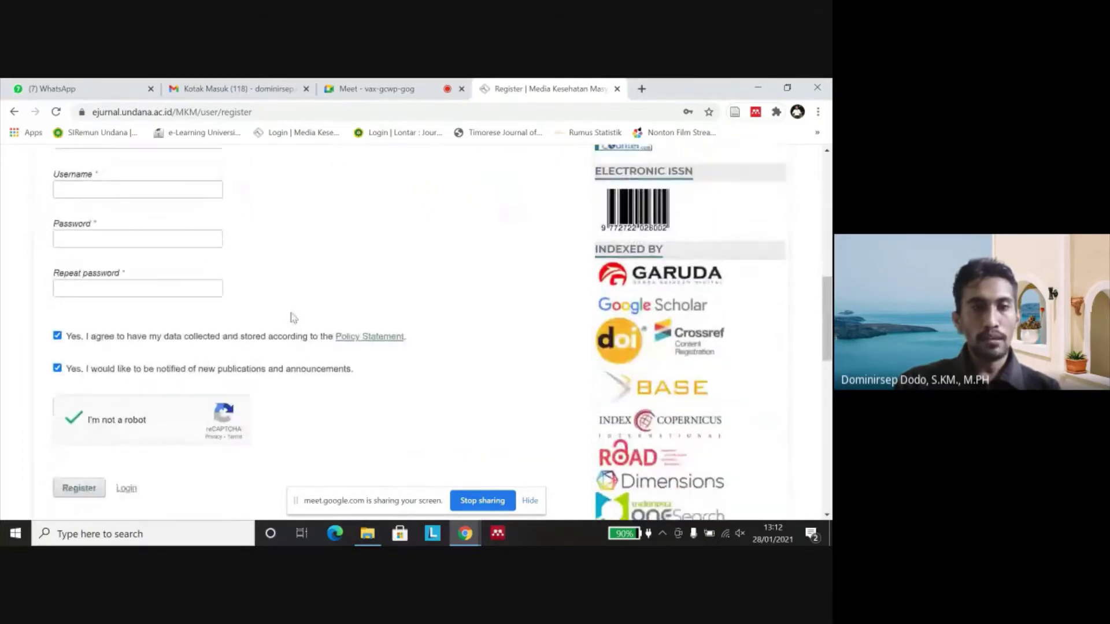
pyautogui.scroll(4, 364, 263)
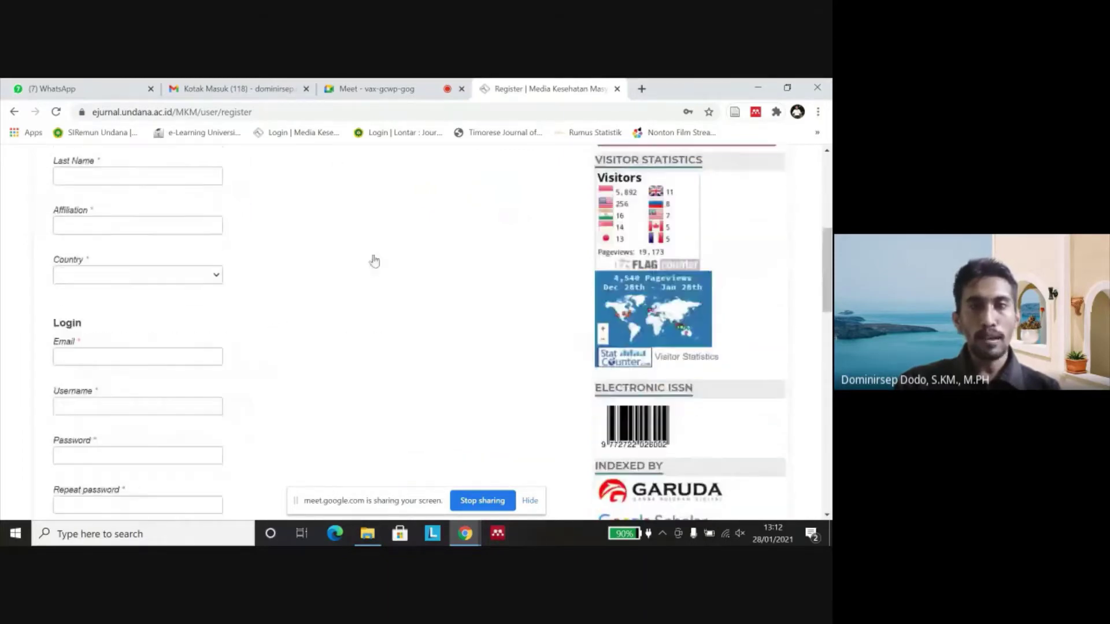
# Step: Recheck the registration form's Email, Profile and Login fields and the Register option below them, without submitting the form
pyautogui.click(124, 357)
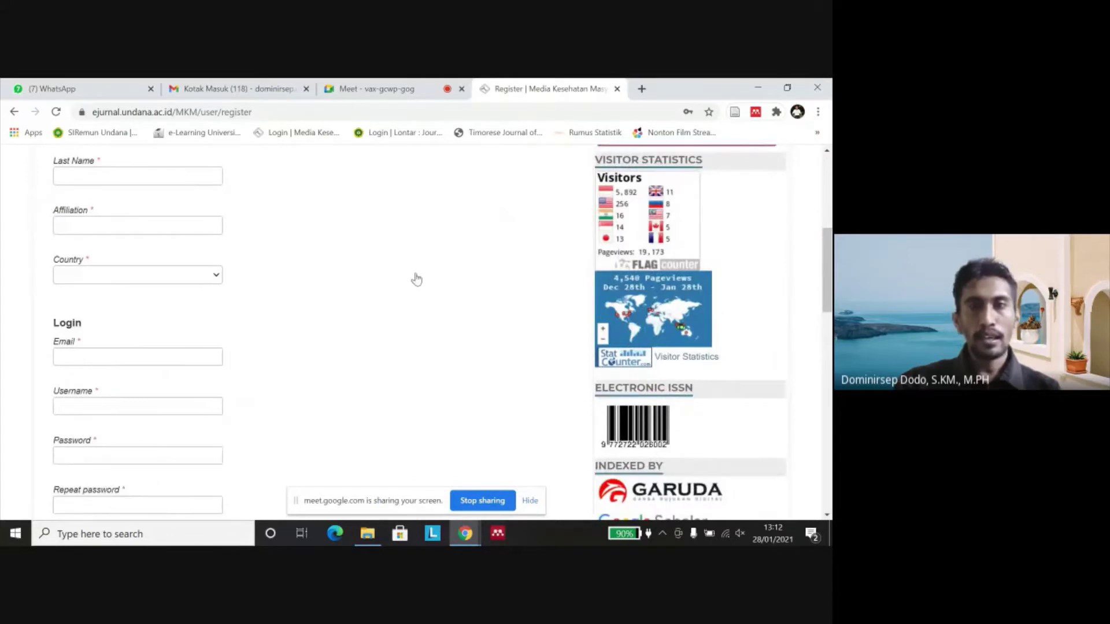
pyautogui.scroll(2, 417, 279)
pyautogui.scroll(1, 418, 278)
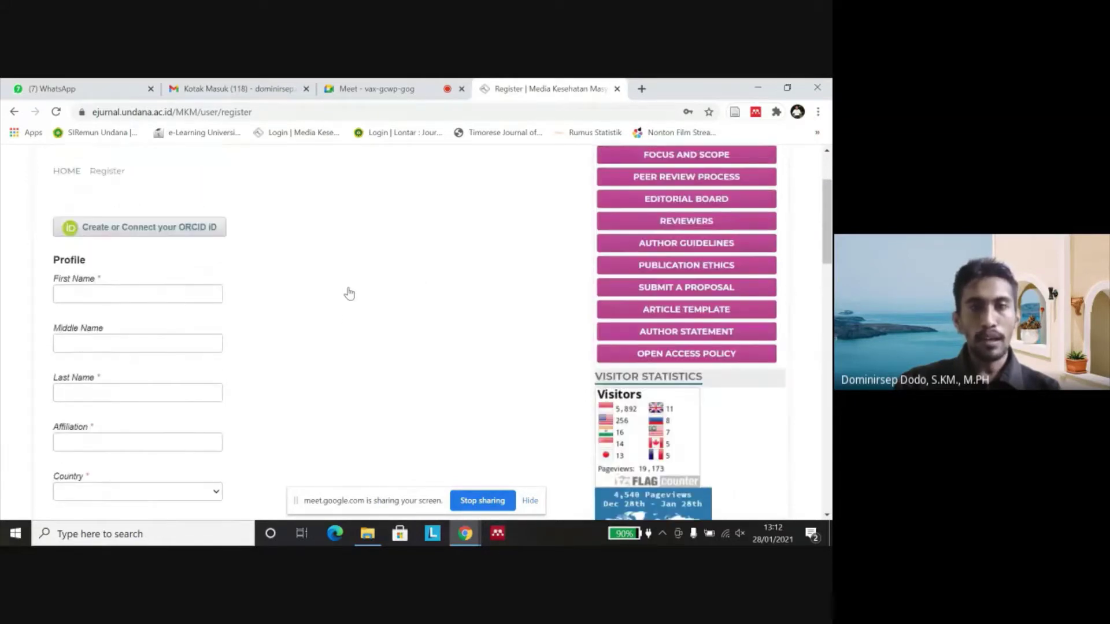
pyautogui.scroll(1, 311, 266)
pyautogui.scroll(2, 311, 266)
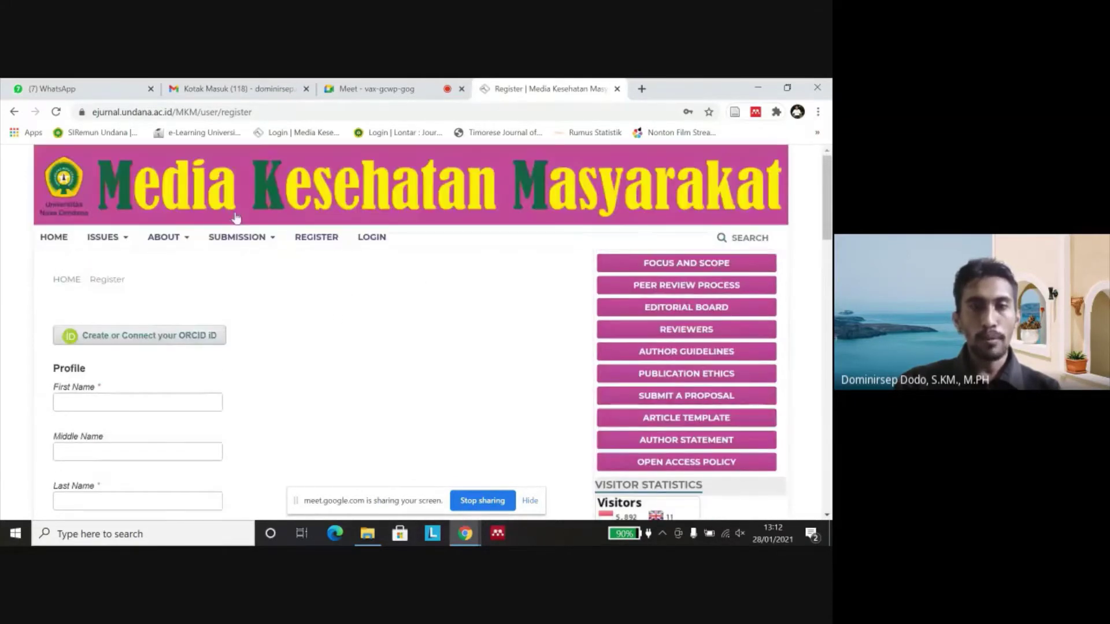
pyautogui.scroll(-4, 322, 379)
pyautogui.scroll(-3, 298, 376)
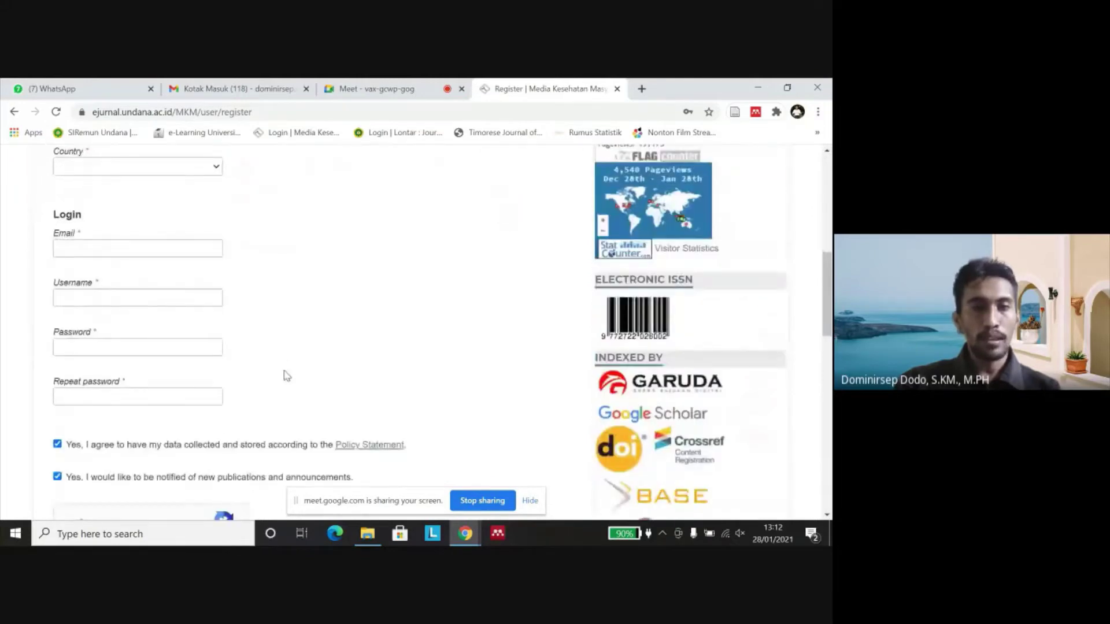
pyautogui.scroll(-3, 286, 370)
pyautogui.scroll(8, 294, 347)
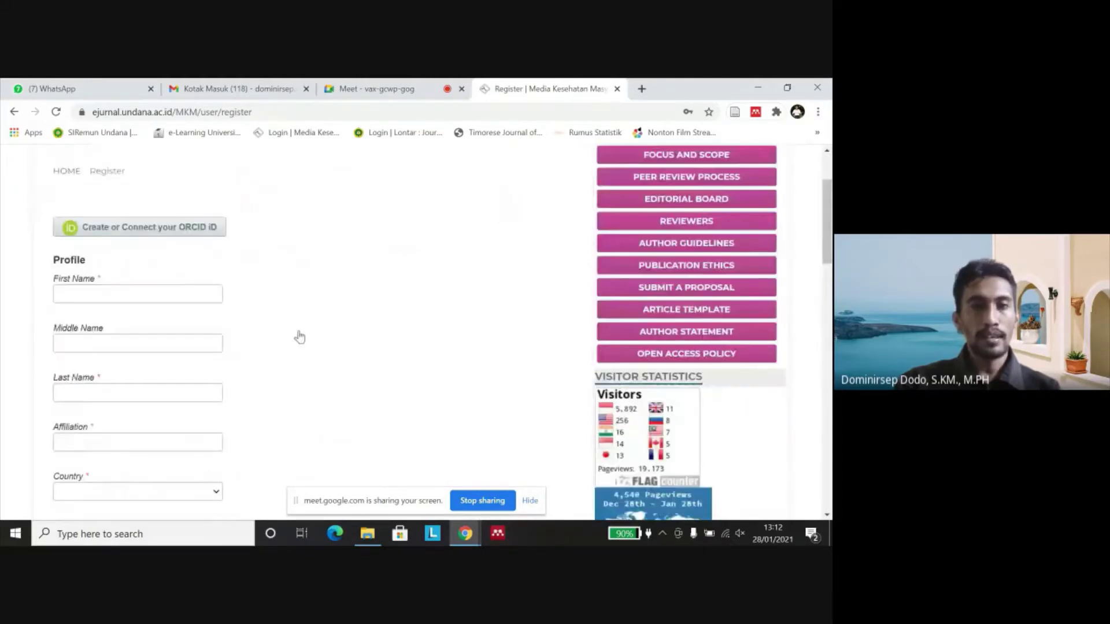
pyautogui.scroll(-10, 139, 379)
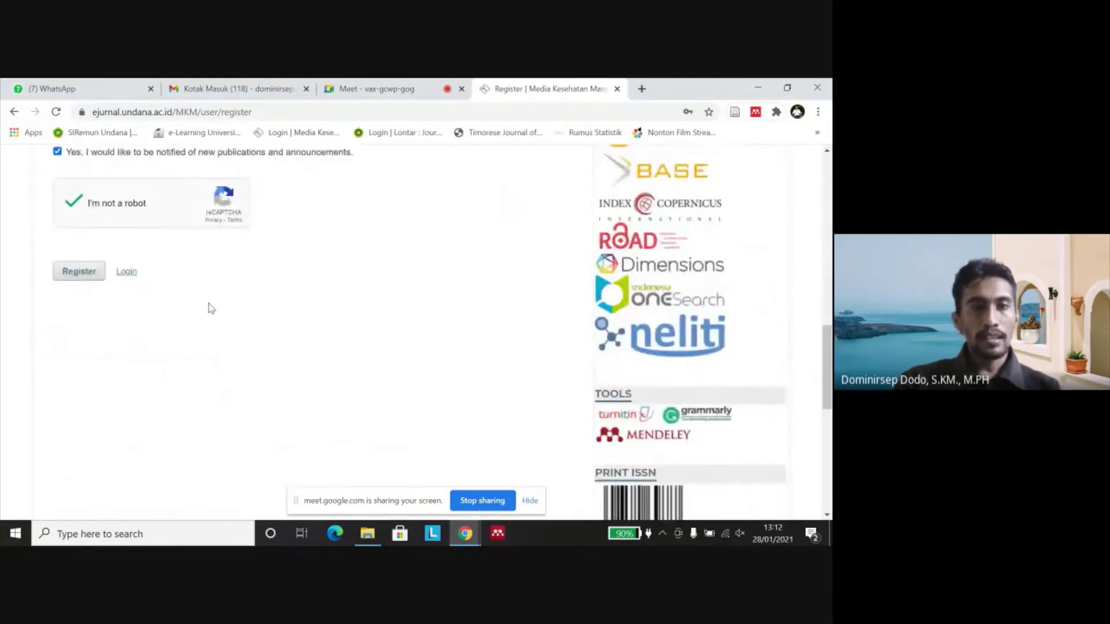
pyautogui.scroll(12, 208, 310)
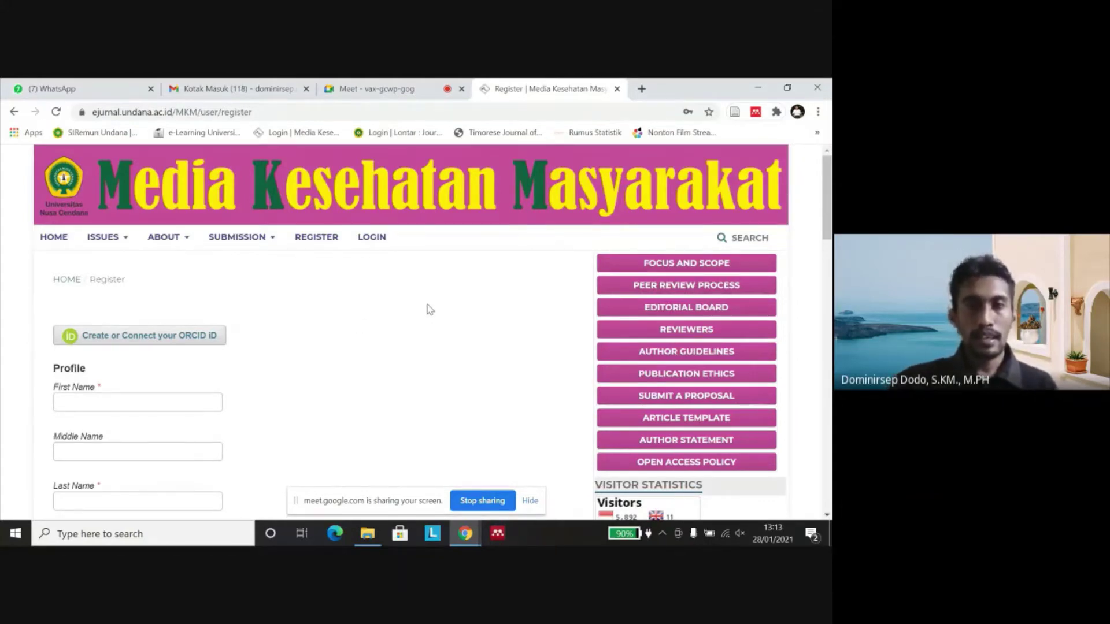
pyautogui.scroll(-12, 425, 312)
pyautogui.scroll(3, 431, 289)
pyautogui.scroll(9, 431, 280)
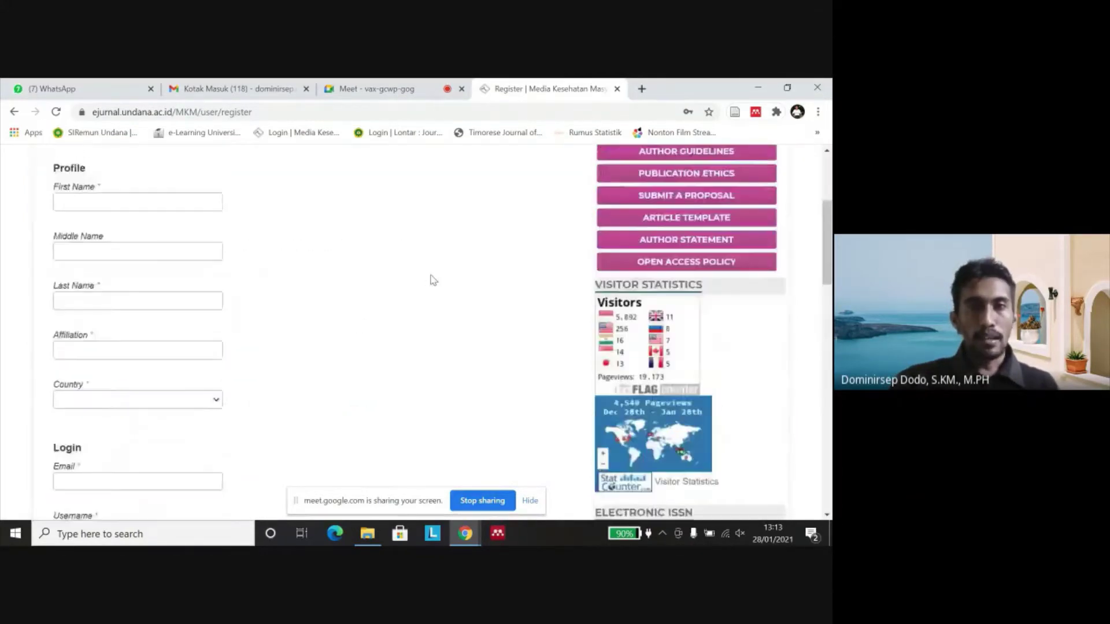
# Step: Open the journal's Login page and examine its prefilled Username and Password fields
pyautogui.click(373, 242)
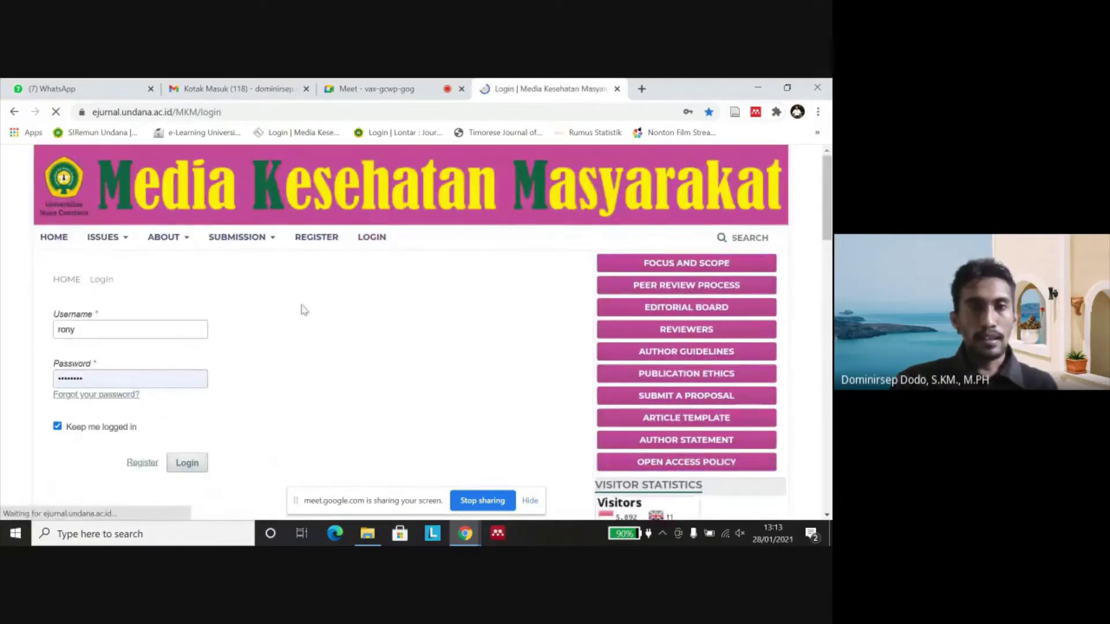
pyautogui.scroll(-2, 302, 308)
pyautogui.scroll(2, 298, 301)
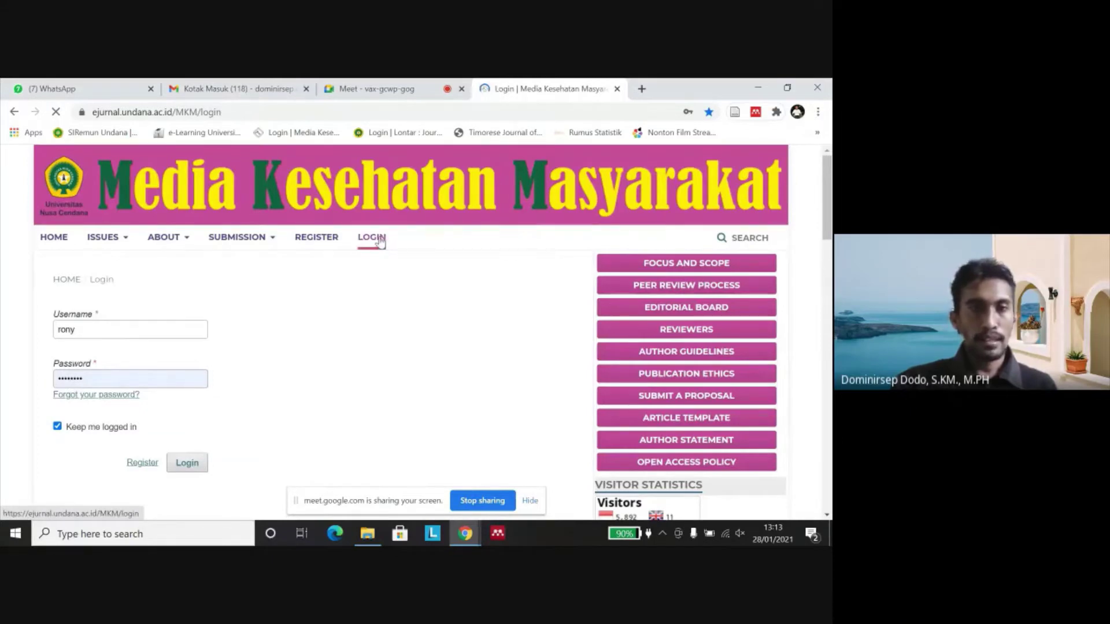
pyautogui.click(118, 329)
pyautogui.click(200, 303)
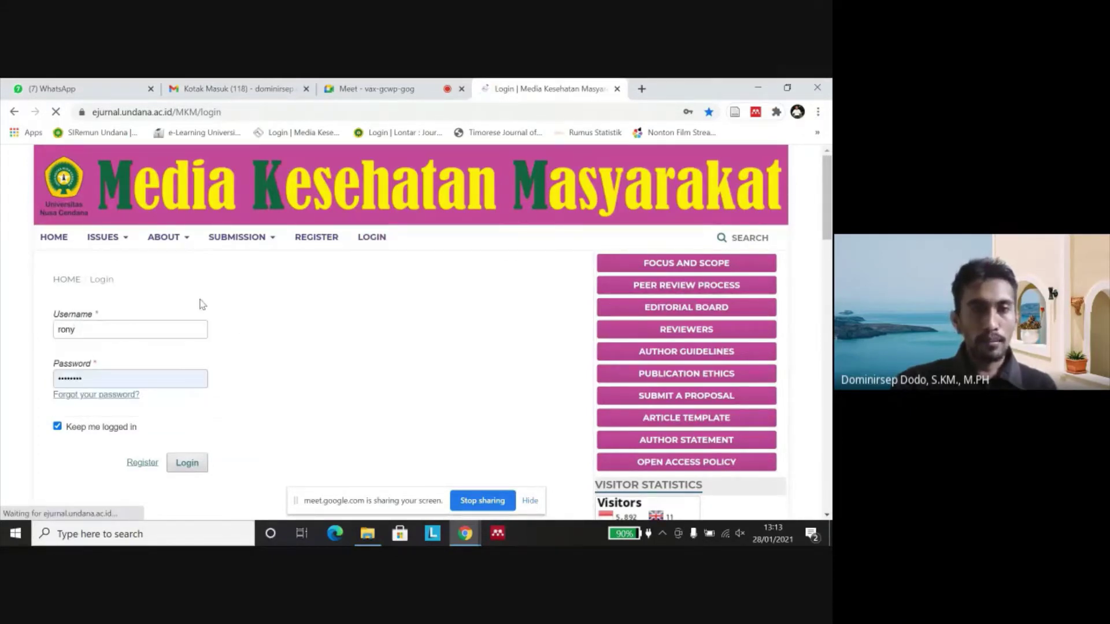
pyautogui.click(140, 381)
pyautogui.click(368, 366)
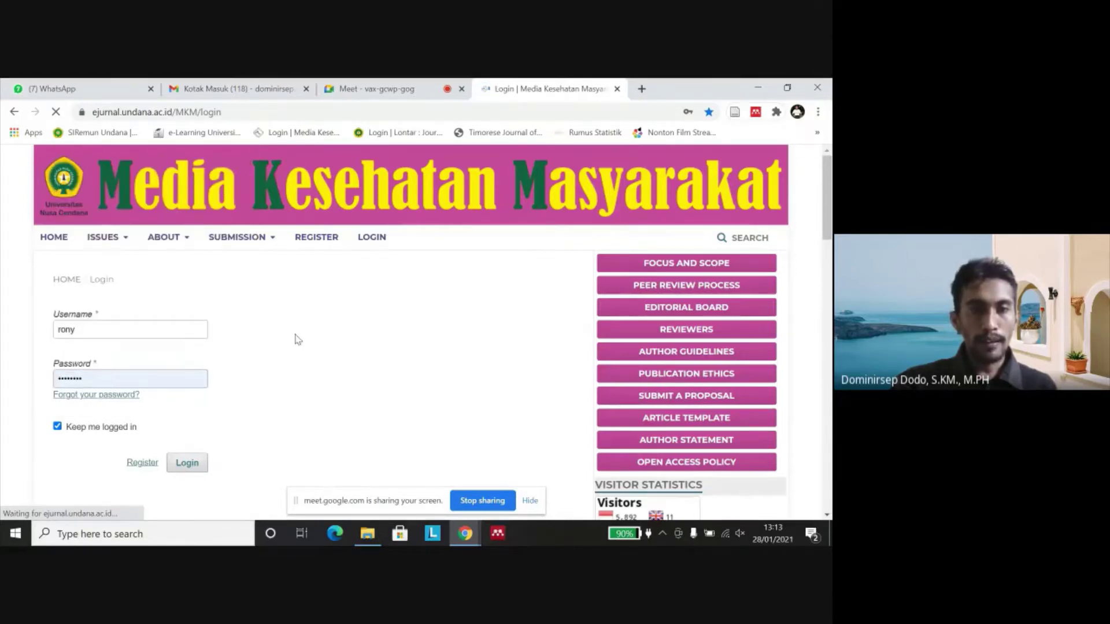
# Step: Clear the "Keep me logged in" option on the login form and select it again to demonstrate it
pyautogui.scroll(-2, 92, 372)
pyautogui.click(57, 319)
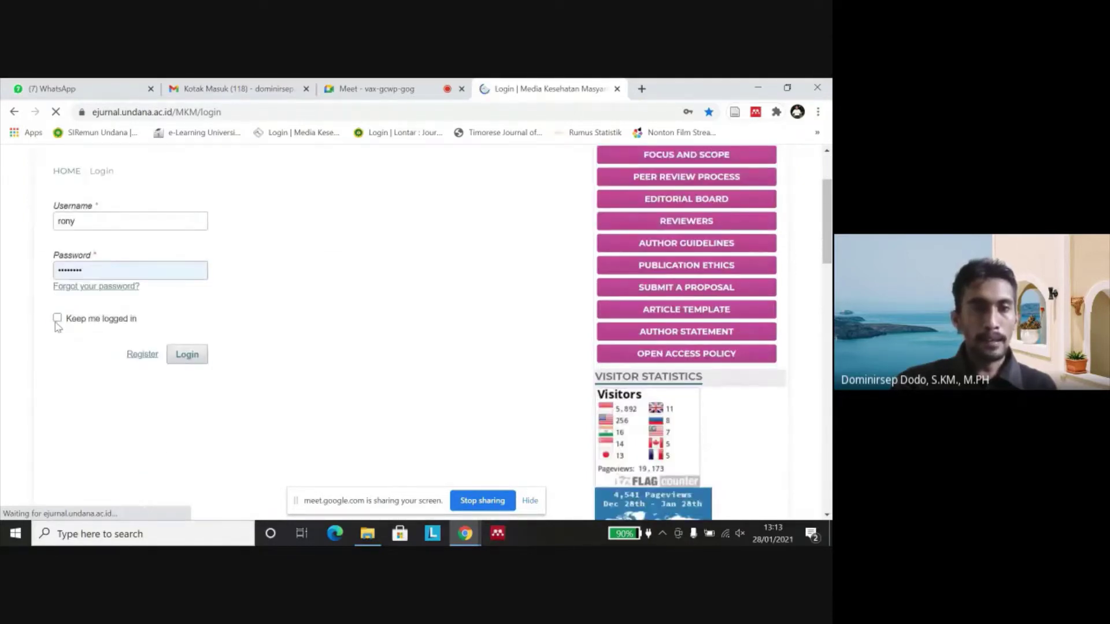
pyautogui.scroll(2, 116, 347)
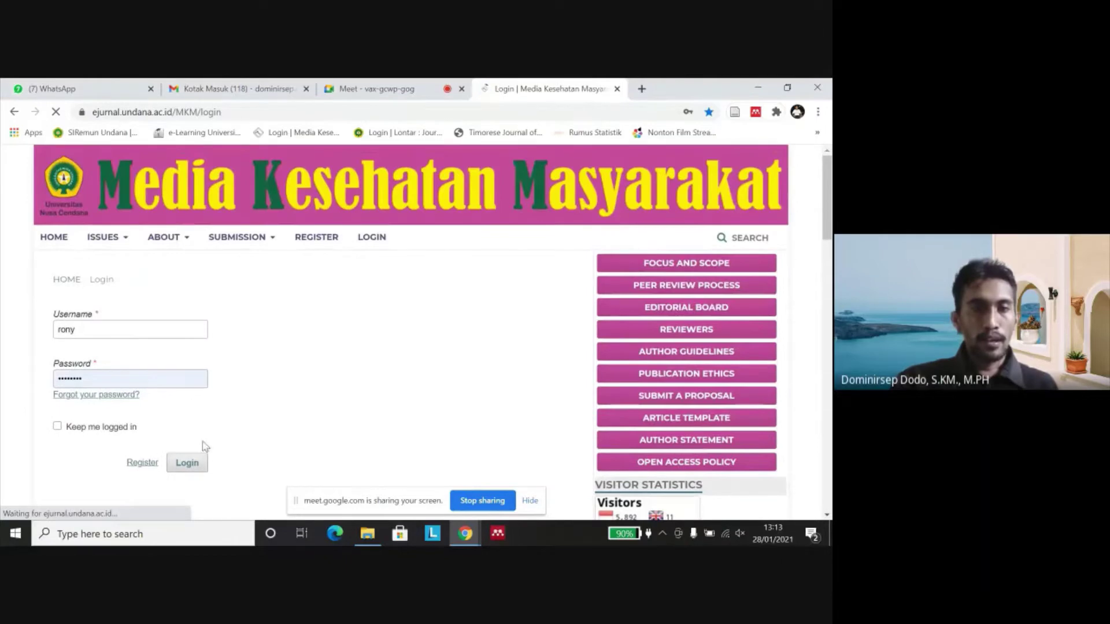
pyautogui.scroll(-2, 79, 332)
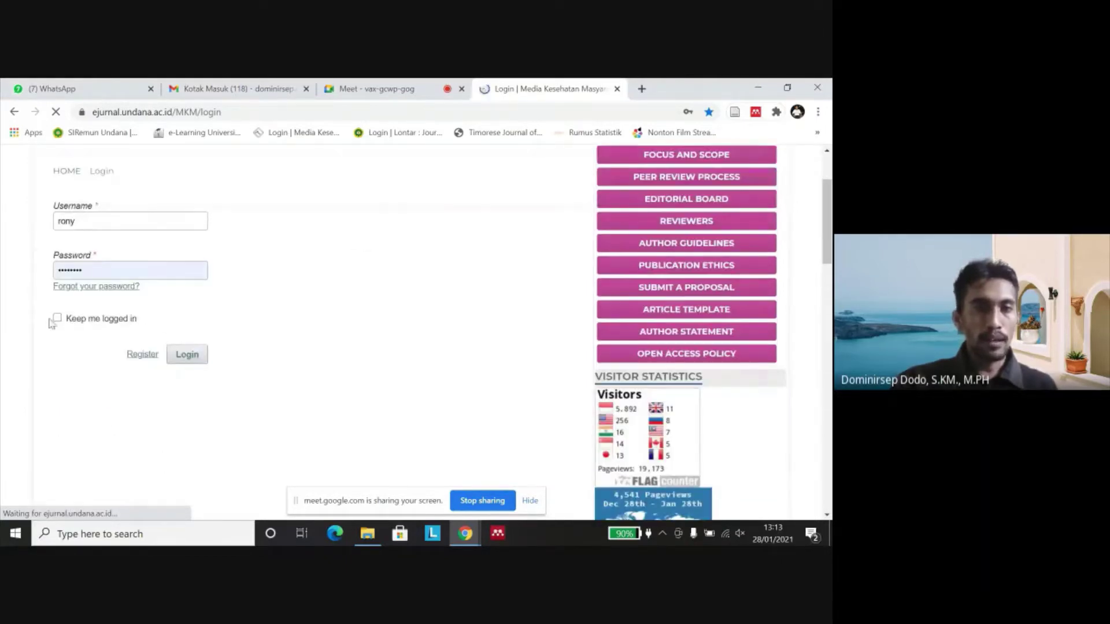
pyautogui.click(58, 320)
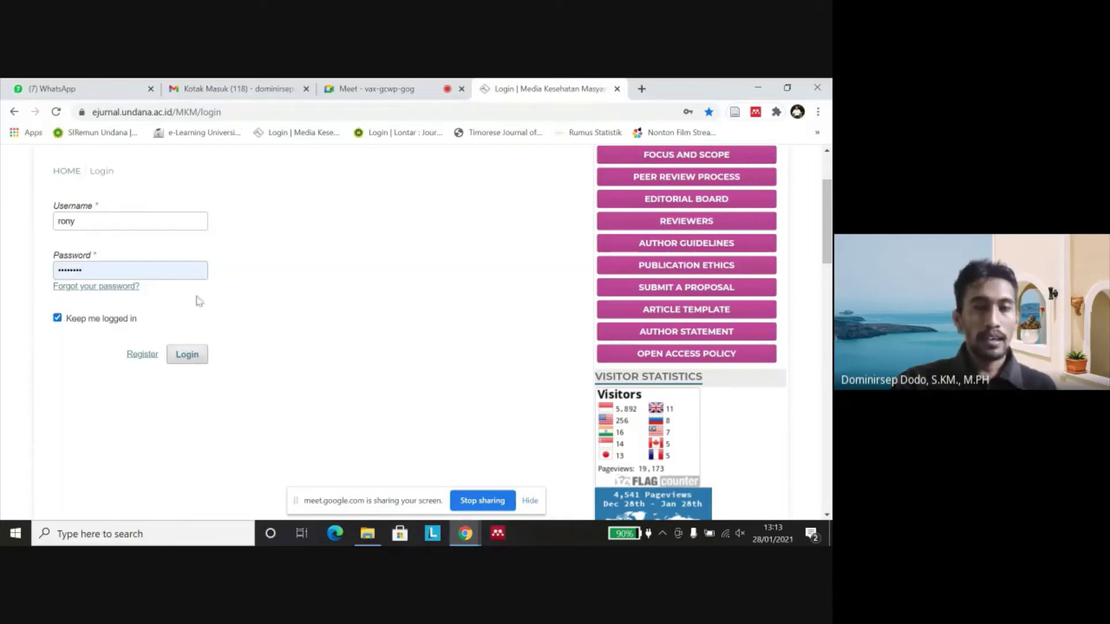
pyautogui.scroll(1, 179, 301)
pyautogui.scroll(2, 180, 301)
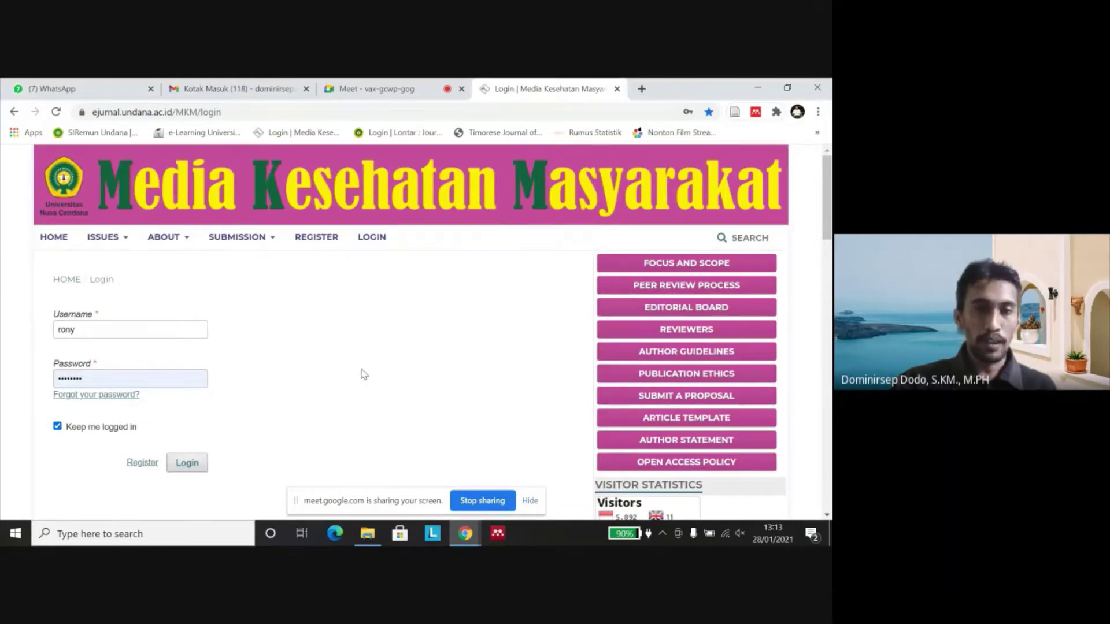
pyautogui.click(57, 427)
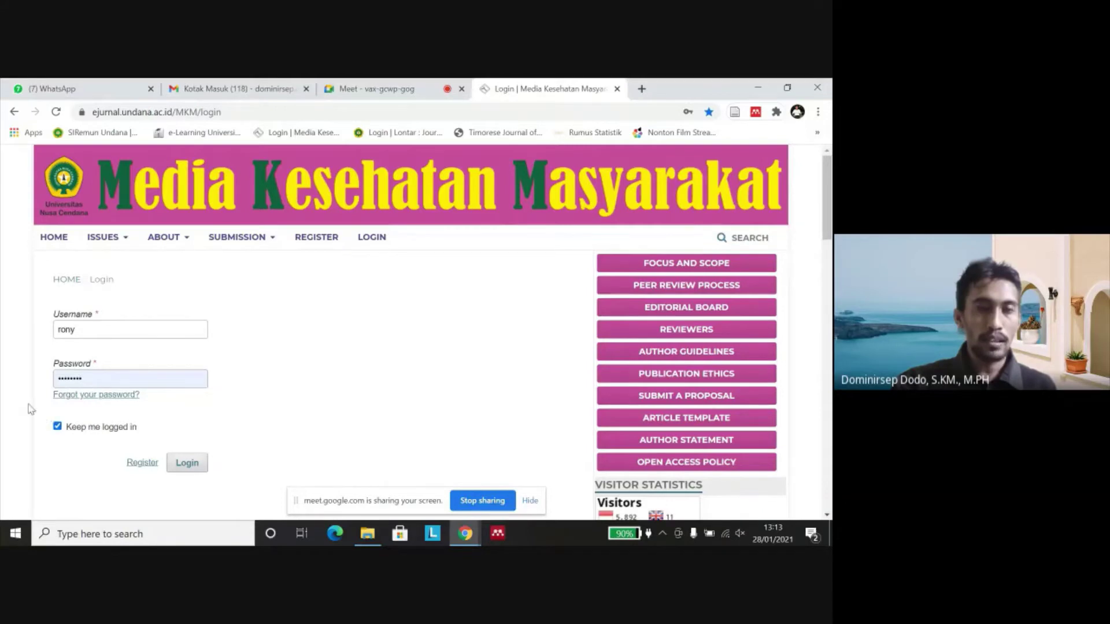
pyautogui.click(58, 428)
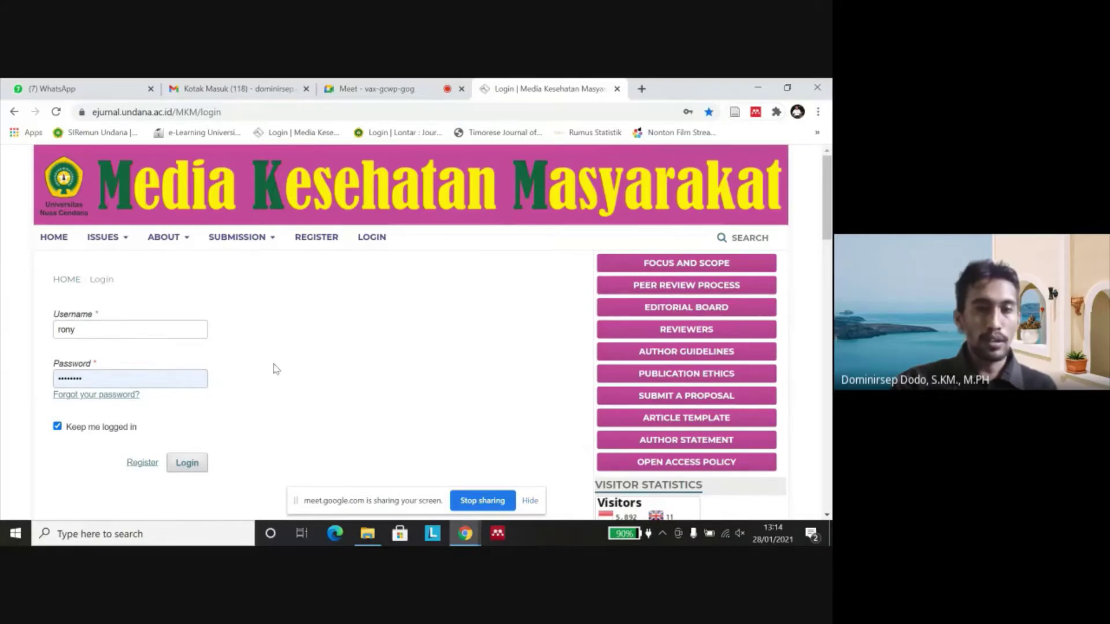
# Step: Log in with the saved credentials and "Keep me logged in" selected, and dismiss the browser's password-change warning
pyautogui.click(58, 427)
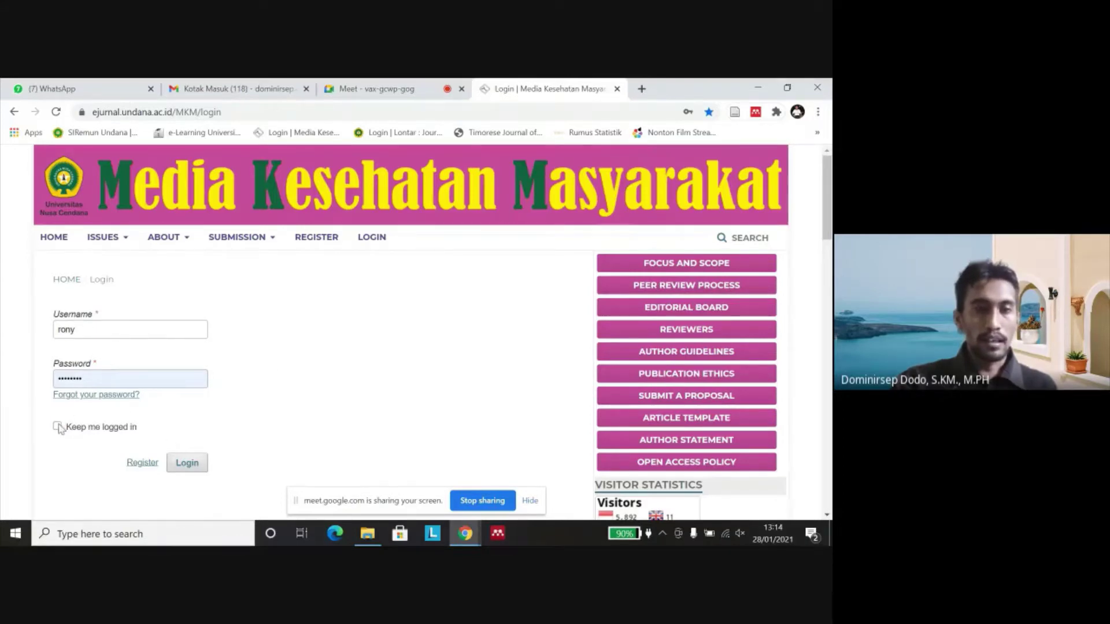
pyautogui.click(57, 427)
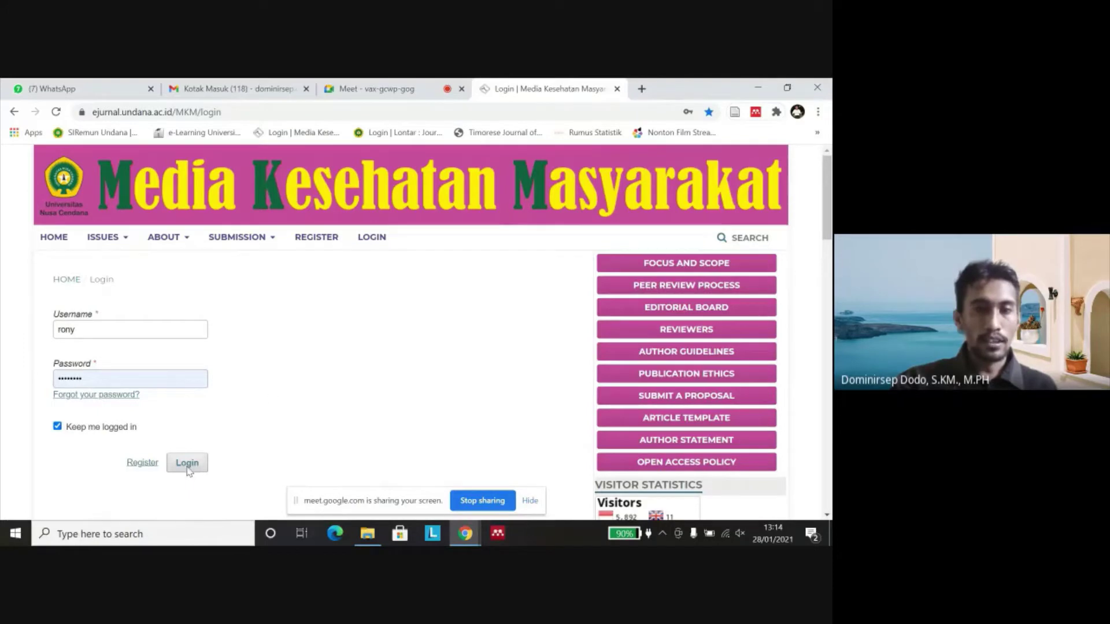
pyautogui.click(188, 465)
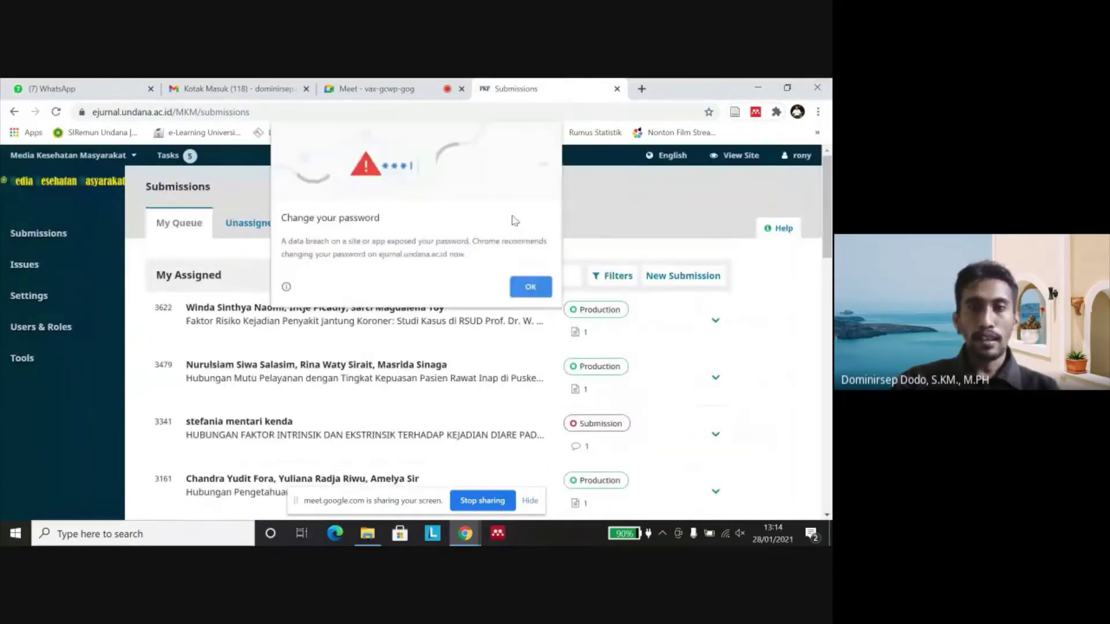
pyautogui.click(529, 286)
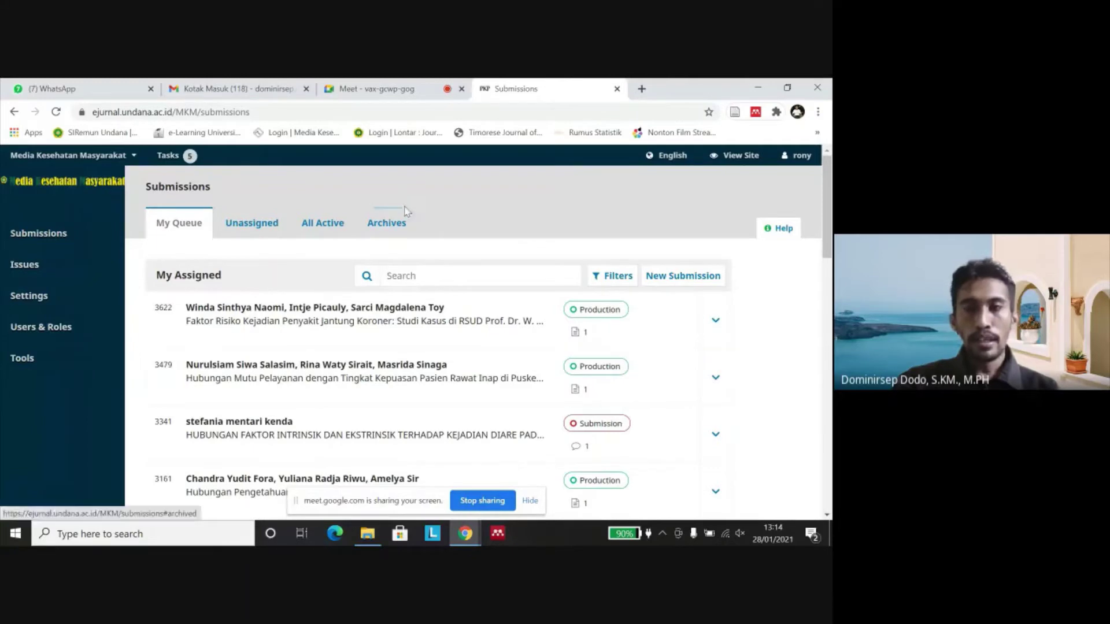
# Step: Start a new article submission from the journal's Submissions page
pyautogui.click(465, 275)
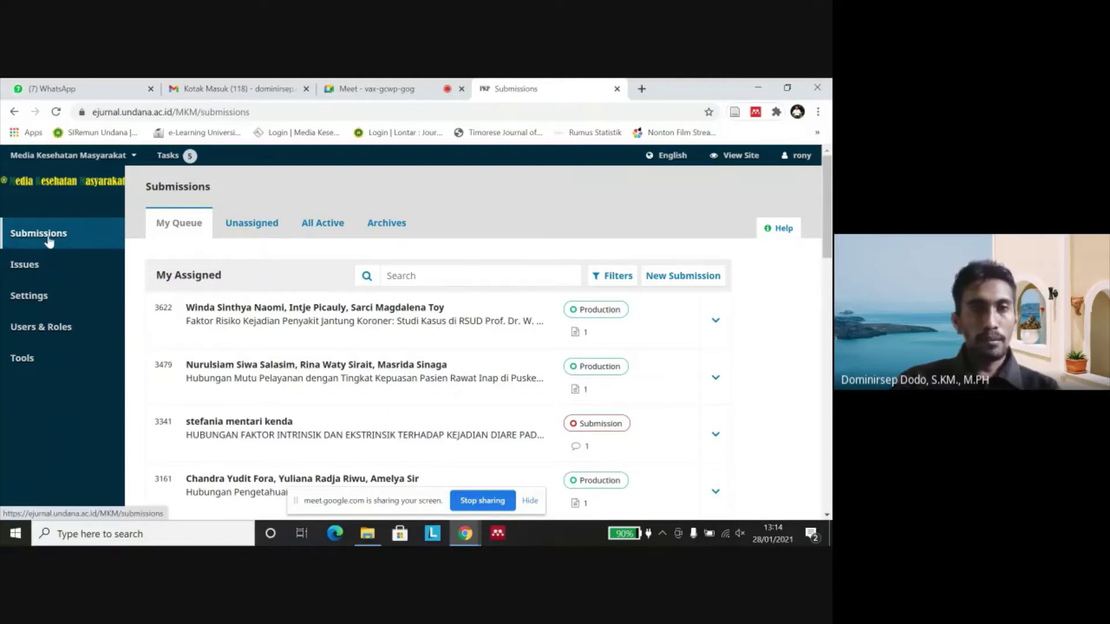
pyautogui.click(50, 240)
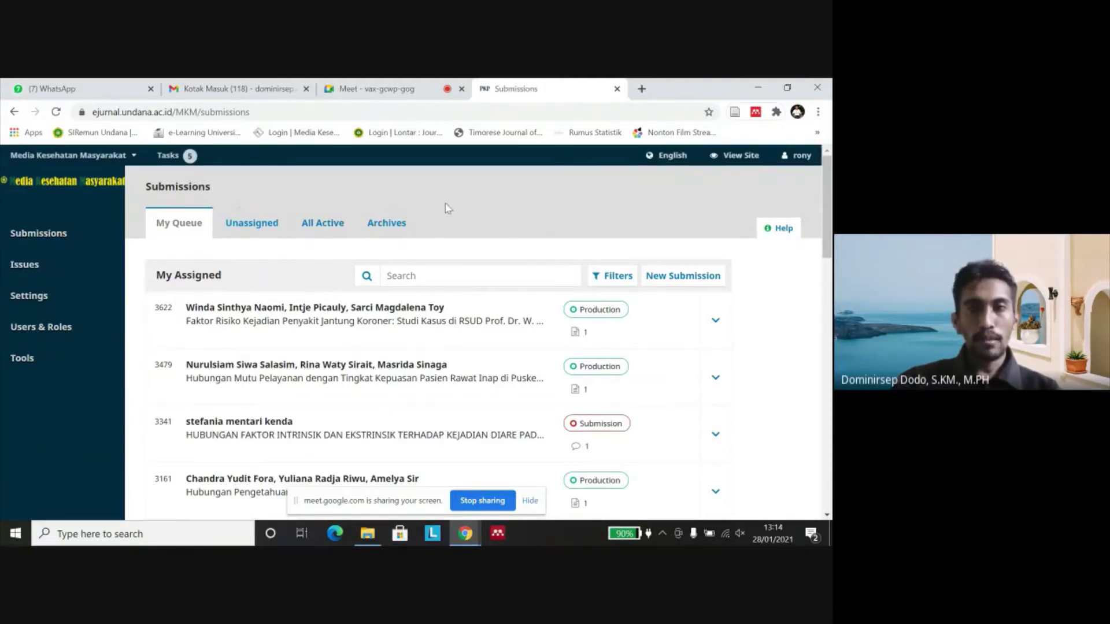
pyautogui.click(688, 277)
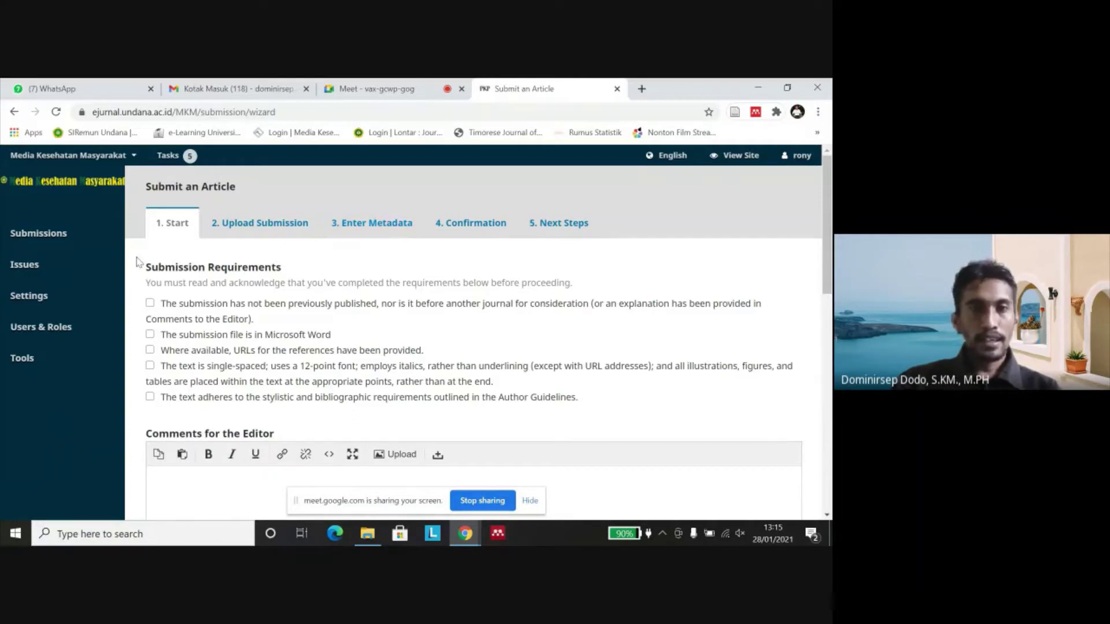
# Step: Open the journal's public site in a separate browser tab and start a new submission from its Submissions page as an alternative route
pyautogui.rightClick(731, 156)
pyautogui.click(691, 166)
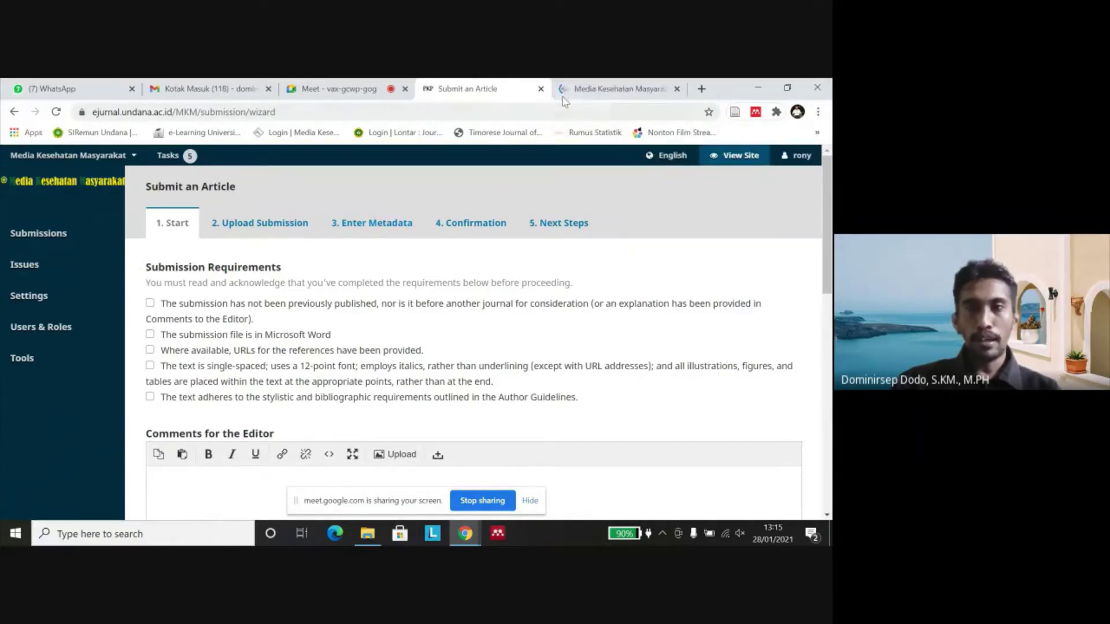
pyautogui.click(593, 89)
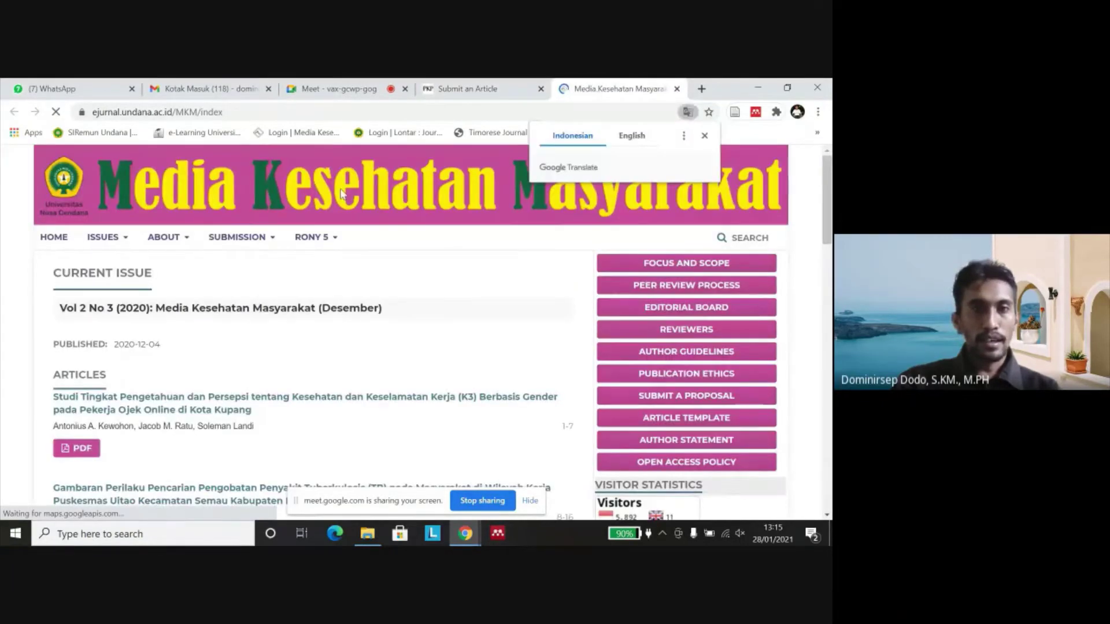
pyautogui.moveTo(261, 247)
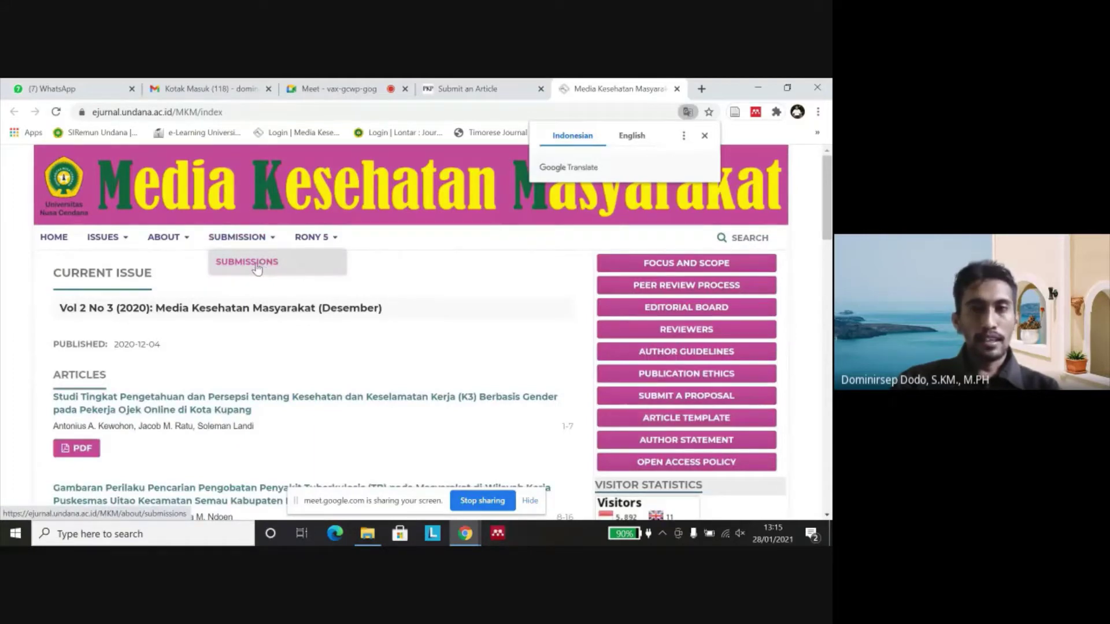
pyautogui.click(257, 266)
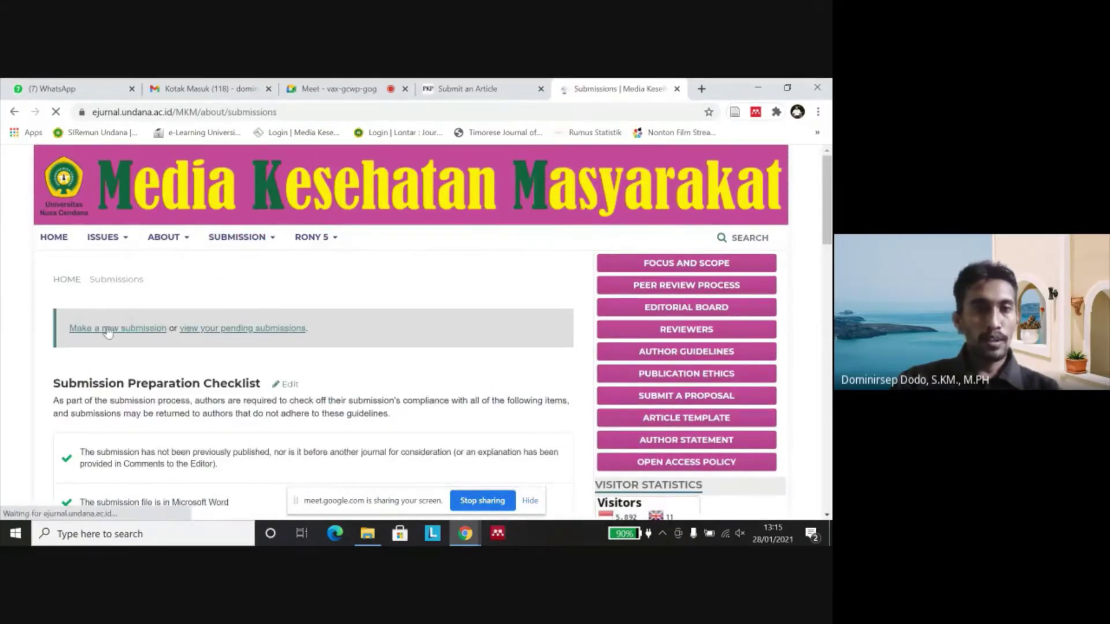
pyautogui.click(108, 329)
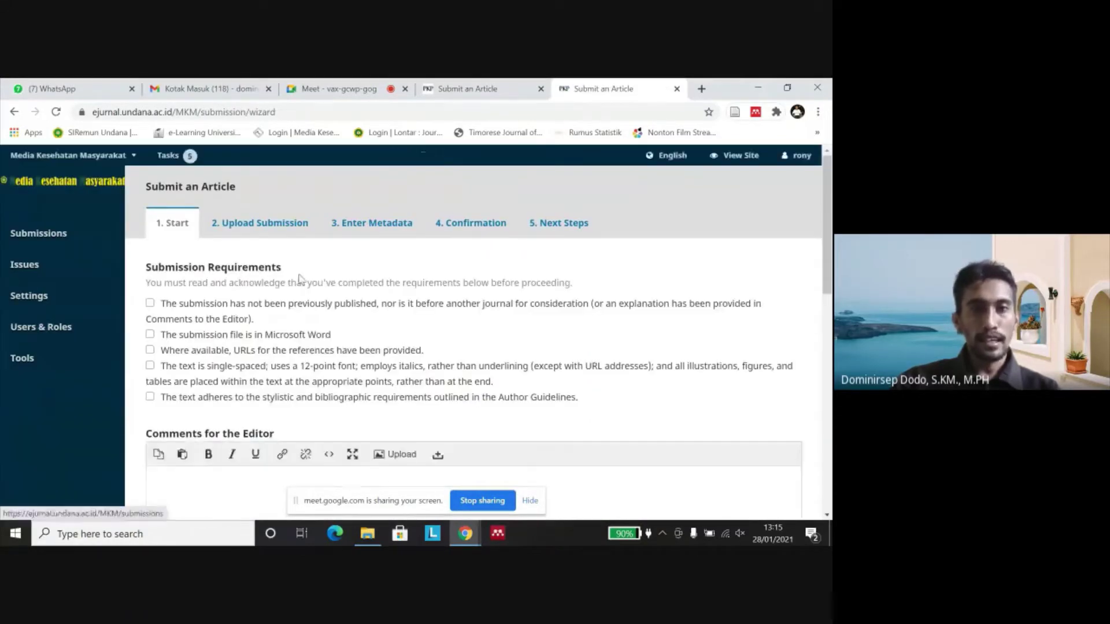
# Step: Compare the two open Submit an Article forms and close the duplicate one
pyautogui.click(489, 91)
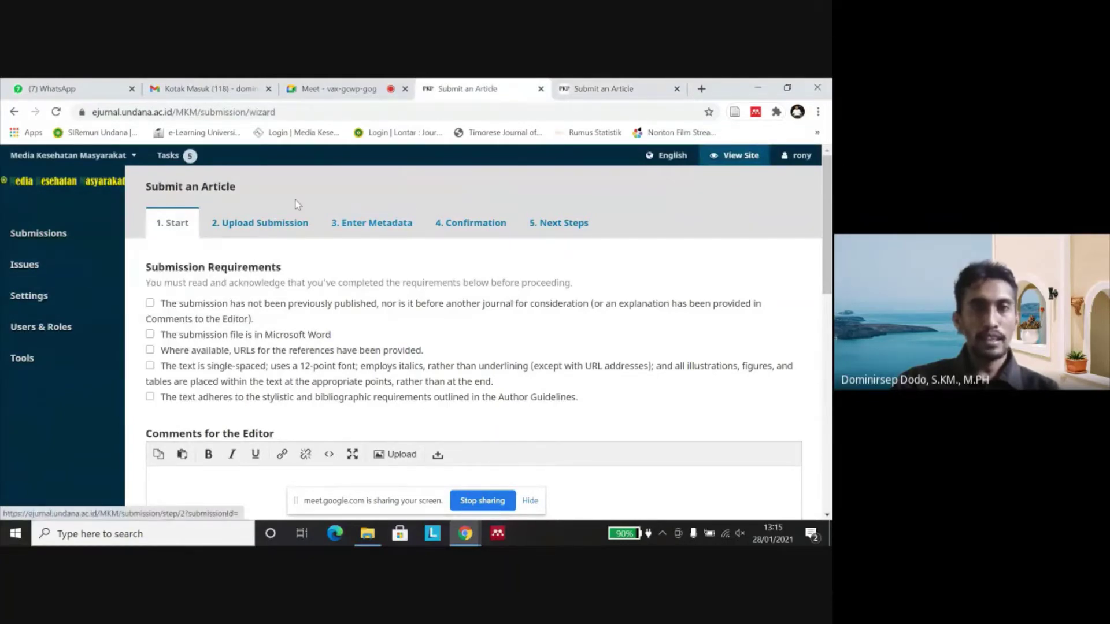
pyautogui.click(633, 93)
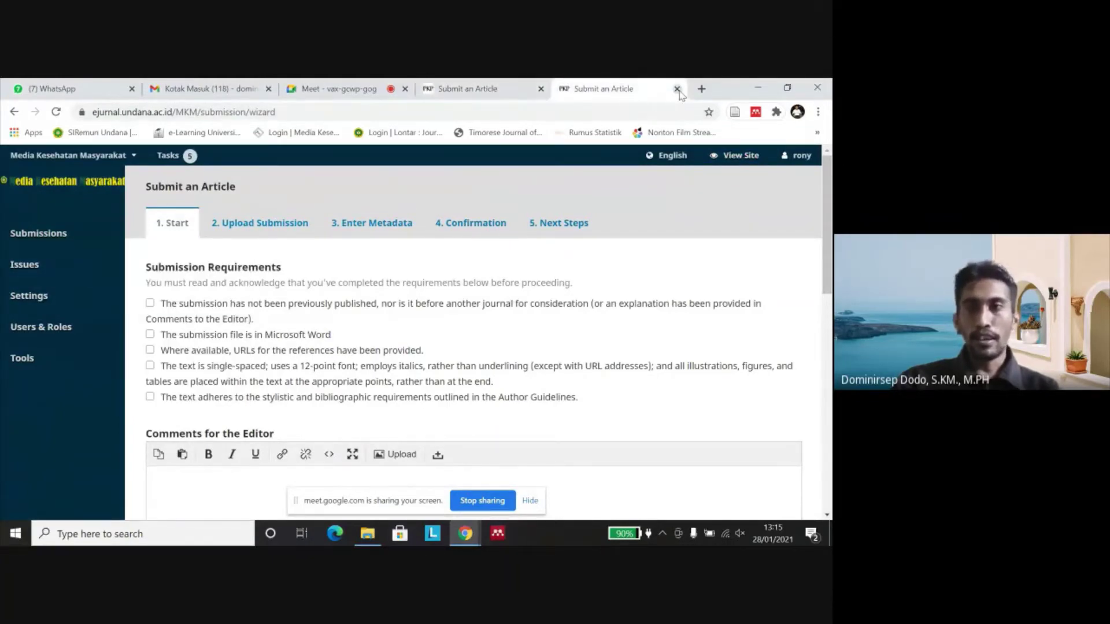
pyautogui.click(677, 90)
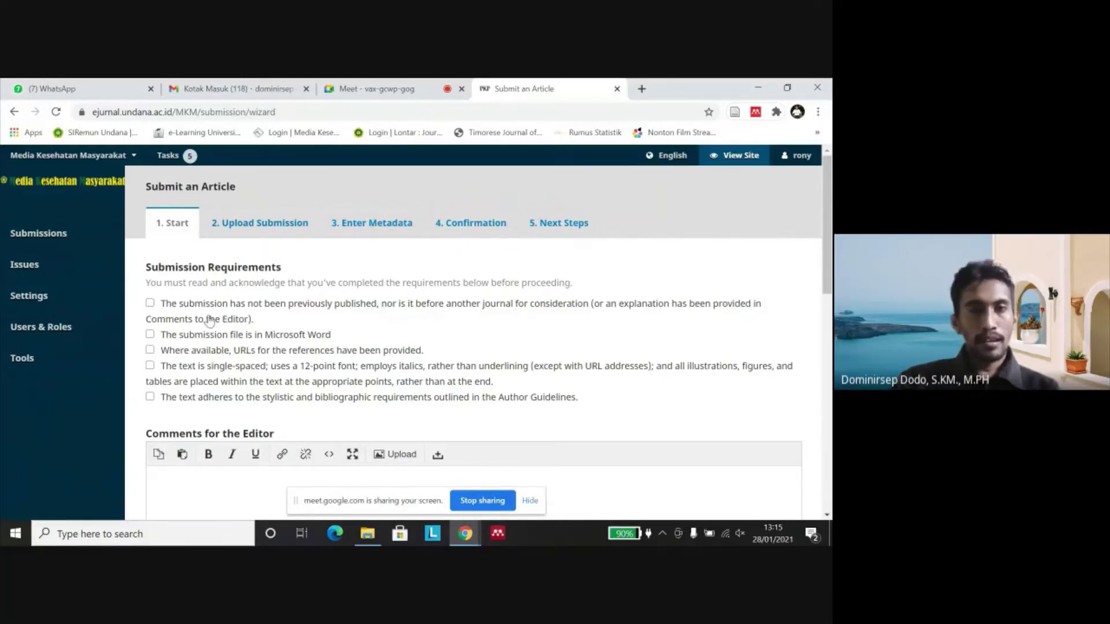
# Step: Acknowledge all five submission requirements, from no previous publication to adherence to the Author Guidelines
pyautogui.scroll(-4, 209, 320)
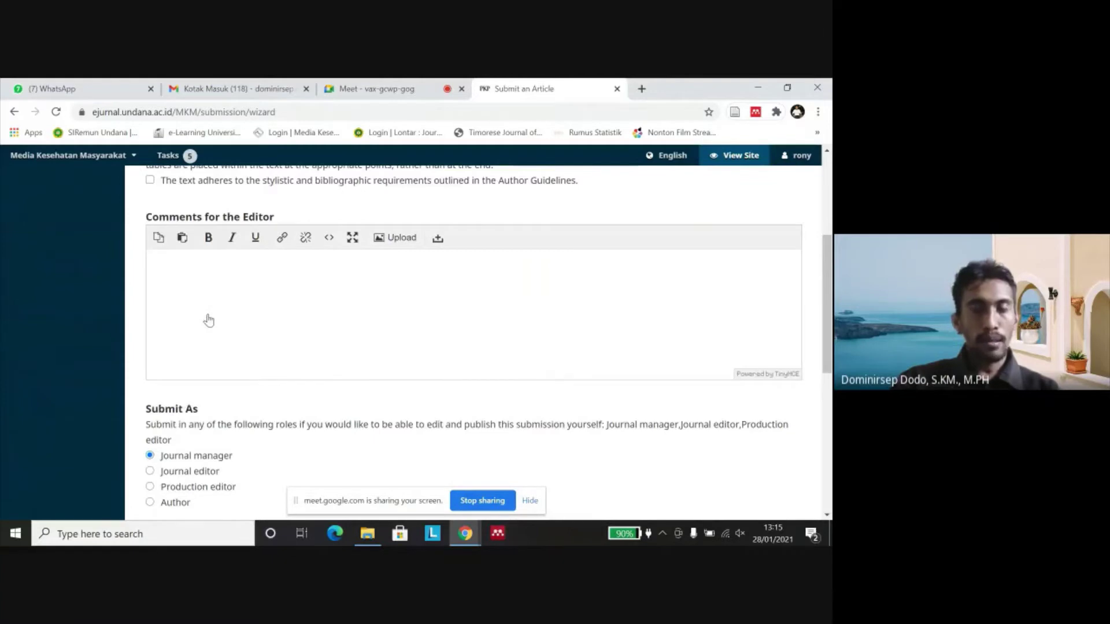
pyautogui.scroll(4, 209, 321)
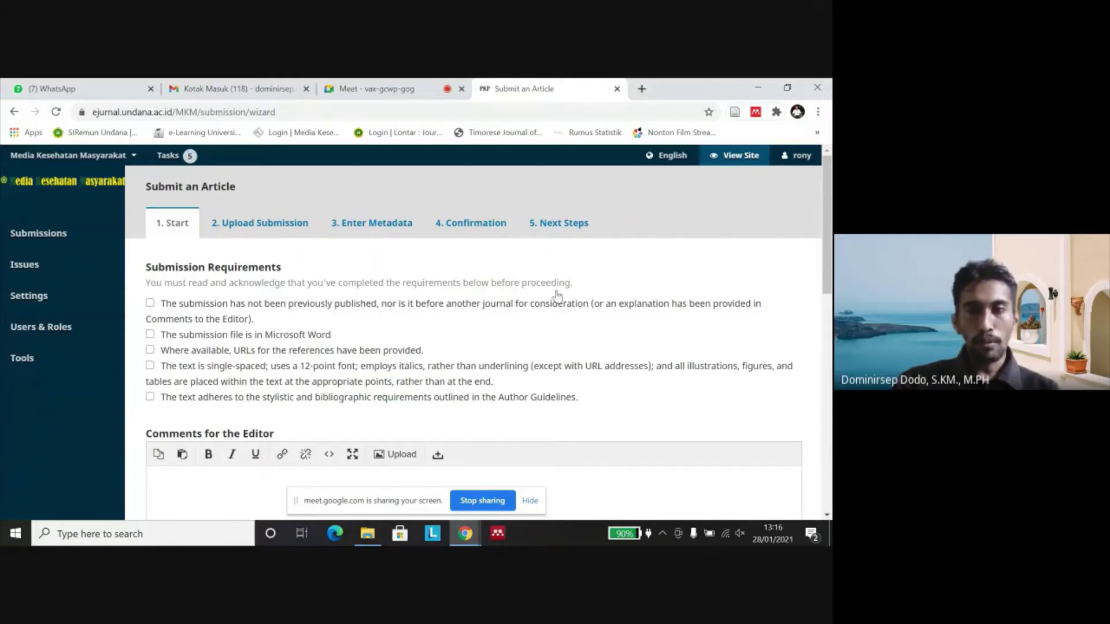
pyautogui.click(150, 303)
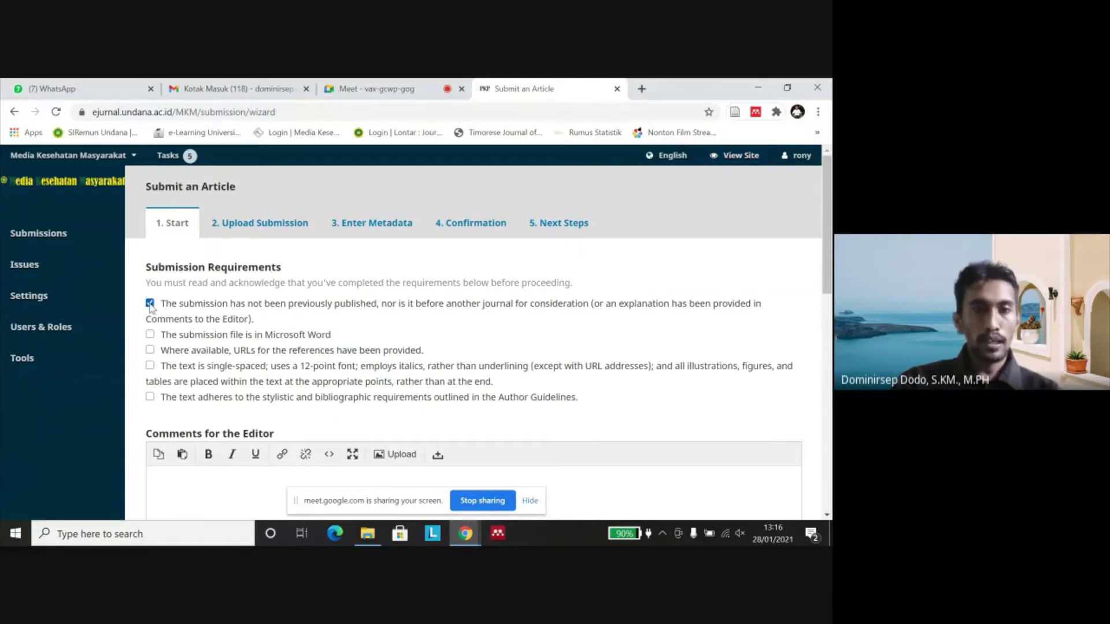
pyautogui.click(150, 335)
pyautogui.click(150, 350)
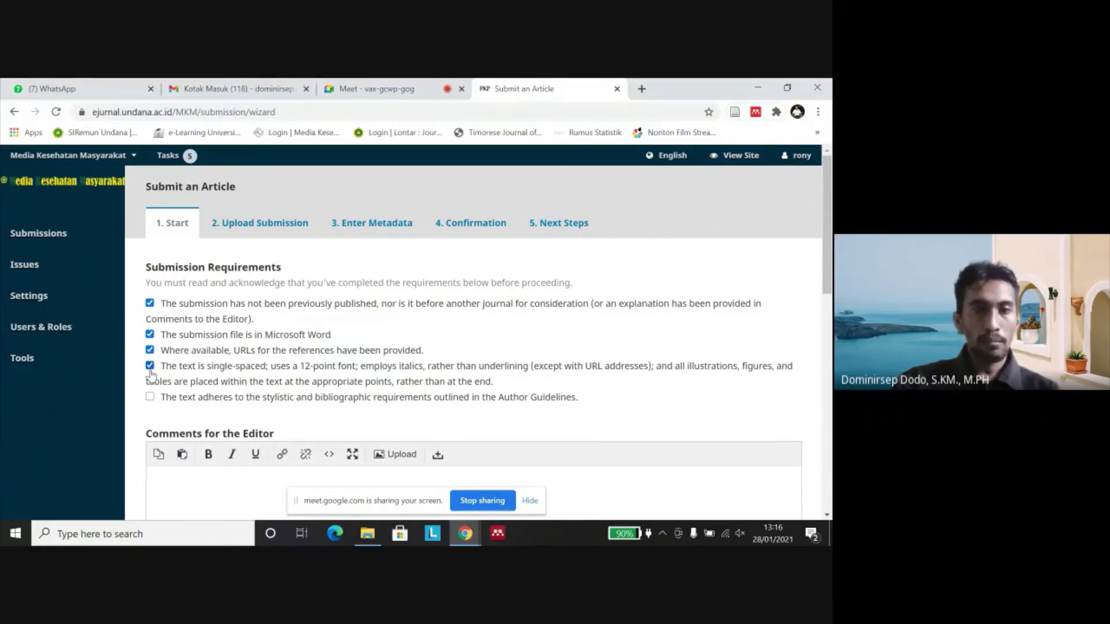
pyautogui.click(149, 397)
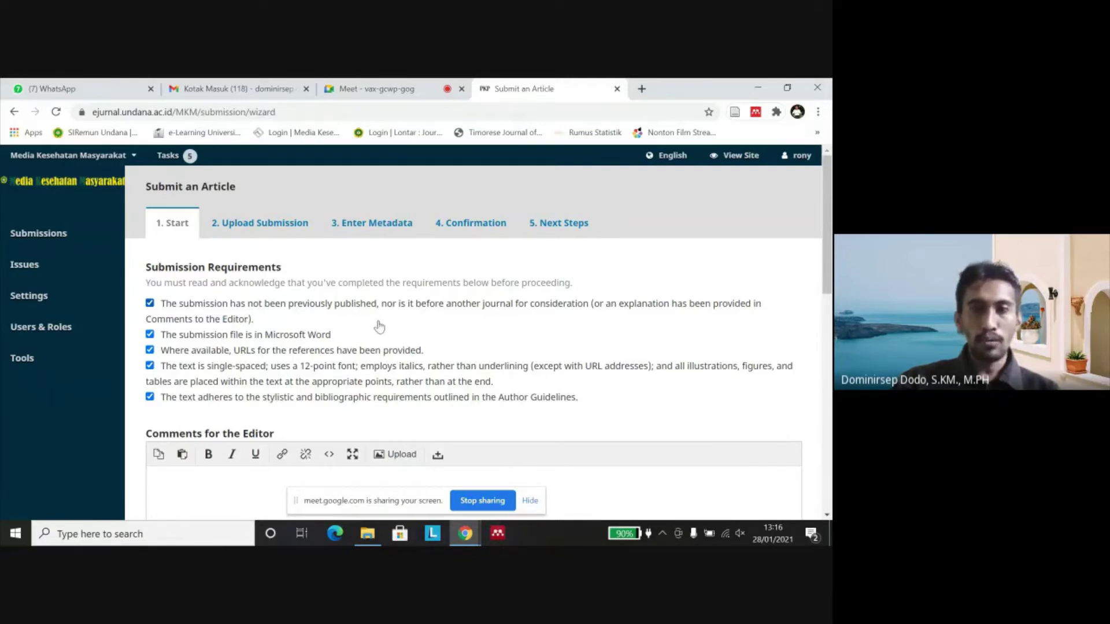
# Step: Review the Comments for the Editor section and set the Submit As role to Author
pyautogui.scroll(-2, 244, 321)
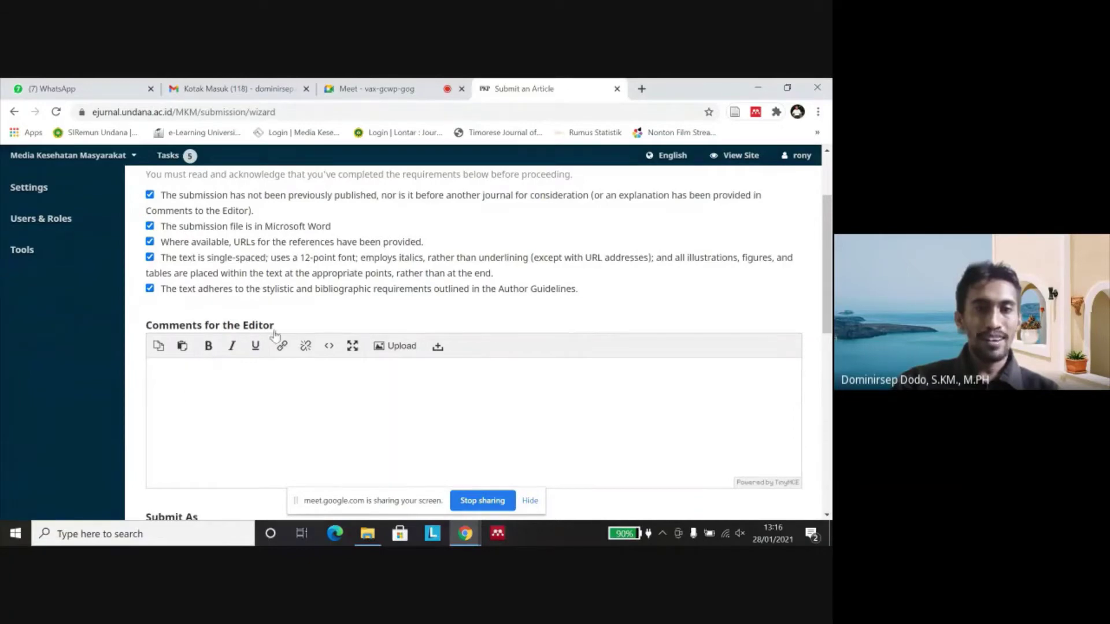
pyautogui.scroll(2, 244, 289)
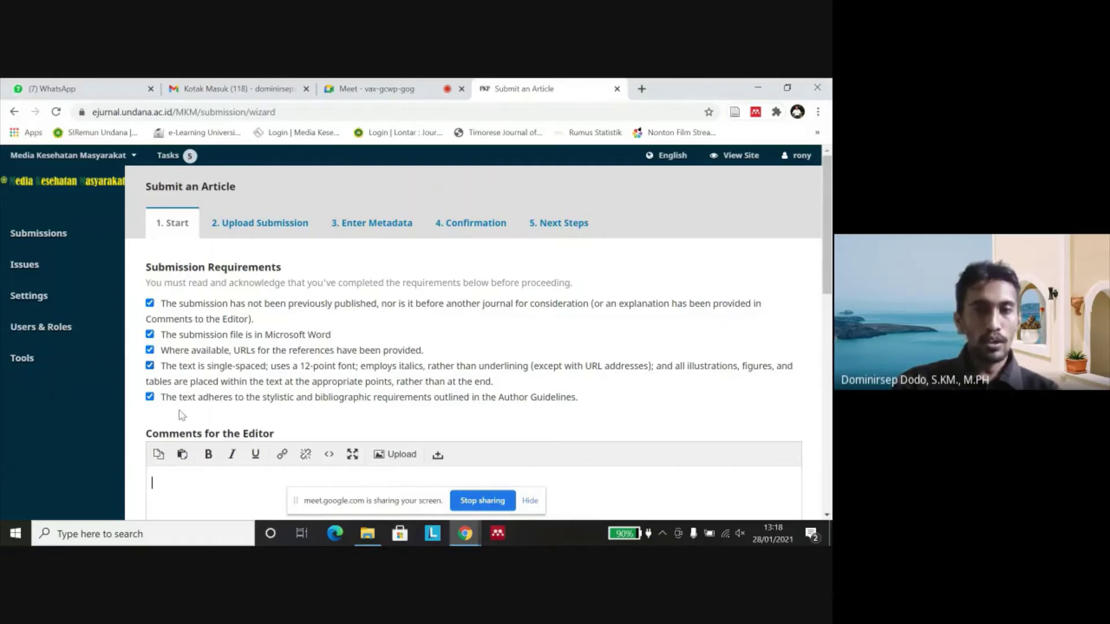
pyautogui.scroll(-2, 182, 415)
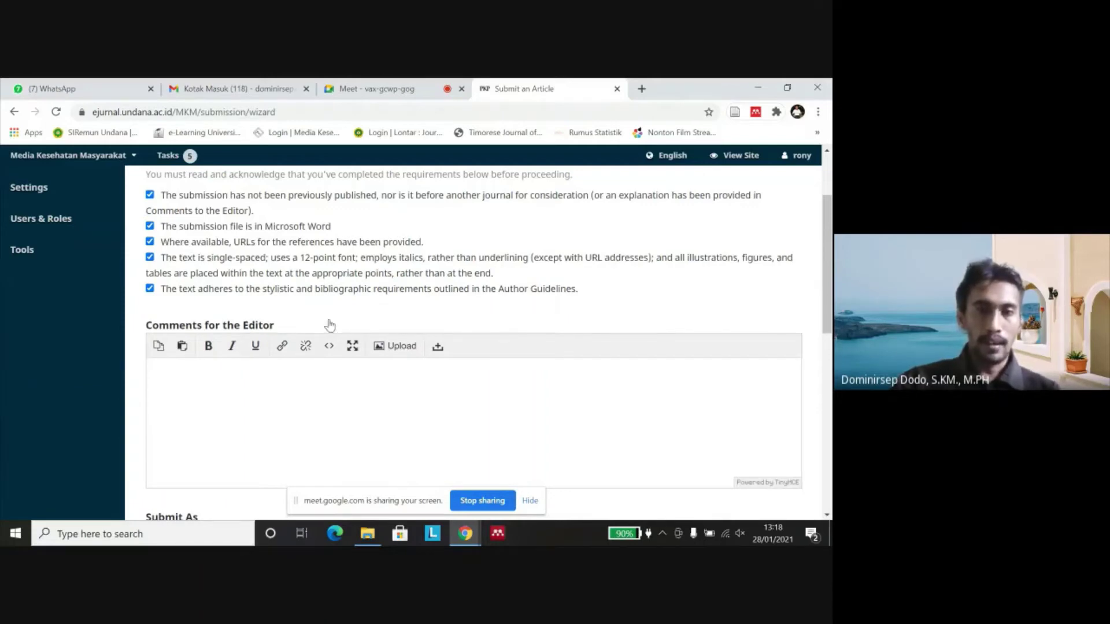
pyautogui.scroll(-2, 328, 328)
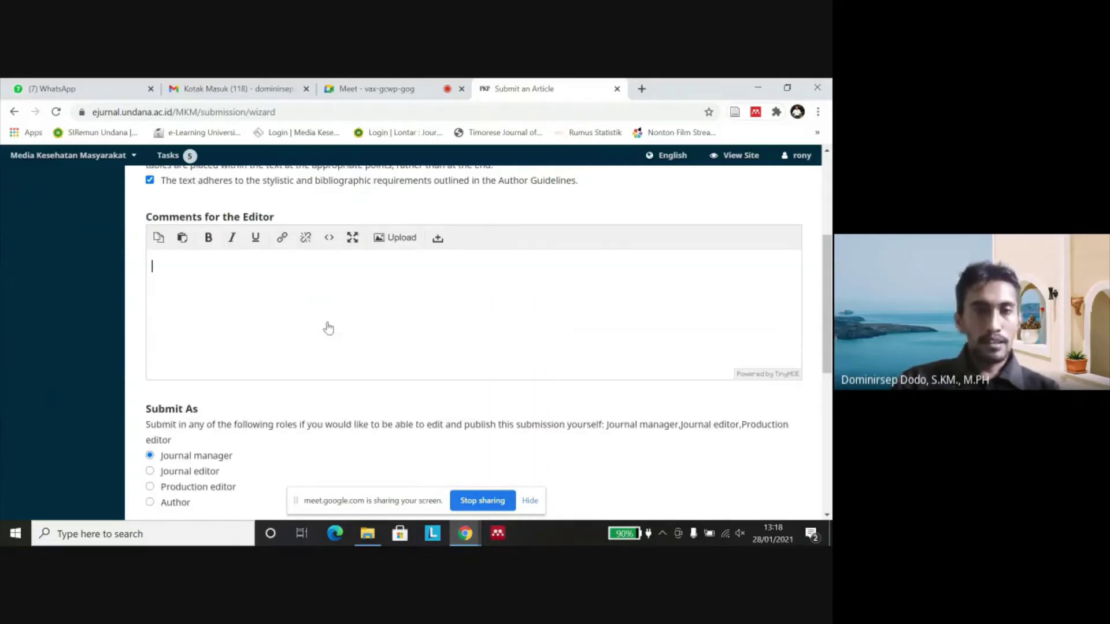
pyautogui.scroll(-6, 190, 282)
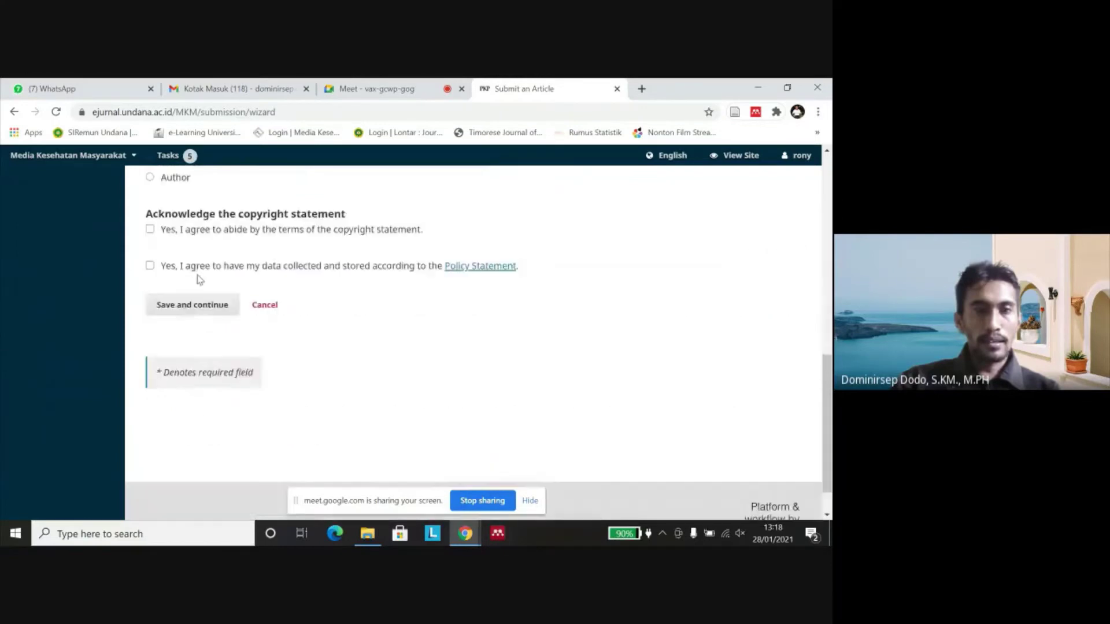
pyautogui.scroll(2, 199, 278)
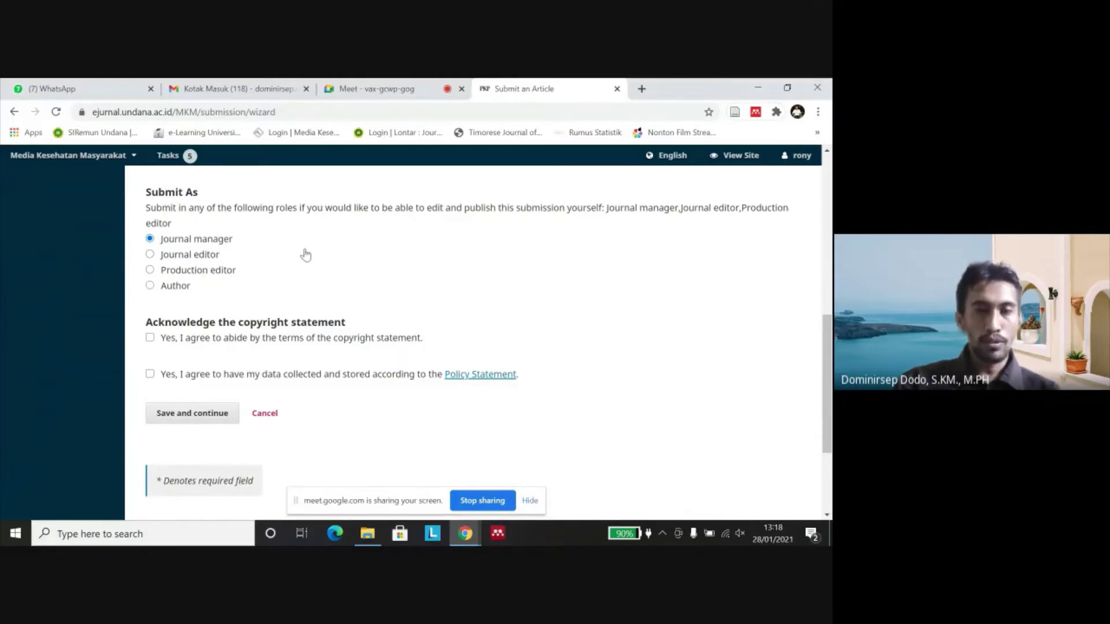
pyautogui.click(151, 286)
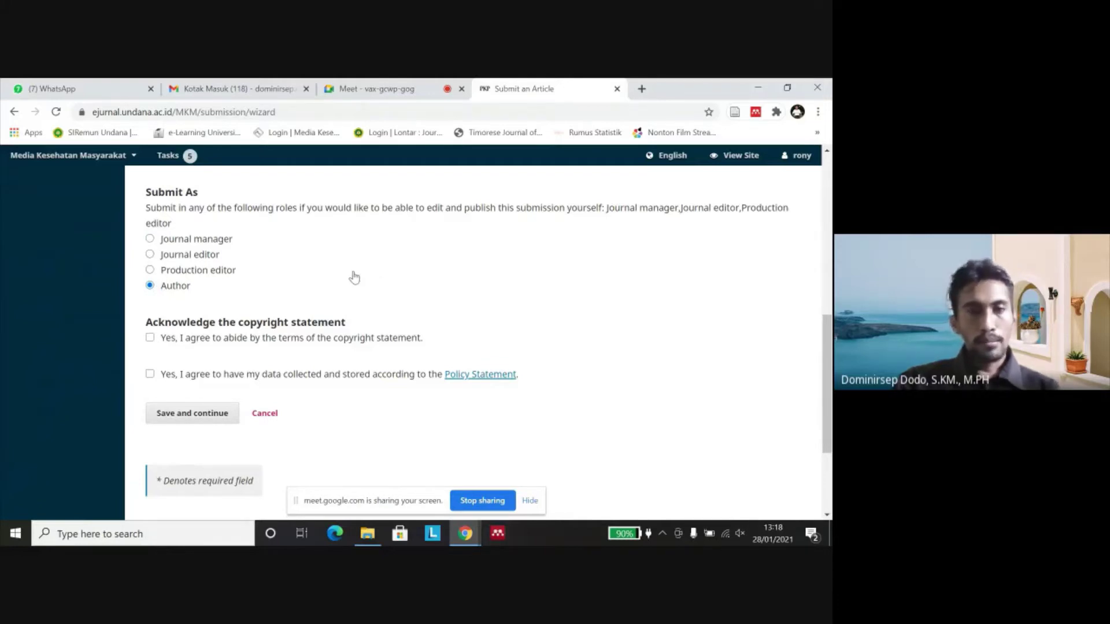
# Step: Agree to the terms of the copyright statement and to data collection under the Policy Statement
pyautogui.scroll(-2, 259, 288)
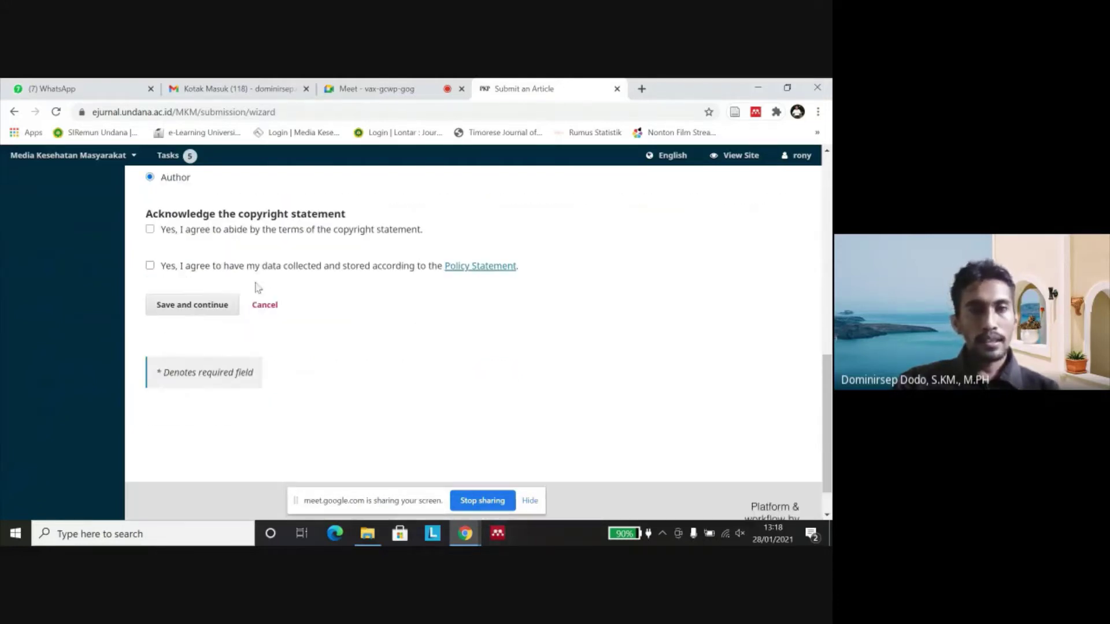
pyautogui.scroll(4, 201, 270)
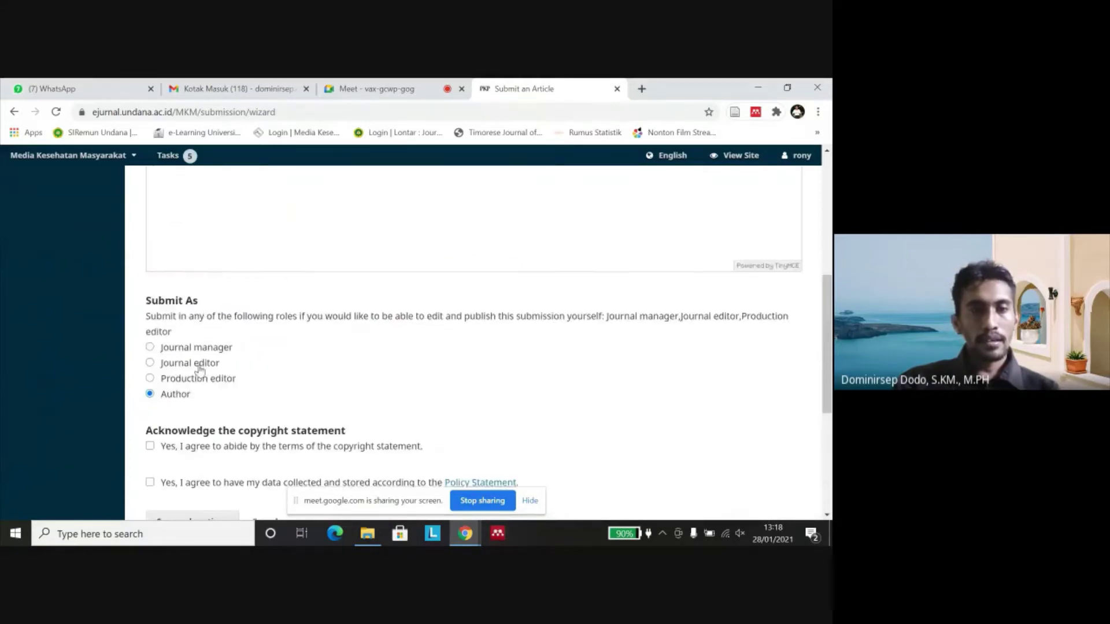
pyautogui.scroll(-2, 200, 369)
pyautogui.click(150, 339)
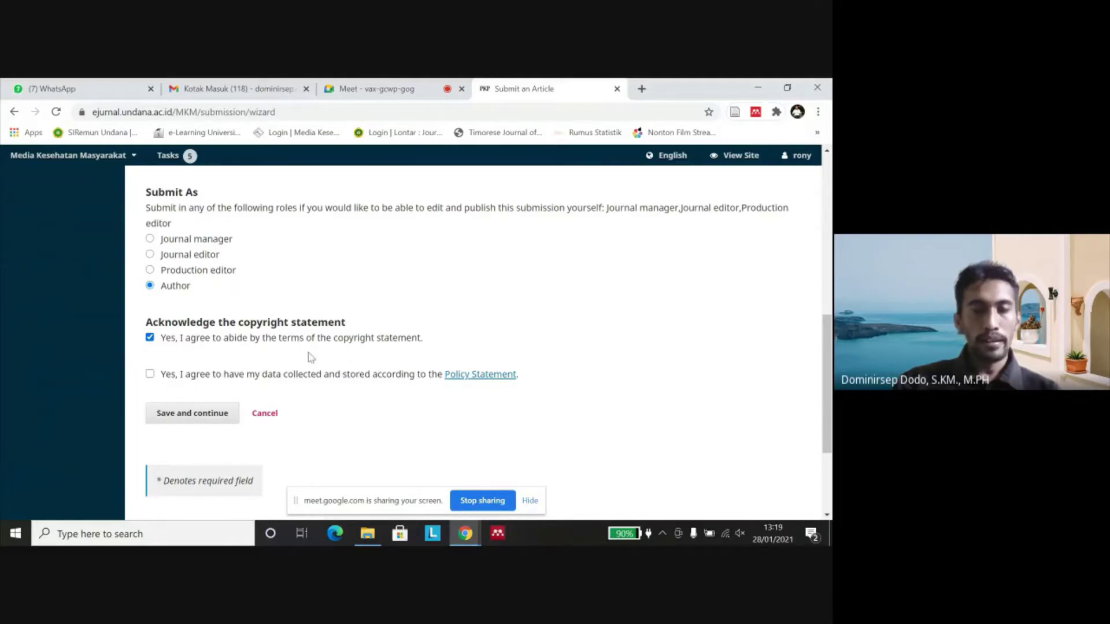
pyautogui.scroll(-2, 306, 360)
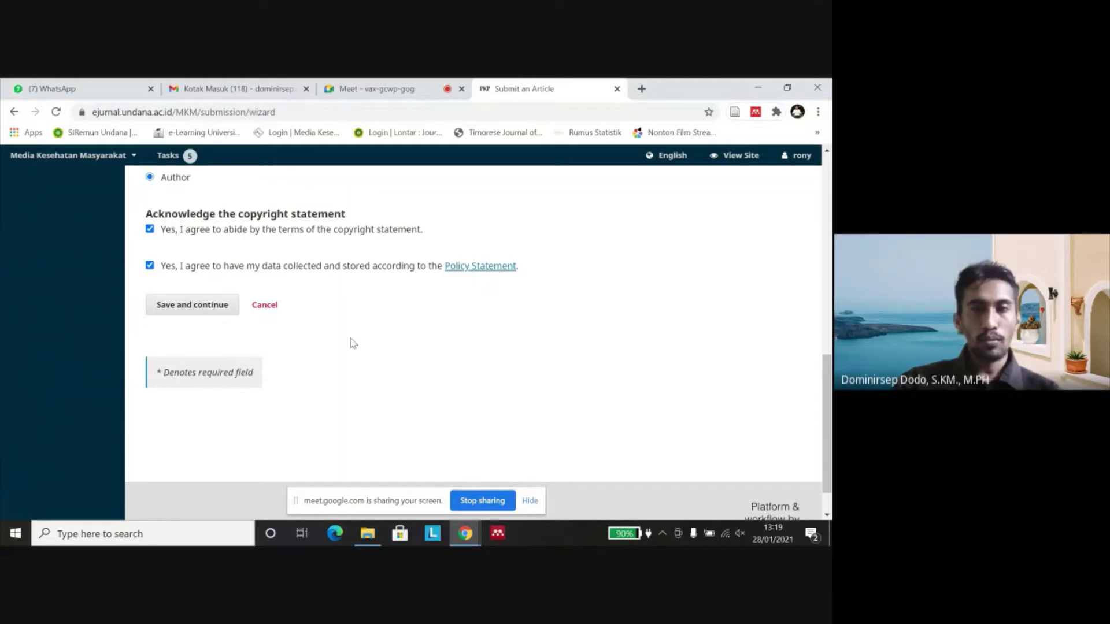
# Step: Recheck the chosen role and agreements, and save the Start stage to continue to Upload Submission
pyautogui.scroll(2, 351, 344)
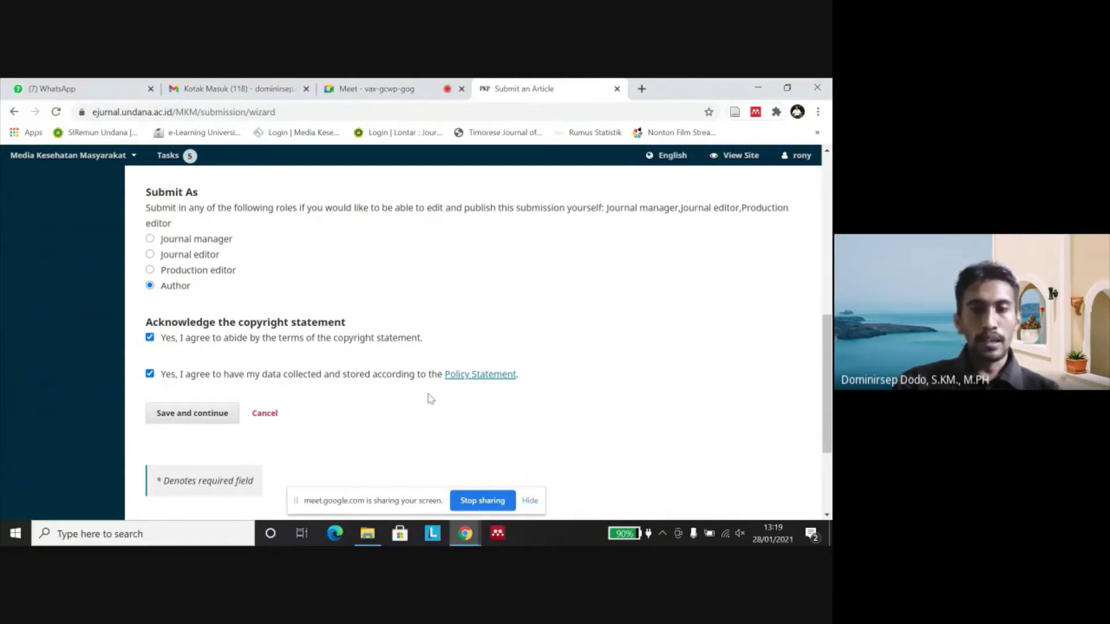
pyautogui.scroll(-2, 355, 391)
pyautogui.scroll(2, 350, 387)
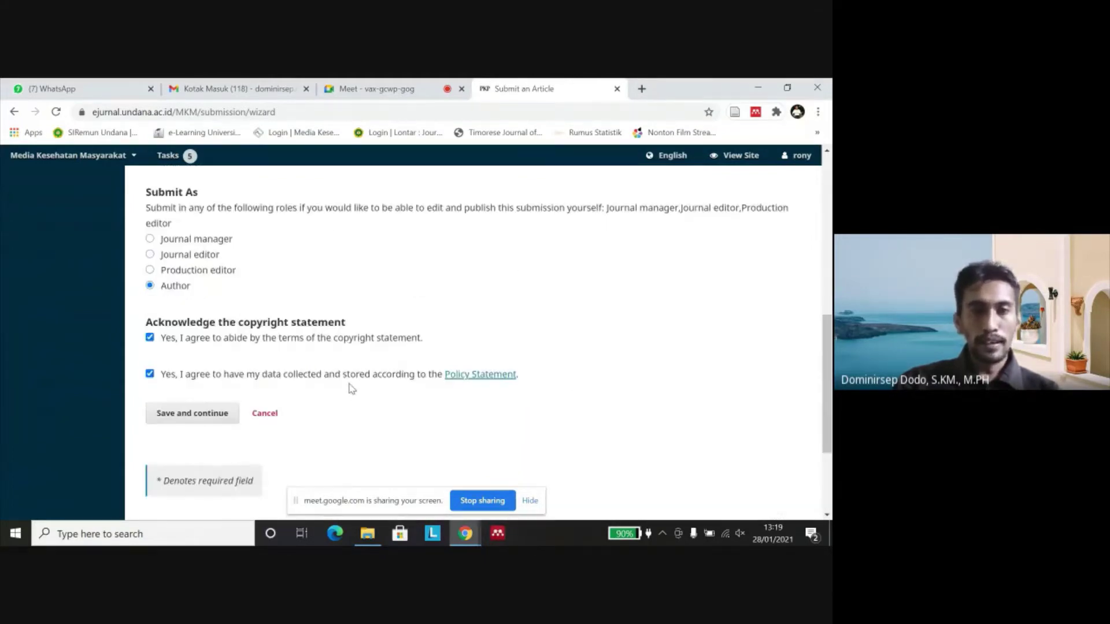
pyautogui.scroll(7, 317, 339)
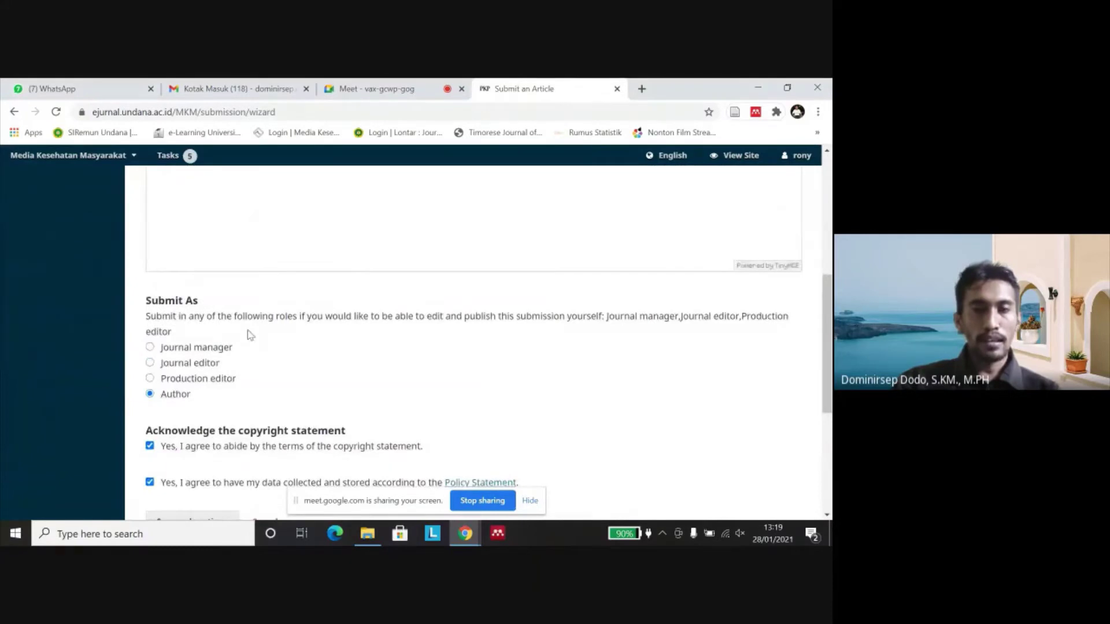
pyautogui.scroll(-4, 249, 335)
pyautogui.scroll(2, 300, 347)
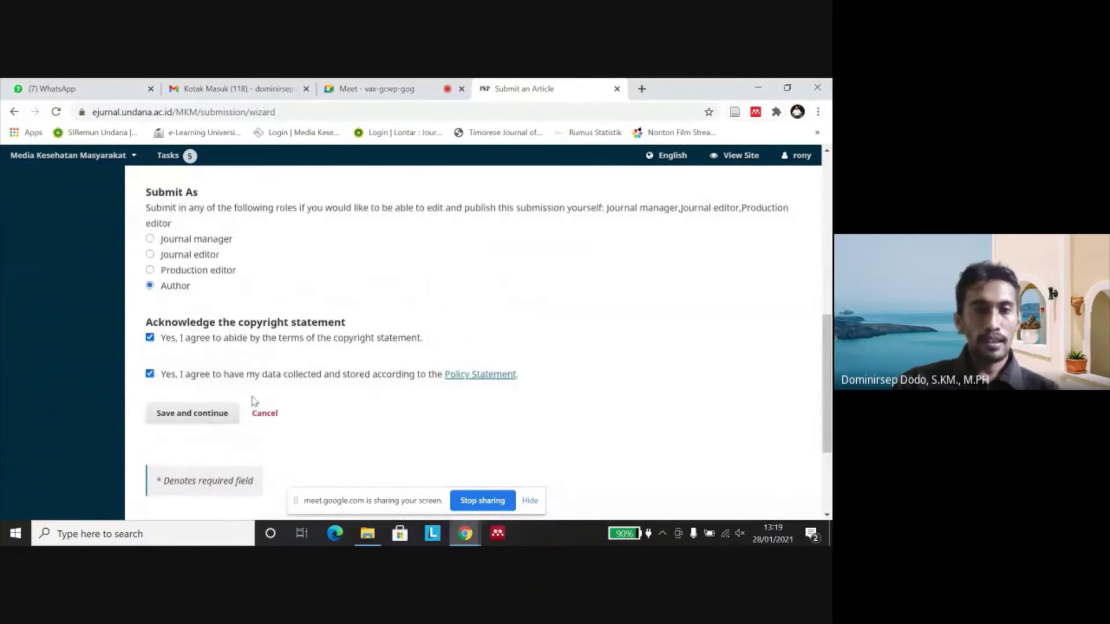
pyautogui.click(195, 419)
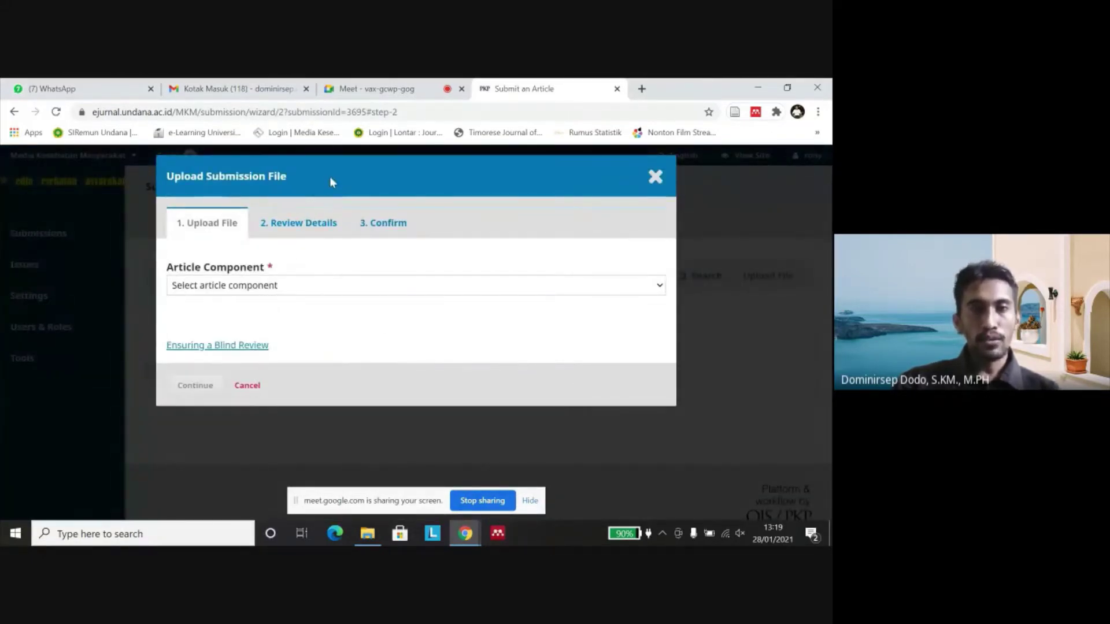
# Step: Upload the MKM-3-1-7 Word document as the Article Text component and complete the file submission
pyautogui.click(316, 287)
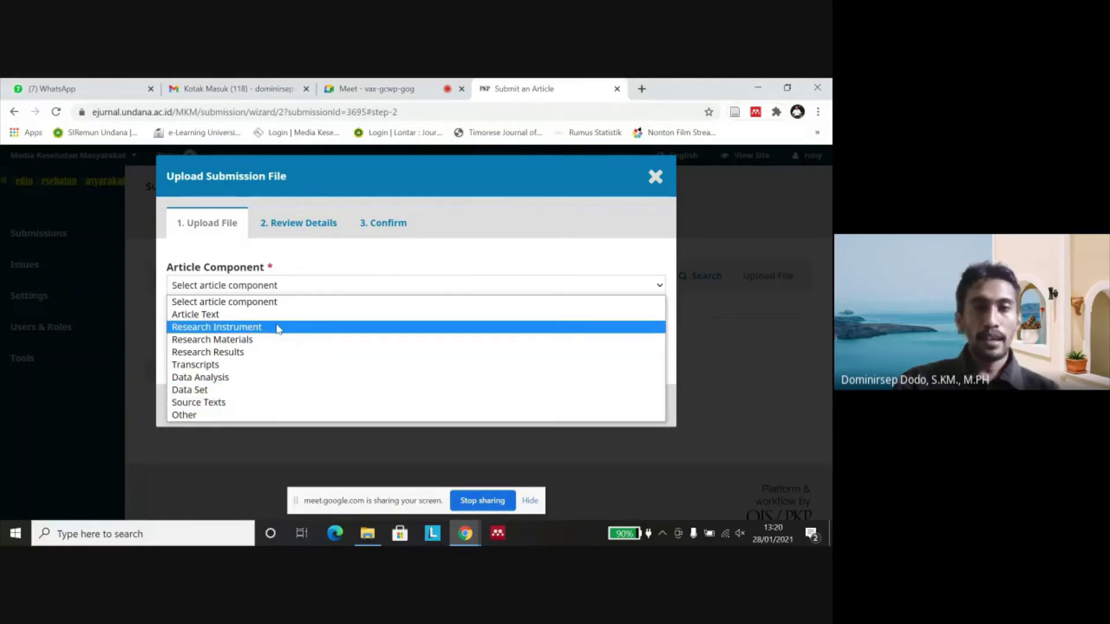
pyautogui.click(307, 319)
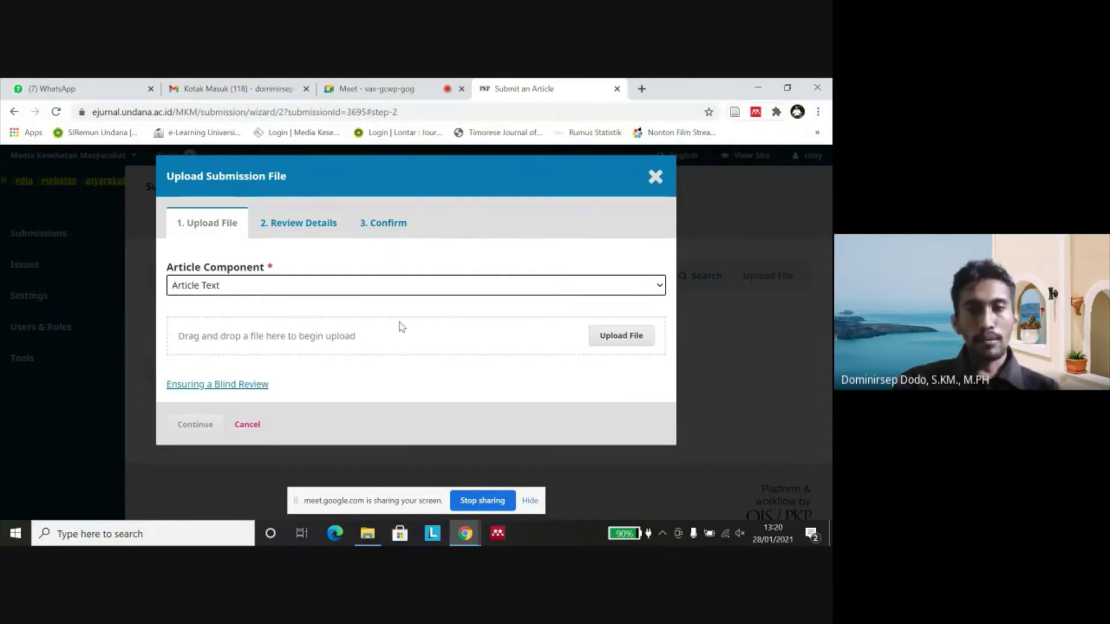
pyautogui.click(627, 346)
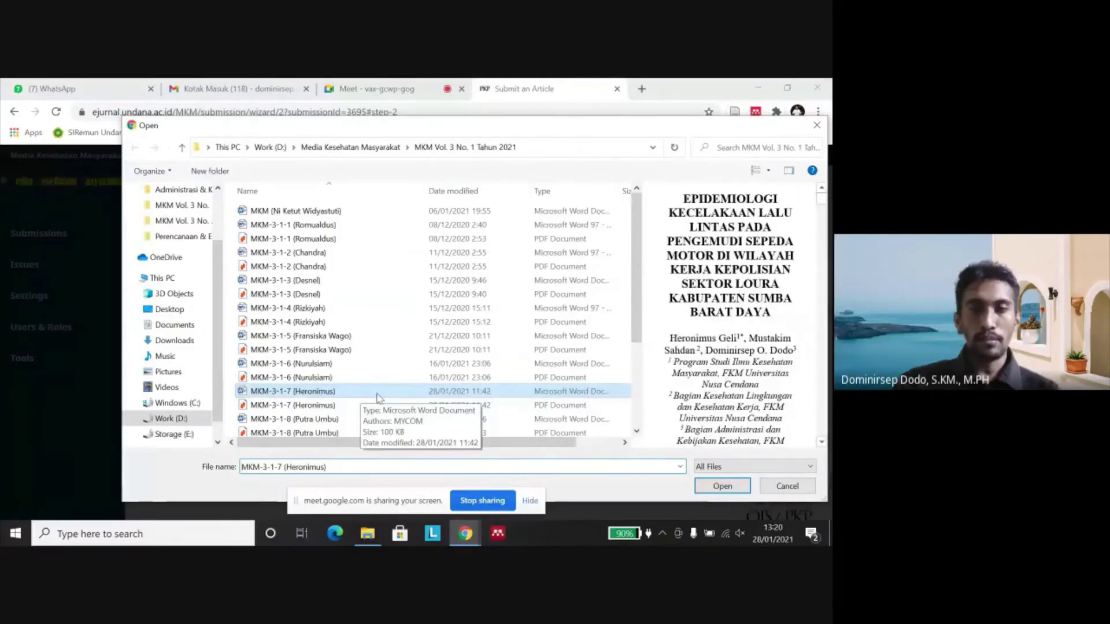
pyautogui.click(722, 487)
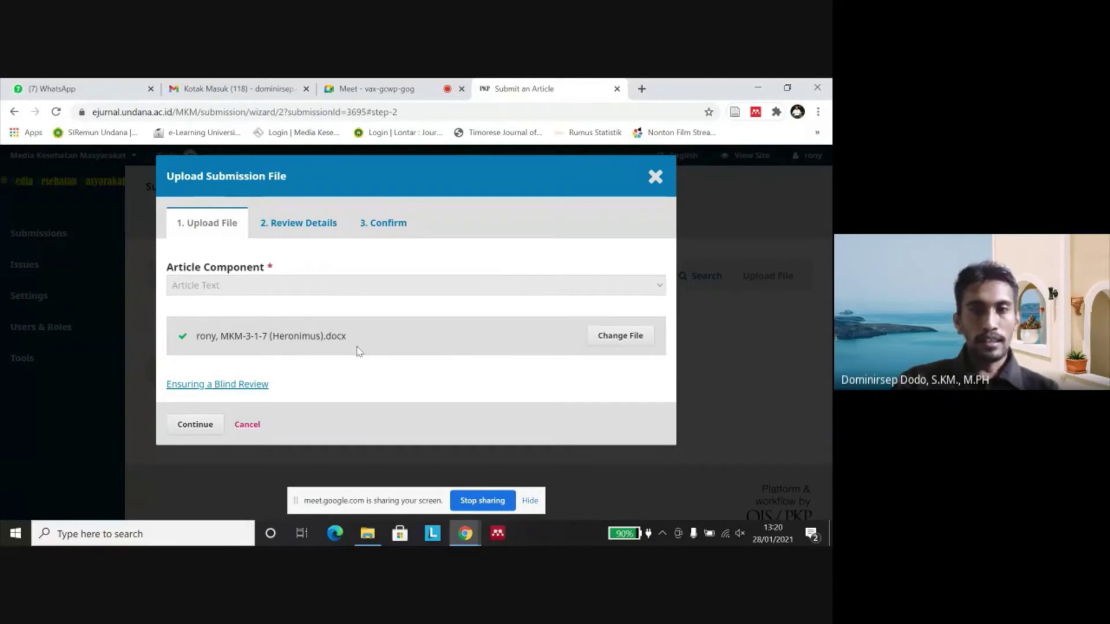
pyautogui.click(195, 424)
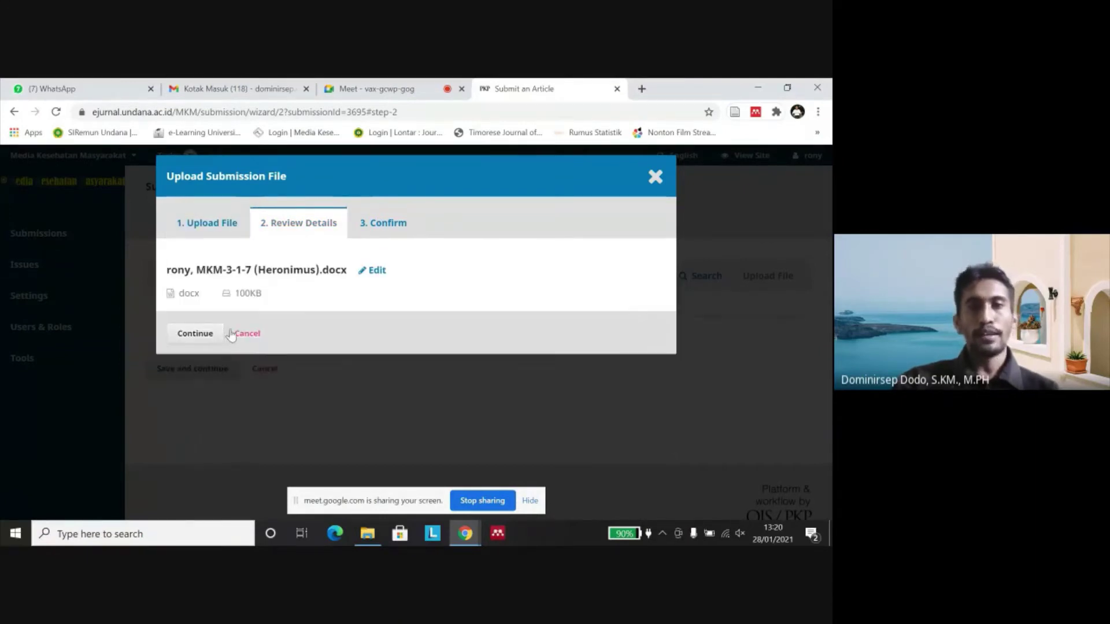
pyautogui.click(200, 332)
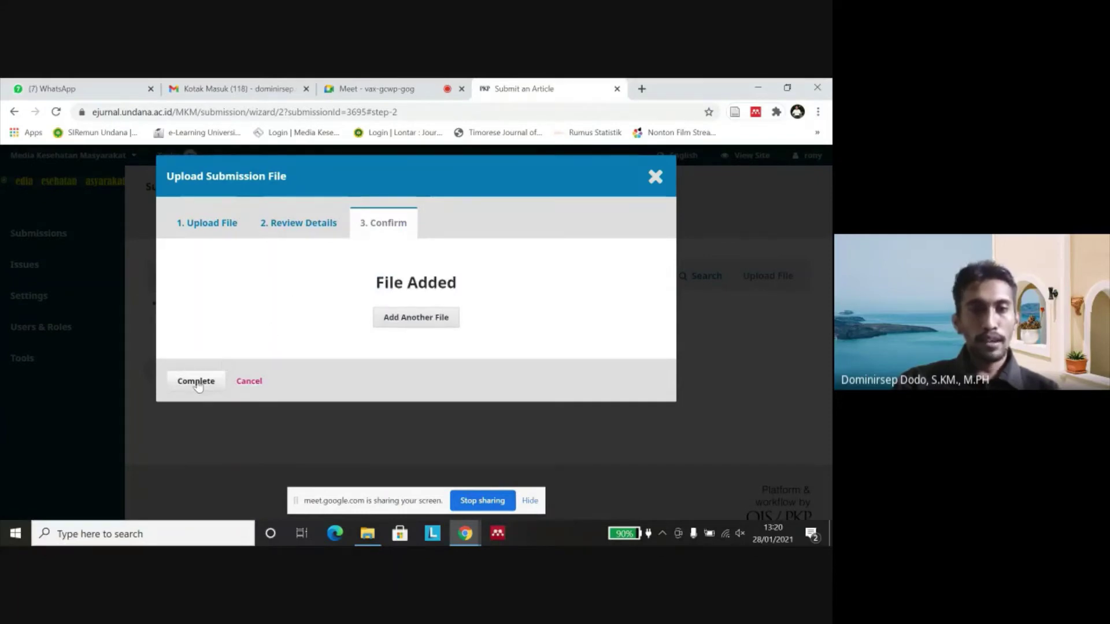
pyautogui.click(196, 382)
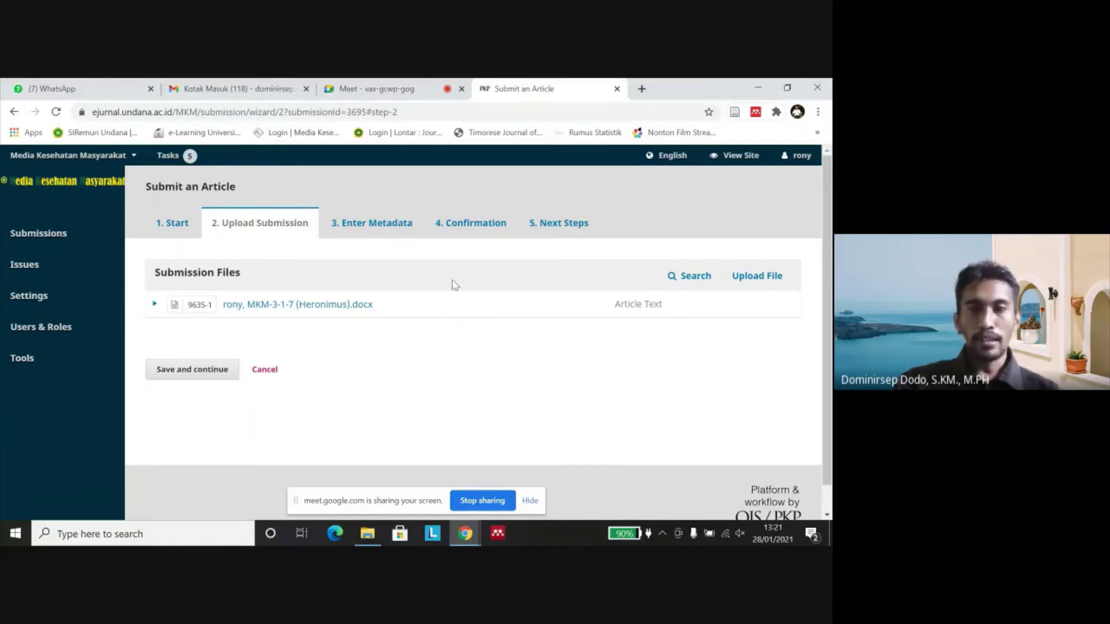
# Step: Explore the revision and article component options for an additional submission file, trying Transcripts, and cancel the upload
pyautogui.click(750, 280)
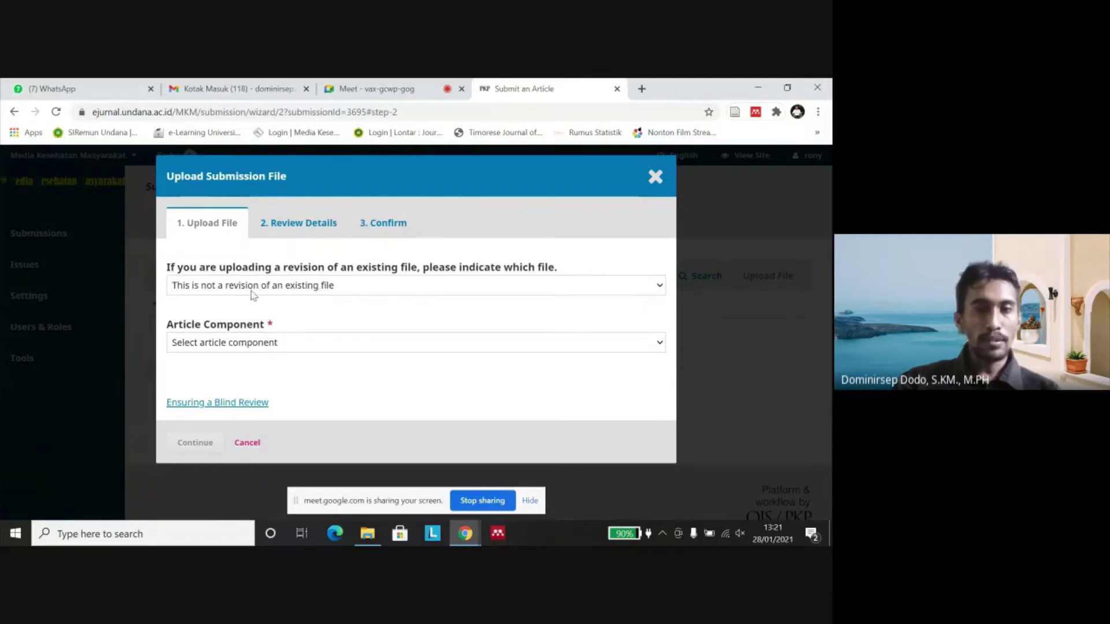
pyautogui.click(297, 289)
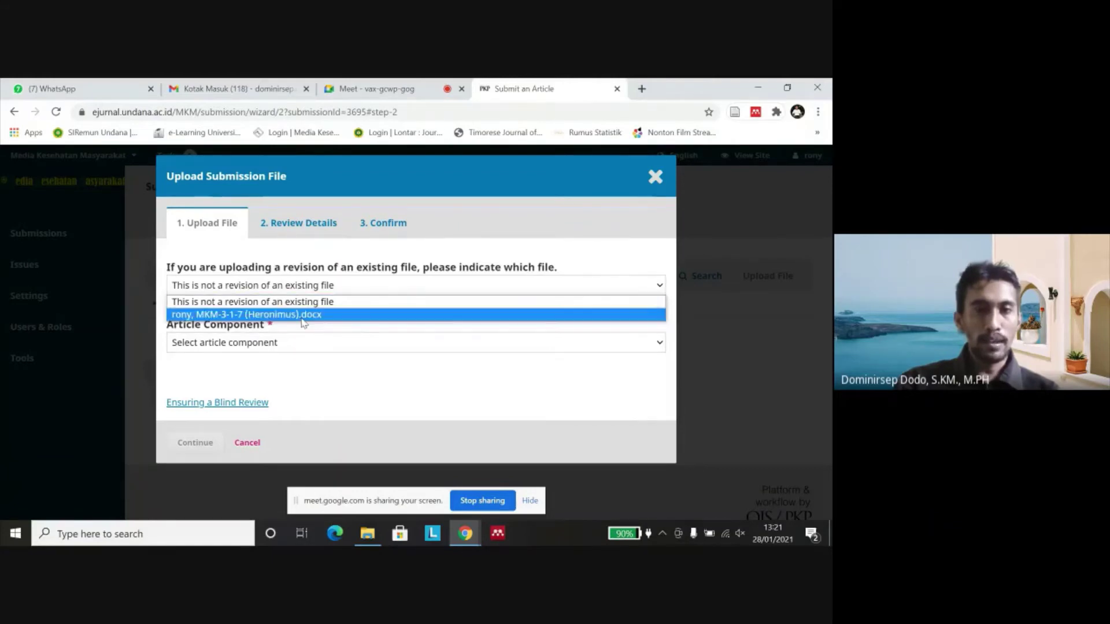
pyautogui.click(305, 316)
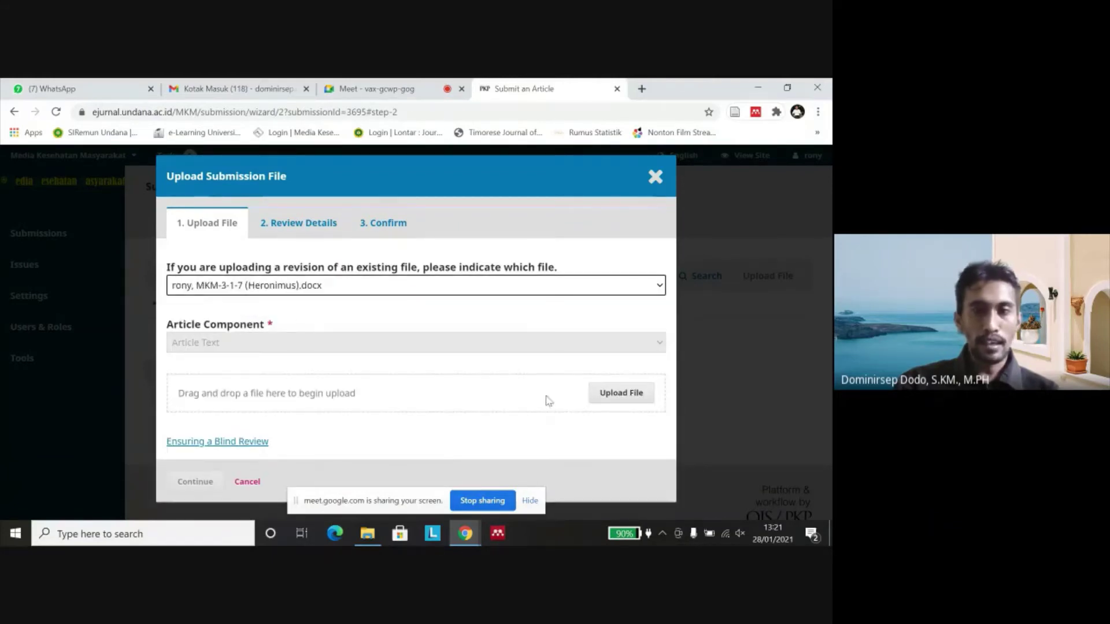
pyautogui.click(430, 289)
pyautogui.click(398, 304)
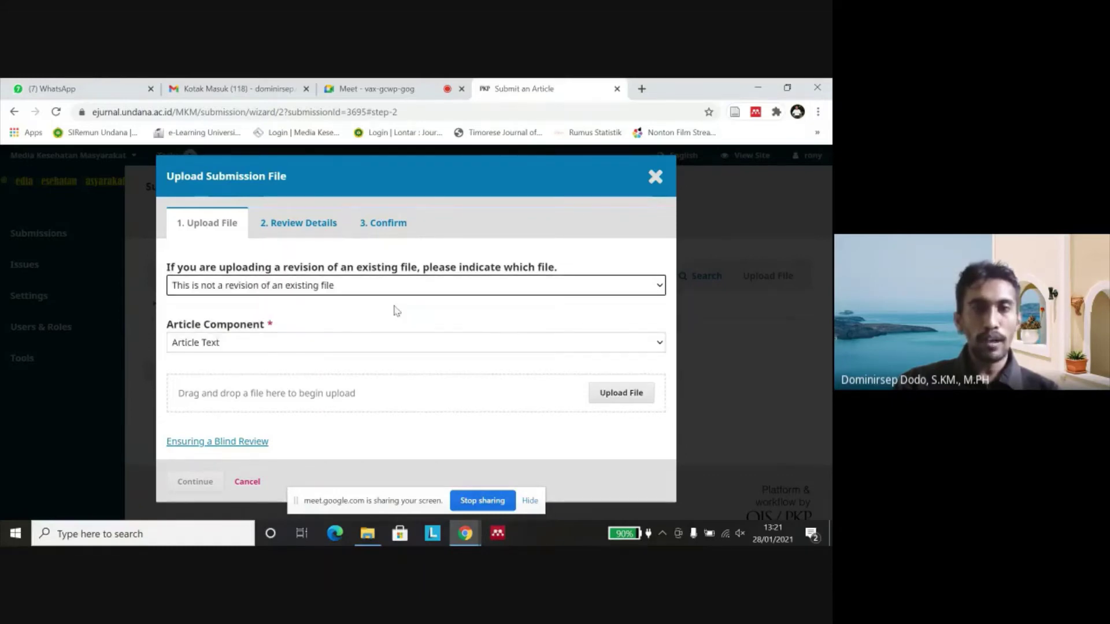
pyautogui.click(326, 343)
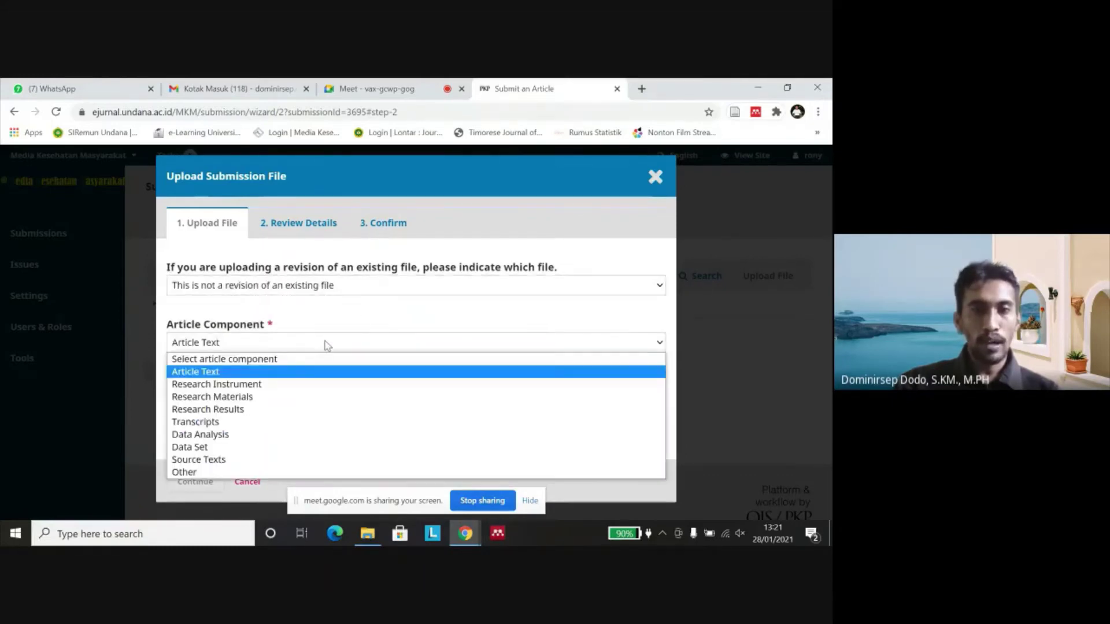
pyautogui.click(312, 422)
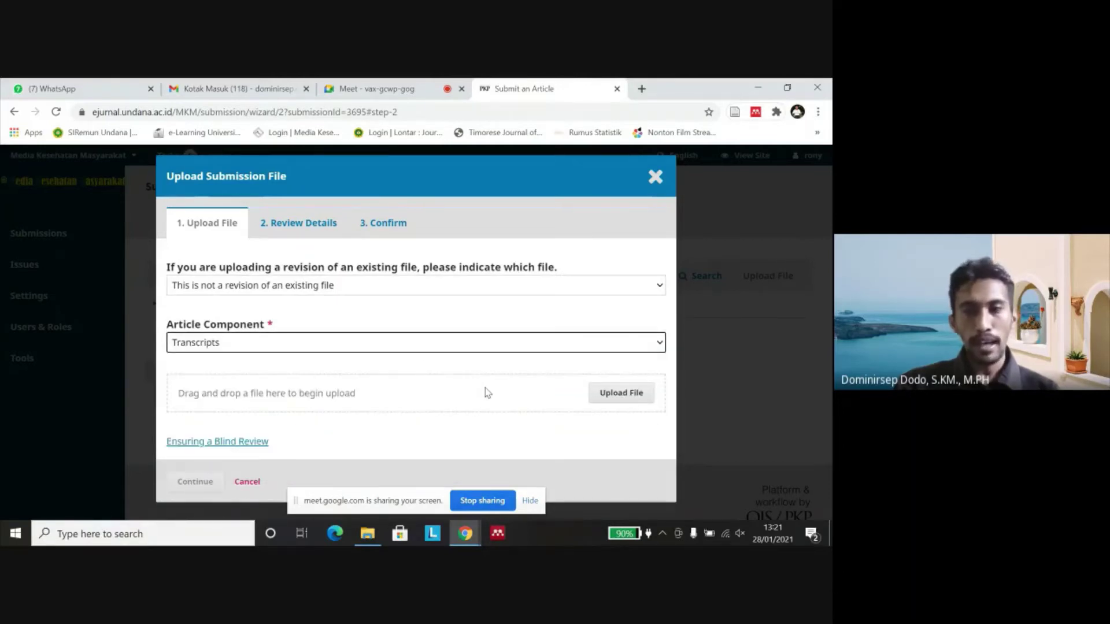
pyautogui.click(378, 341)
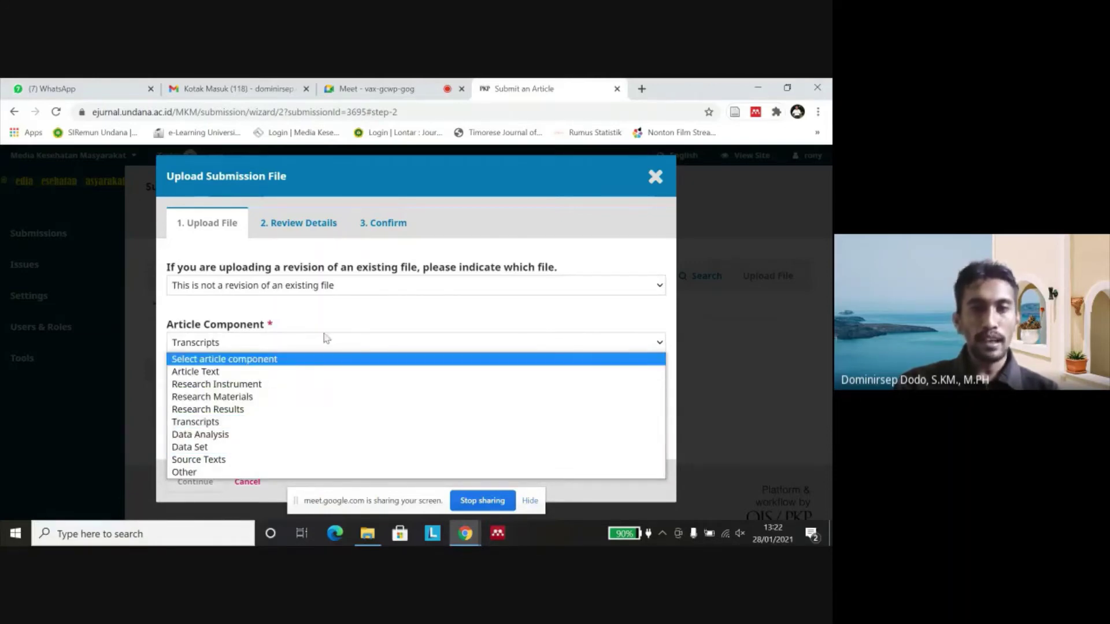
pyautogui.click(445, 314)
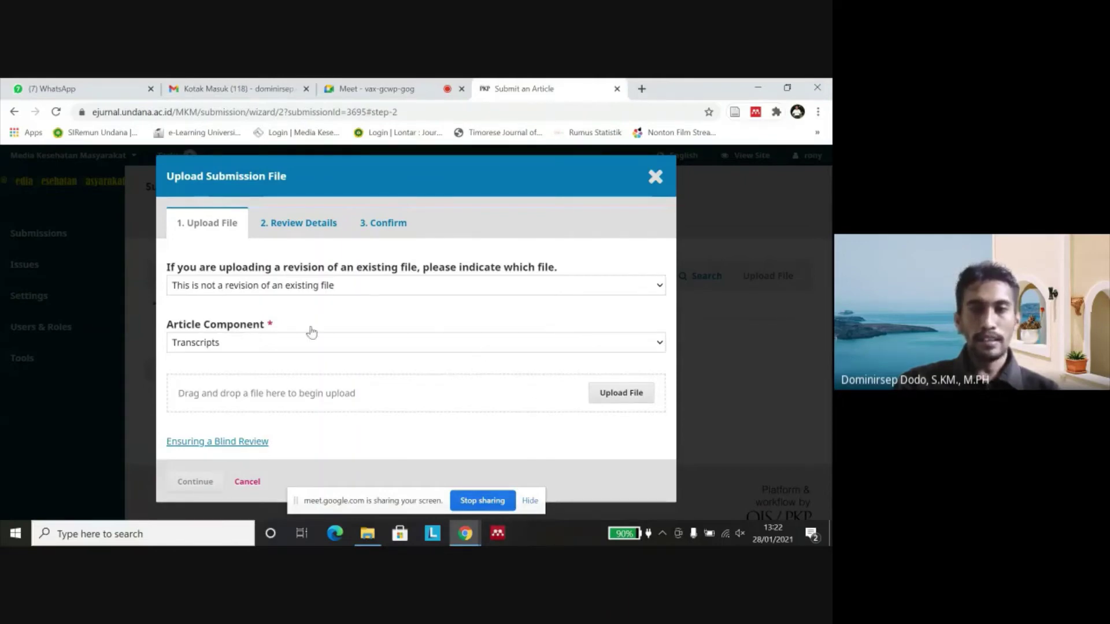
pyautogui.click(247, 482)
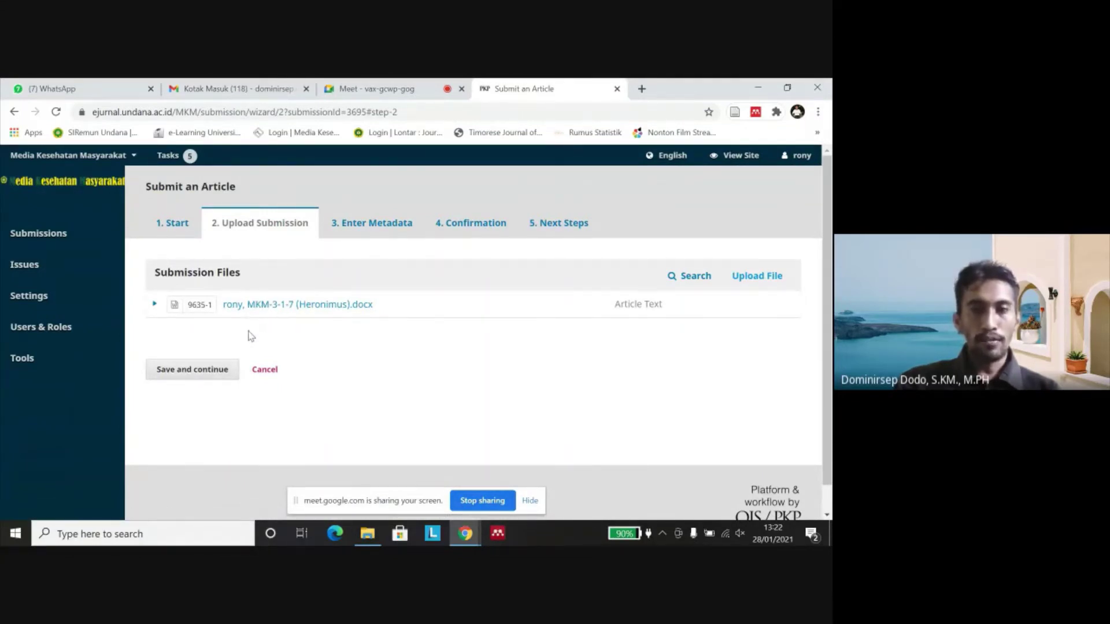
# Step: Save the Upload Submission stage to continue to Enter Metadata, and examine the Prefix and Title fields
pyautogui.click(196, 373)
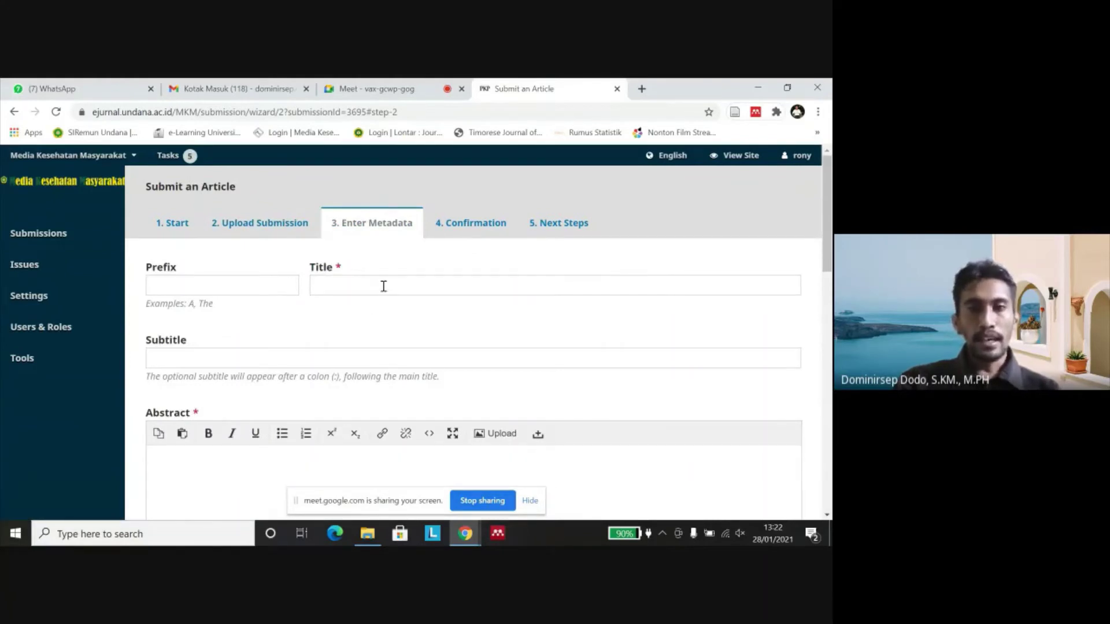
pyautogui.click(384, 286)
pyautogui.click(372, 255)
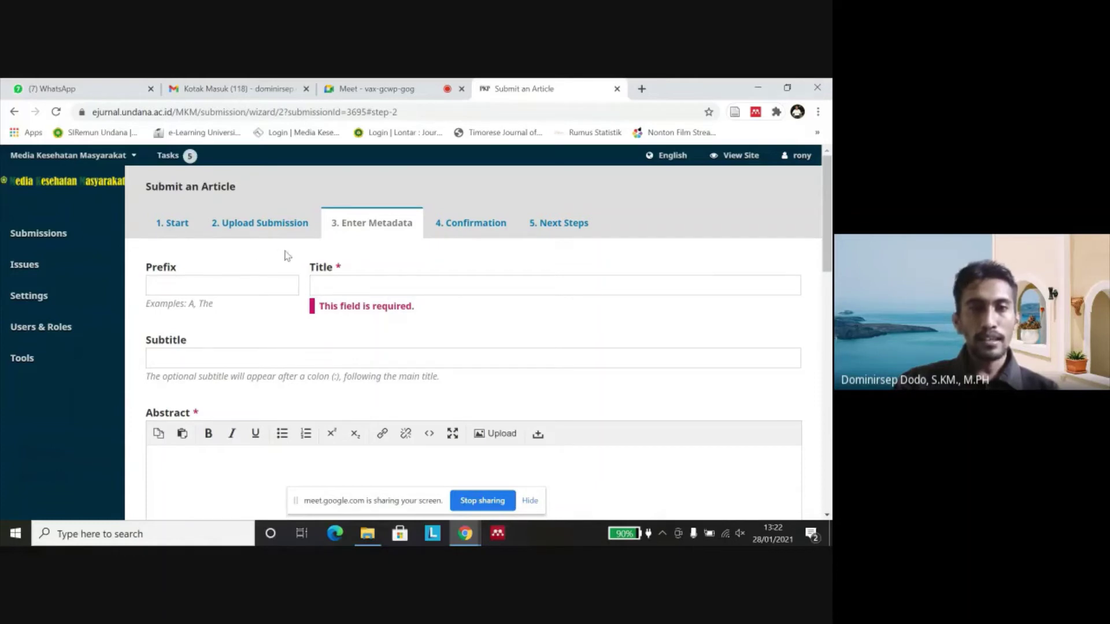
pyautogui.click(196, 288)
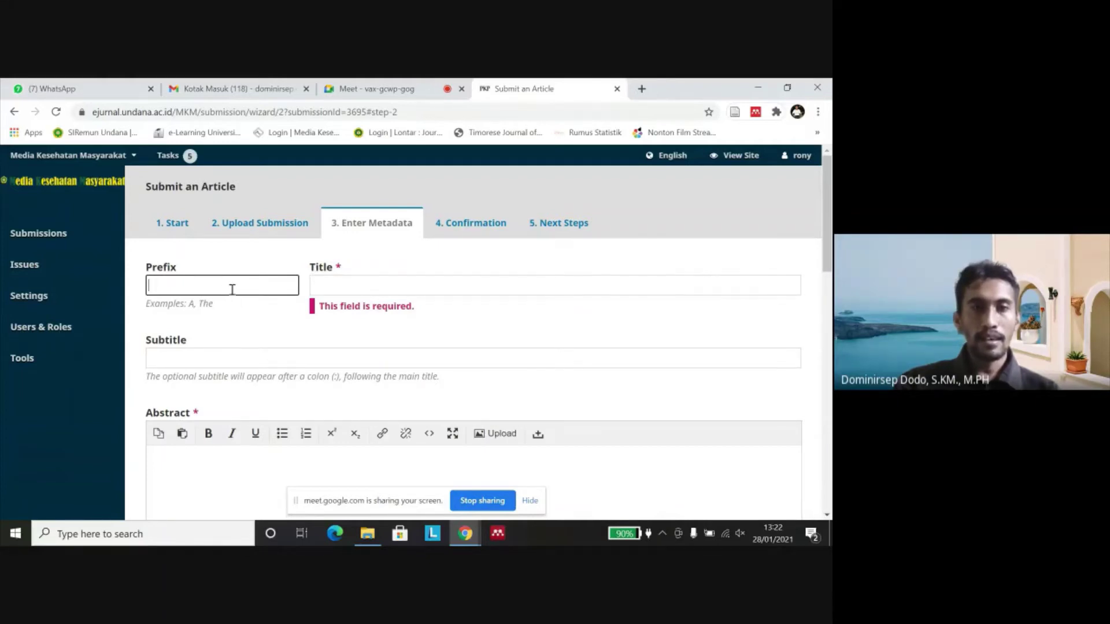
pyautogui.click(240, 264)
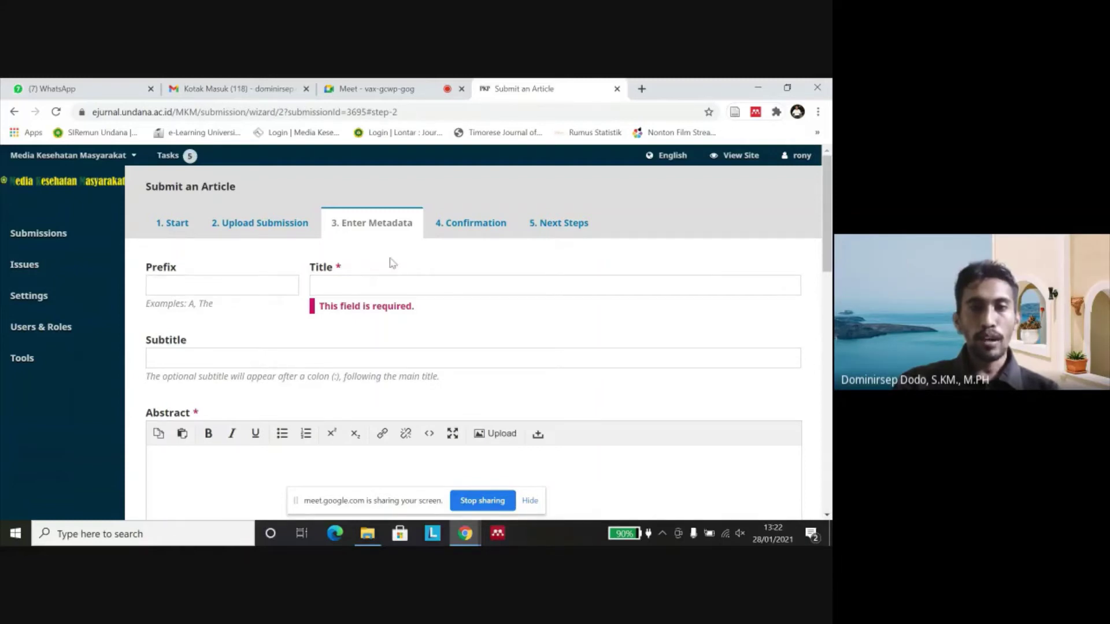
pyautogui.click(189, 283)
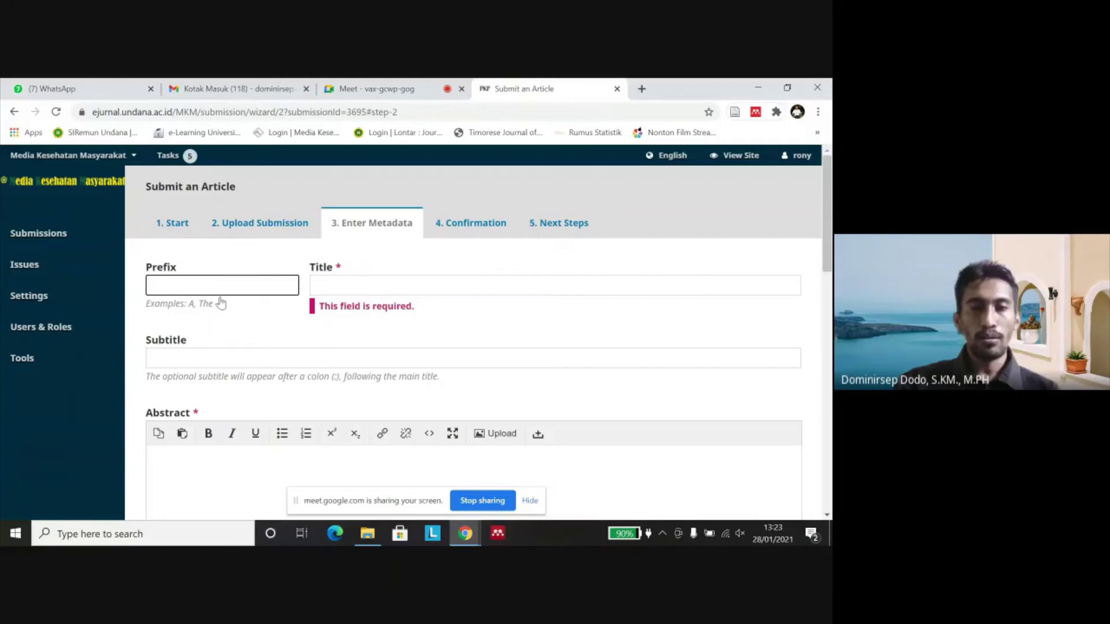
pyautogui.click(253, 260)
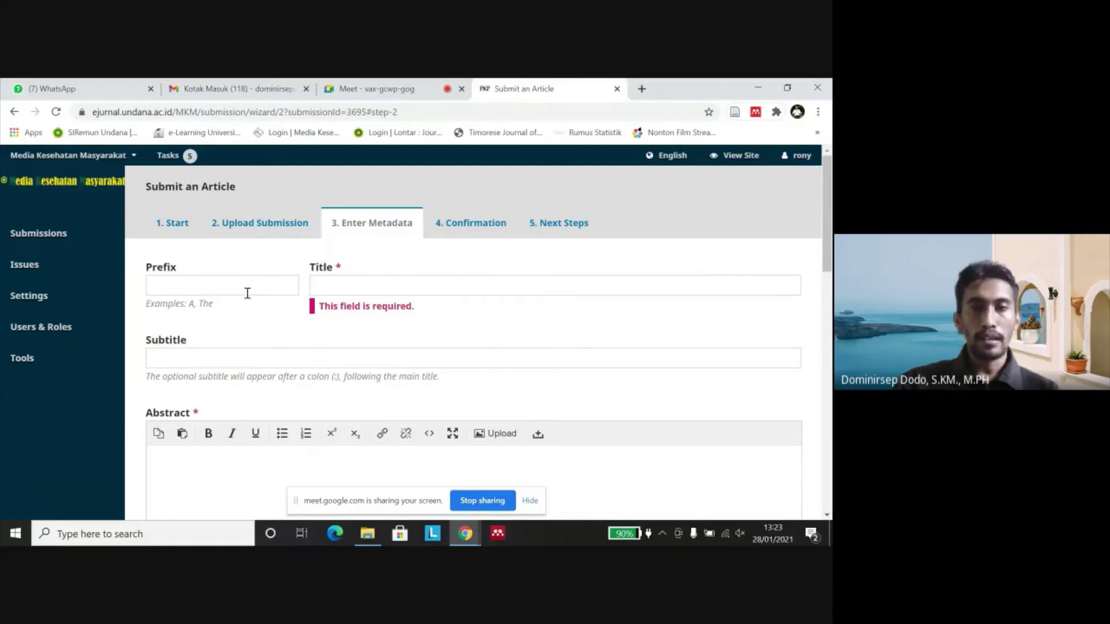
pyautogui.click(339, 287)
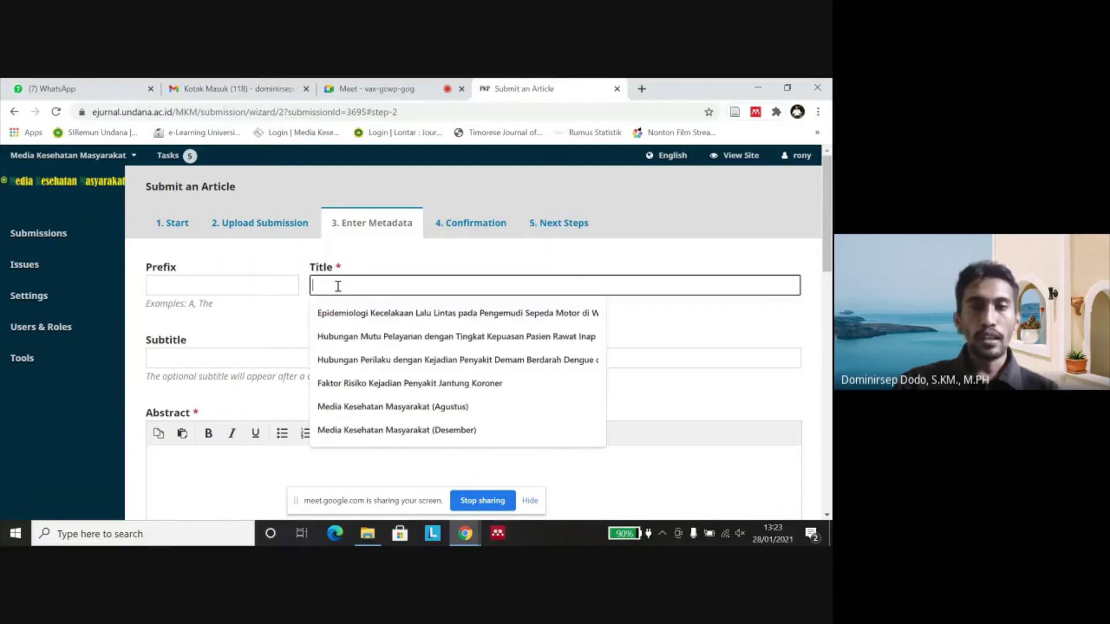
pyautogui.click(266, 256)
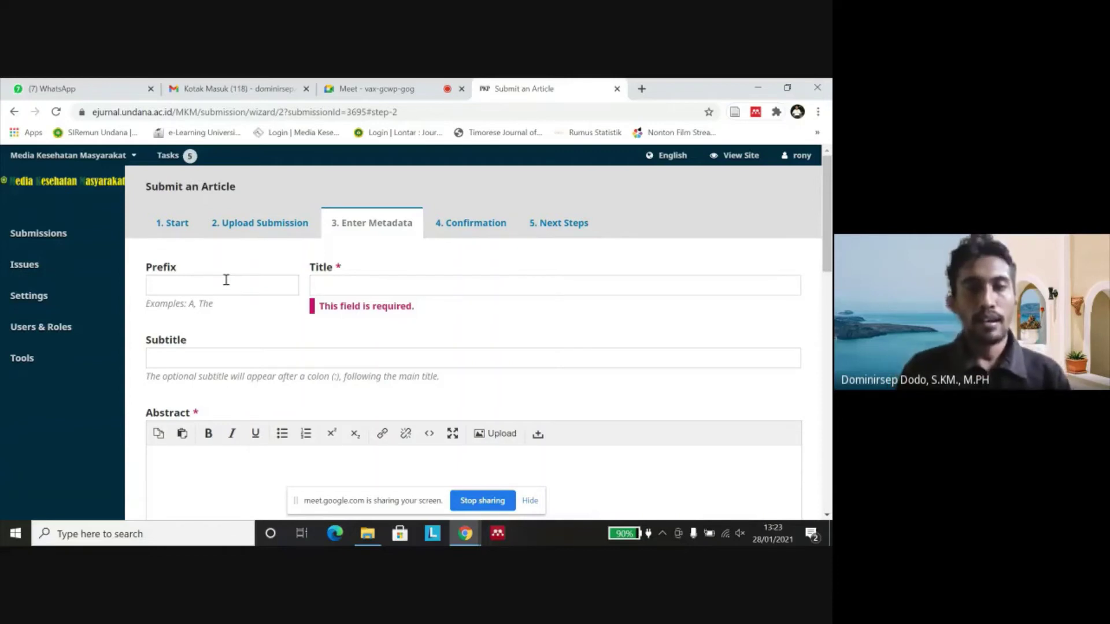
# Step: Set the article title to "Epidemiologi Kecelakaan Lalu Lintas pada Pengemudi Sepeda Motor di Wilayah Kerja Kepolisian Sektor Loura Kabupaten Sumba Barat Daya"
pyautogui.click(360, 287)
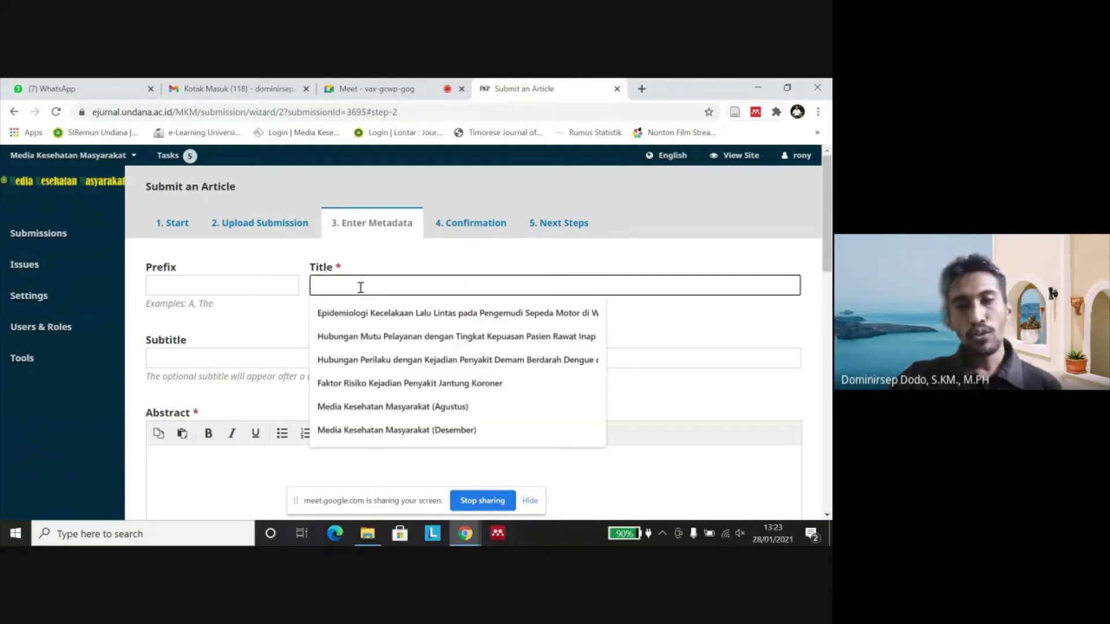
pyautogui.click(370, 315)
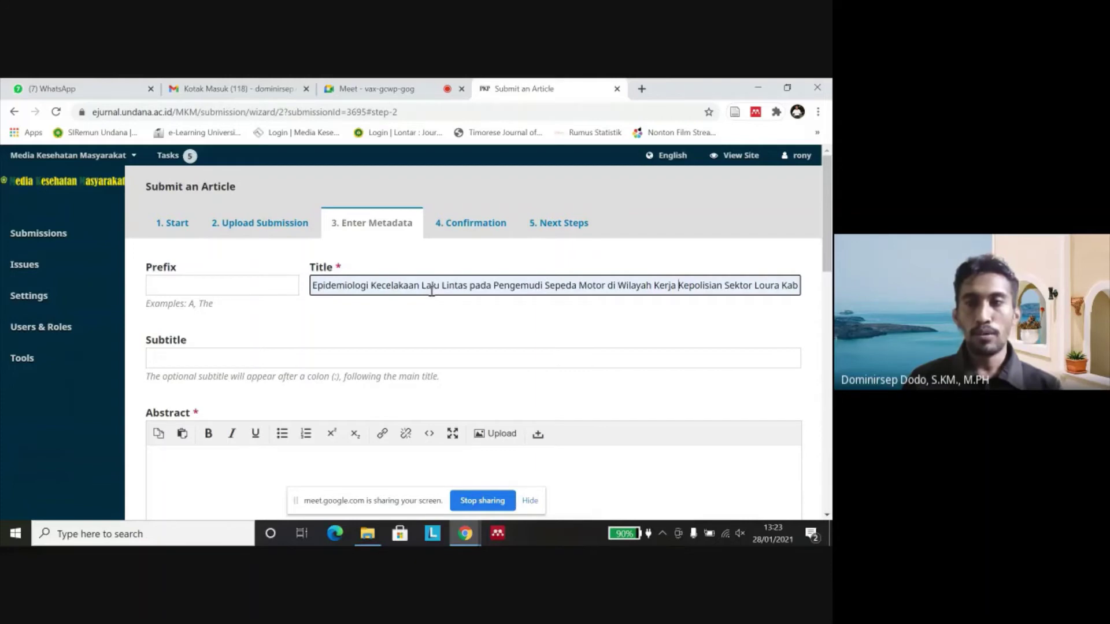
pyautogui.press('End')
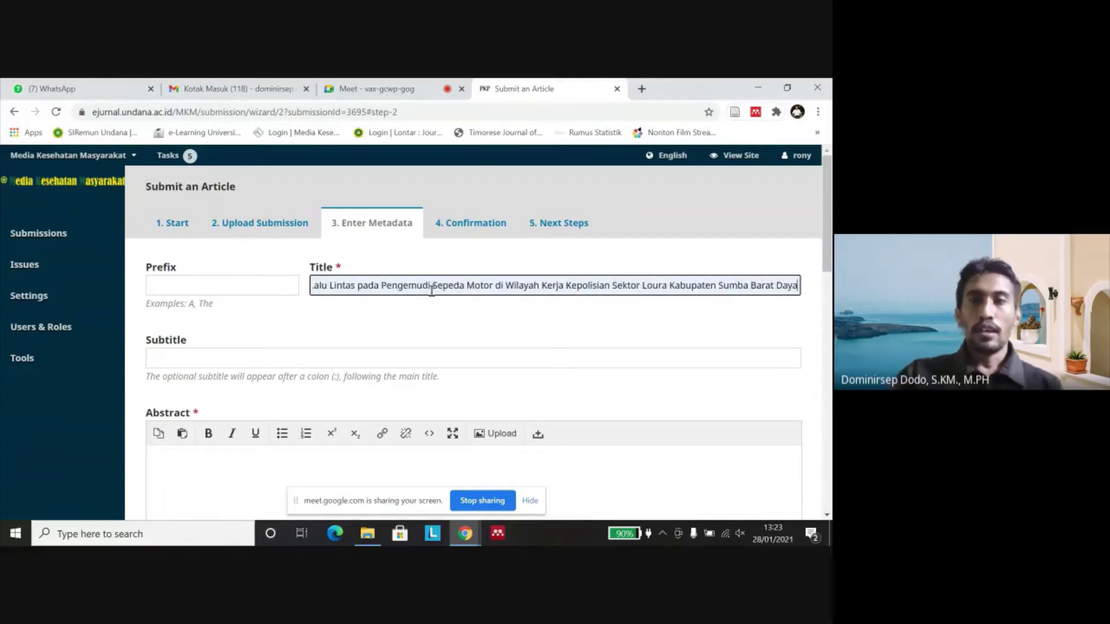
pyautogui.click(494, 322)
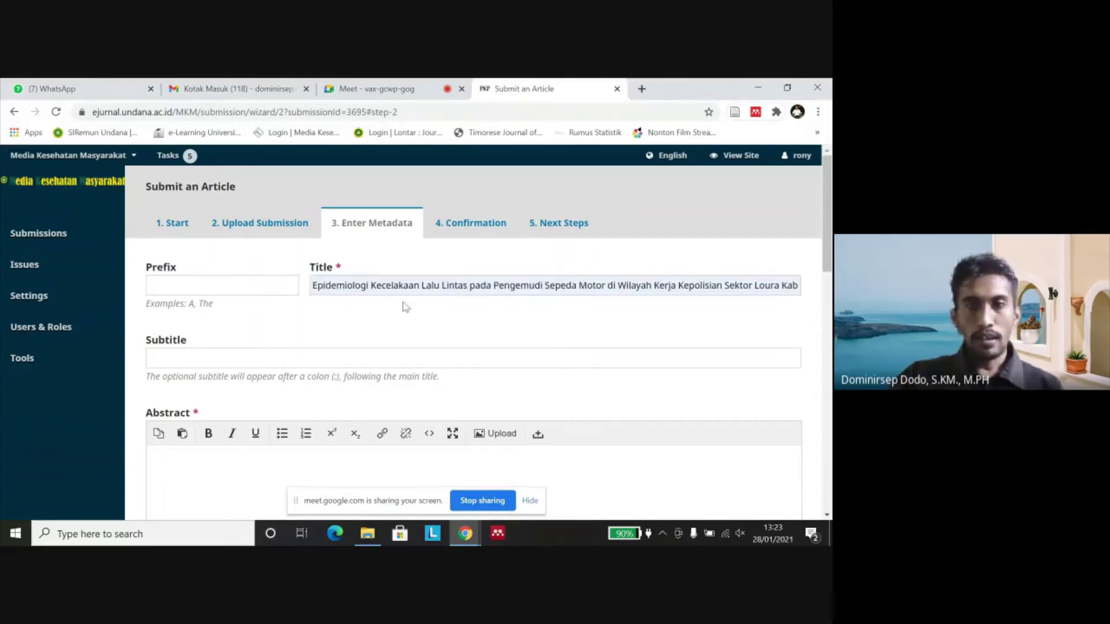
# Step: Review the capitalisation of the title, highlighting the words "pada" and "di", and check the optional Subtitle field
pyautogui.click(323, 288)
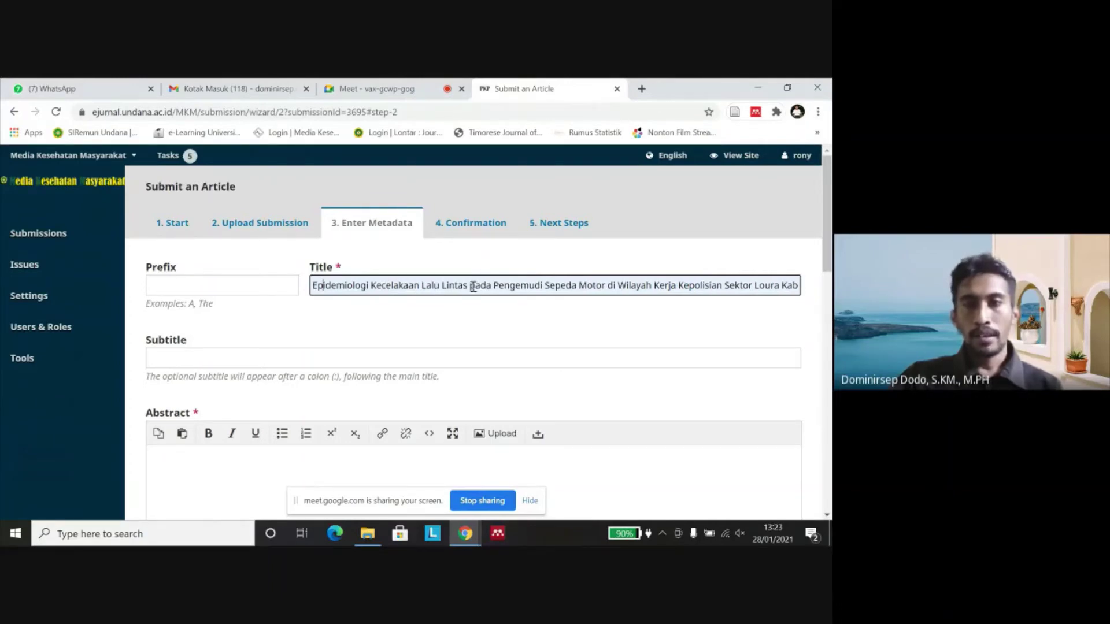
pyautogui.moveTo(470, 287); pyautogui.dragTo(490, 287)
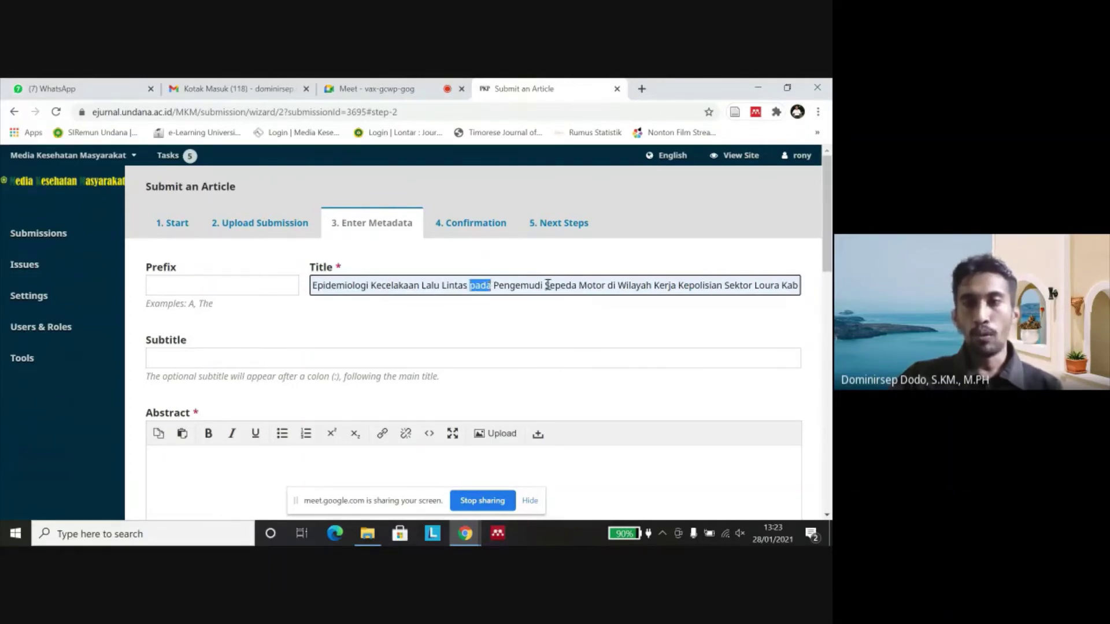
pyautogui.moveTo(606, 285); pyautogui.dragTo(617, 287)
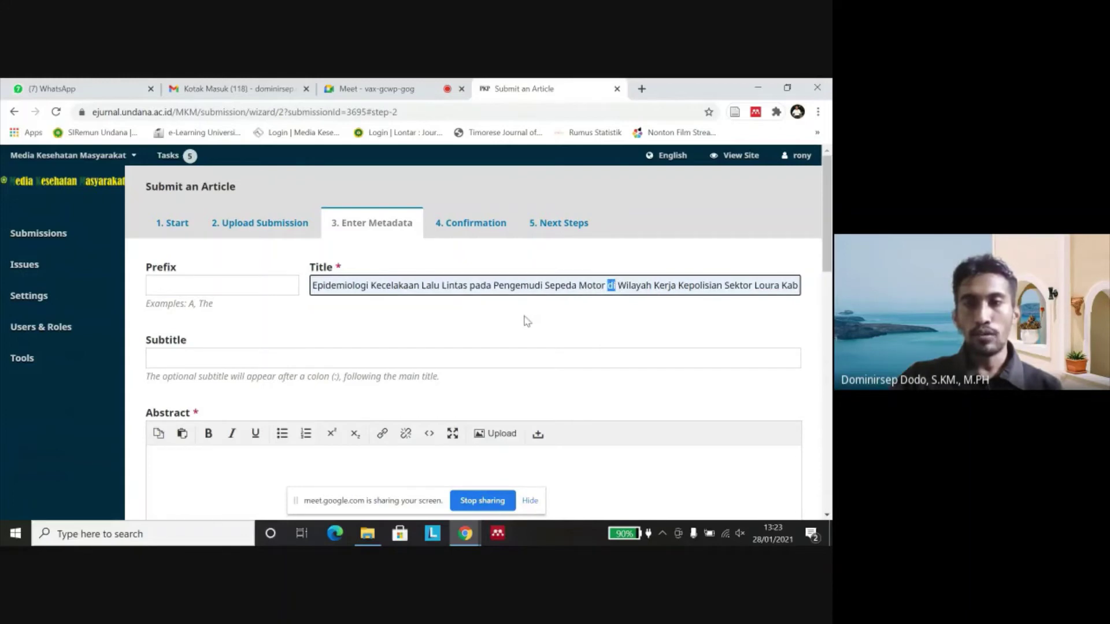
pyautogui.click(340, 287)
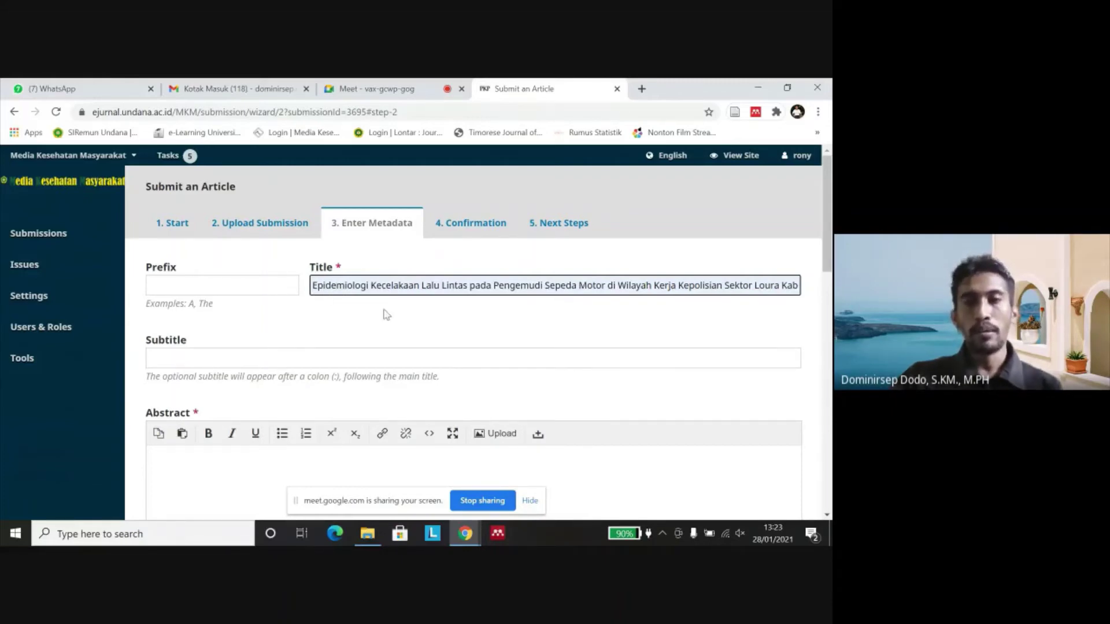
pyautogui.scroll(-2, 399, 337)
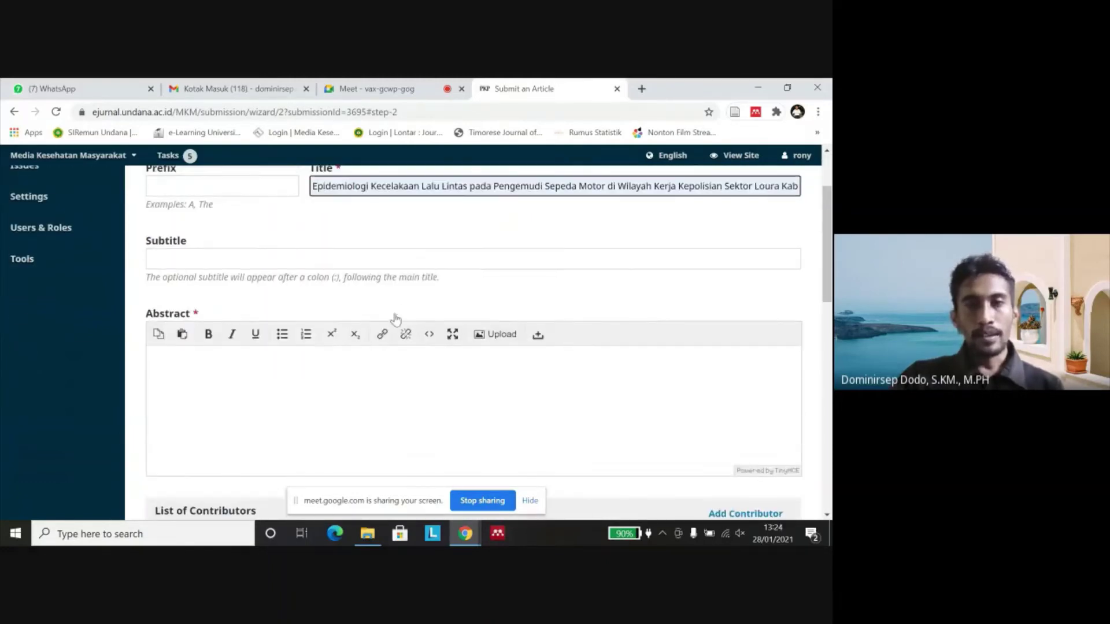
pyautogui.scroll(2, 347, 350)
pyautogui.click(326, 360)
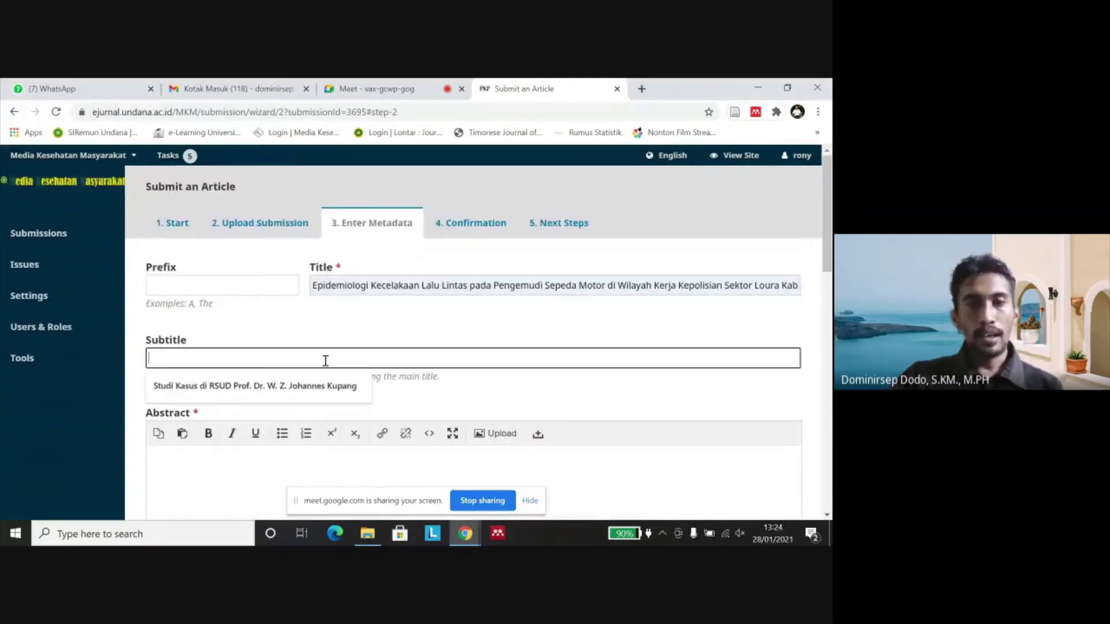
pyautogui.click(339, 331)
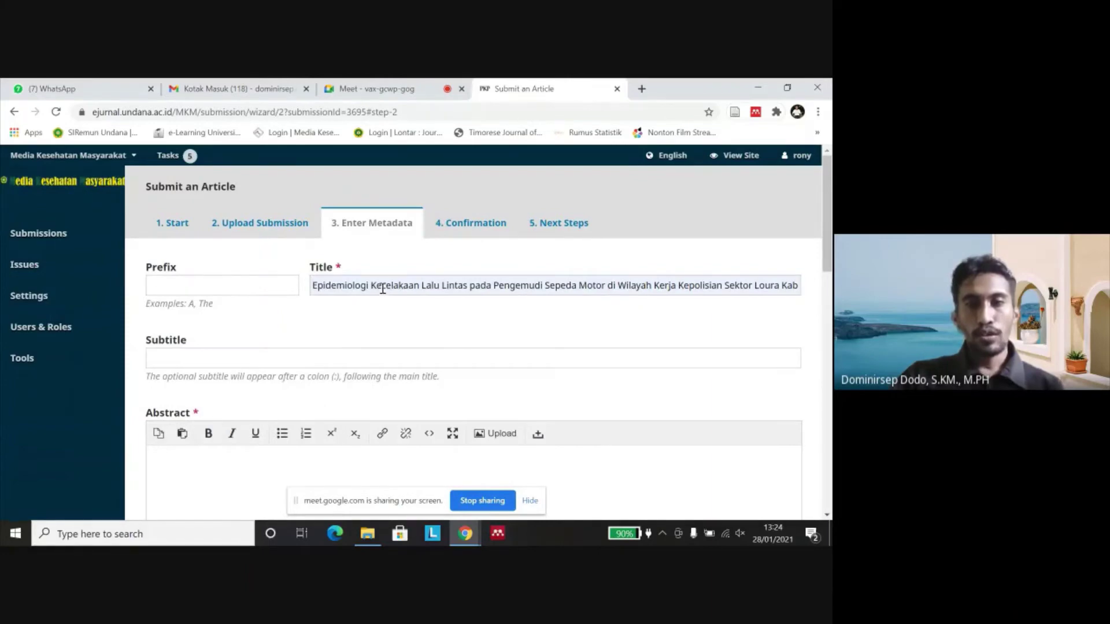
# Step: Try "Studi Kasus di RSUD Prof. Dr. W. Z. Johannes Kupang" as the subtitle and clear the Subtitle field again
pyautogui.click(383, 288)
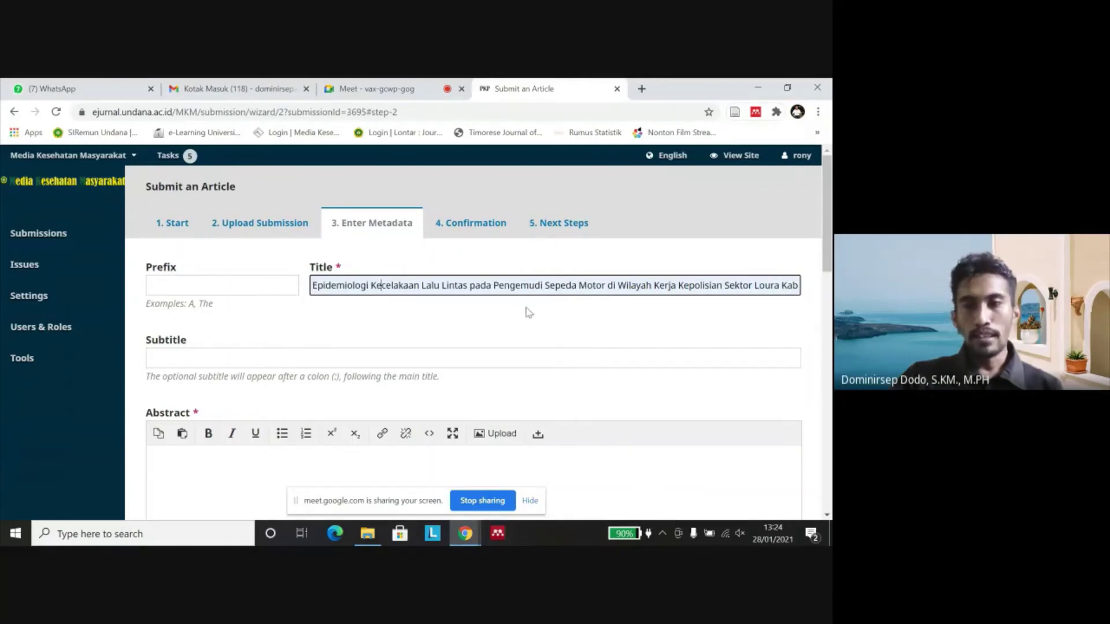
pyautogui.click(337, 359)
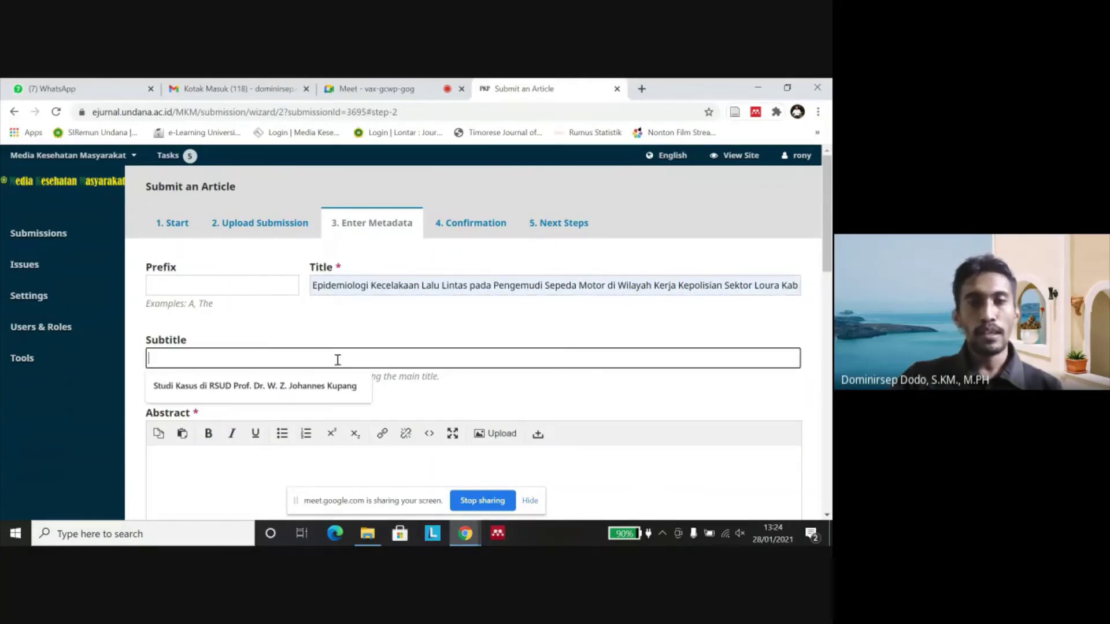
pyautogui.click(351, 334)
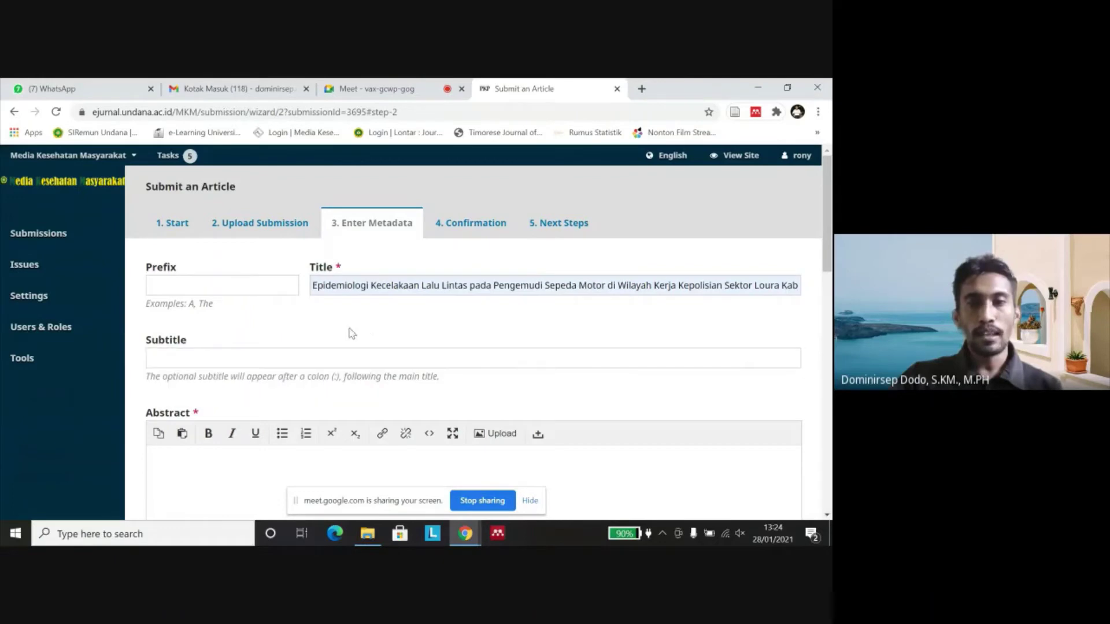
pyautogui.click(344, 363)
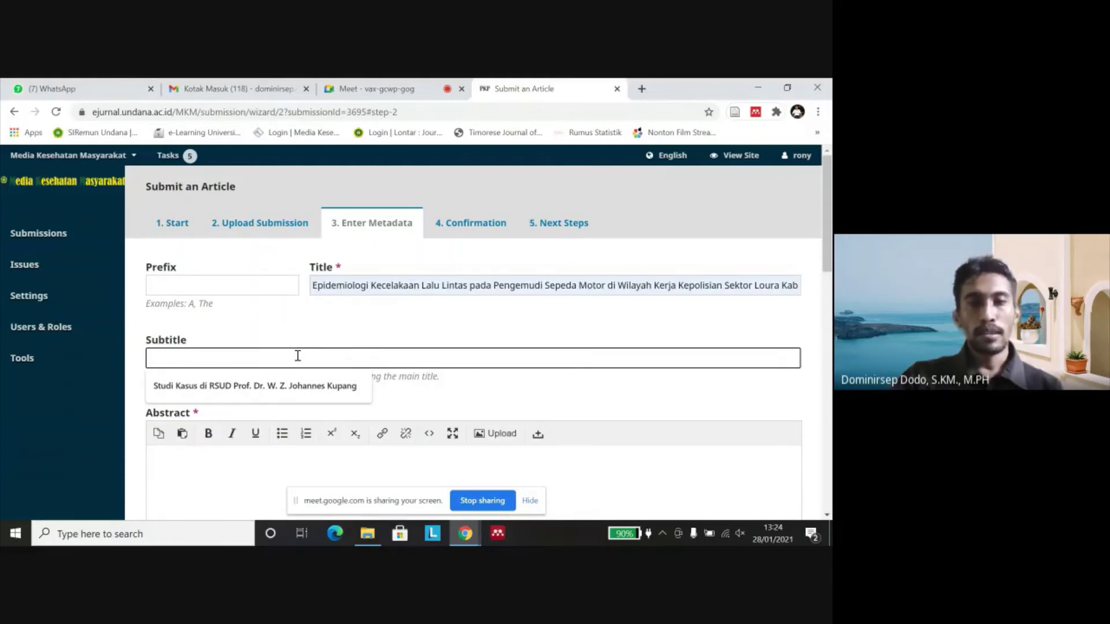
pyautogui.click(300, 387)
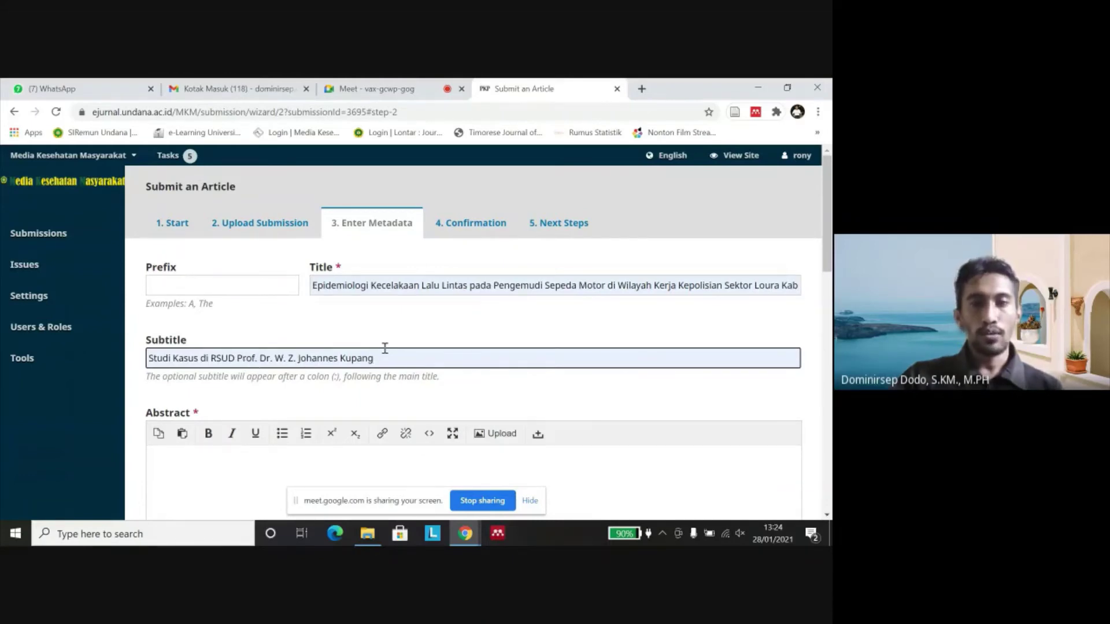
pyautogui.moveTo(372, 358); pyautogui.dragTo(153, 359)
pyautogui.press('BackSpace')
pyautogui.press('BackSpace')
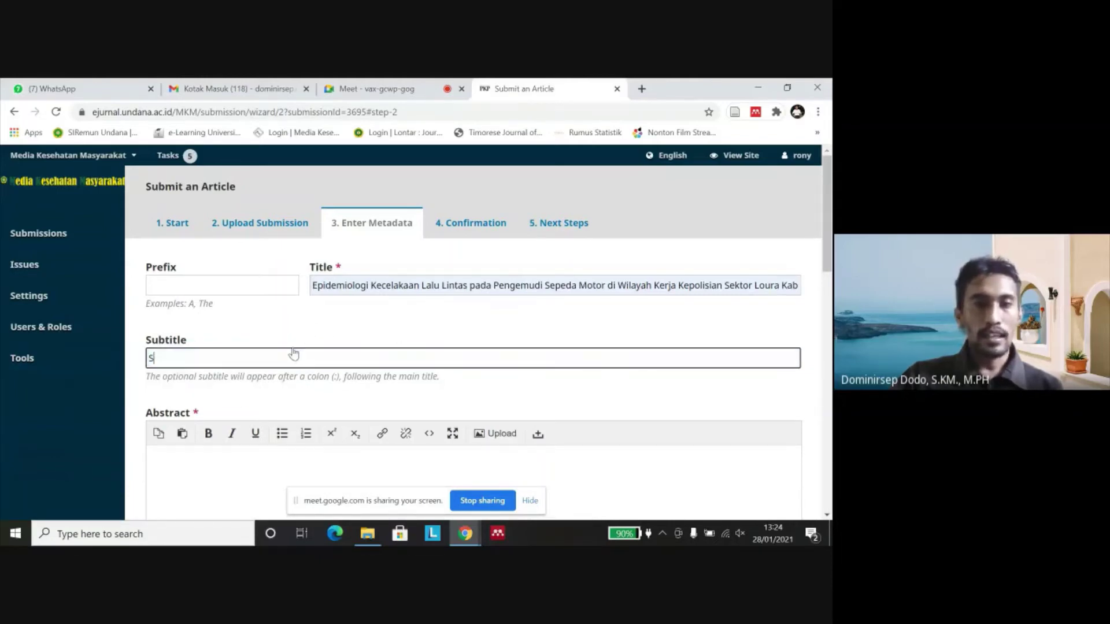
pyautogui.click(331, 328)
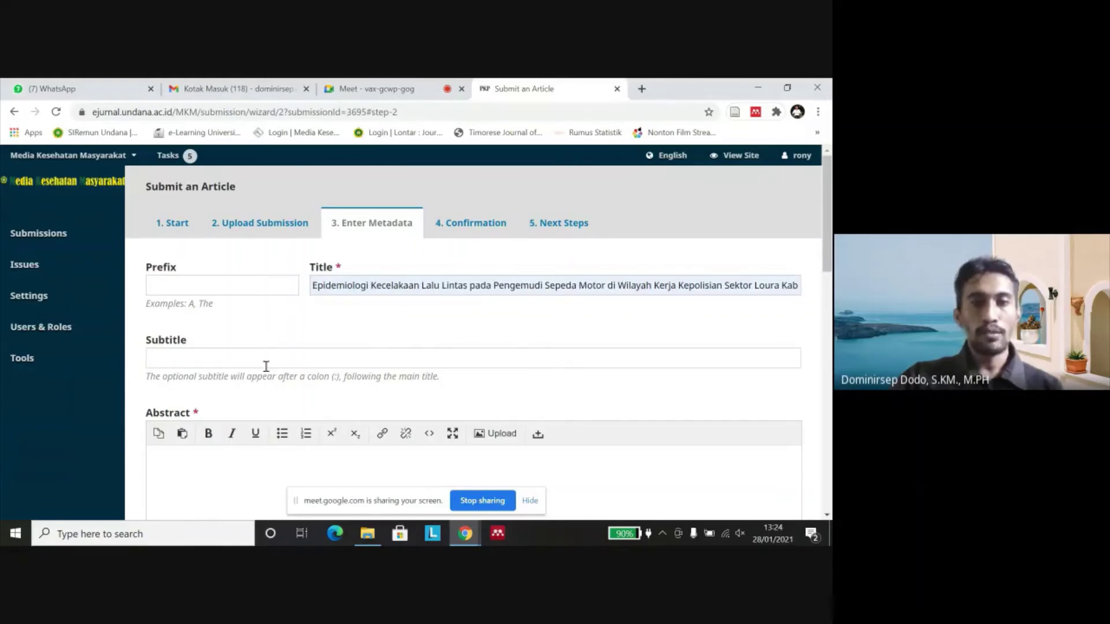
# Step: Open the MKM-3-1-7 Word manuscript from the MKM Vol. 3 No. 1 Tahun 2021 folder and copy its English abstract without the keywords
pyautogui.scroll(-2, 279, 362)
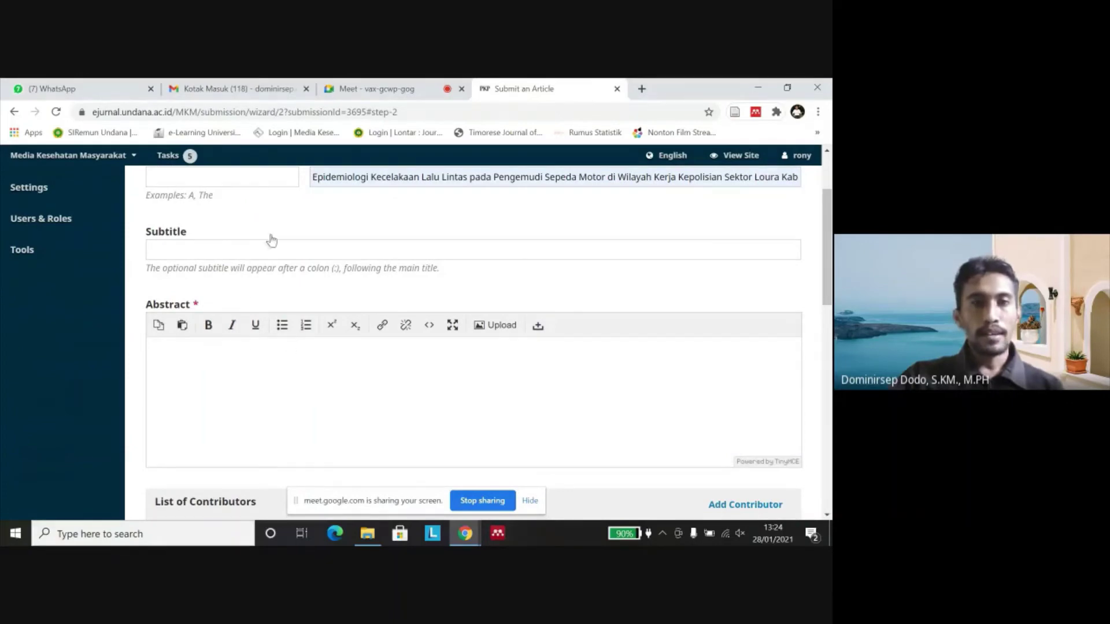
pyautogui.scroll(-2, 243, 344)
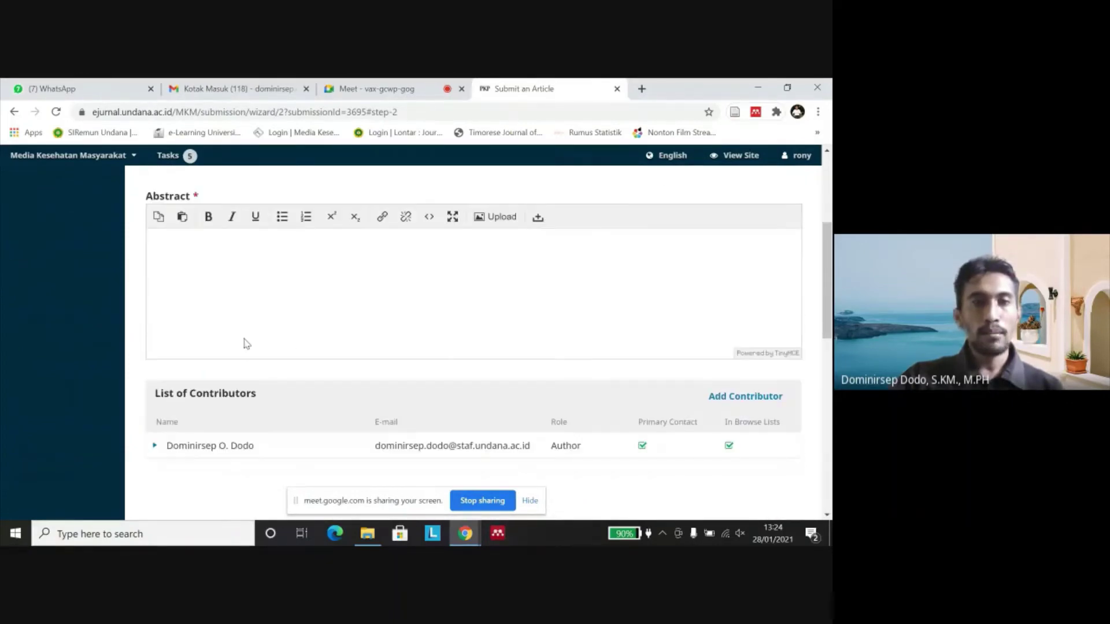
pyautogui.click(218, 251)
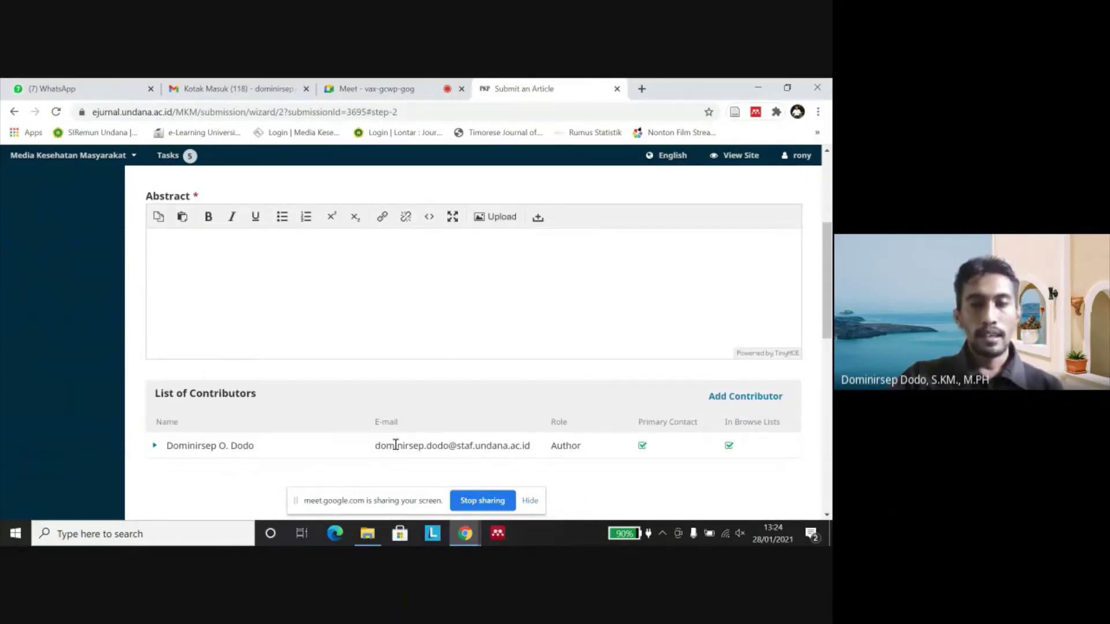
pyautogui.scroll(4, 346, 397)
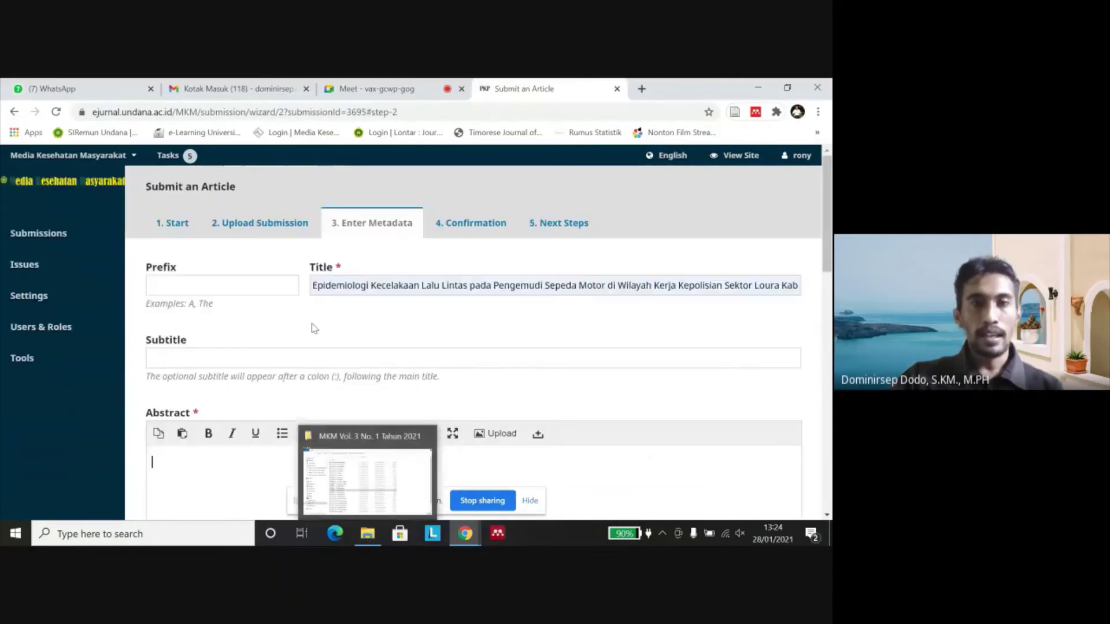
pyautogui.click(366, 535)
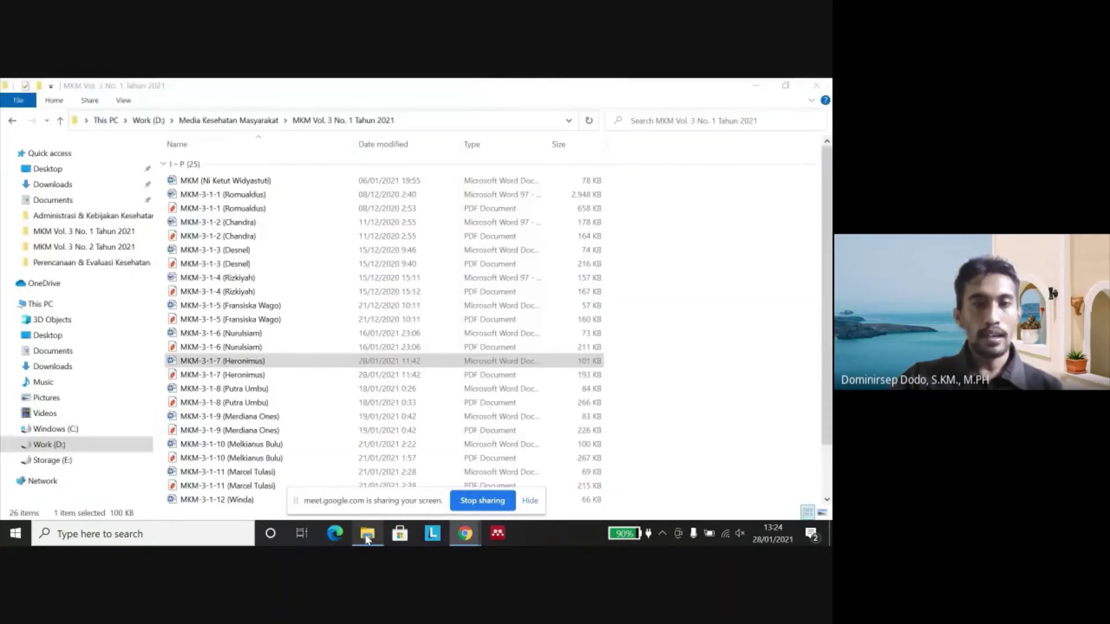
pyautogui.doubleClick(272, 360)
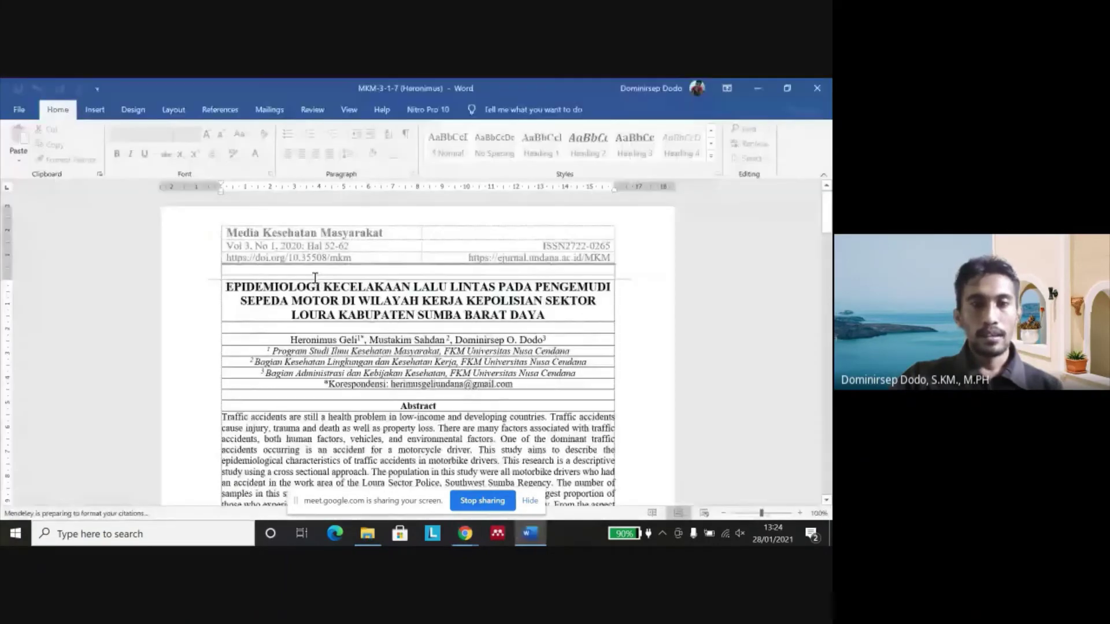
pyautogui.scroll(-5, 315, 277)
pyautogui.moveTo(334, 363); pyautogui.dragTo(225, 211)
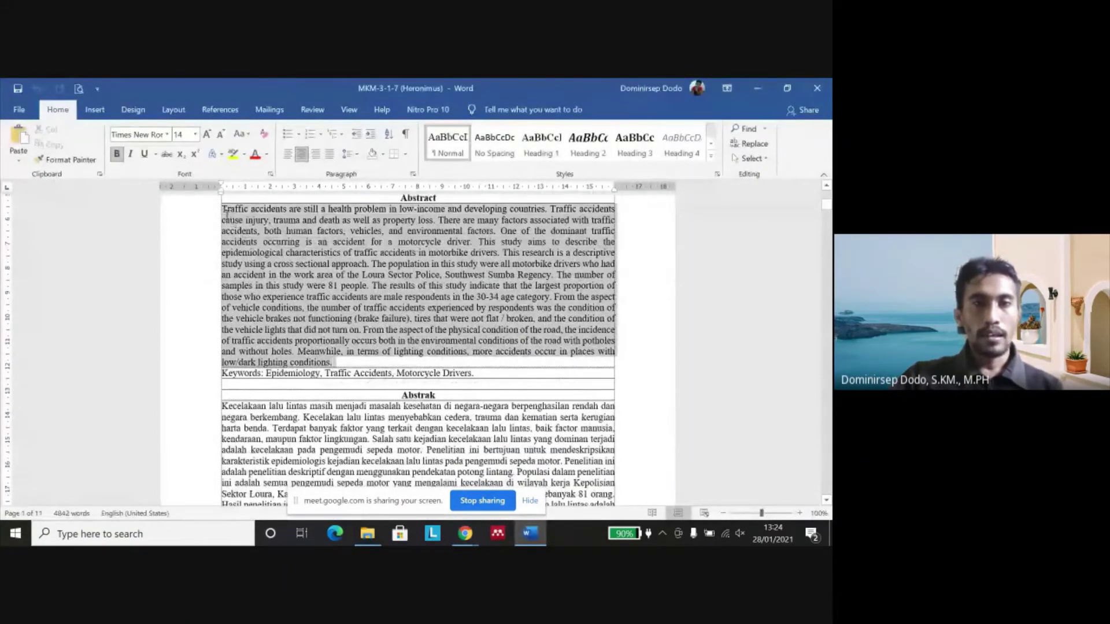
pyautogui.rightClick(297, 236)
pyautogui.click(324, 258)
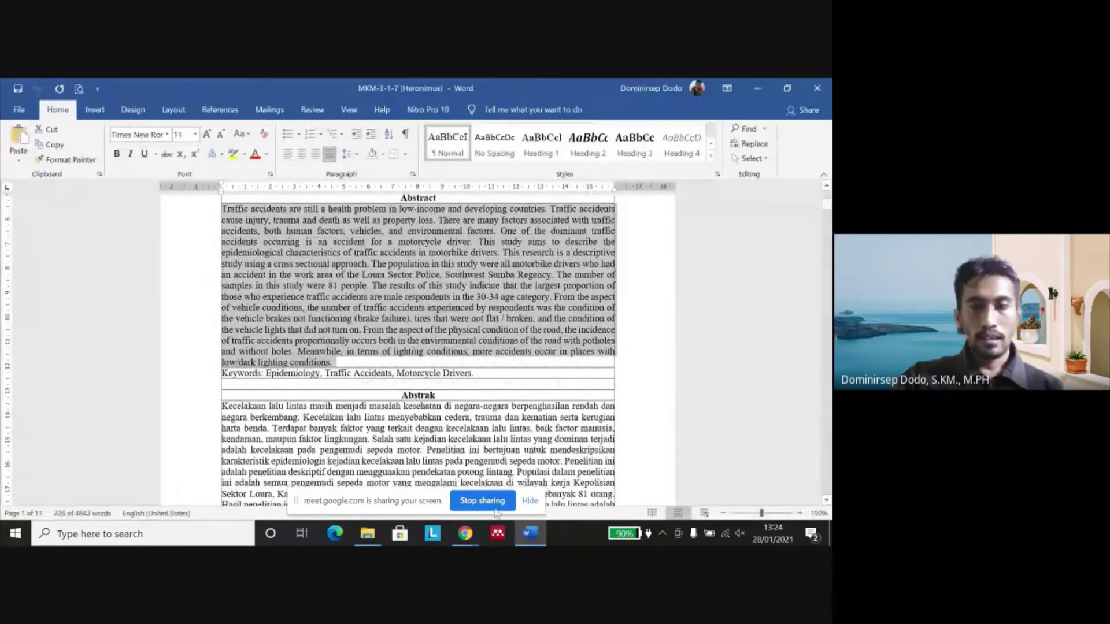
# Step: Switch back to the submission form in Chrome and paste the copied English abstract into the Abstract field
pyautogui.click(465, 533)
pyautogui.click(396, 463)
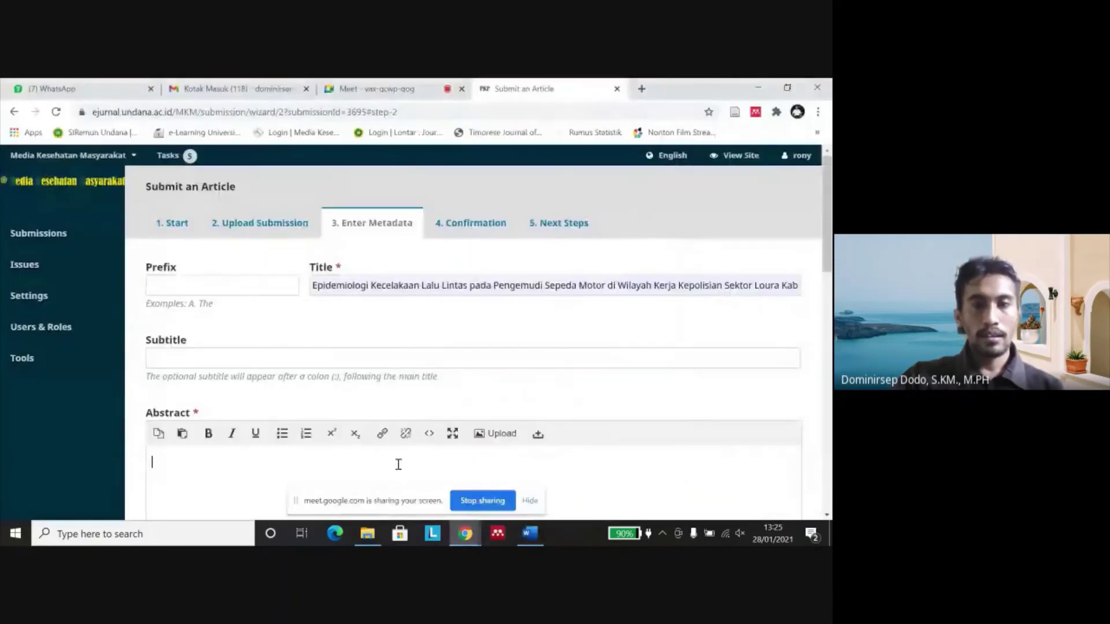
pyautogui.scroll(-4, 273, 362)
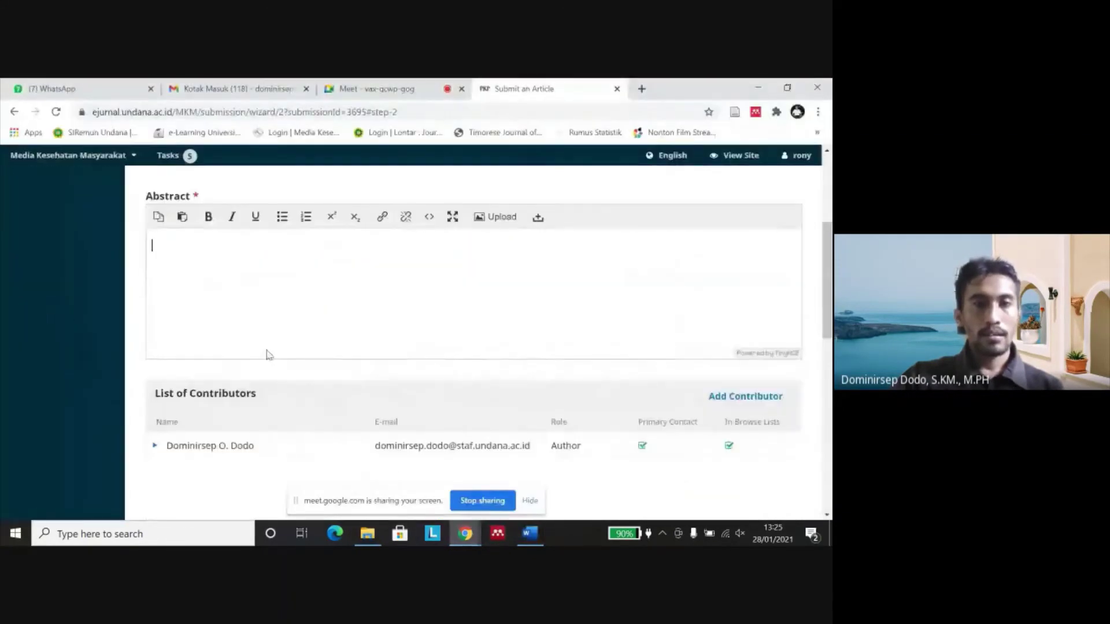
pyautogui.rightClick(171, 244)
pyautogui.click(237, 339)
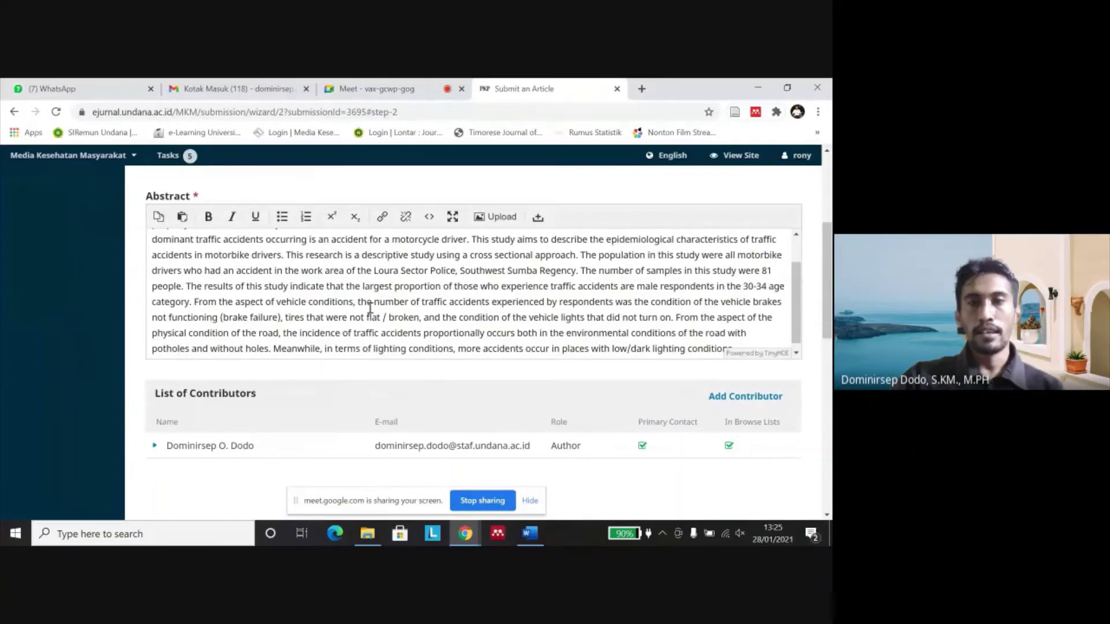
# Step: Review the pasted abstract from beginning to end and look over the List of Contributors and Submission Metadata sections
pyautogui.scroll(2, 297, 255)
pyautogui.scroll(-1, 299, 254)
pyautogui.scroll(2, 441, 272)
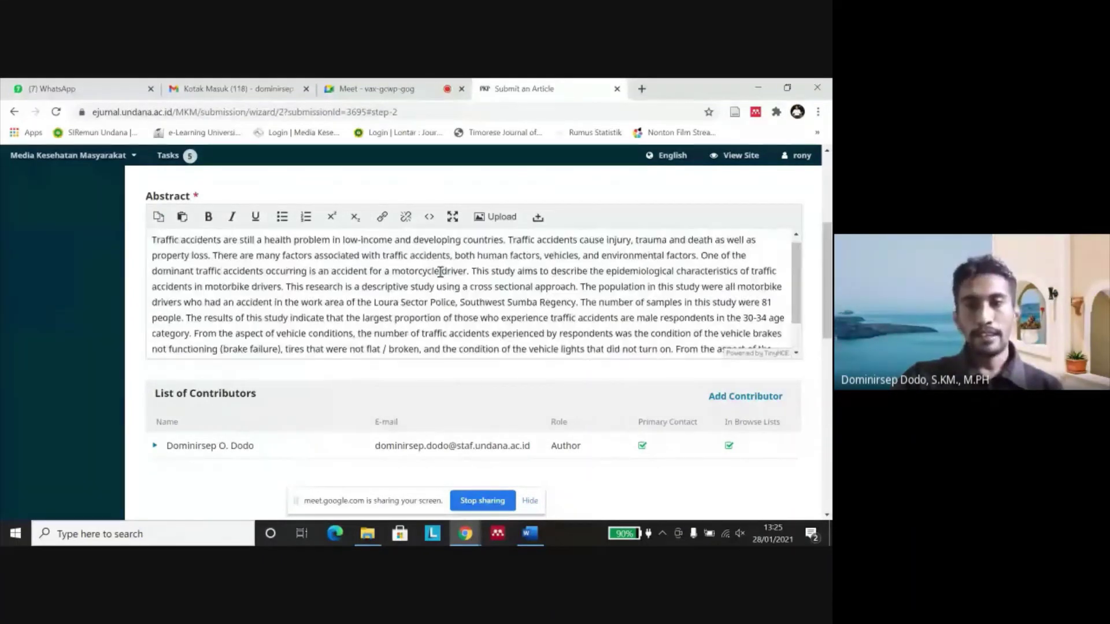
pyautogui.scroll(2, 440, 272)
pyautogui.scroll(-2, 716, 431)
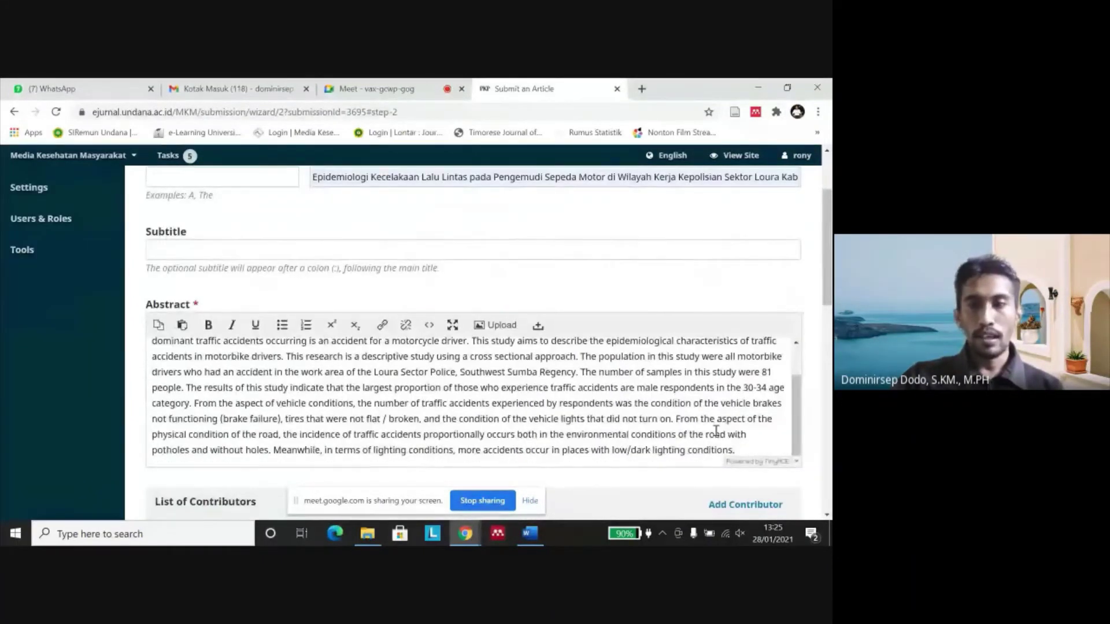
pyautogui.scroll(2, 397, 395)
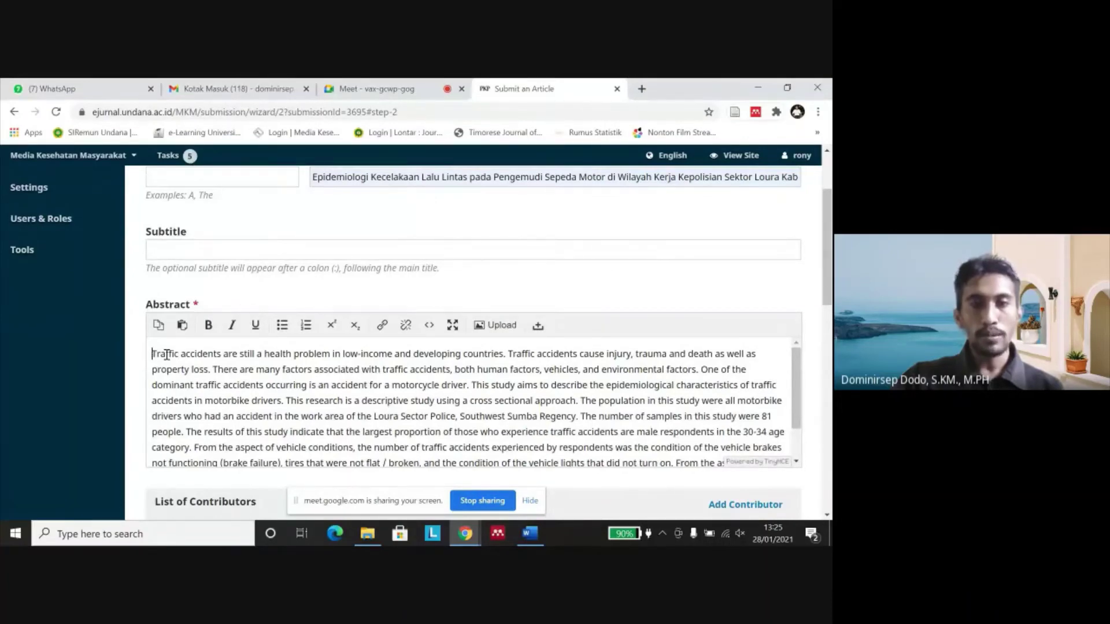
pyautogui.scroll(-1, 166, 354)
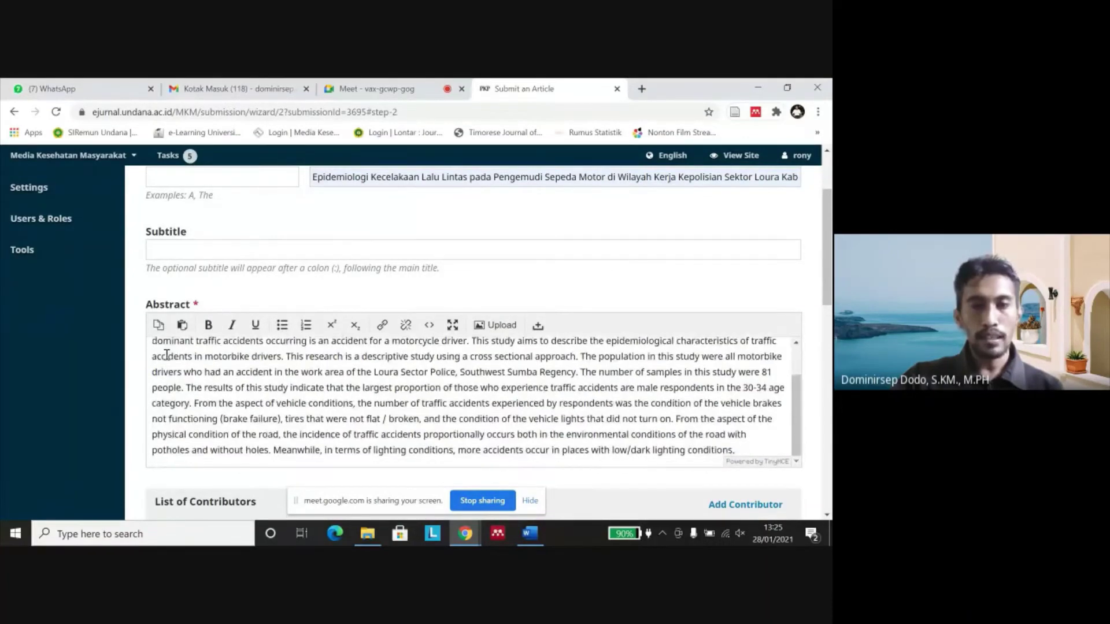
pyautogui.scroll(1, 191, 347)
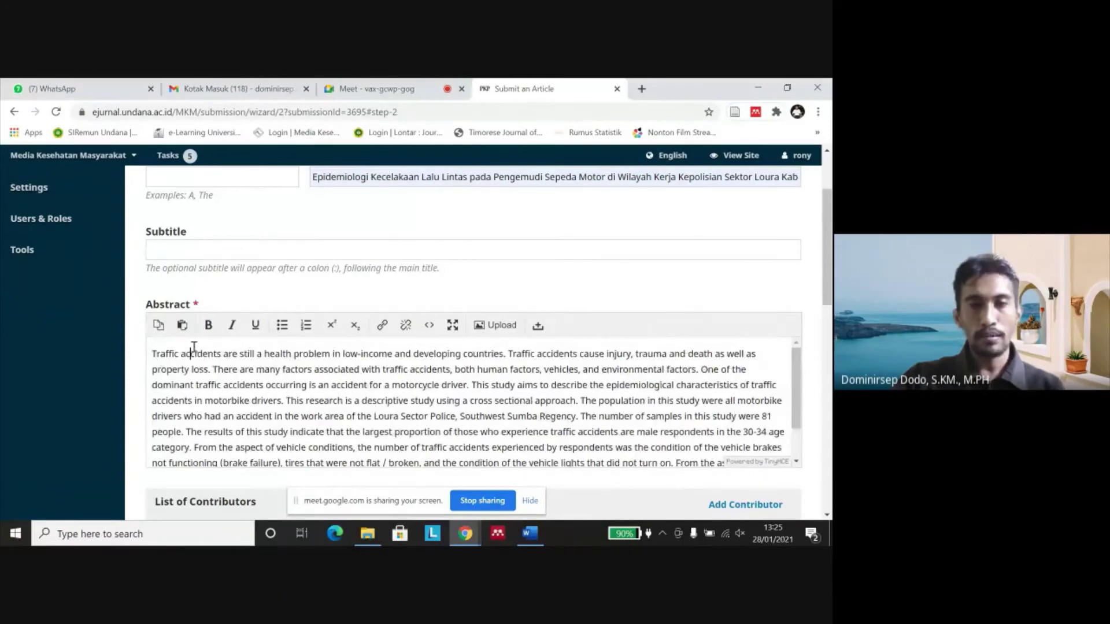
pyautogui.scroll(-5, 218, 353)
pyautogui.scroll(-2, 263, 364)
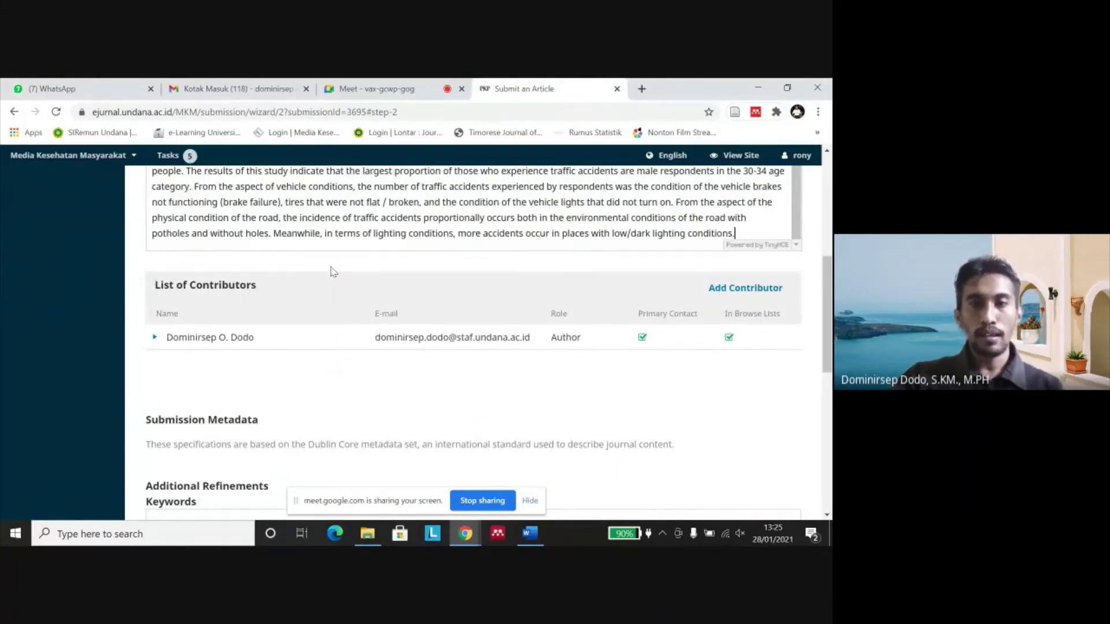
pyautogui.scroll(2, 333, 272)
# Step: Switch to Word to check the English abstract in the manuscript, and return to the submission form in Chrome
pyautogui.hotkey('alt', 'Tab')
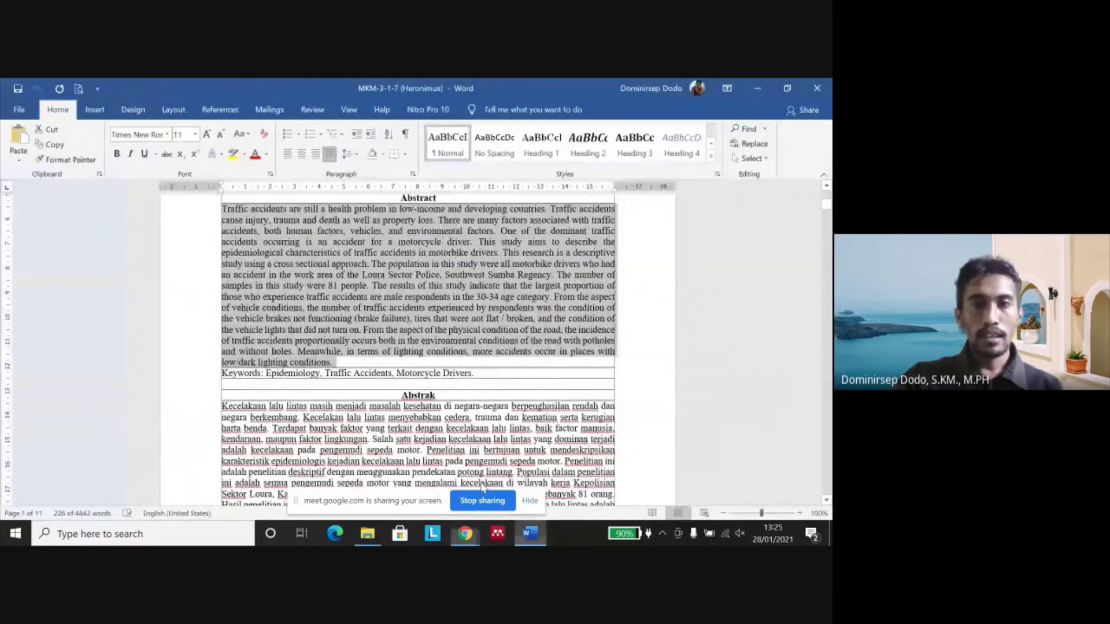
pyautogui.hotkey('ctrl', 'v')
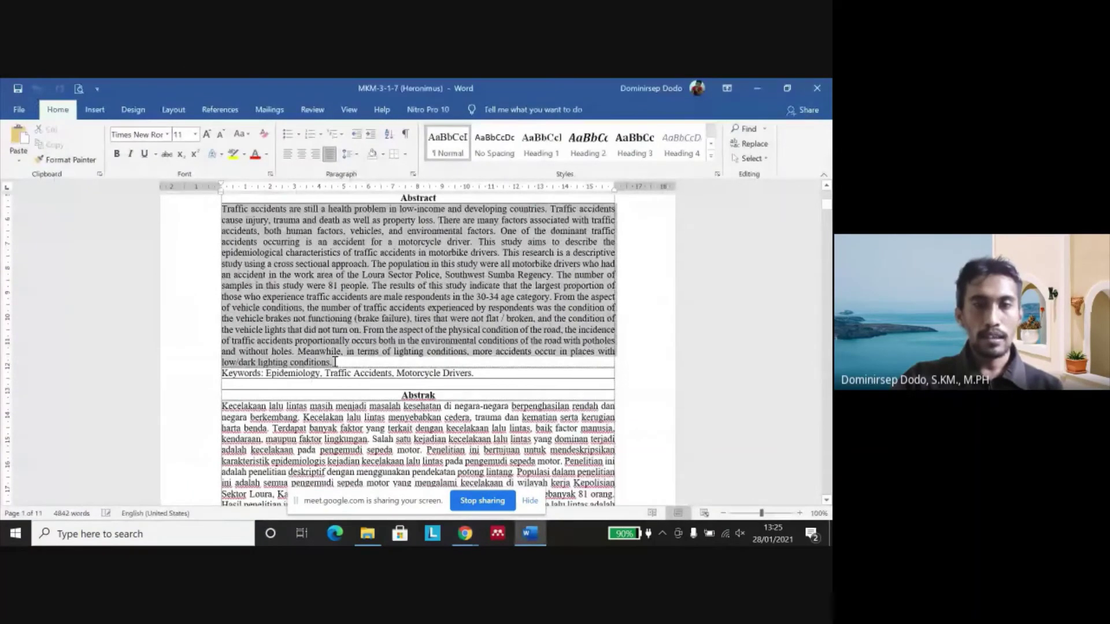
pyautogui.tripleClick(335, 362)
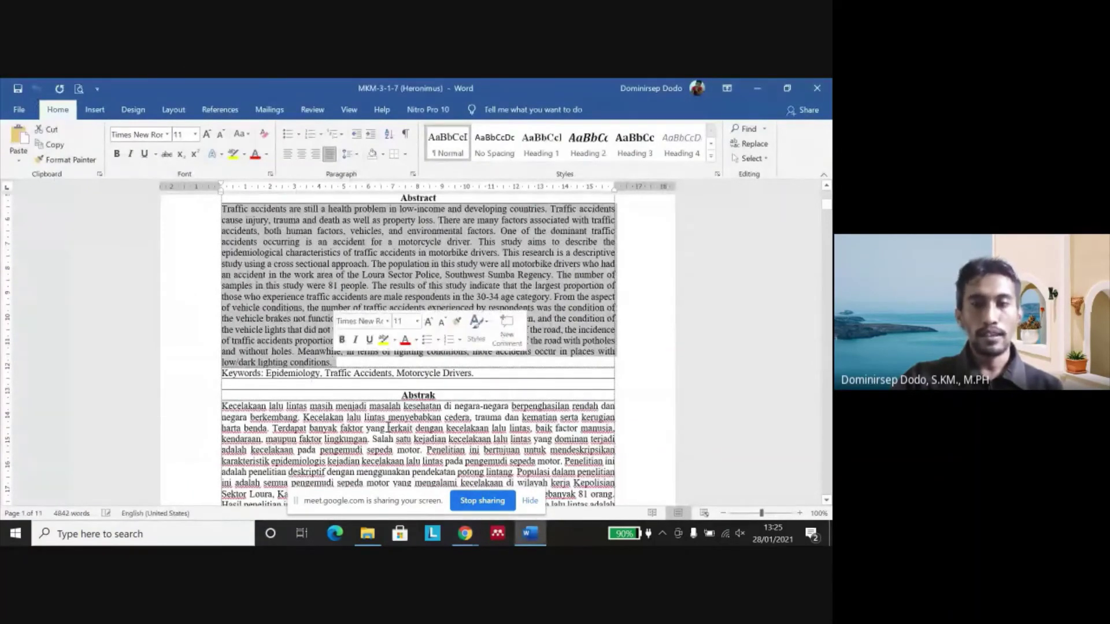
pyautogui.click(467, 536)
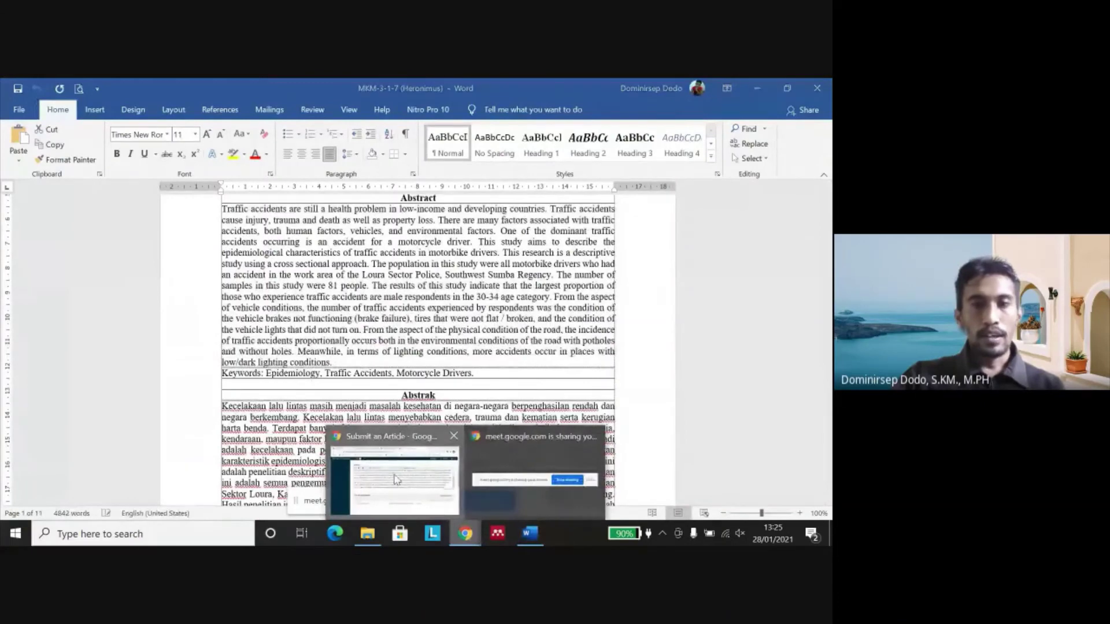
pyautogui.click(396, 480)
# Step: Open the existing author's entry in the List of Contributors for editing
pyautogui.scroll(-2, 249, 341)
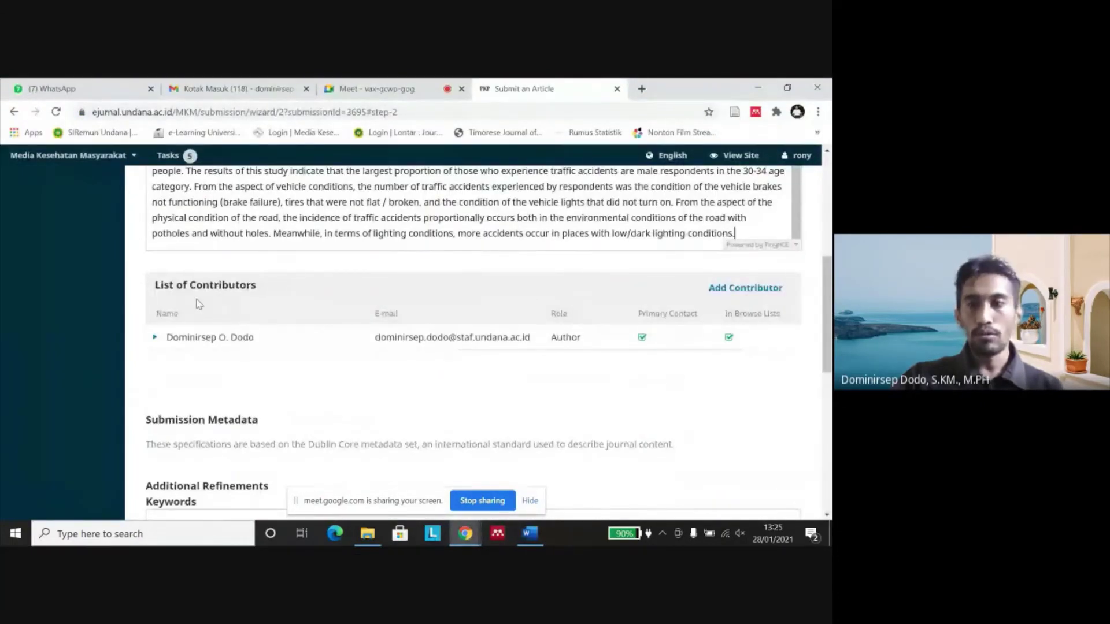
pyautogui.click(155, 340)
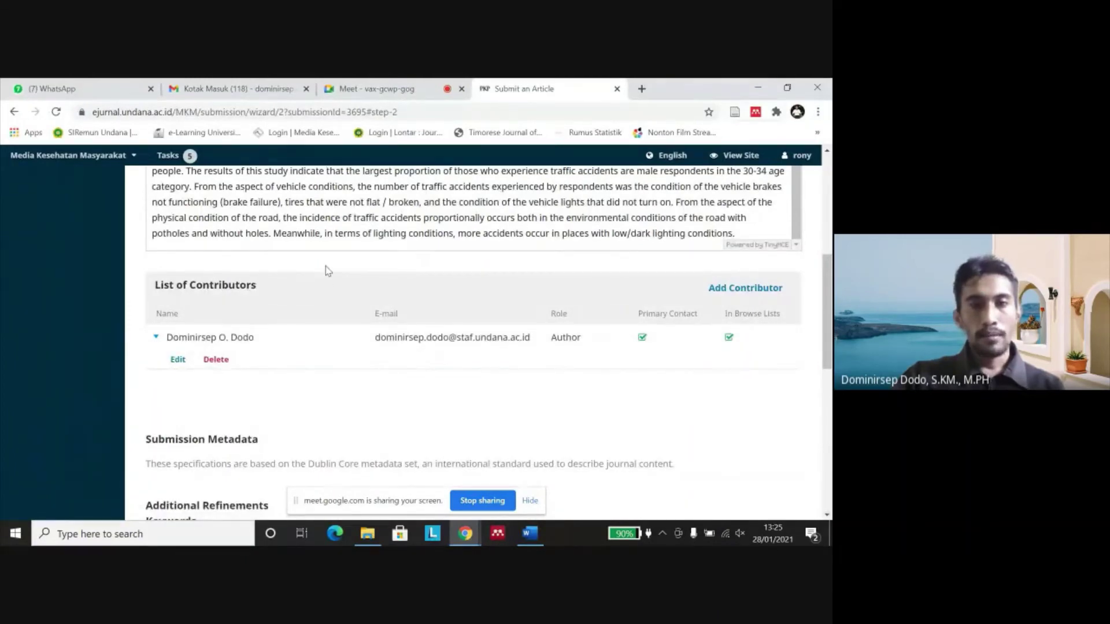
pyautogui.click(157, 340)
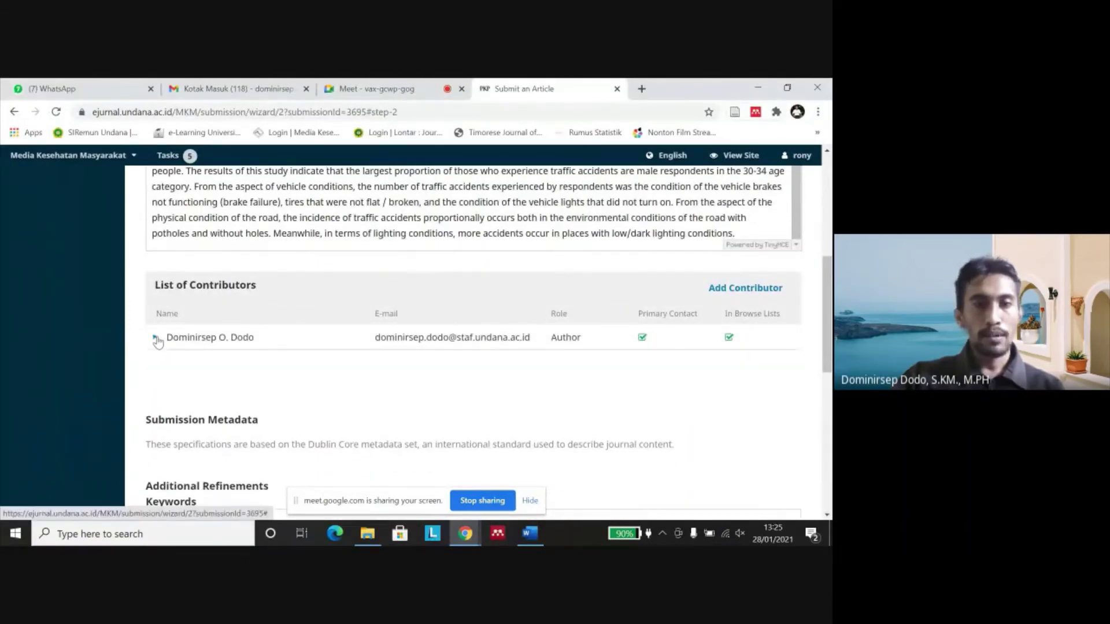
pyautogui.click(162, 344)
pyautogui.click(175, 359)
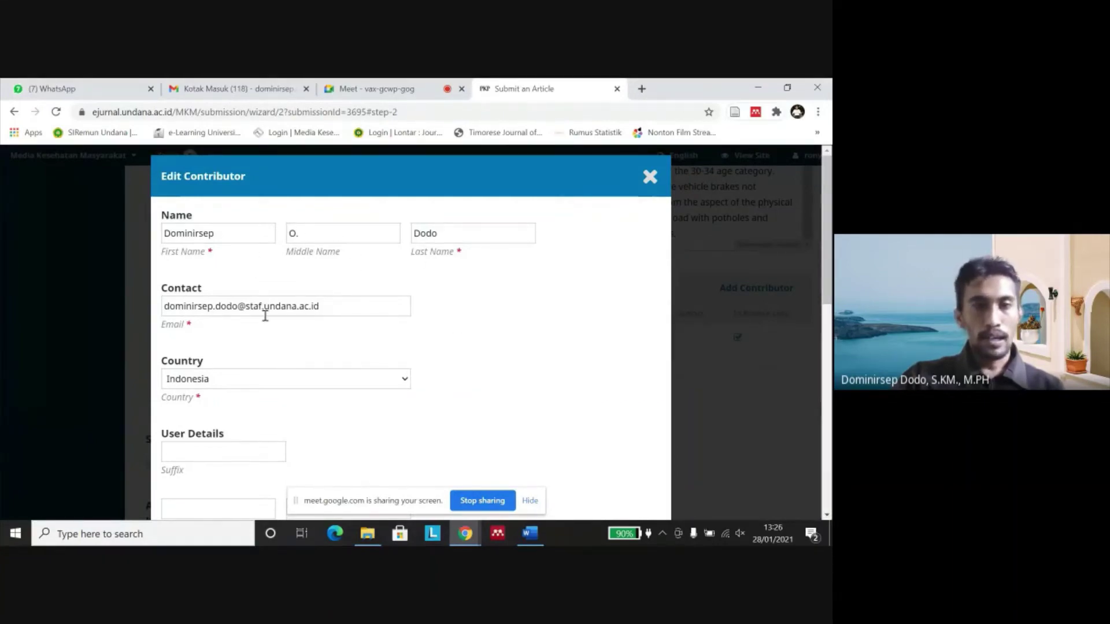
# Step: Review the contributor's email, country, affiliation, bio statement and role details, and save the entry
pyautogui.scroll(-2, 241, 330)
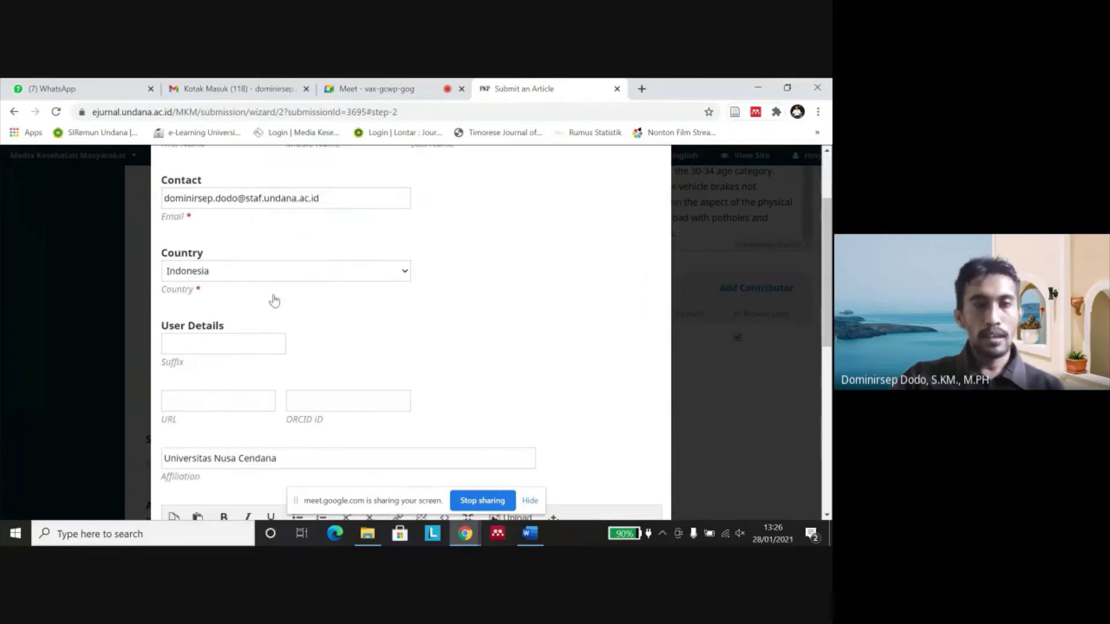
pyautogui.scroll(-2, 275, 304)
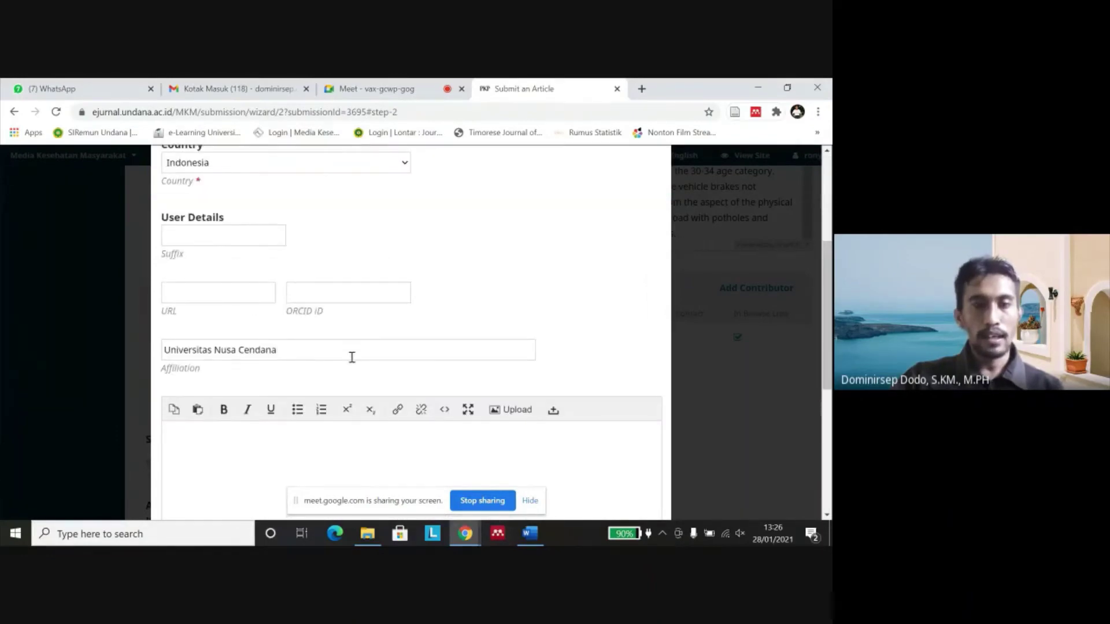
pyautogui.scroll(-2, 351, 357)
pyautogui.scroll(-2, 350, 364)
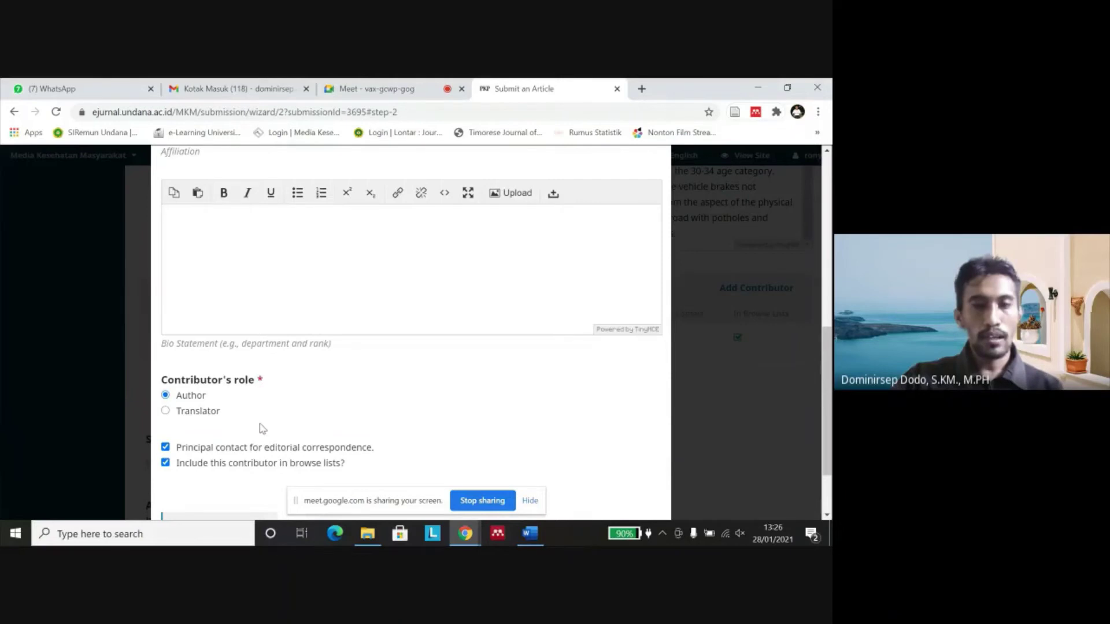
pyautogui.scroll(-2, 262, 428)
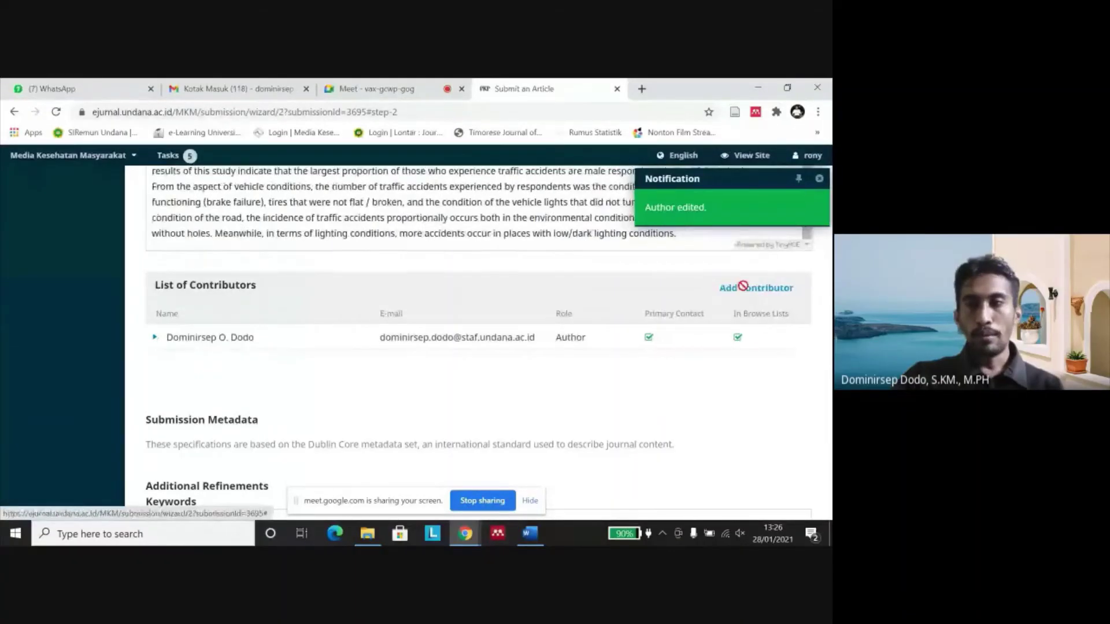
# Step: Open a blank form for a new contributor and check its required name and email fields without filling them in
pyautogui.click(744, 289)
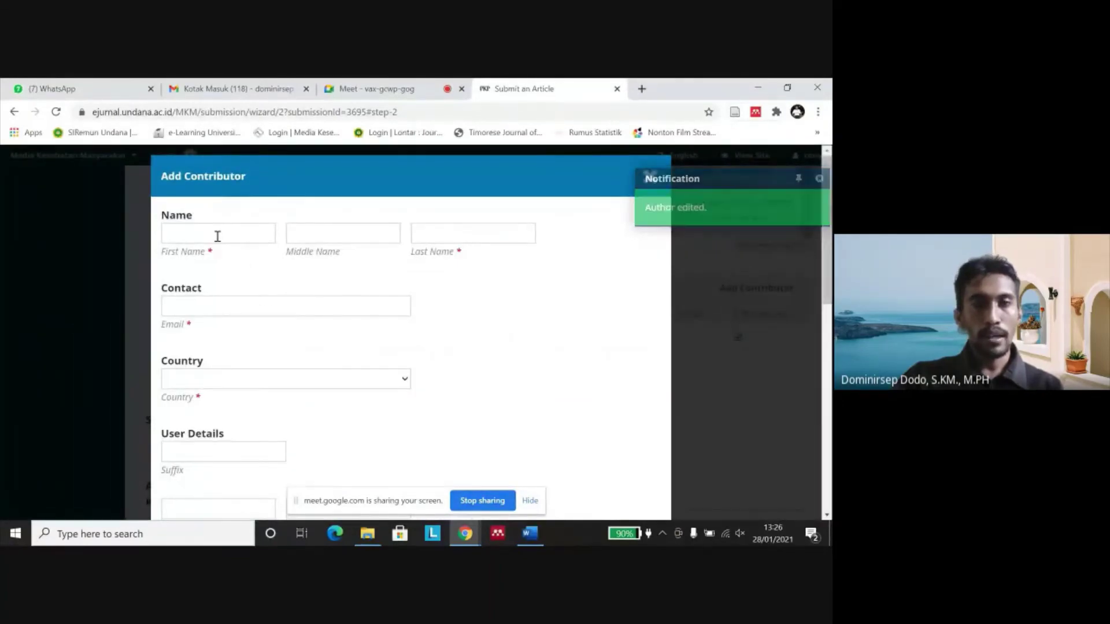
pyautogui.click(218, 236)
pyautogui.click(330, 237)
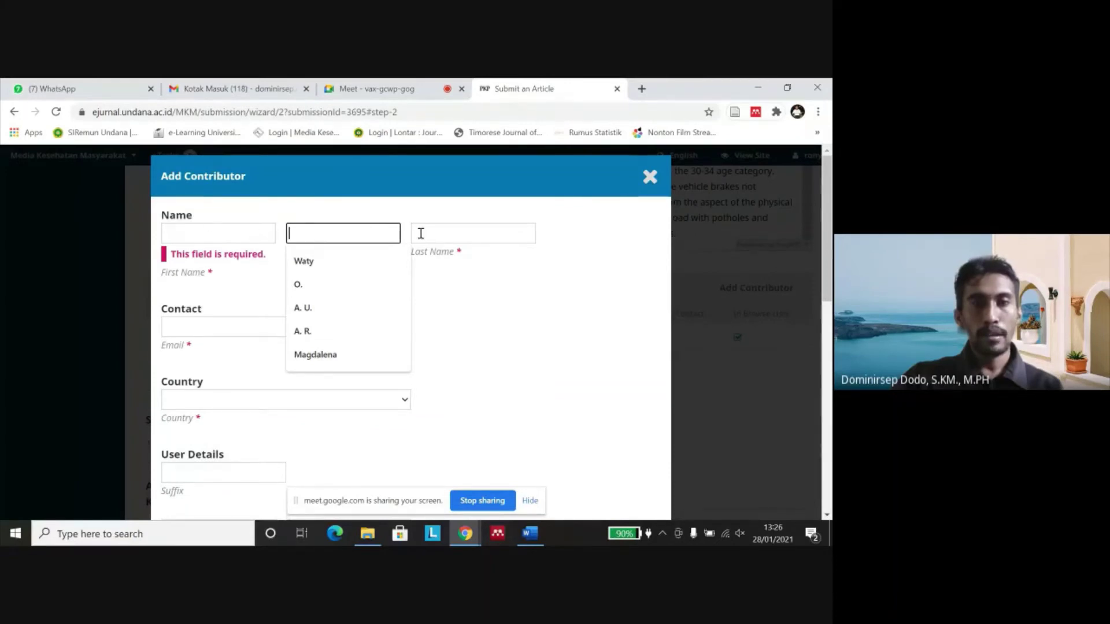
pyautogui.click(449, 236)
pyautogui.click(608, 264)
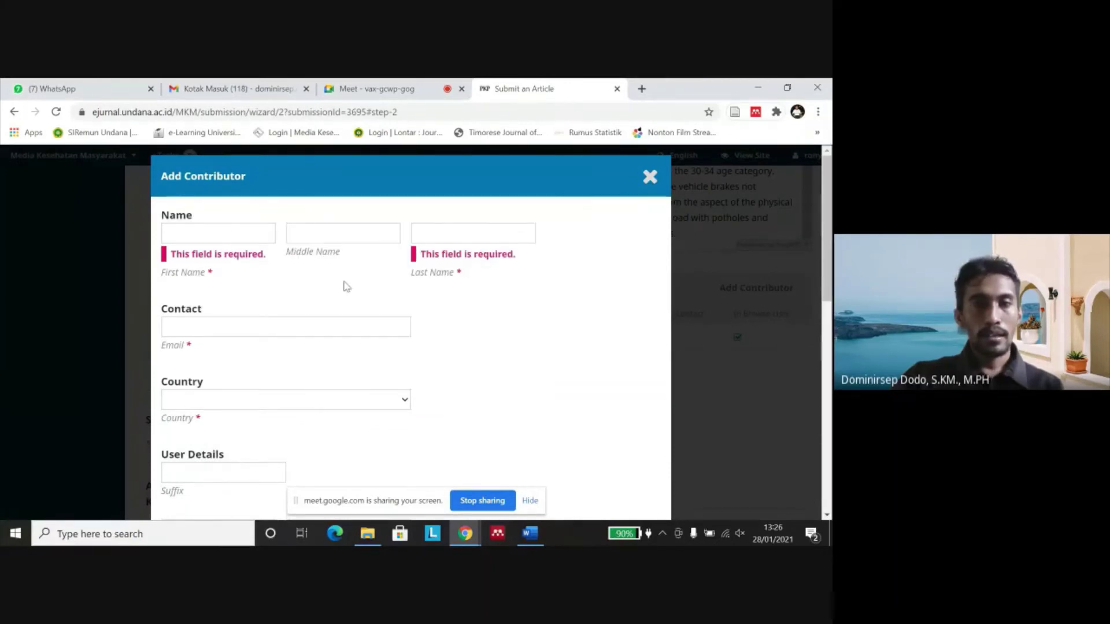
pyautogui.click(240, 329)
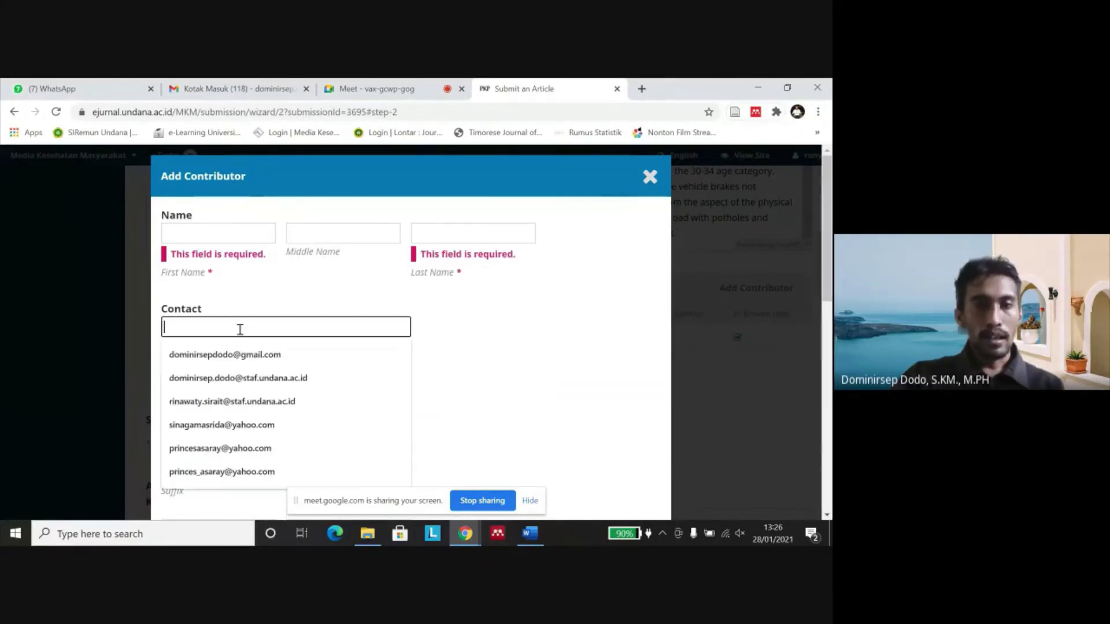
pyautogui.click(472, 330)
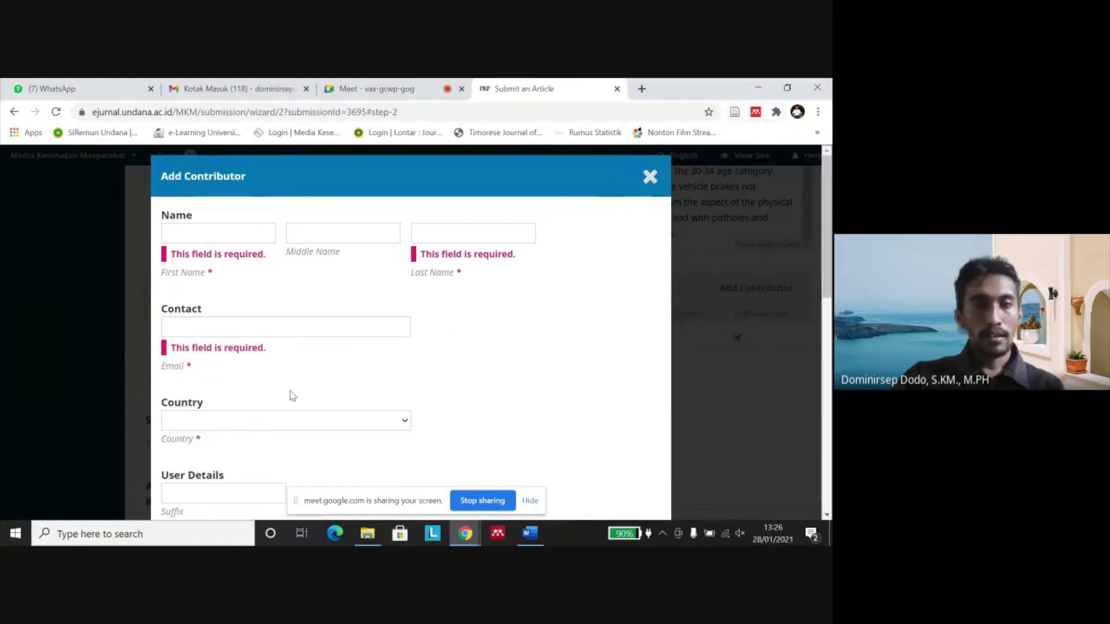
# Step: Look over the new contributor's affiliation and bio fields, try the Author role, and cancel adding the contributor
pyautogui.scroll(-5, 290, 399)
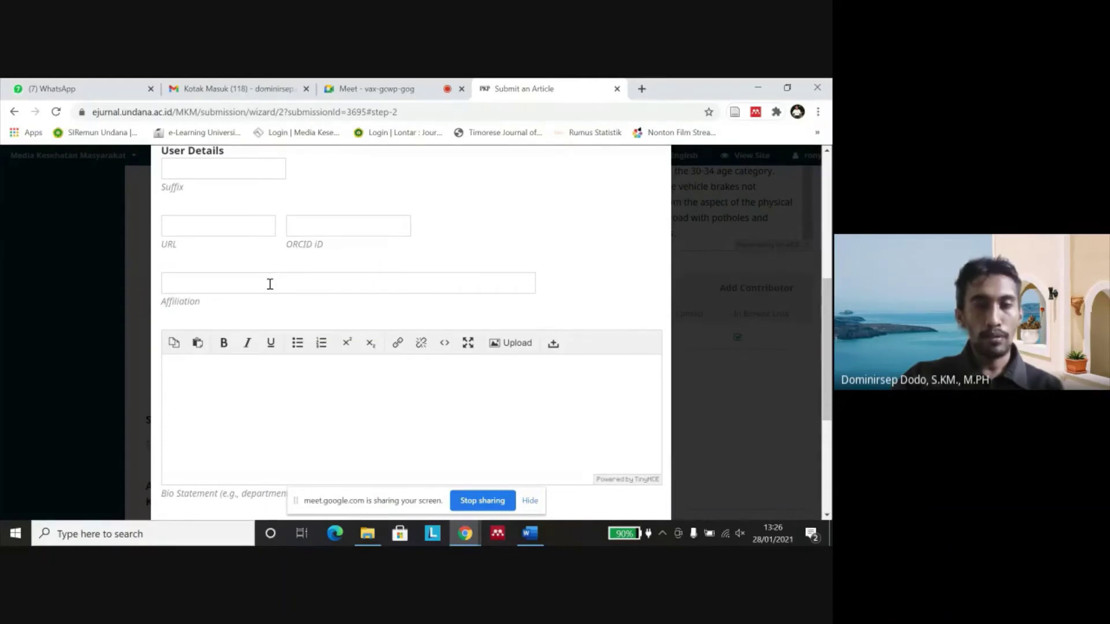
pyautogui.click(270, 284)
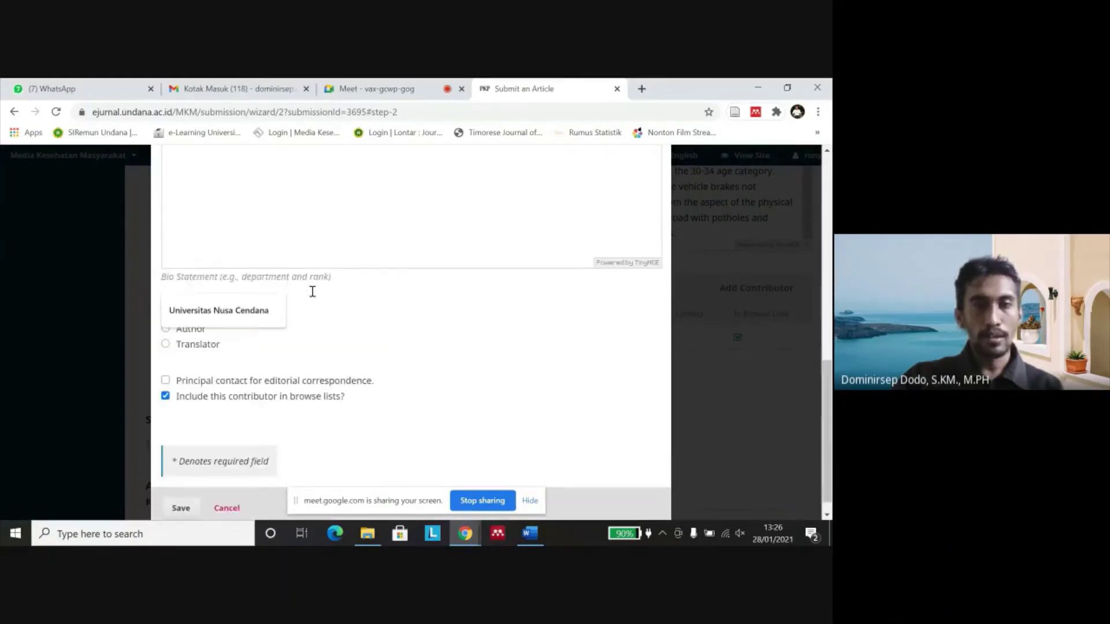
pyautogui.scroll(-2, 307, 294)
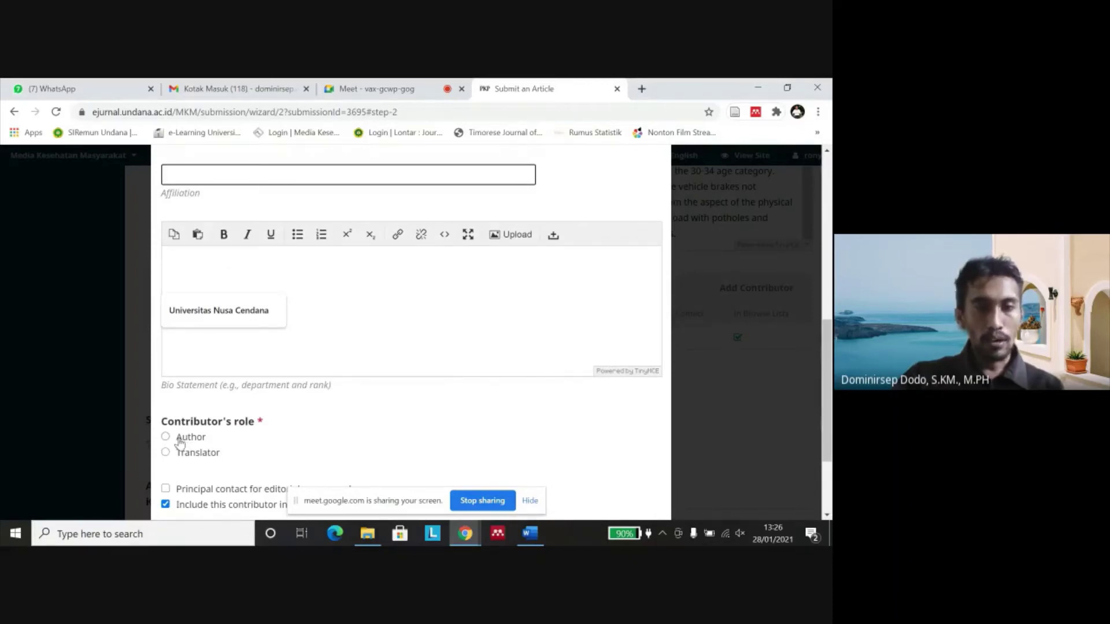
pyautogui.click(166, 438)
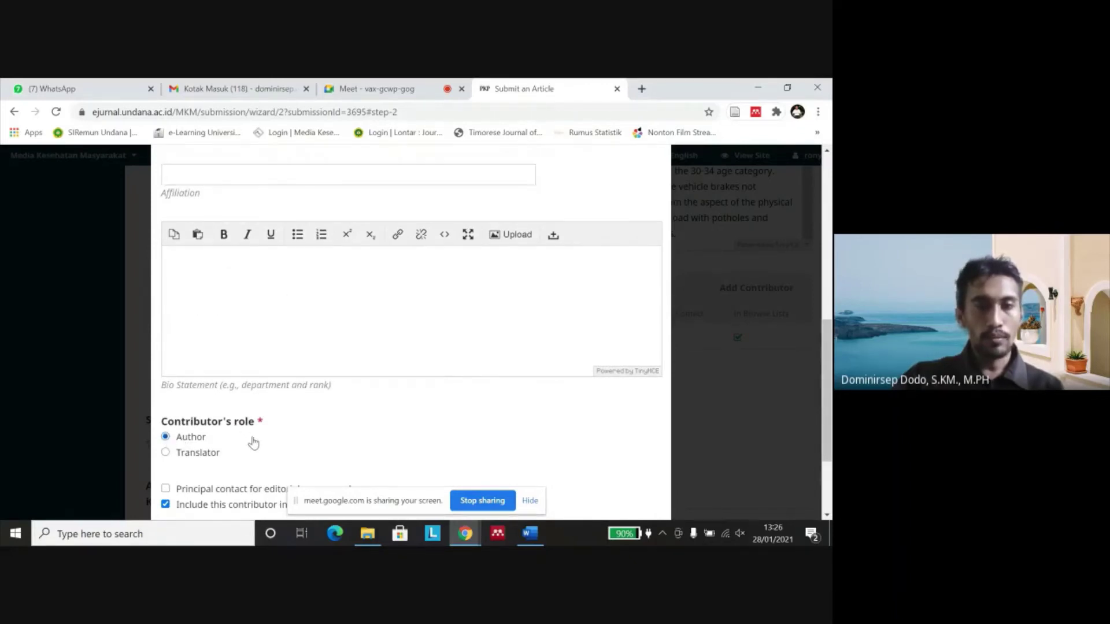
pyautogui.scroll(-2, 250, 439)
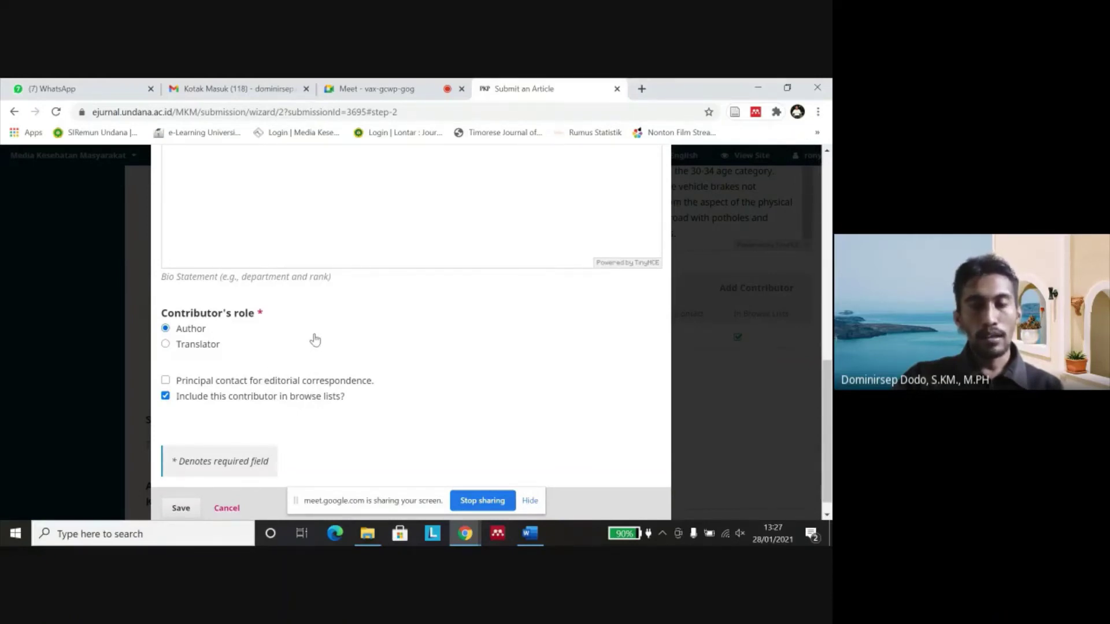
pyautogui.scroll(-1, 273, 416)
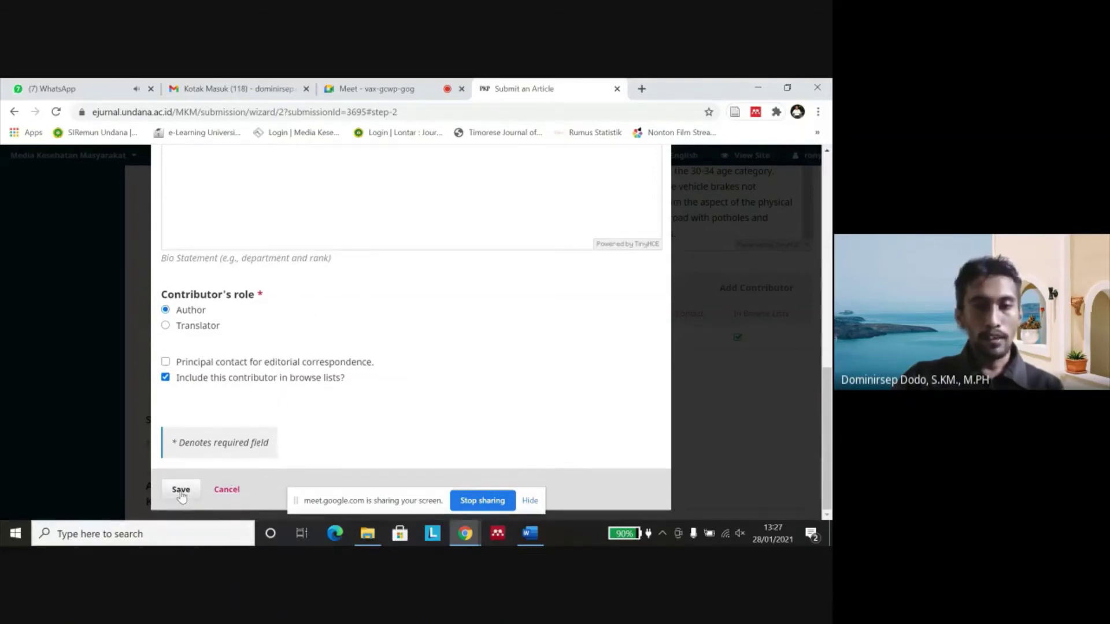
pyautogui.click(227, 491)
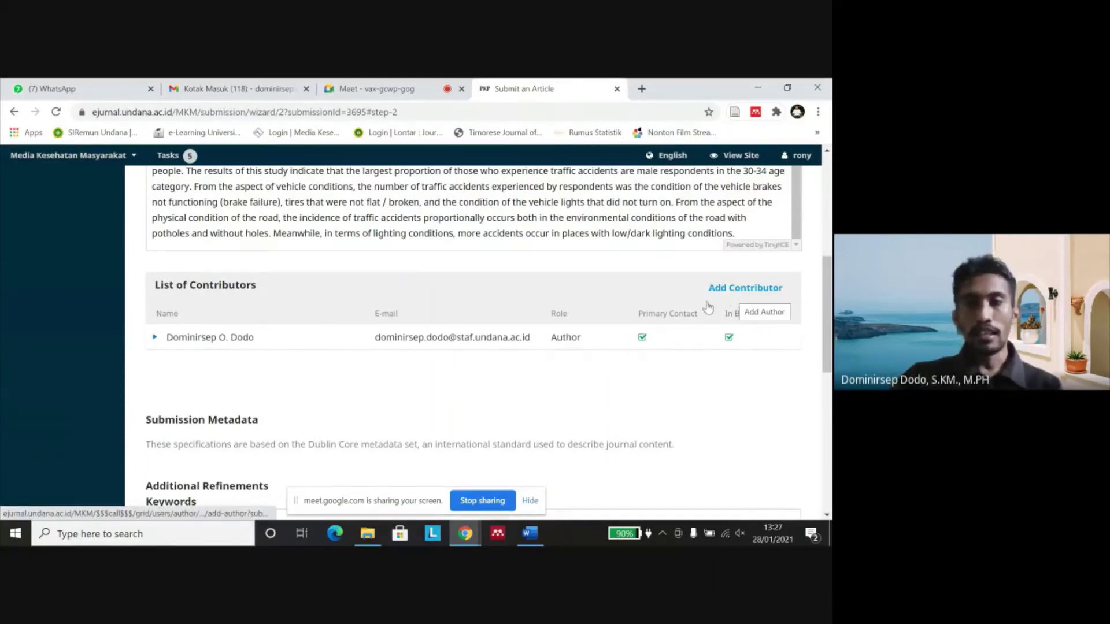
# Step: Switch to the manuscript in Word and copy the keyword Epidemiology from the line below the English abstract
pyautogui.scroll(-2, 505, 337)
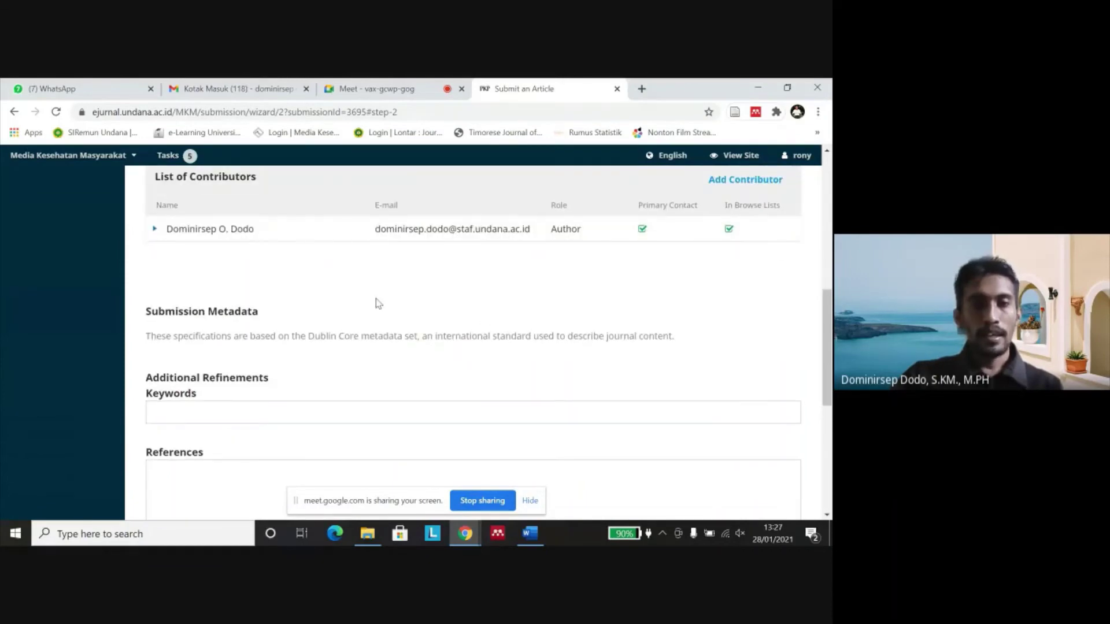
pyautogui.scroll(-2, 373, 300)
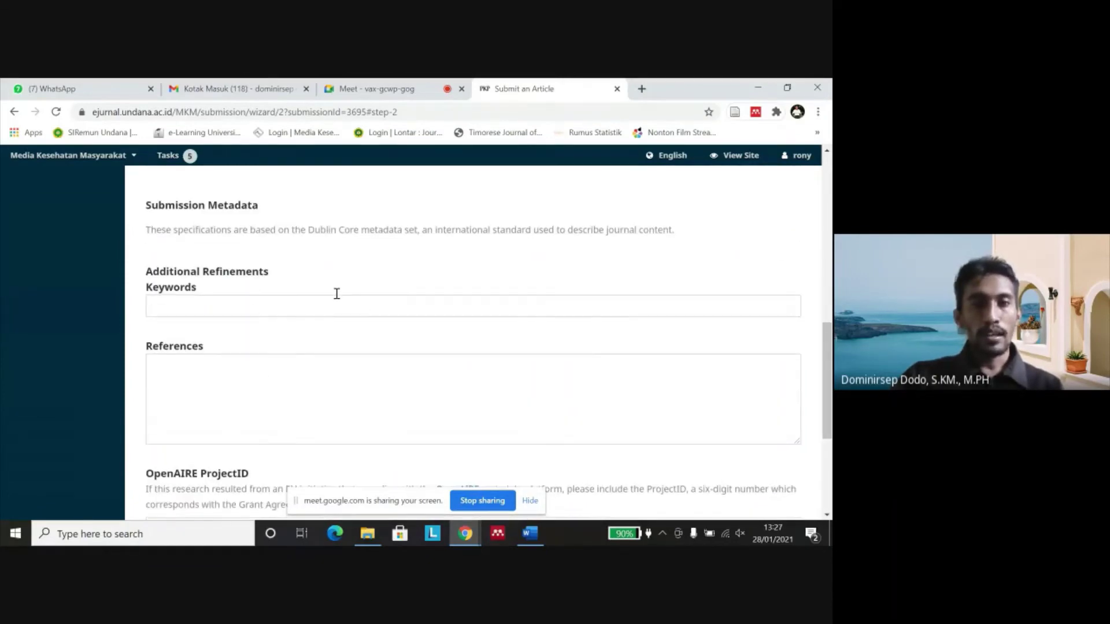
pyautogui.scroll(3, 336, 294)
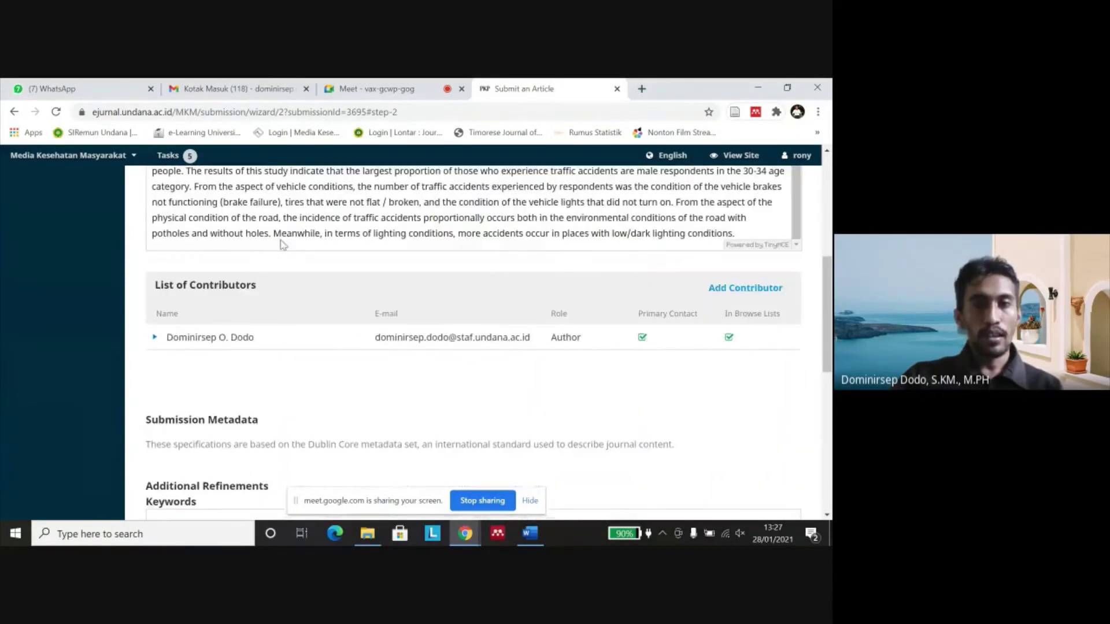
pyautogui.scroll(-3, 300, 354)
pyautogui.click(273, 308)
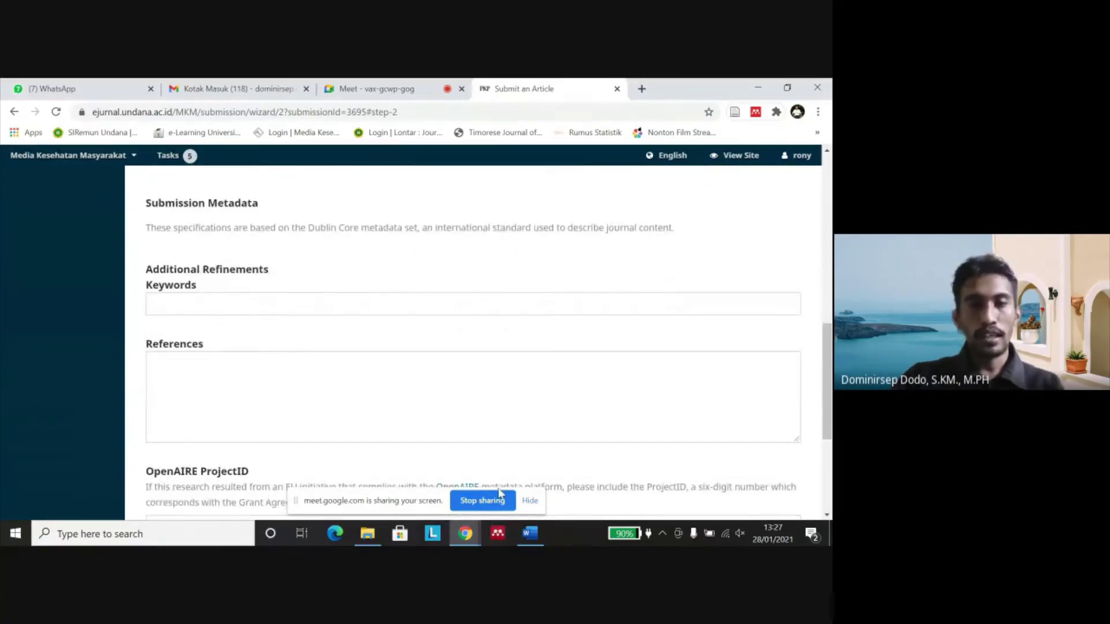
pyautogui.click(531, 534)
pyautogui.rightClick(283, 374)
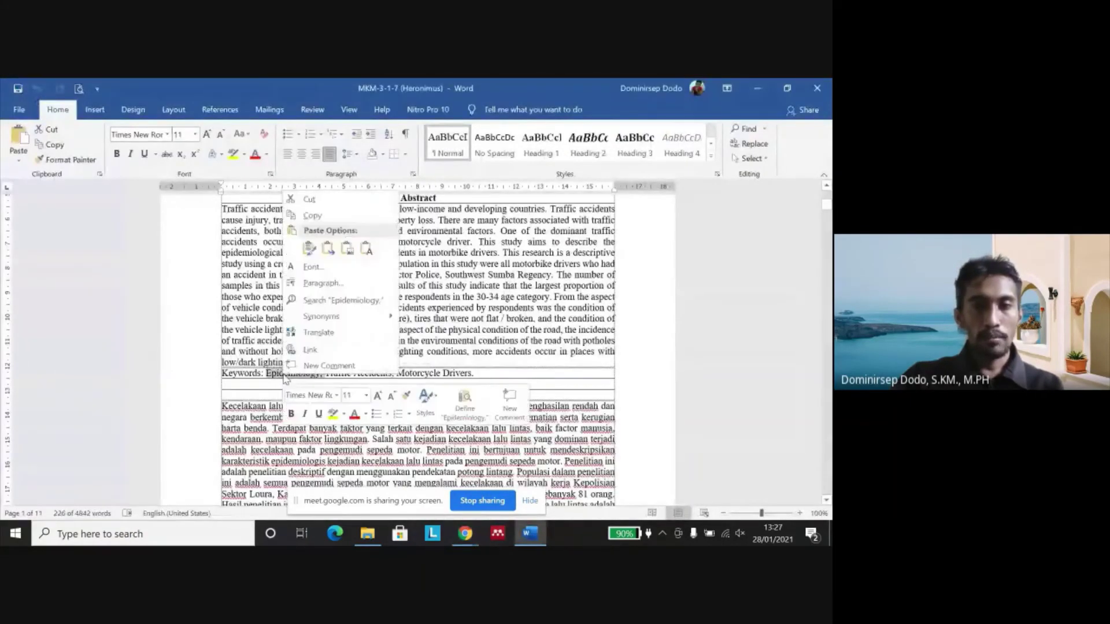
pyautogui.click(315, 217)
# Step: Switch back to the submission form in Chrome and add Epidemiology as a keyword in the Submission Metadata
pyautogui.click(468, 536)
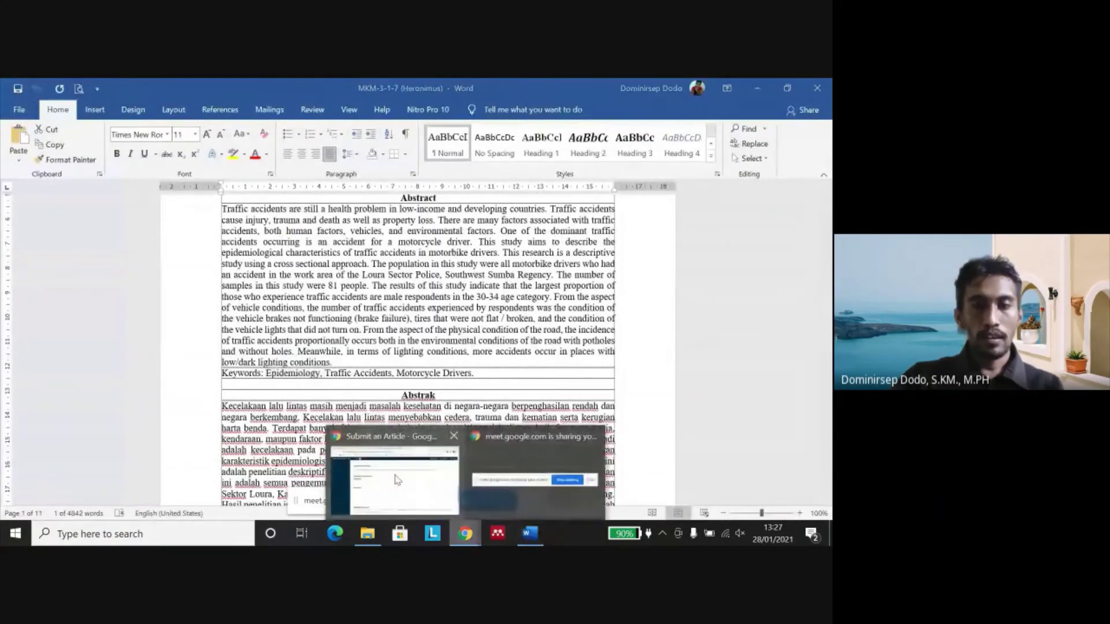
pyautogui.click(398, 480)
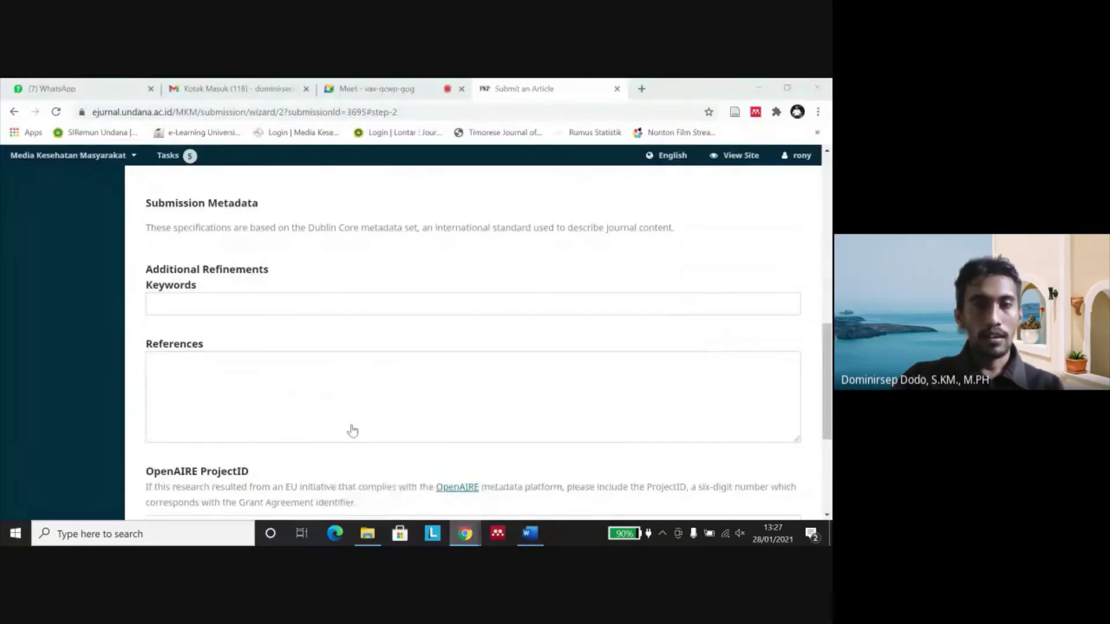
pyautogui.rightClick(232, 304)
pyautogui.click(276, 199)
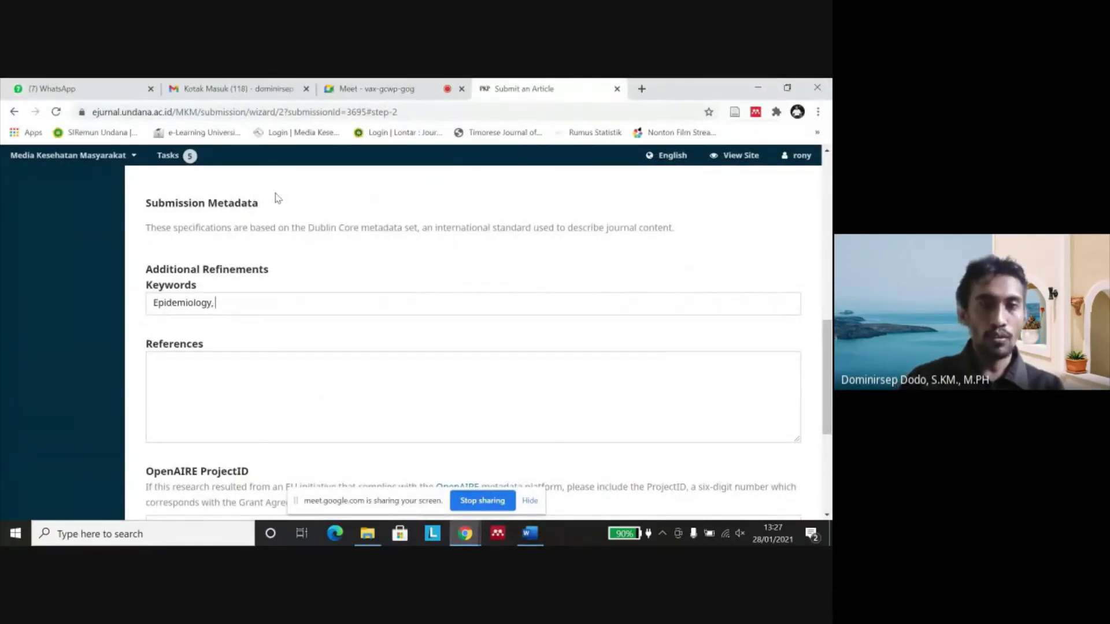
pyautogui.press('Return')
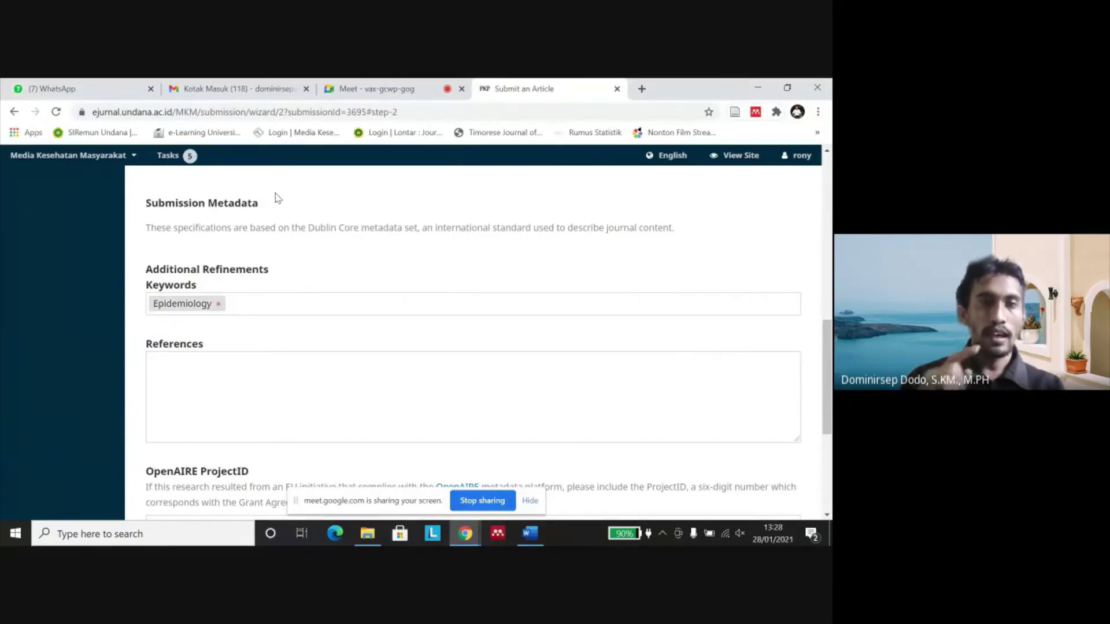
# Step: Switch to Word and copy the keyword Traffic Accidents from the English keywords line
pyautogui.click(528, 535)
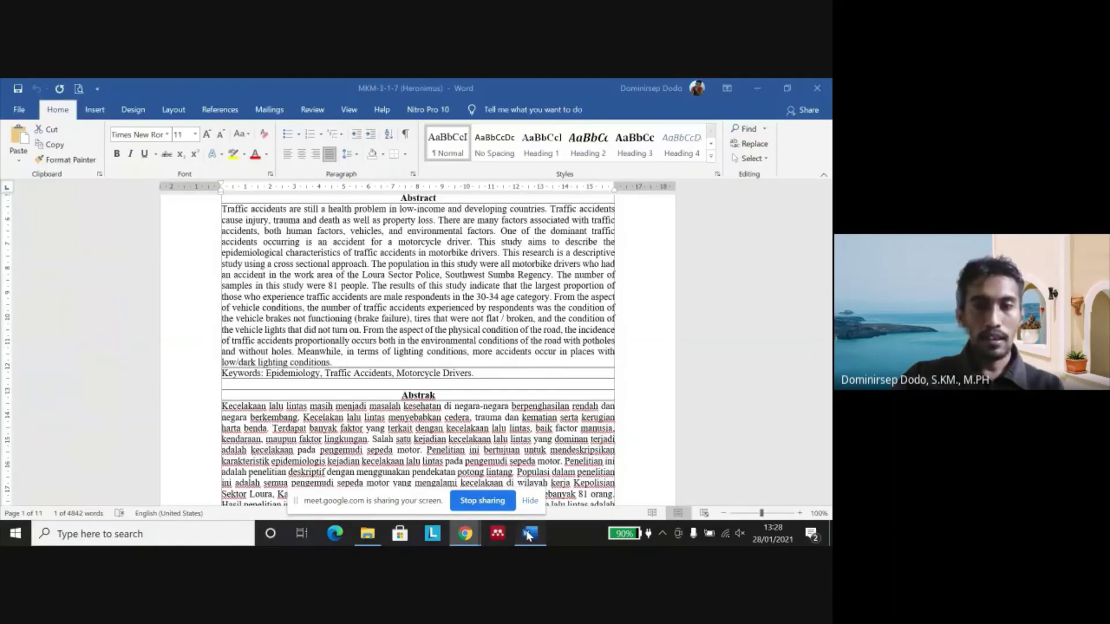
pyautogui.moveTo(392, 374); pyautogui.dragTo(327, 376)
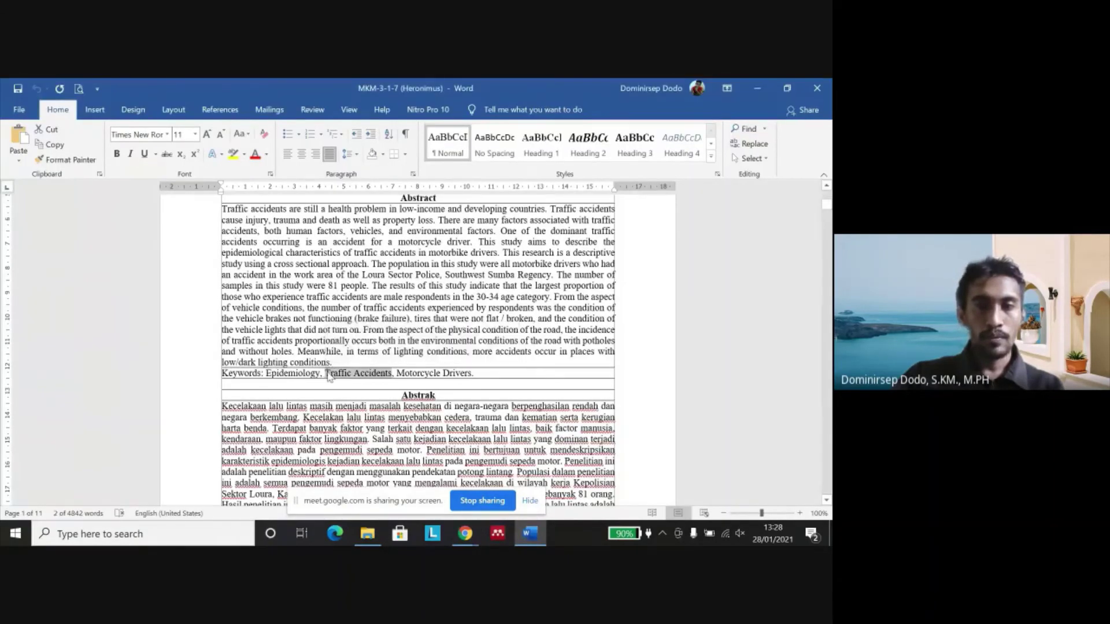
pyautogui.rightClick(327, 375)
pyautogui.click(366, 209)
pyautogui.click(366, 208)
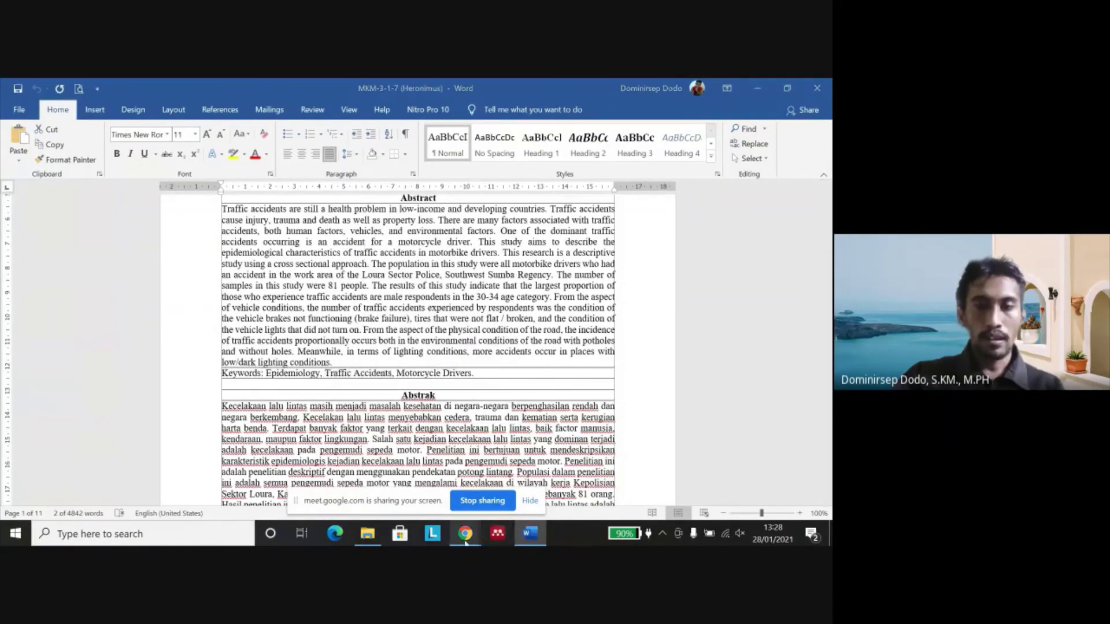
# Step: Return to the submission form in Chrome and add Traffic Accidents as the second keyword
pyautogui.moveTo(465, 533)
pyautogui.click(405, 484)
pyautogui.rightClick(241, 303)
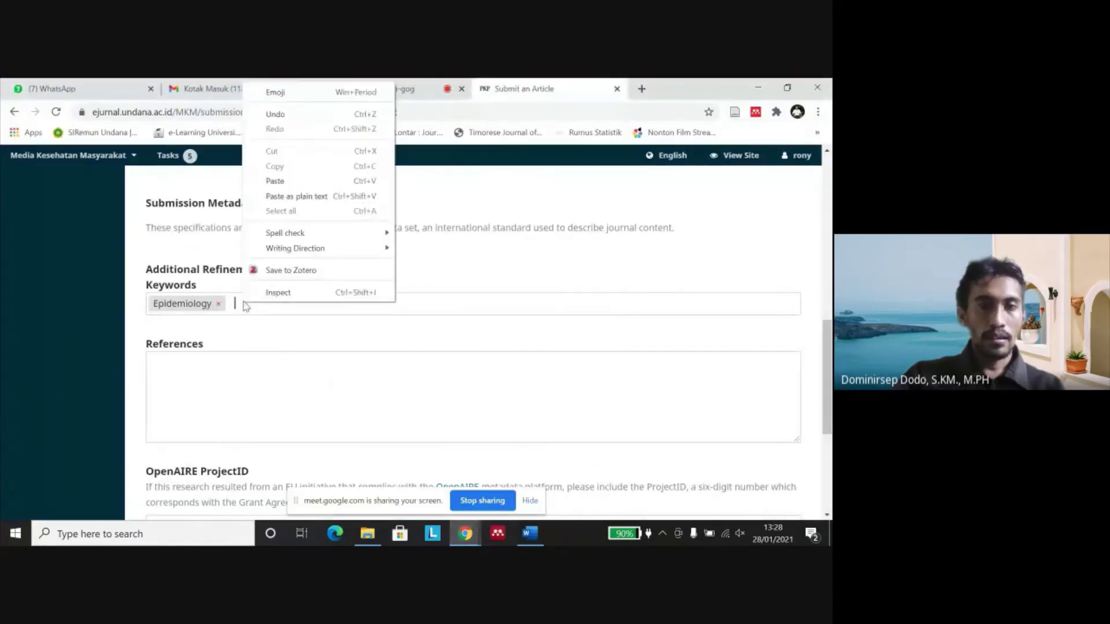
pyautogui.click(302, 196)
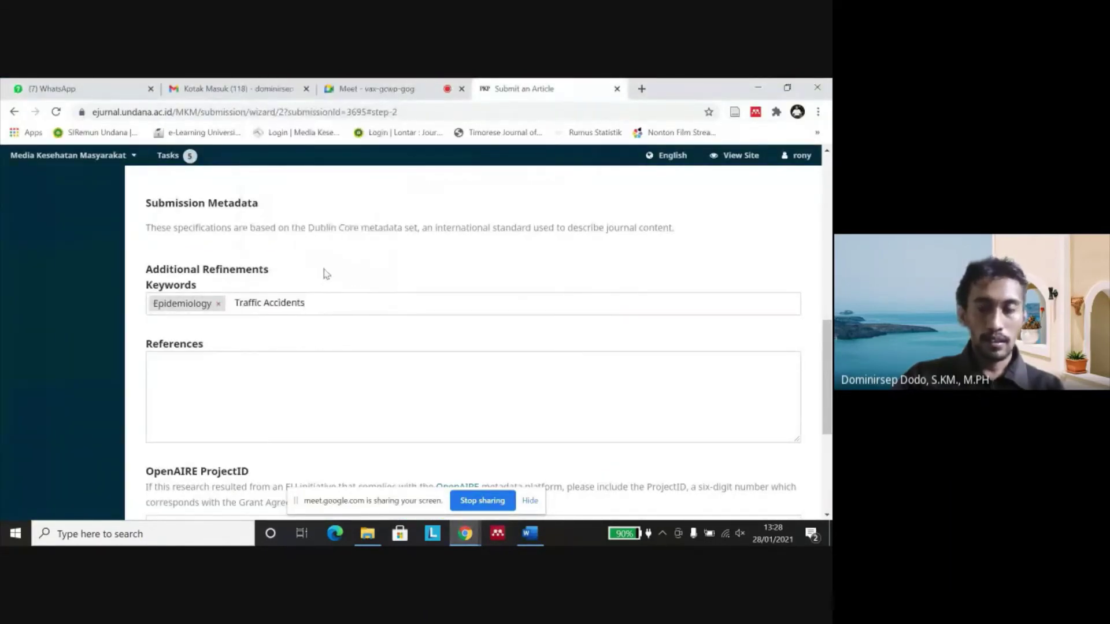
pyautogui.press('Return')
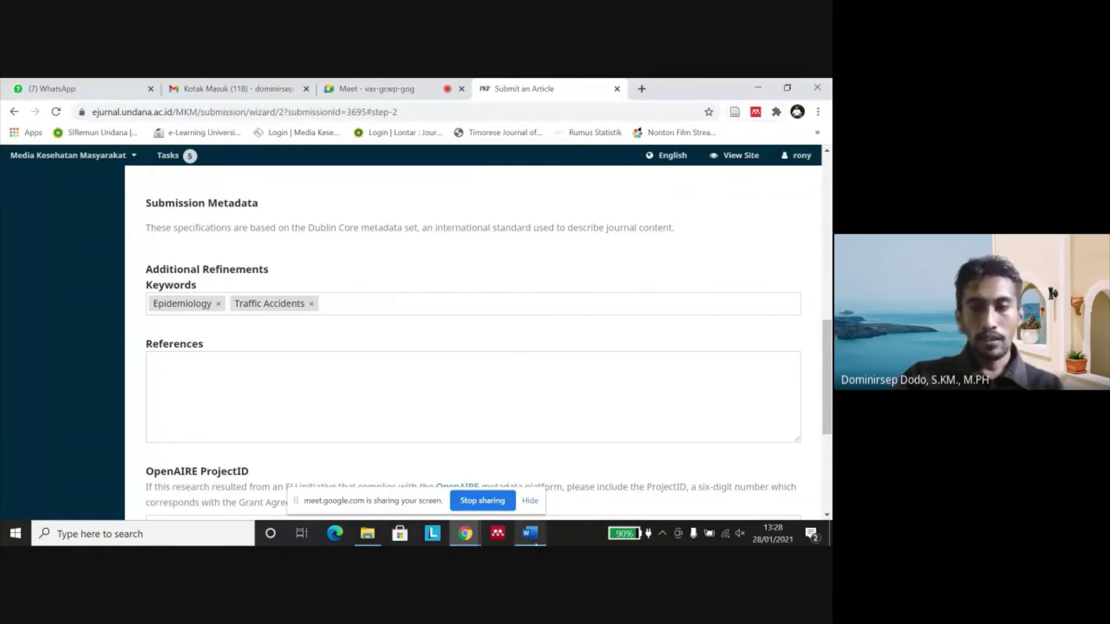
# Step: Switch to the manuscript in Word and copy the keyword Motorcycle Drivers from the English keywords line
pyautogui.click(536, 543)
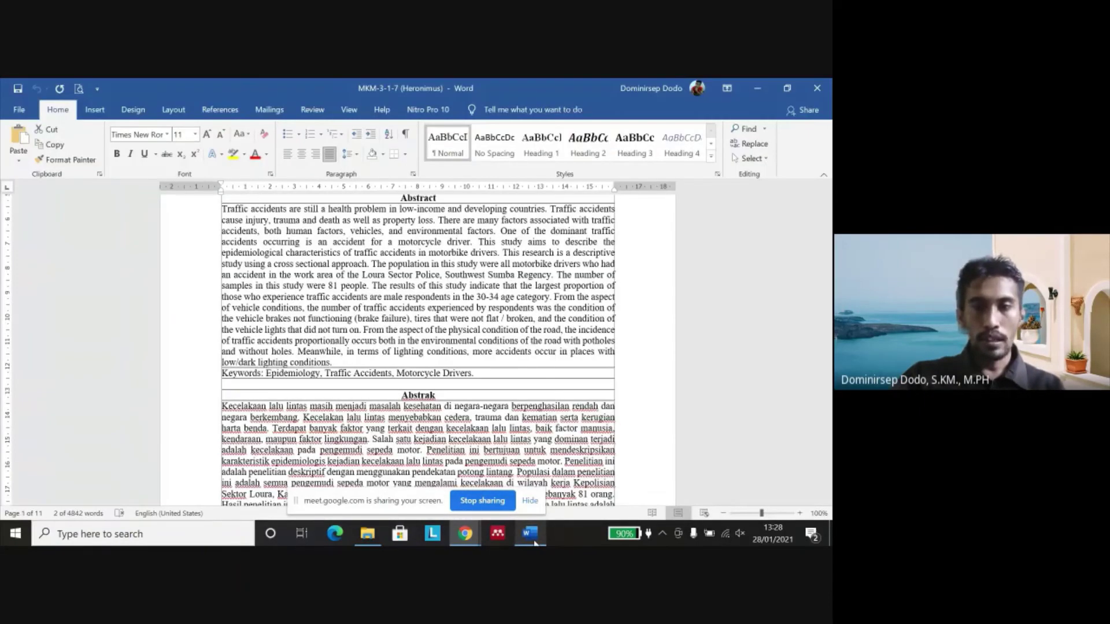
pyautogui.moveTo(396, 373); pyautogui.dragTo(473, 373)
pyautogui.rightClick(410, 374)
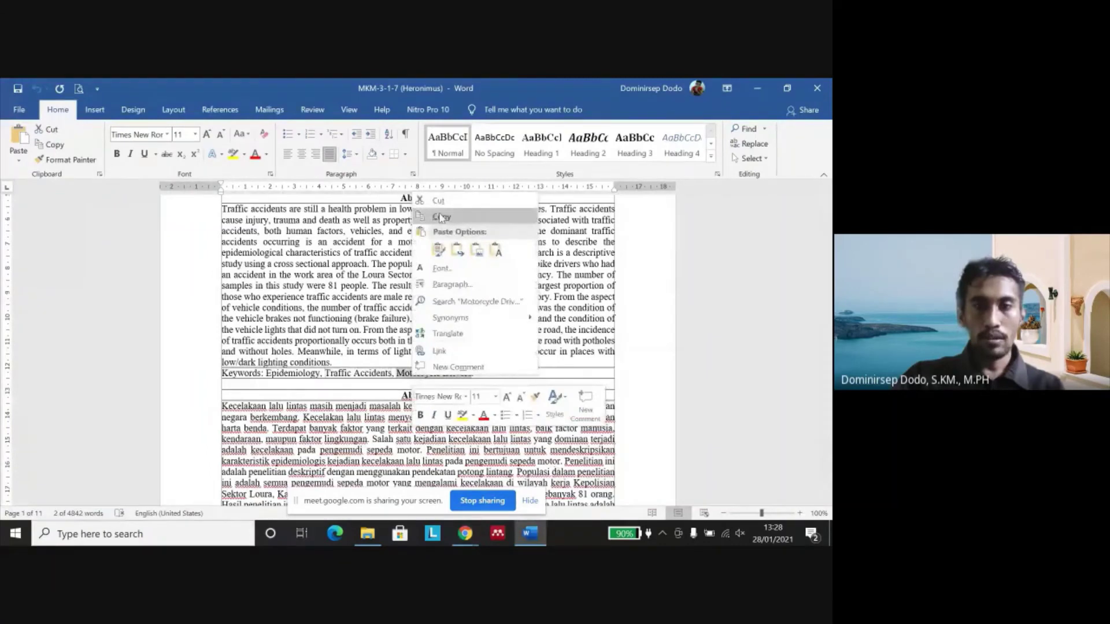
pyautogui.click(440, 214)
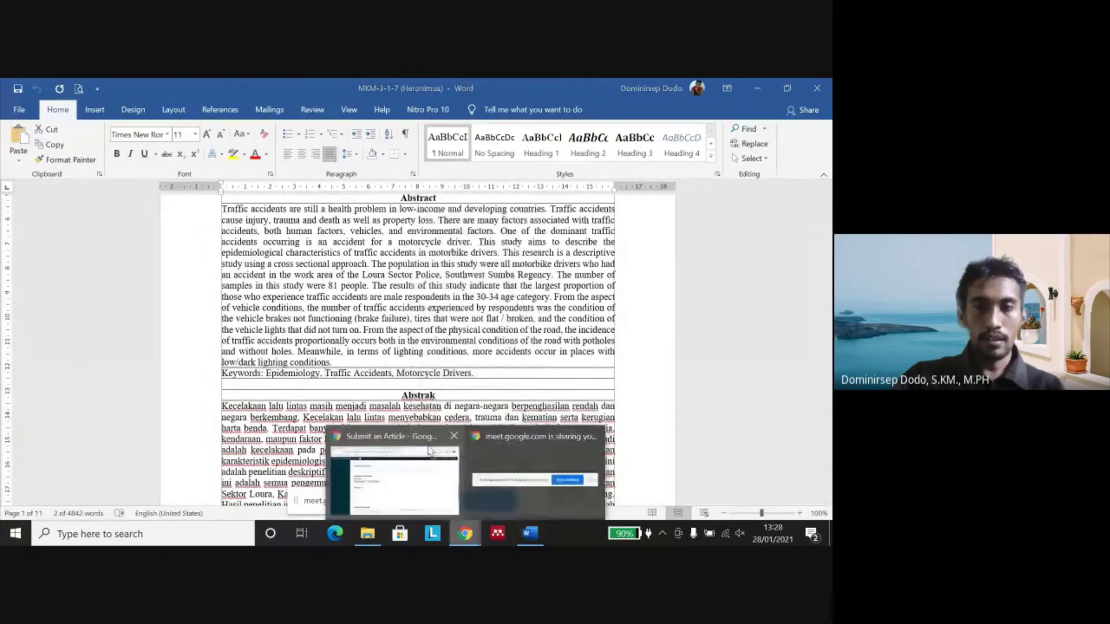
# Step: Return to the submission form in Chrome and add Motorcycle Drivers as the third keyword
pyautogui.click(465, 534)
pyautogui.click(340, 307)
pyautogui.rightClick(340, 306)
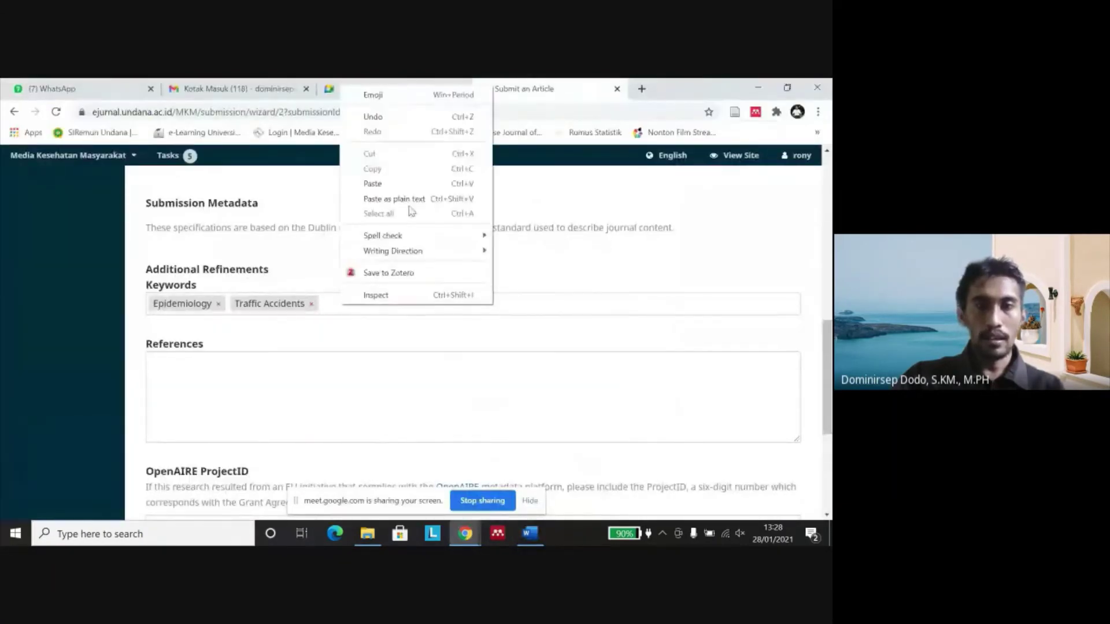
pyautogui.click(414, 184)
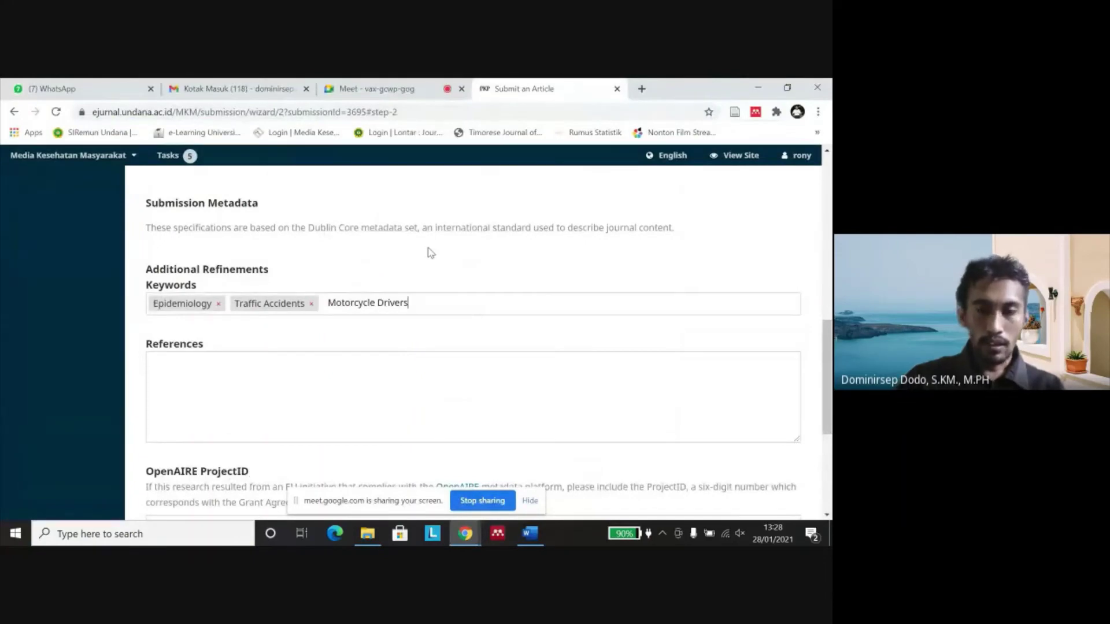
pyautogui.press('Return')
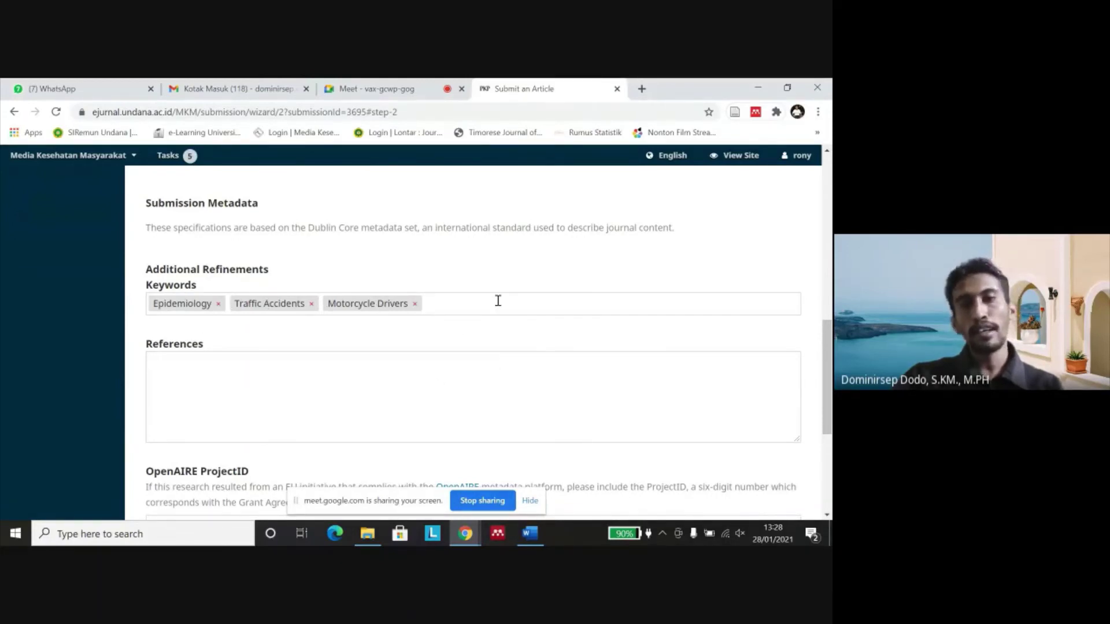
# Step: Switch to Word and copy the complete reference list under the Daftar Pustaka heading at the end of the manuscript
pyautogui.scroll(-2, 317, 310)
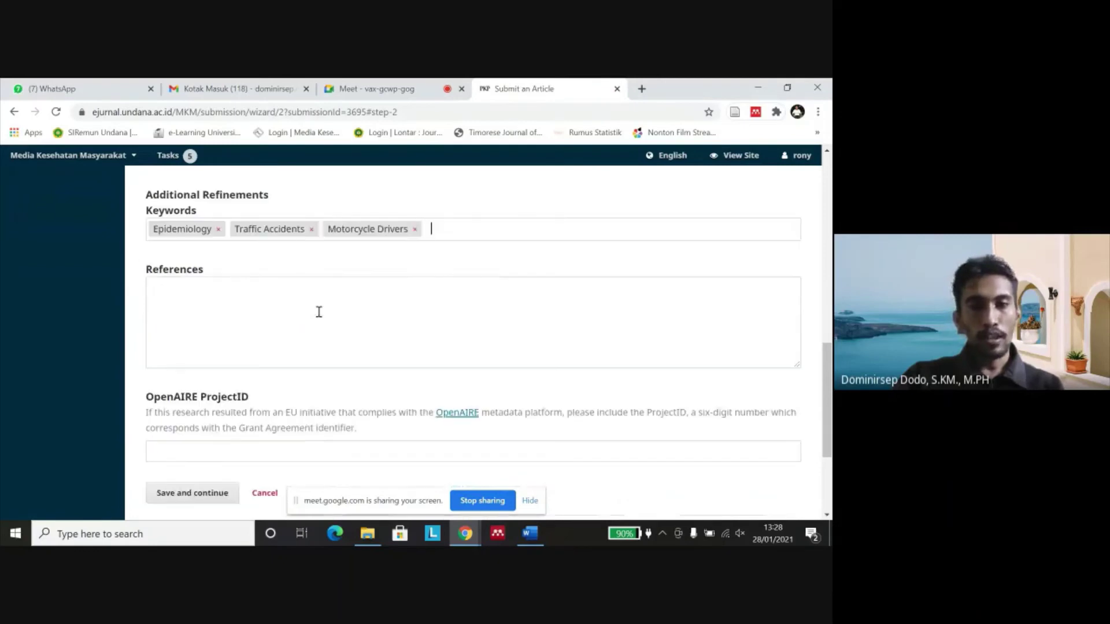
pyautogui.click(263, 286)
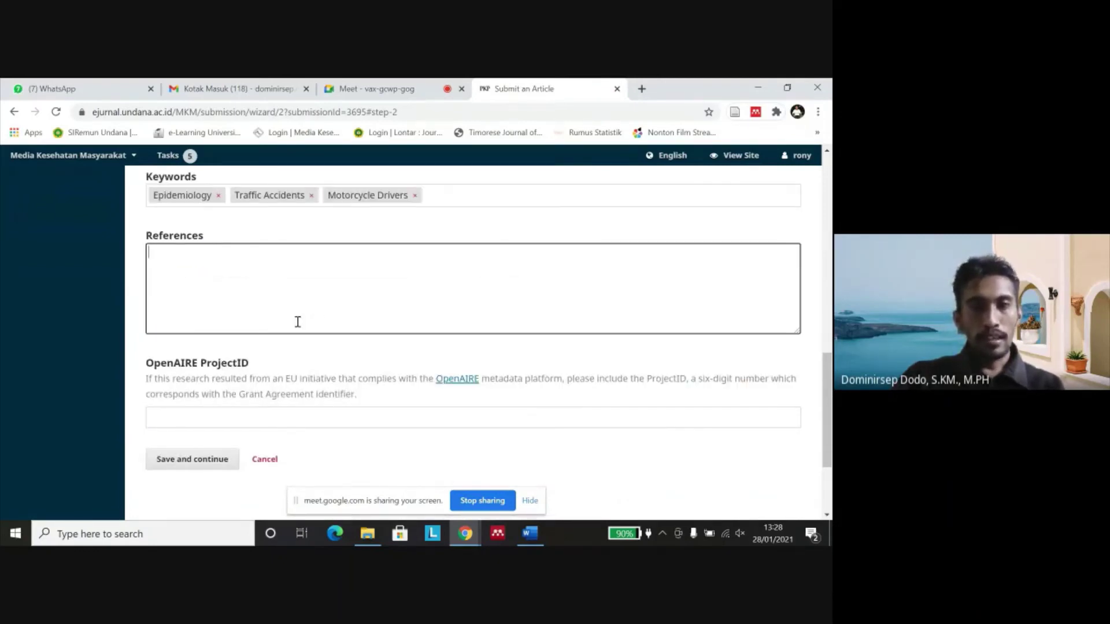
pyautogui.scroll(2, 294, 310)
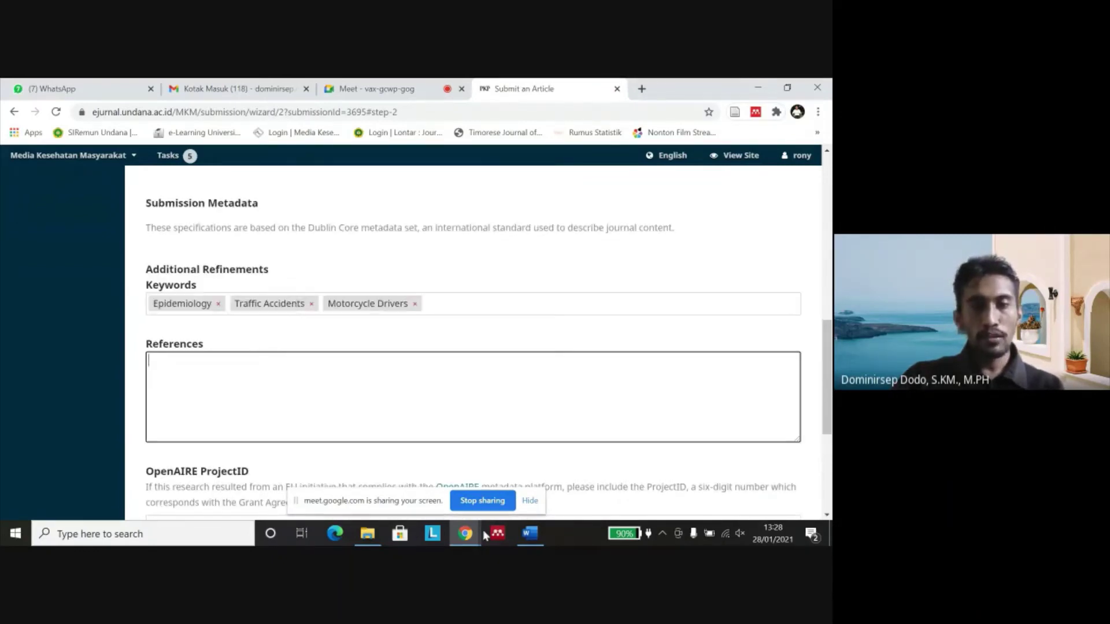
pyautogui.click(536, 540)
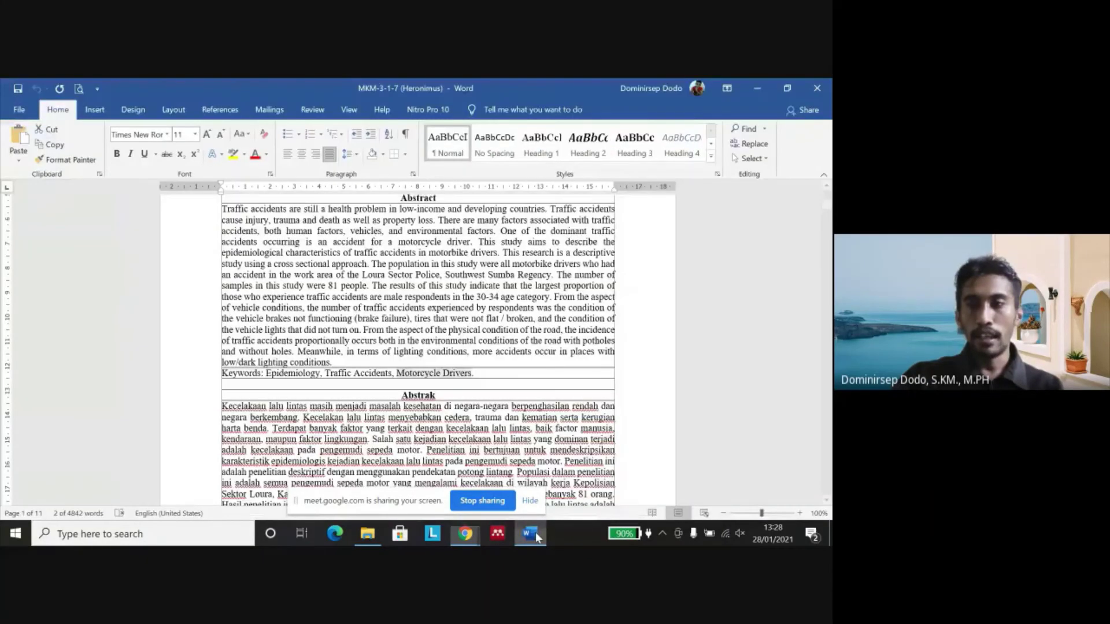
pyautogui.moveTo(827, 203); pyautogui.dragTo(827, 478)
pyautogui.moveTo(512, 434); pyautogui.dragTo(223, 400)
pyautogui.rightClick(383, 427)
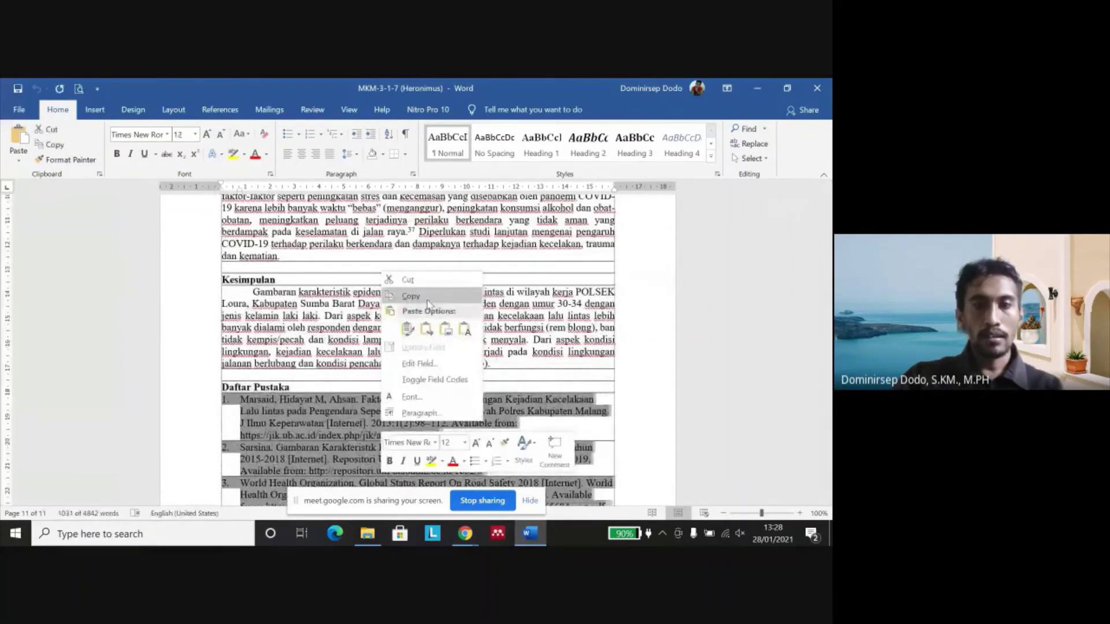
pyautogui.click(428, 299)
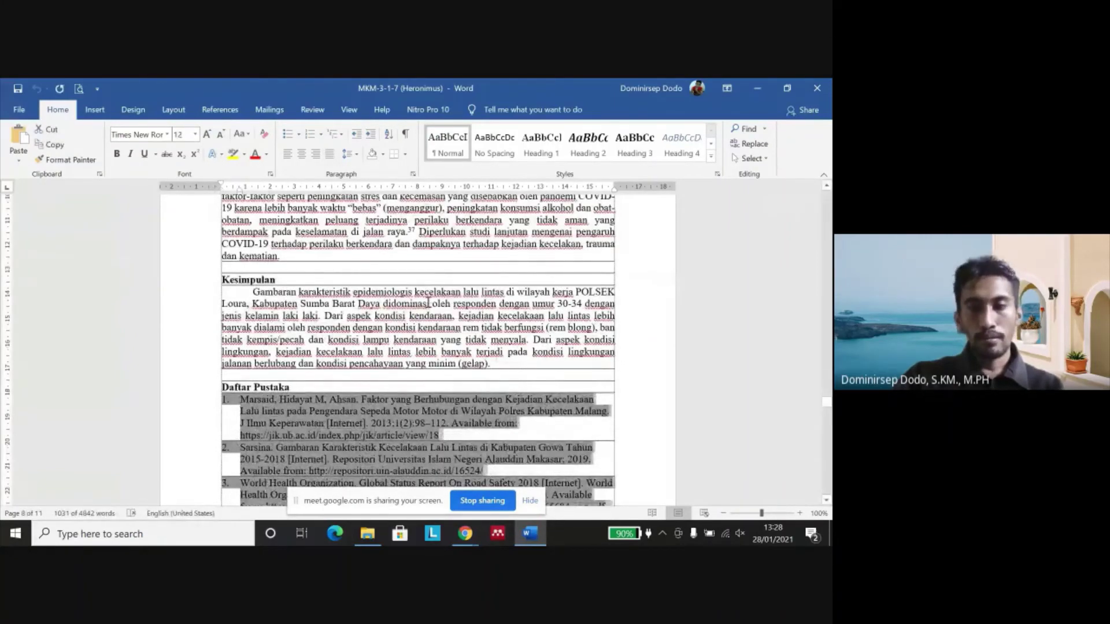
# Step: Return to the submission form in Chrome, paste the reference list into References and remove the trailing blank line
pyautogui.moveTo(468, 539)
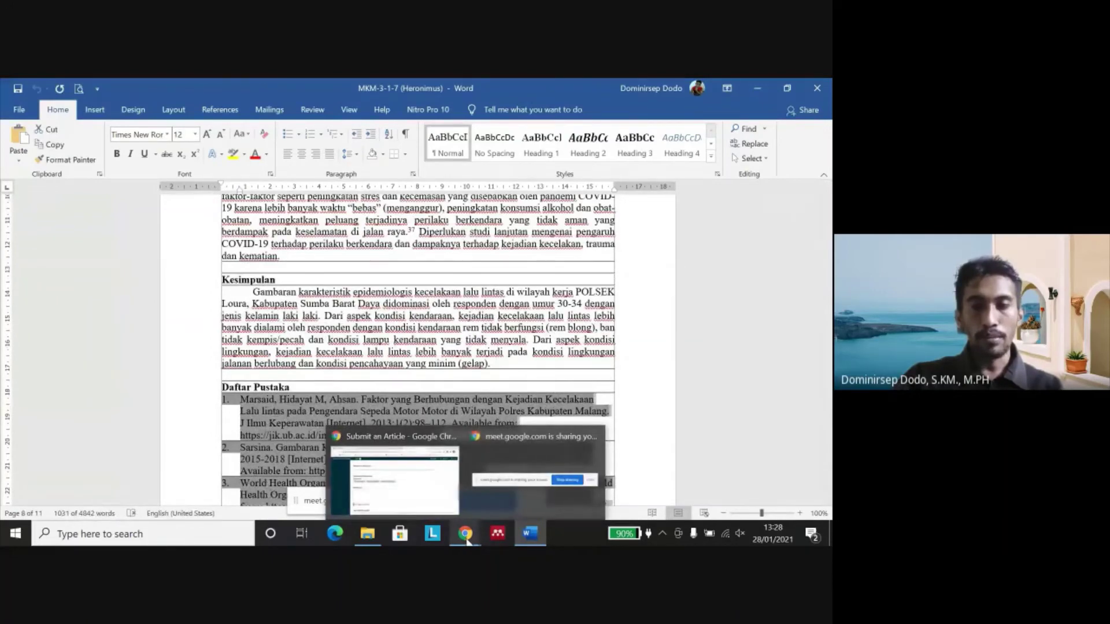
pyautogui.click(370, 463)
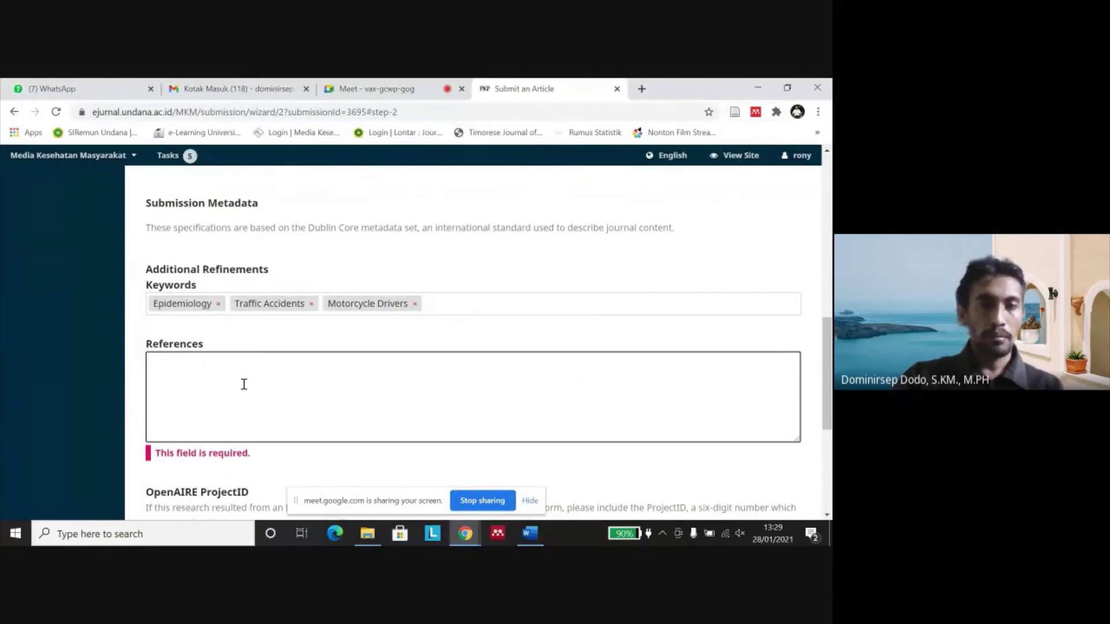
pyautogui.rightClick(203, 376)
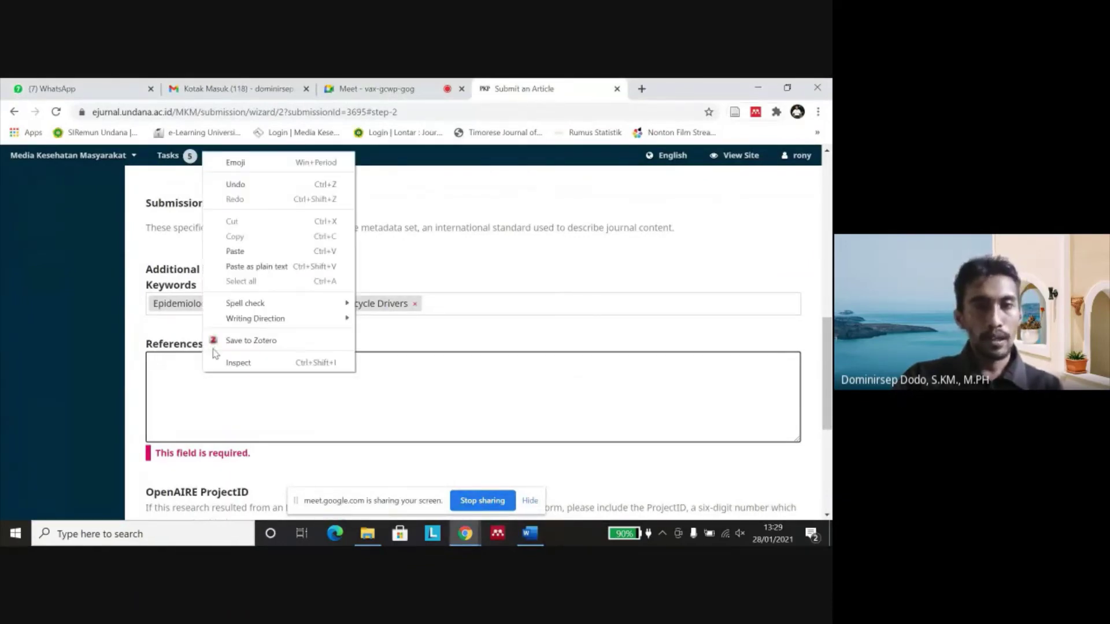
pyautogui.click(236, 251)
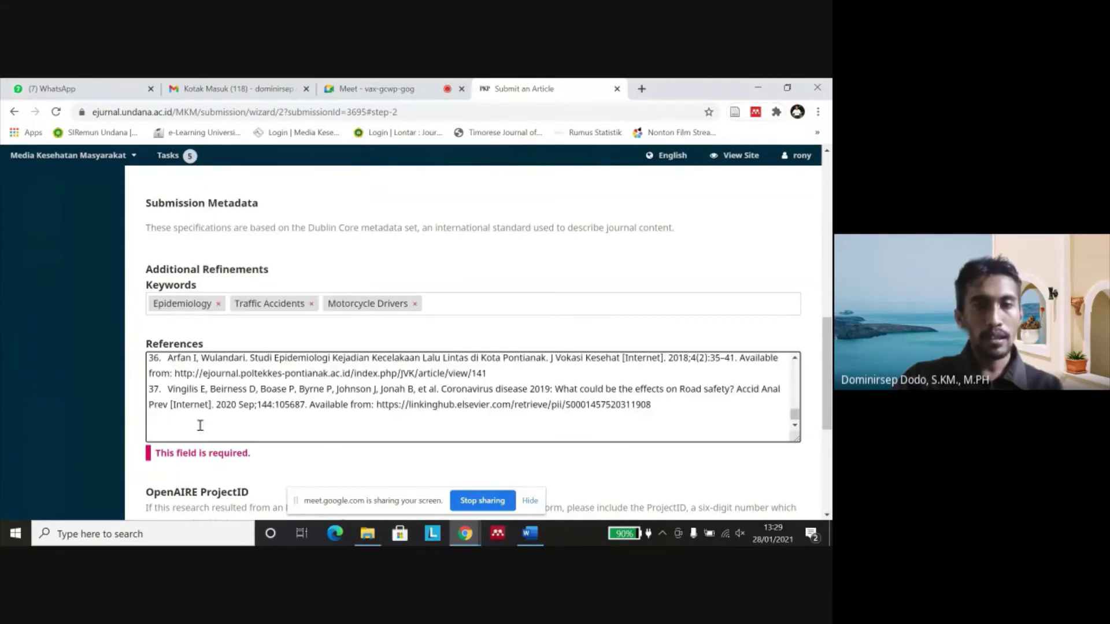
pyautogui.press('BackSpace')
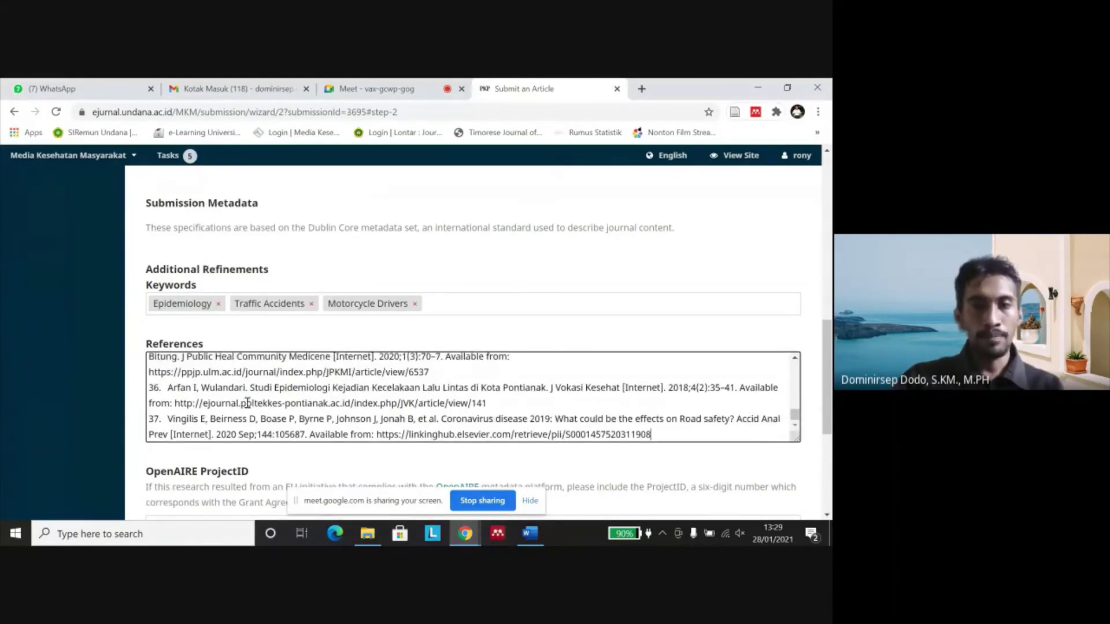
# Step: Delete the blank lines between references 30 and 31 in the References field
pyautogui.scroll(5, 251, 397)
pyautogui.click(237, 420)
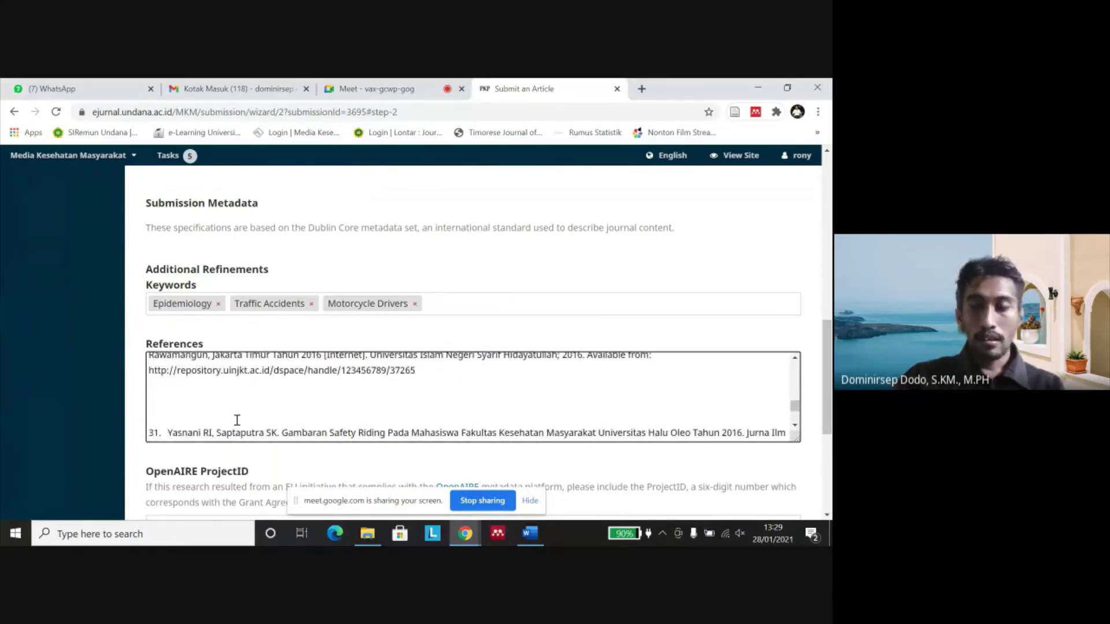
pyautogui.press('BackSpace')
pyautogui.press('BackSpace')
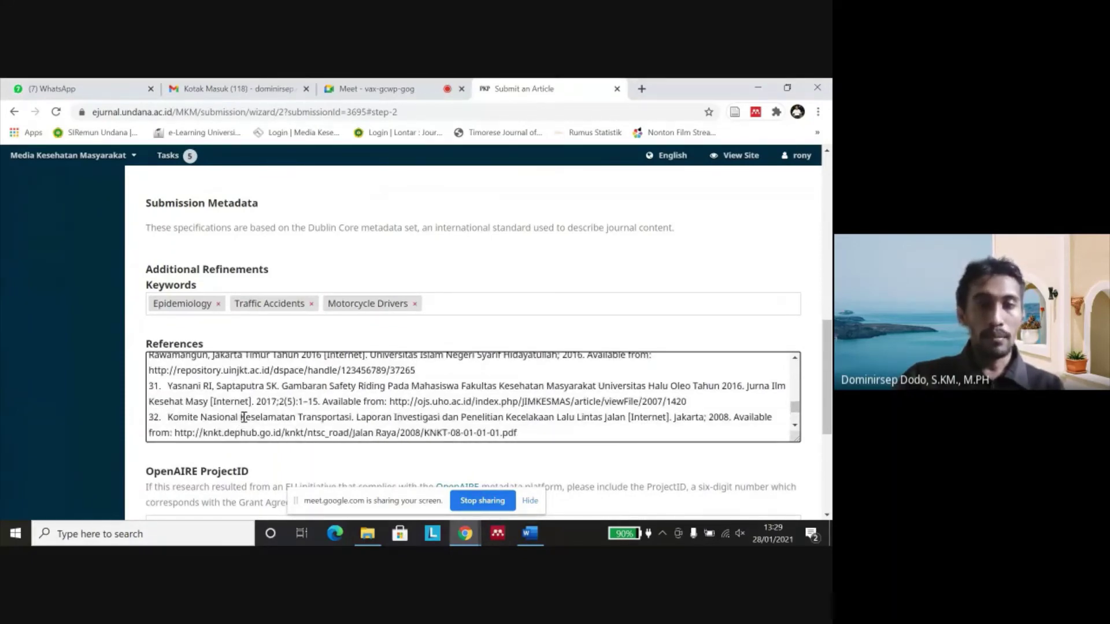
# Step: Review the pasted references and other metadata, and save the form to continue to the Confirmation stage
pyautogui.scroll(20, 243, 417)
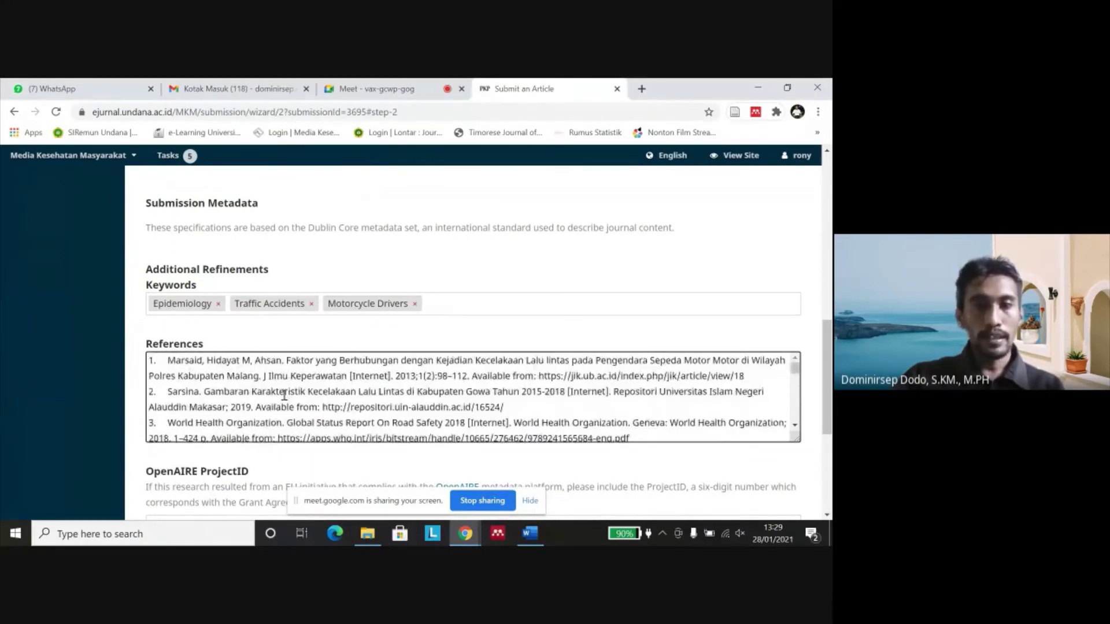
pyautogui.scroll(-20, 230, 379)
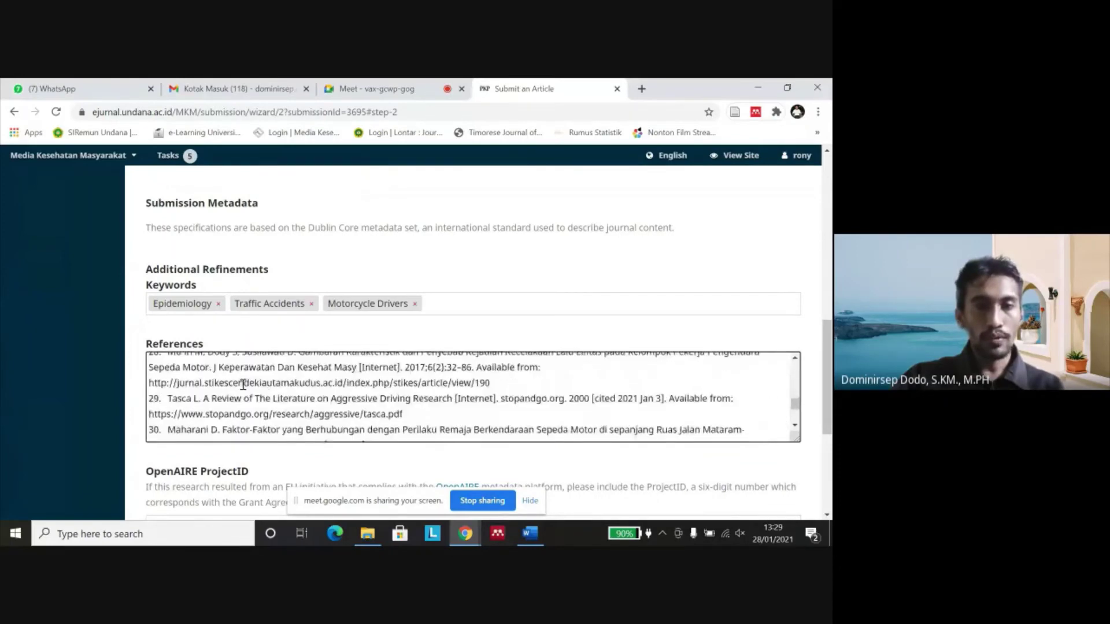
pyautogui.scroll(-6, 245, 387)
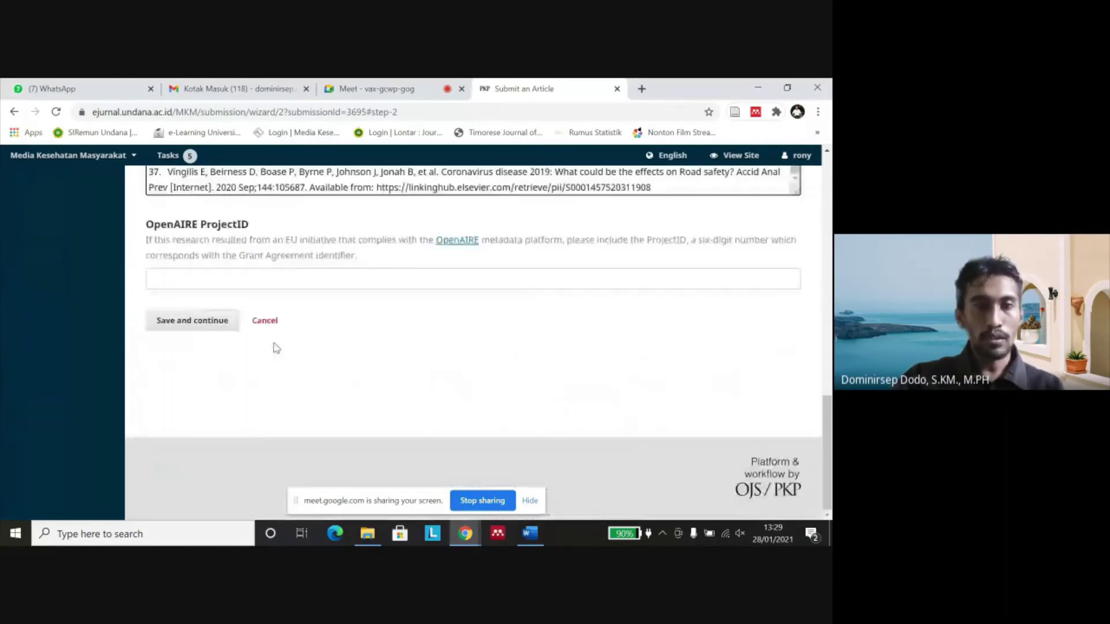
pyautogui.scroll(12, 275, 347)
pyautogui.scroll(-5, 293, 336)
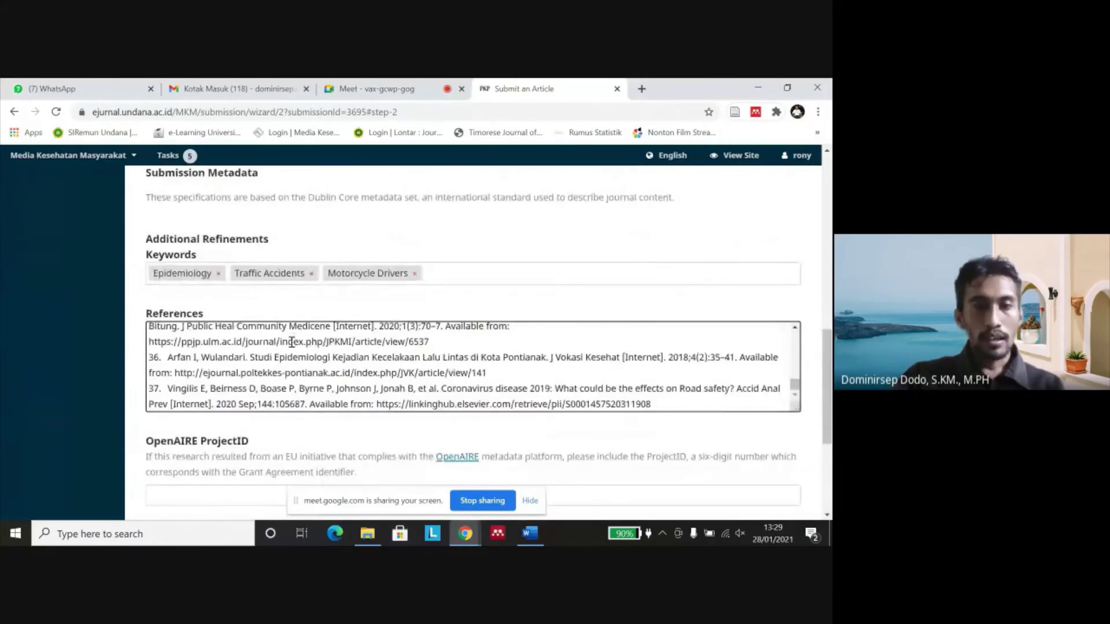
pyautogui.scroll(-4, 294, 342)
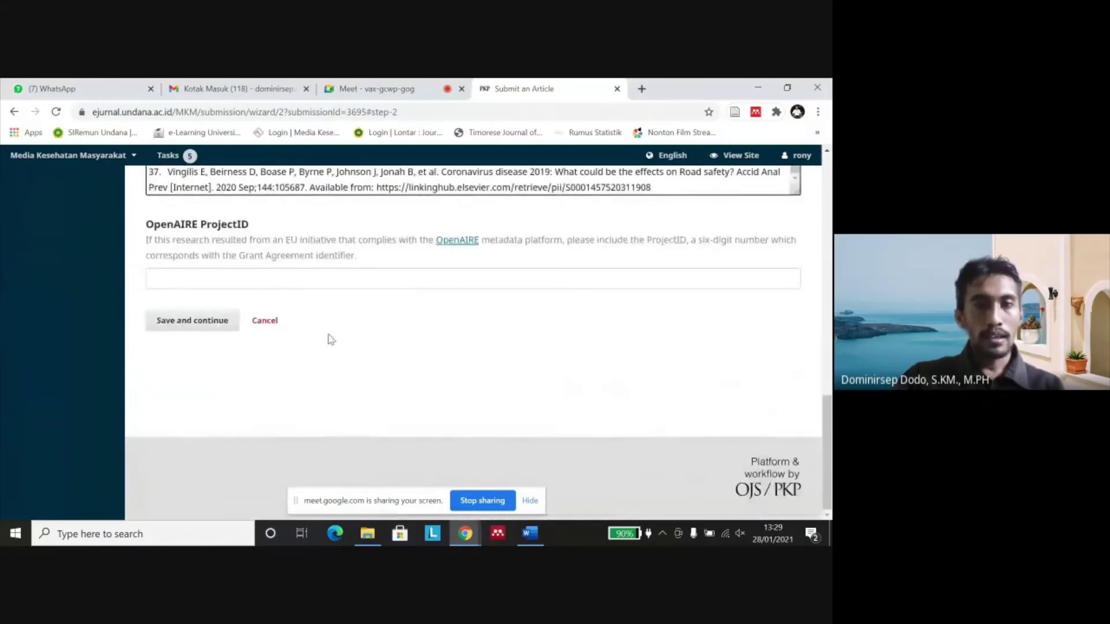
pyautogui.scroll(5, 335, 330)
pyautogui.scroll(-3, 347, 312)
pyautogui.scroll(4, 355, 300)
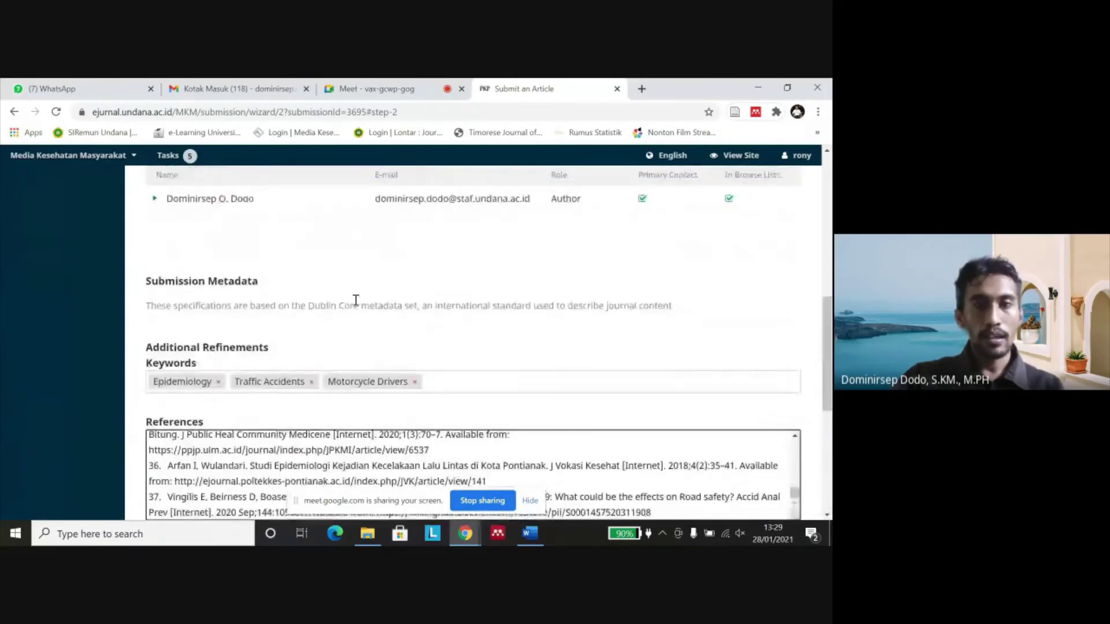
pyautogui.scroll(5, 347, 307)
pyautogui.scroll(-9, 260, 324)
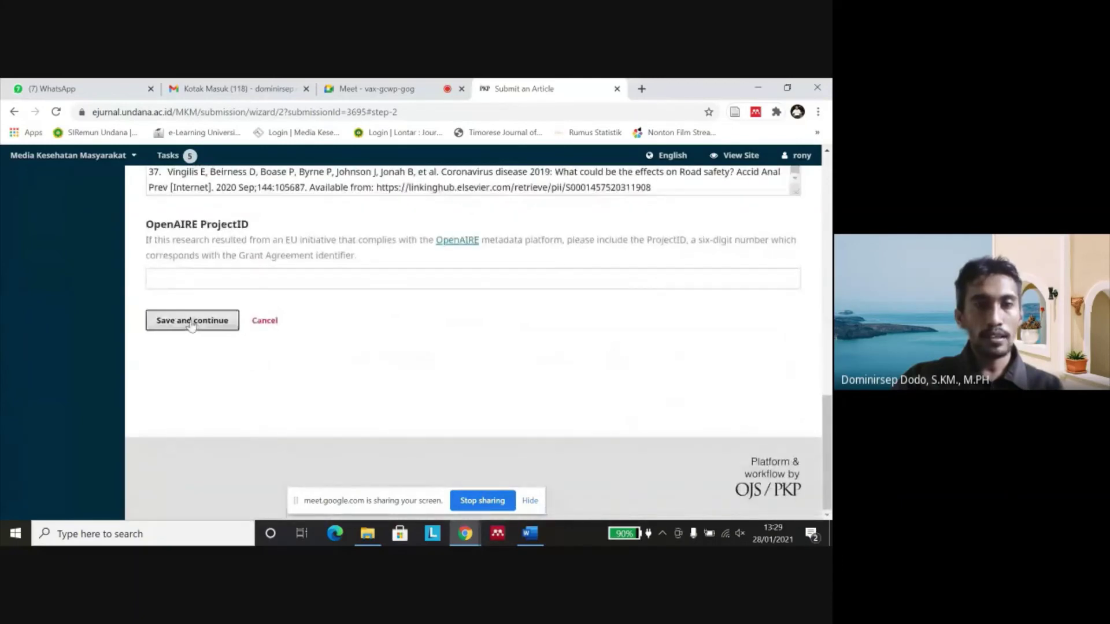
pyautogui.click(191, 324)
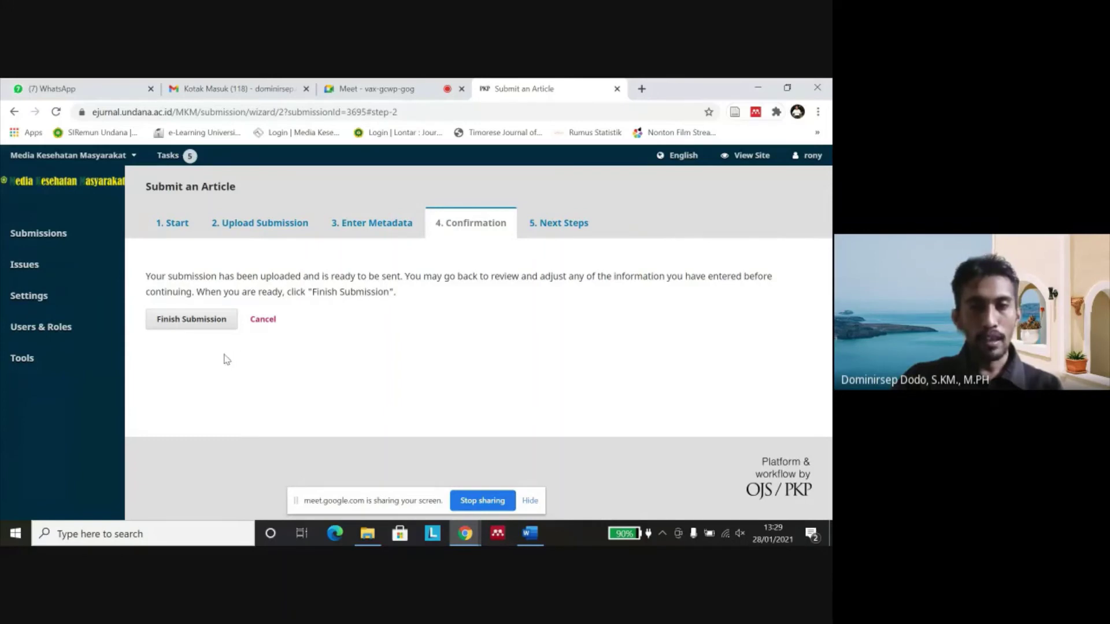
# Step: Request finishing the submission and cancel at the confirmation dialog
pyautogui.click(193, 322)
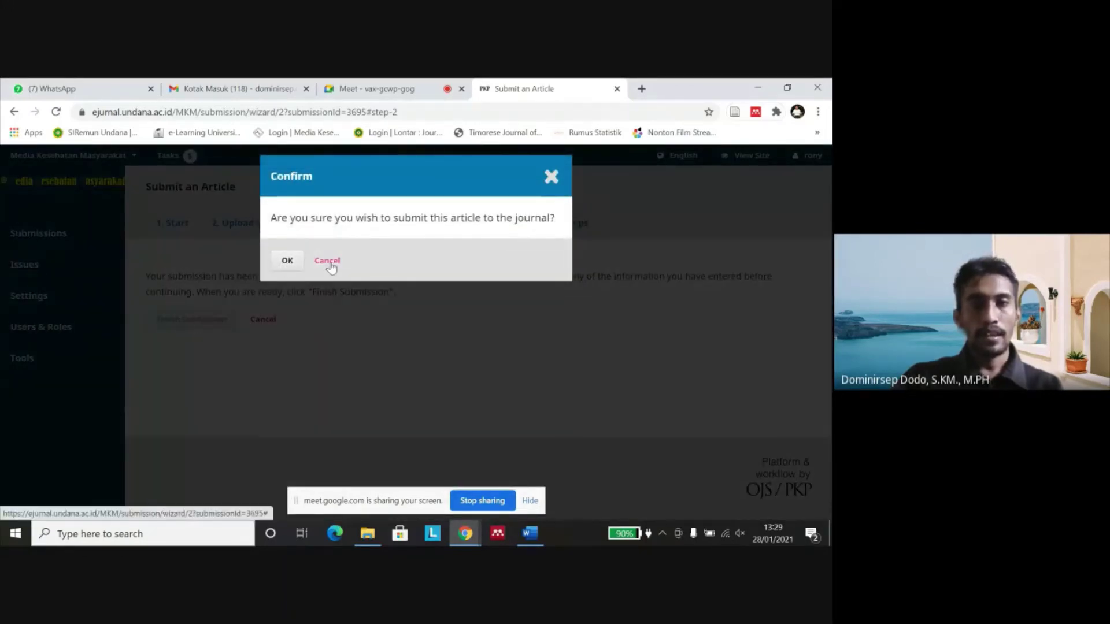
pyautogui.click(328, 262)
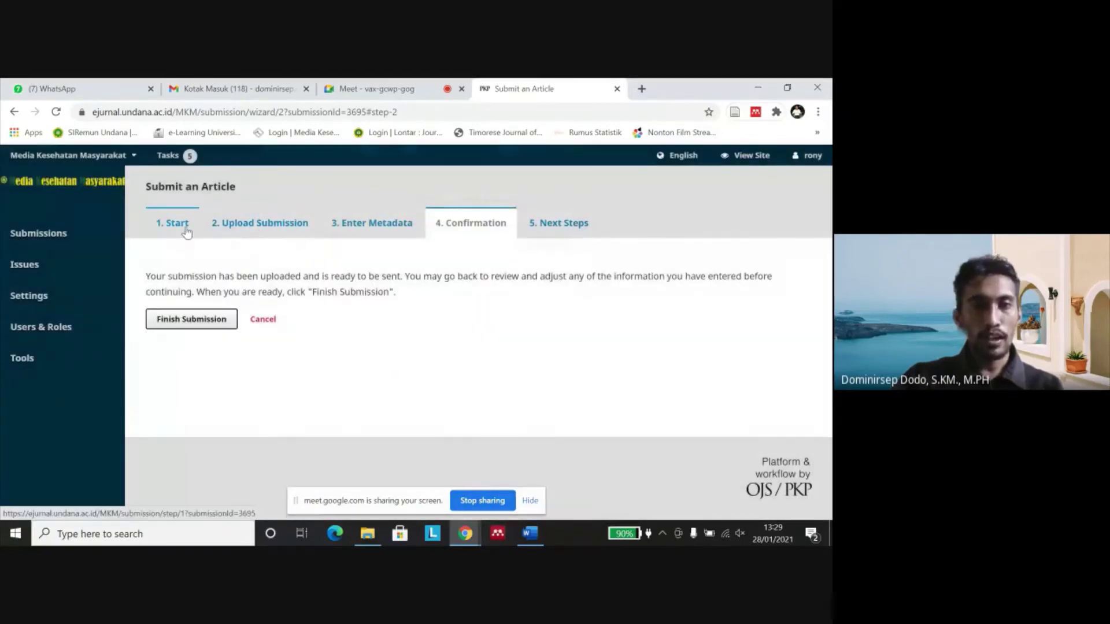
# Step: Revisit the Start and Enter Metadata stages of the wizard to review the submission's entries, and return to Confirmation
pyautogui.click(176, 223)
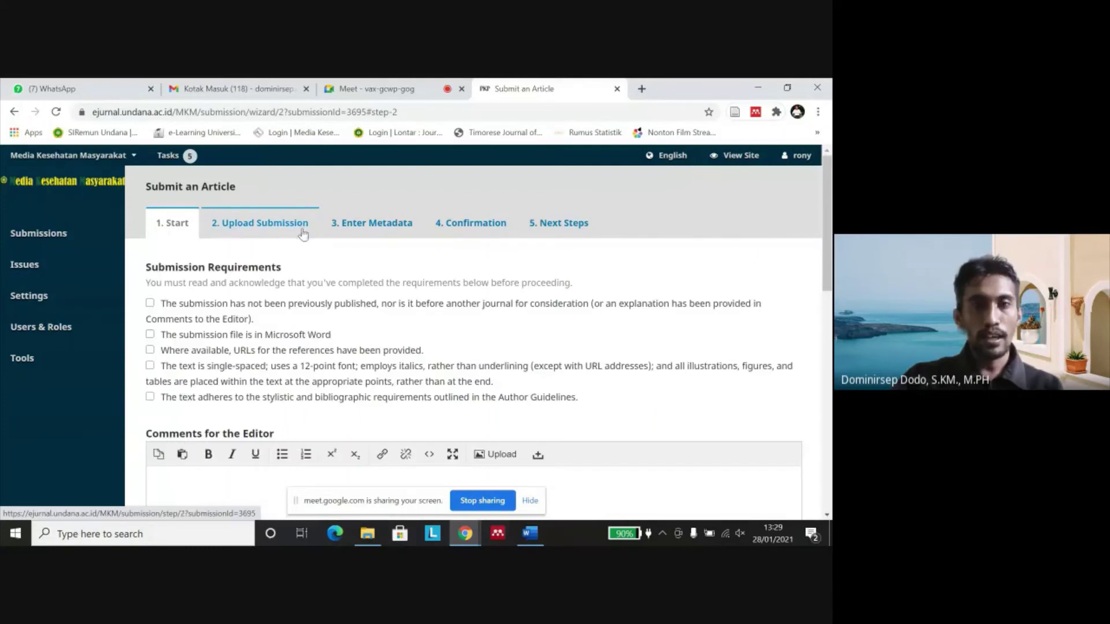
pyautogui.click(468, 225)
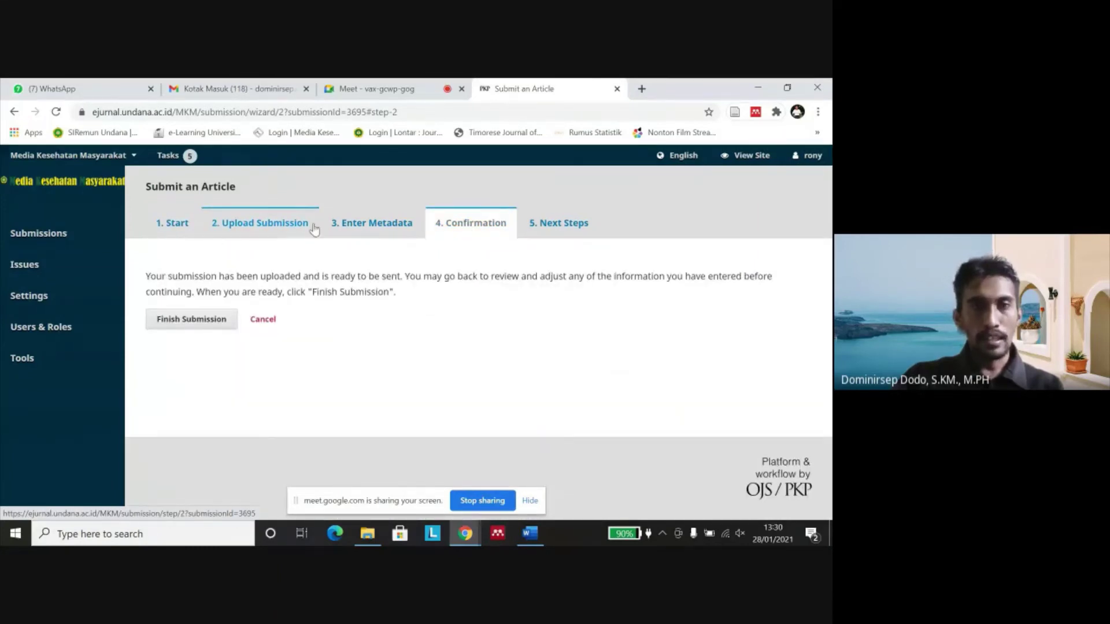
pyautogui.click(357, 227)
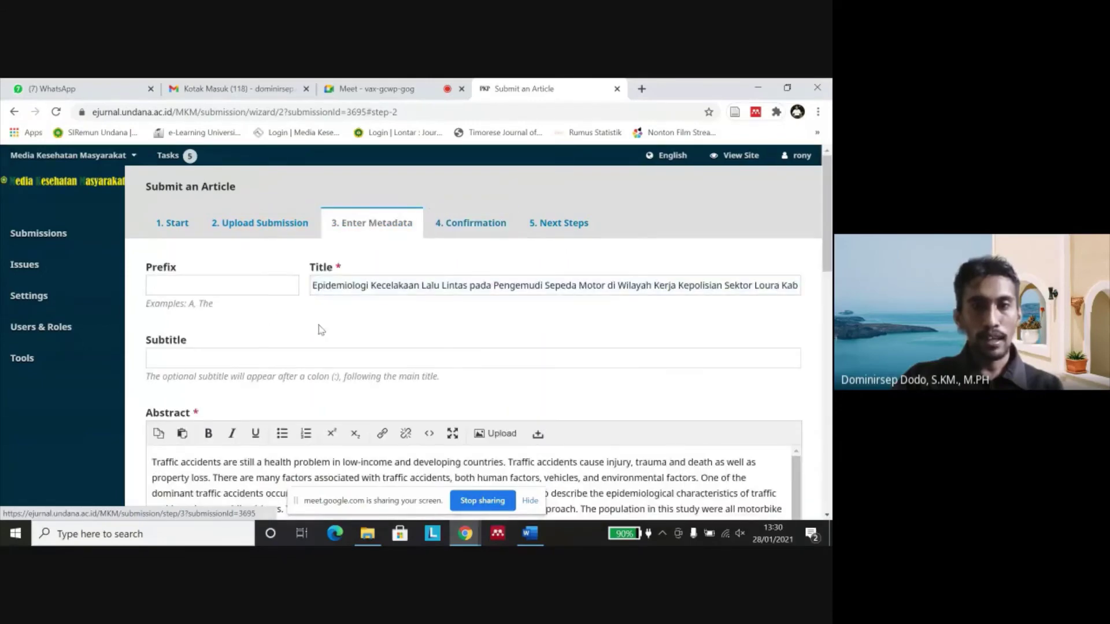
pyautogui.scroll(-10, 321, 330)
pyautogui.scroll(-4, 321, 330)
pyautogui.scroll(9, 322, 324)
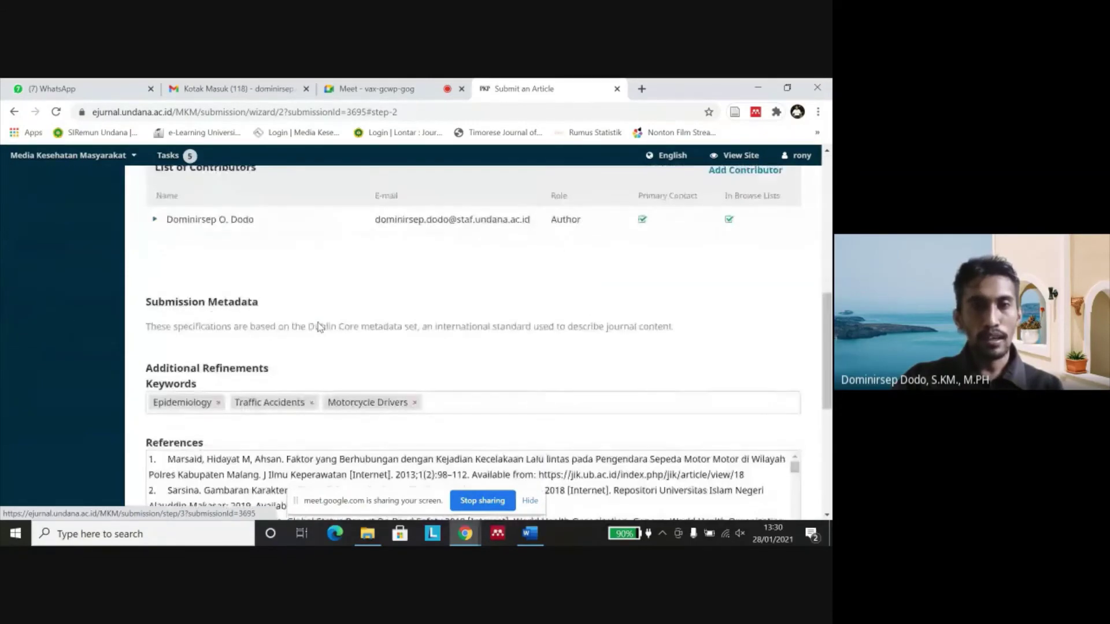
pyautogui.scroll(4, 334, 233)
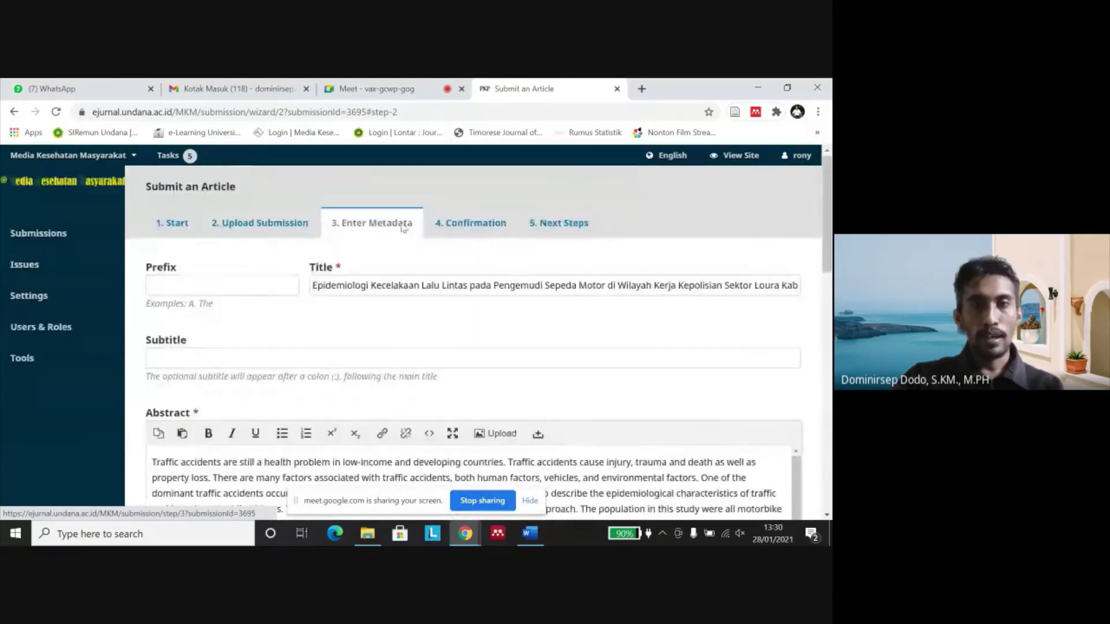
pyautogui.click(464, 226)
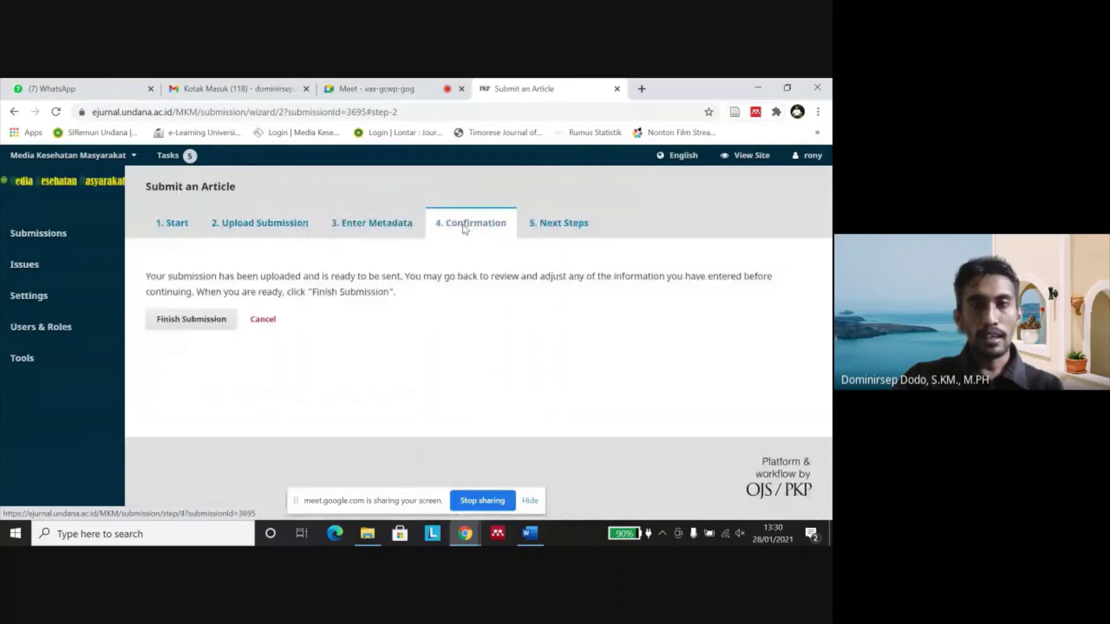
# Step: Finish the submission and confirm sending the article to the journal
pyautogui.click(189, 321)
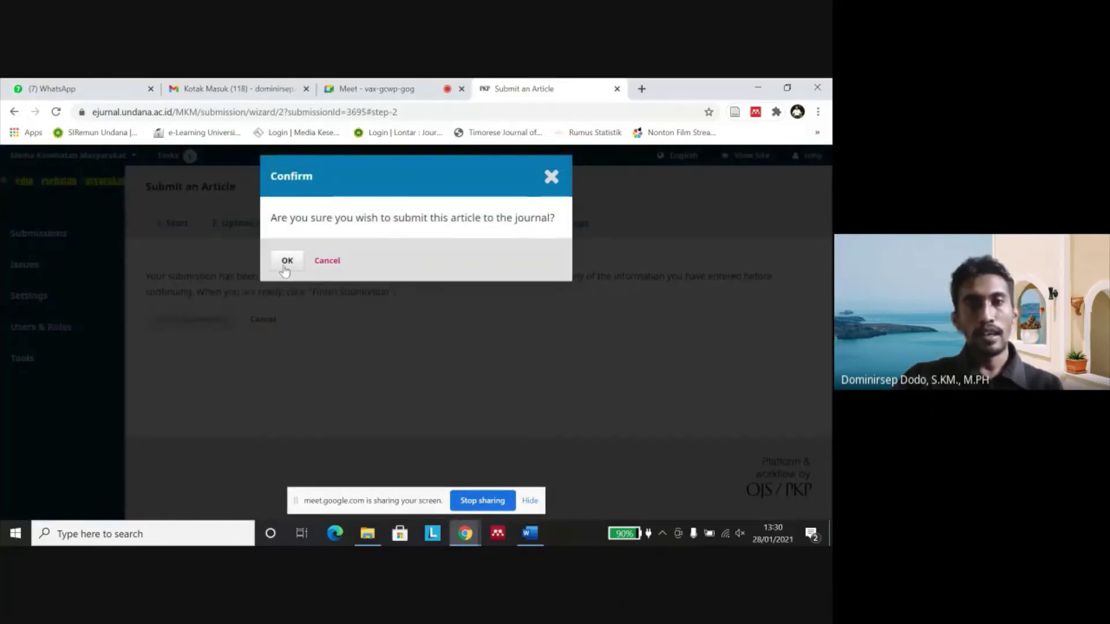
pyautogui.click(288, 262)
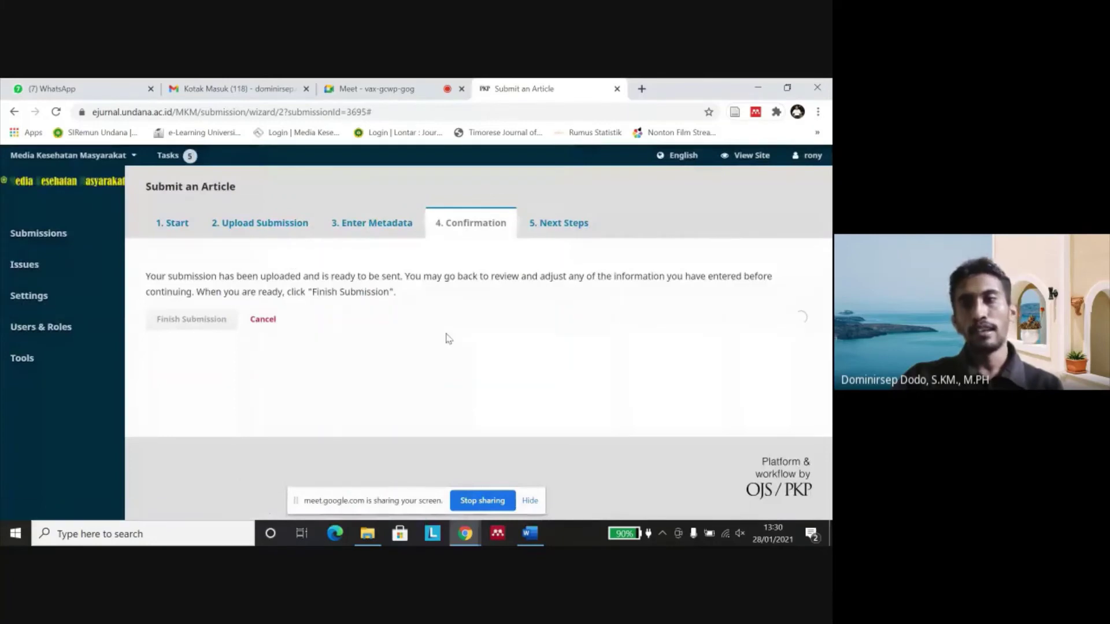
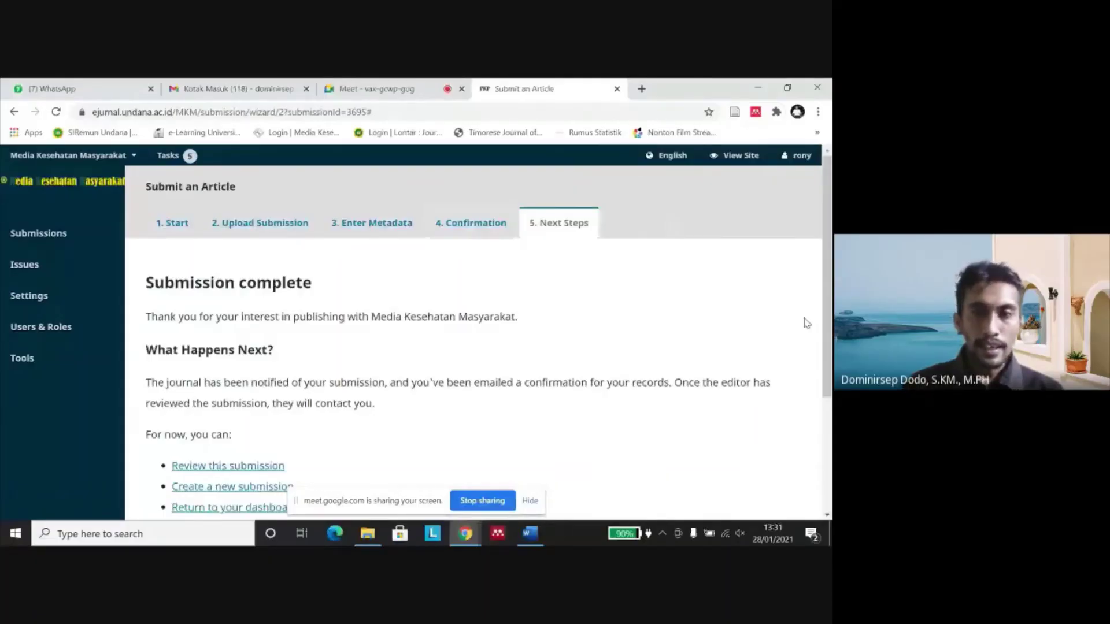
# Step: Read the submission completion page and its follow-up options, and open the review of this submission
pyautogui.scroll(-2, 529, 327)
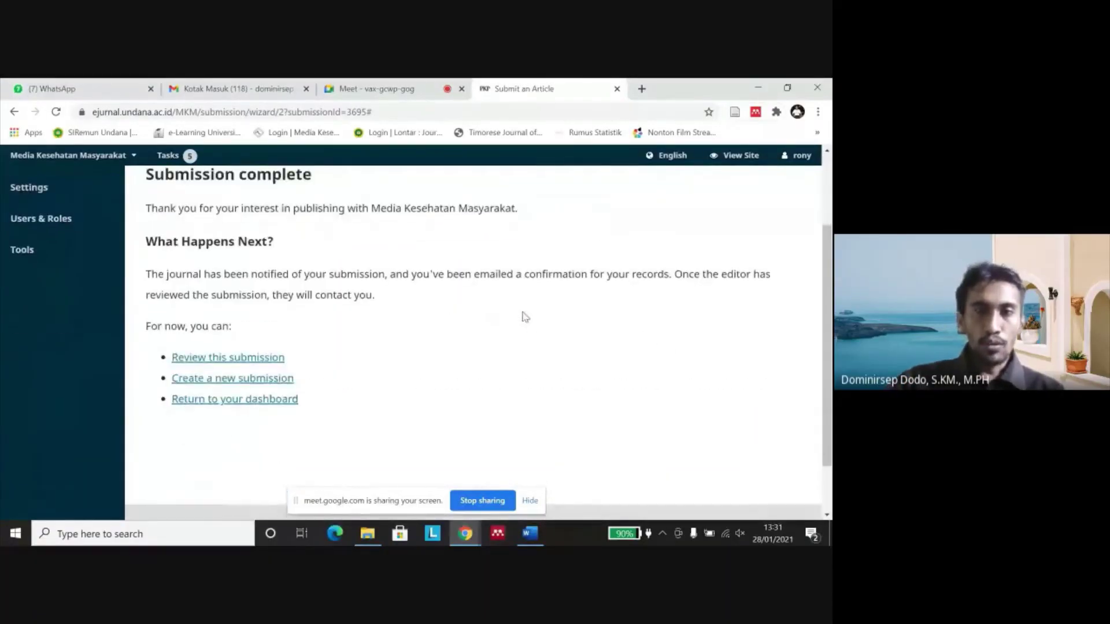
pyautogui.scroll(2, 395, 300)
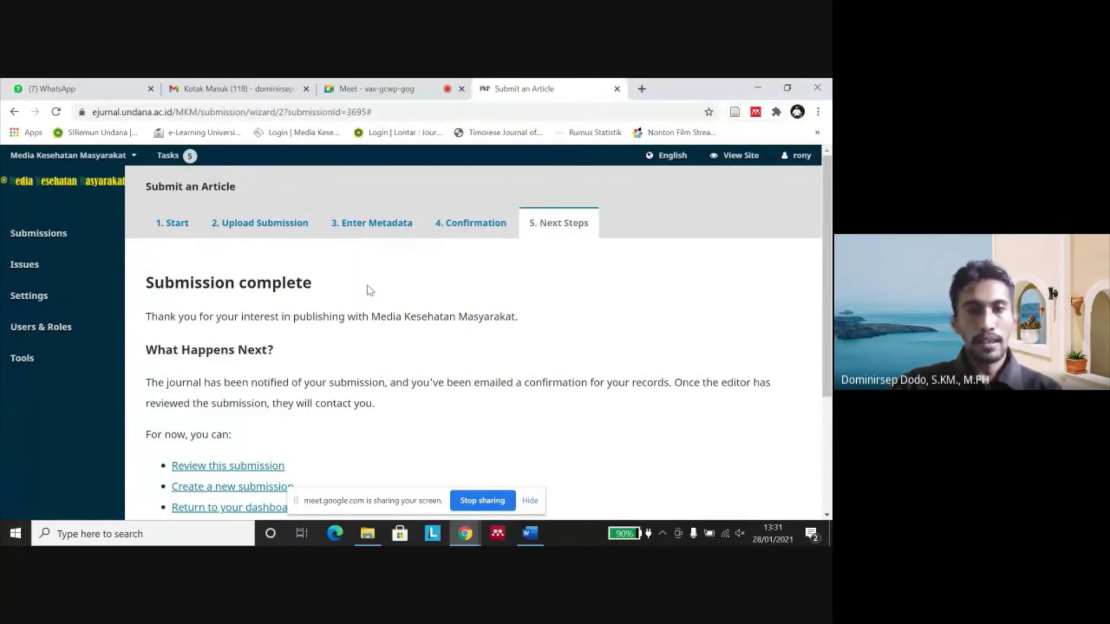
pyautogui.scroll(-2, 385, 327)
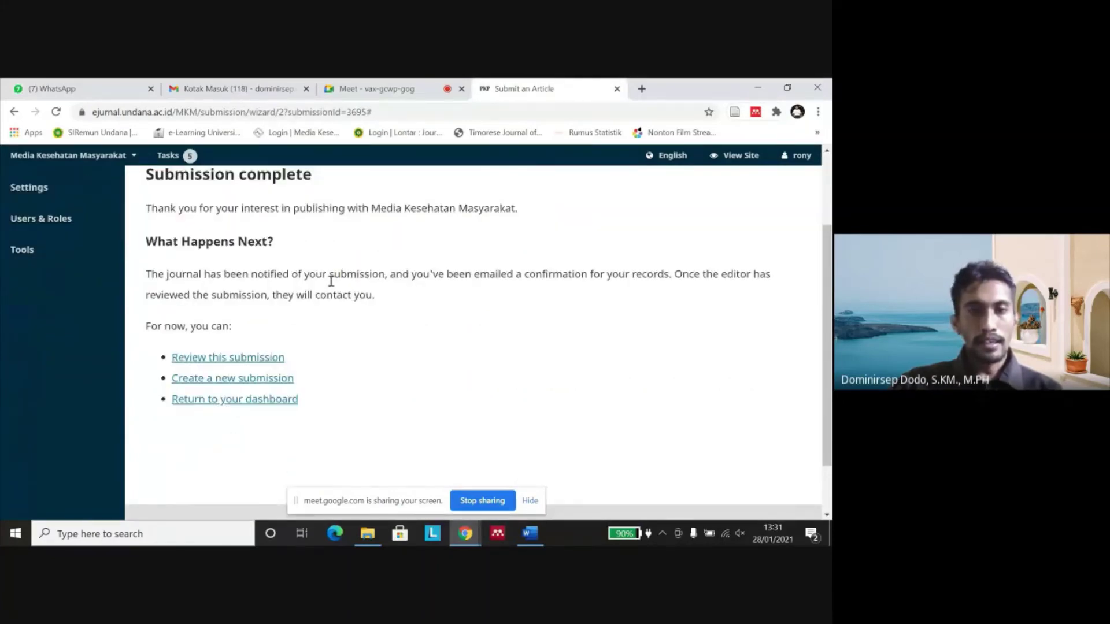
pyautogui.scroll(-2, 330, 277)
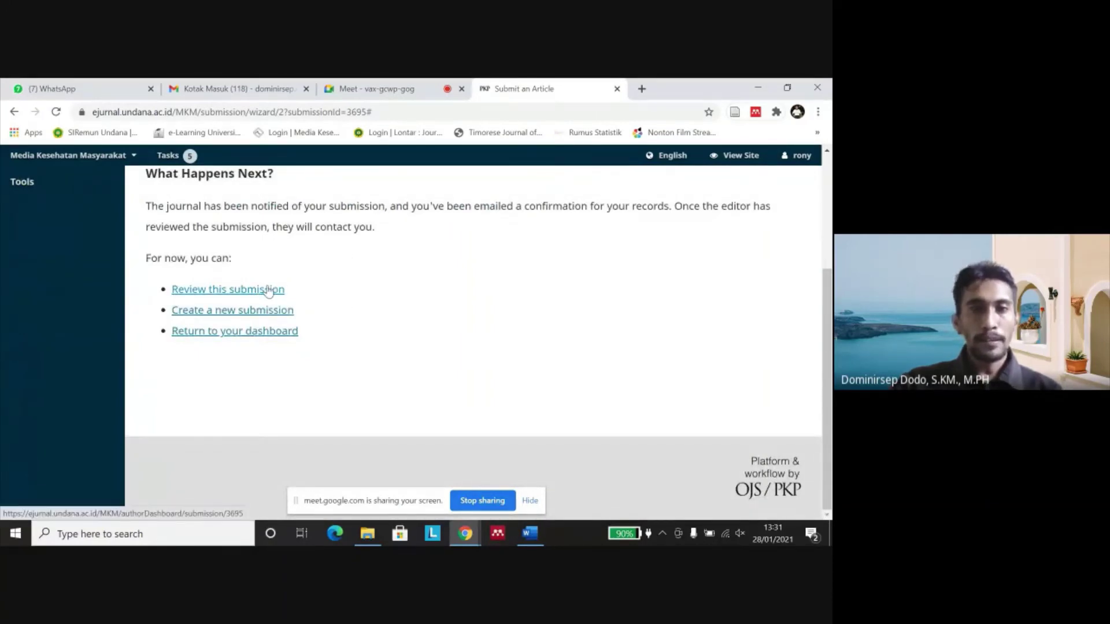
pyautogui.scroll(2, 295, 290)
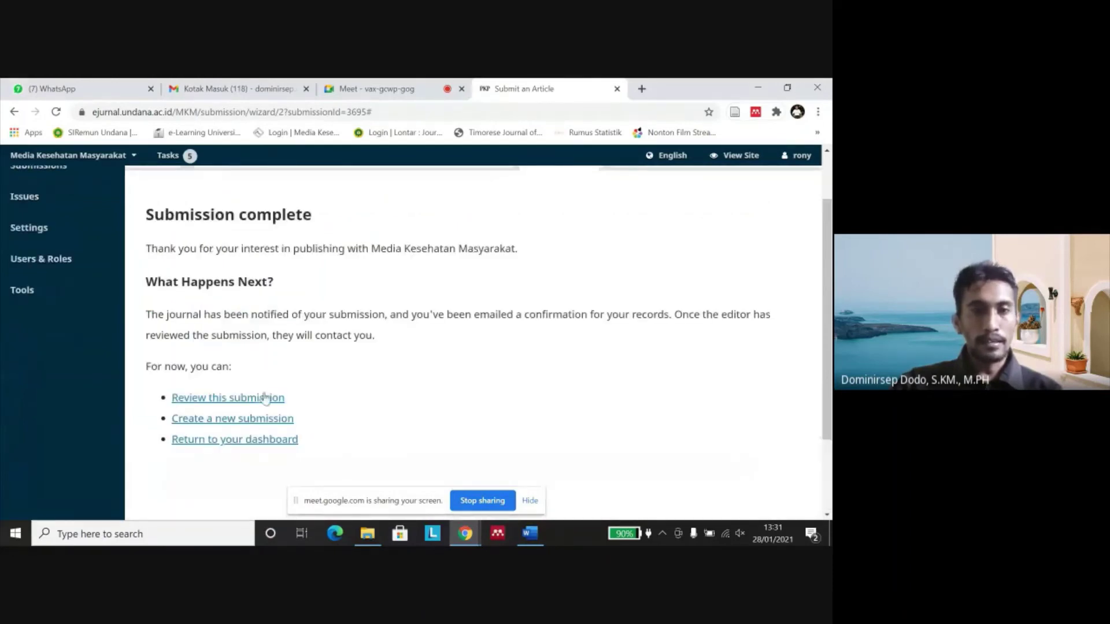
pyautogui.scroll(-2, 214, 389)
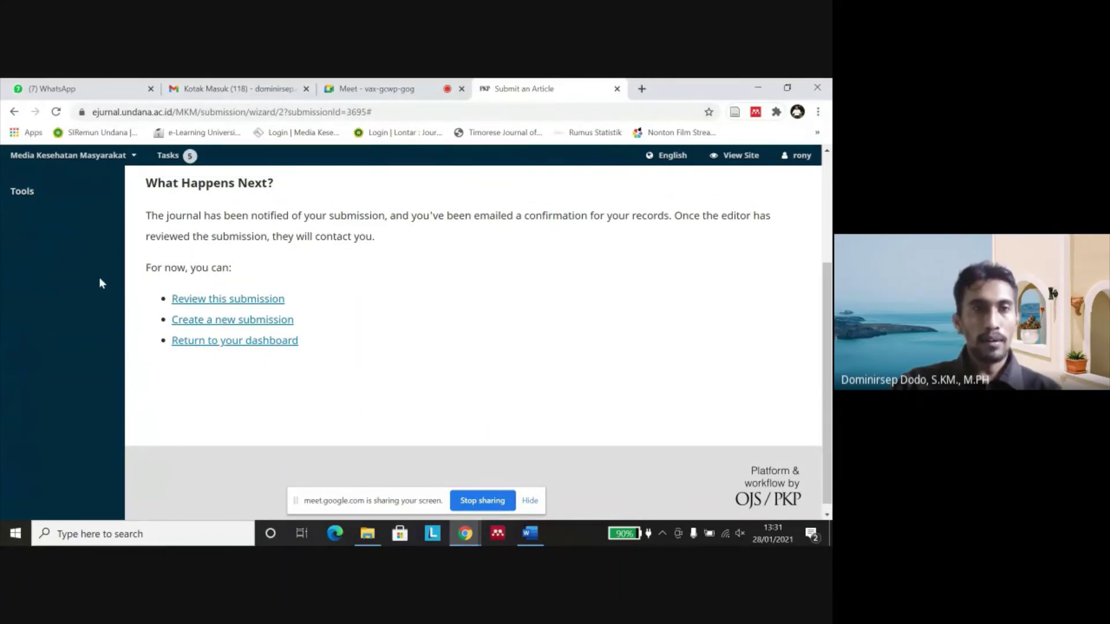
pyautogui.scroll(3, 279, 384)
pyautogui.scroll(-3, 278, 379)
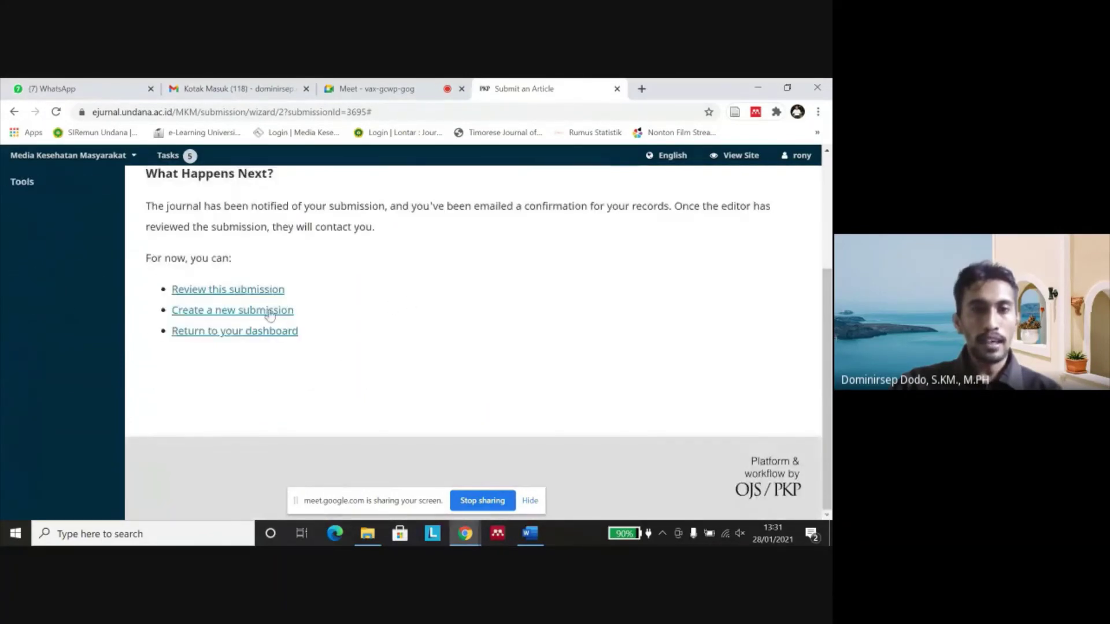
pyautogui.click(238, 295)
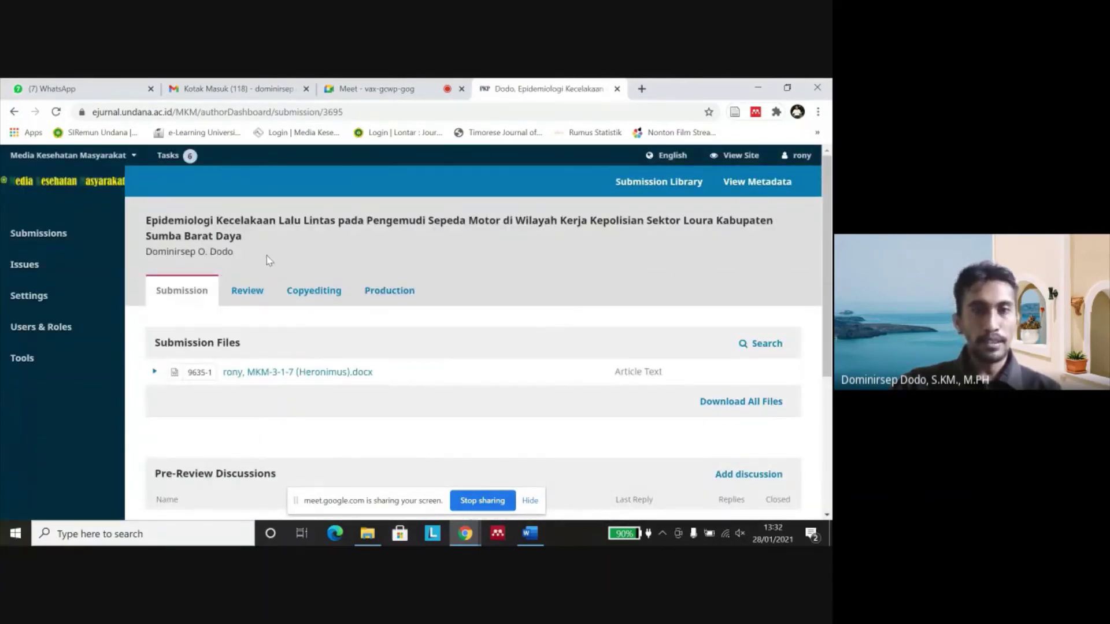
# Step: Examine the submission's page, including its title, workflow stages, submission files and pre-review discussions
pyautogui.scroll(-2, 322, 262)
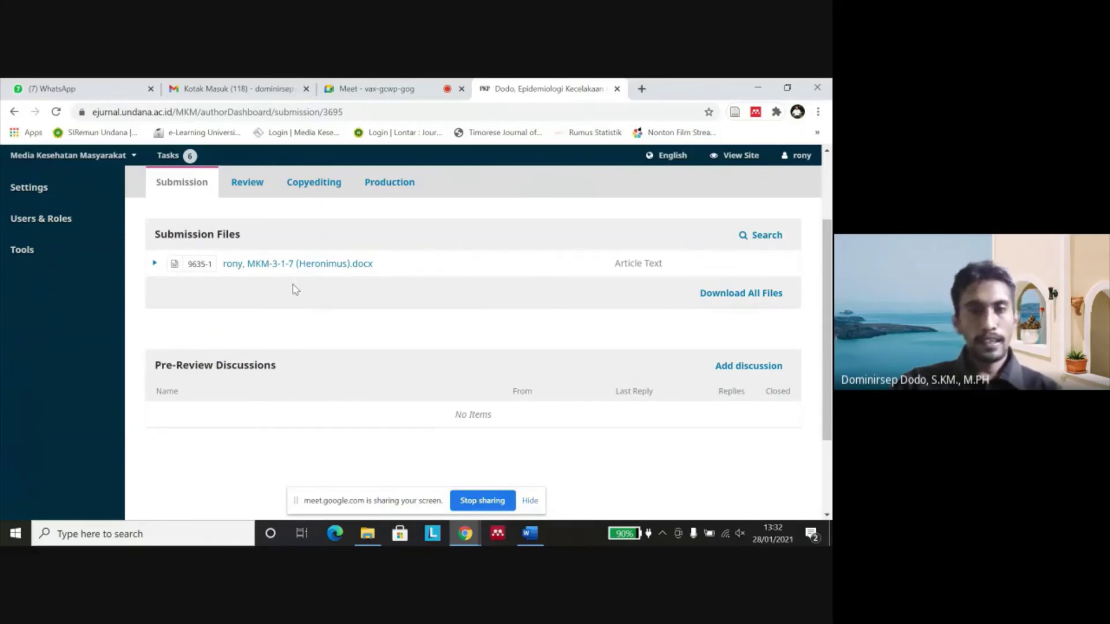
pyautogui.scroll(-2, 295, 289)
pyautogui.scroll(4, 390, 335)
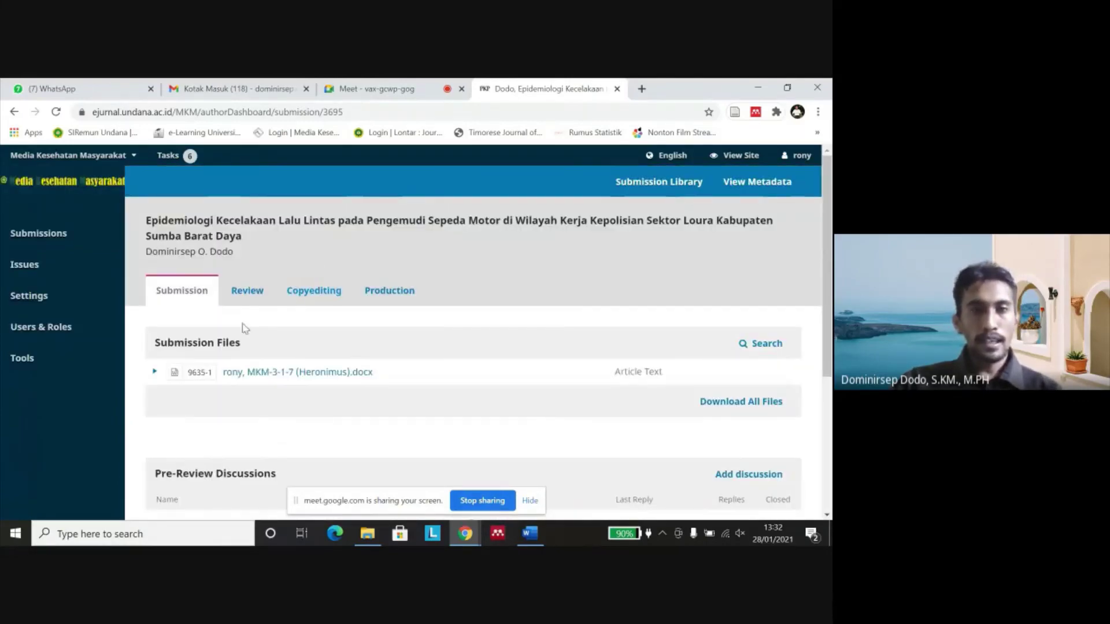
pyautogui.scroll(-2, 250, 334)
pyautogui.scroll(3, 268, 317)
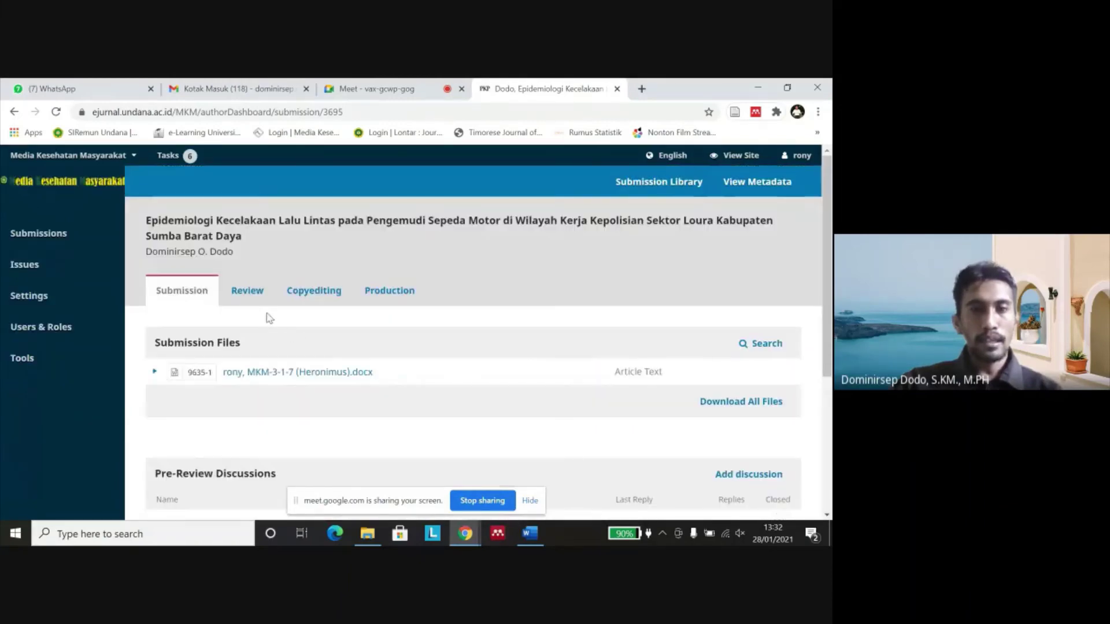
pyautogui.scroll(-2, 277, 341)
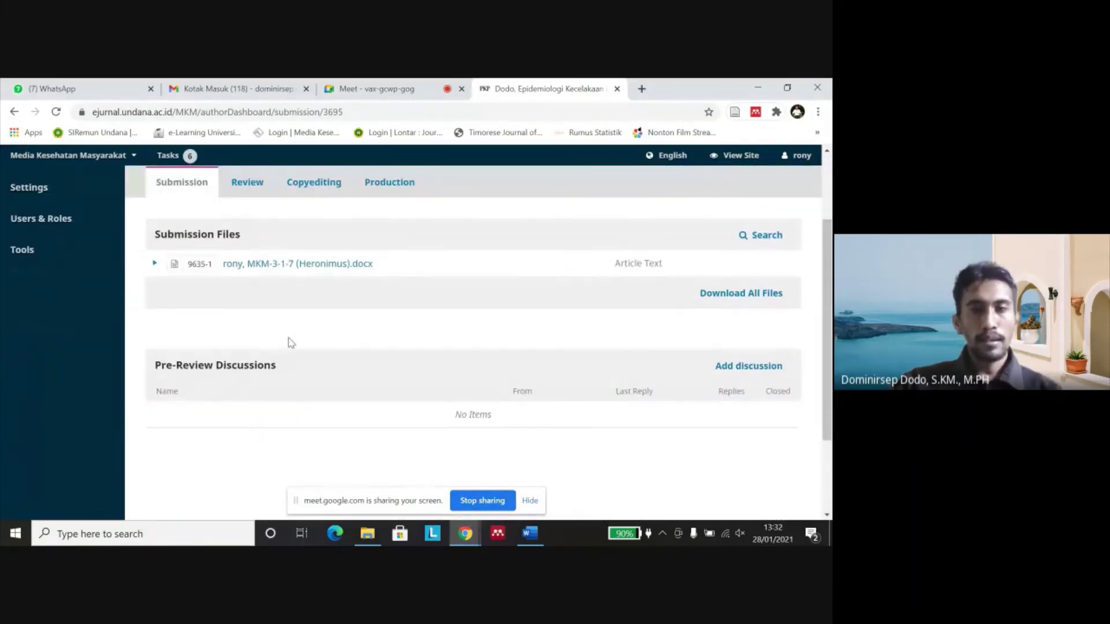
pyautogui.scroll(-2, 295, 343)
pyautogui.scroll(2, 299, 344)
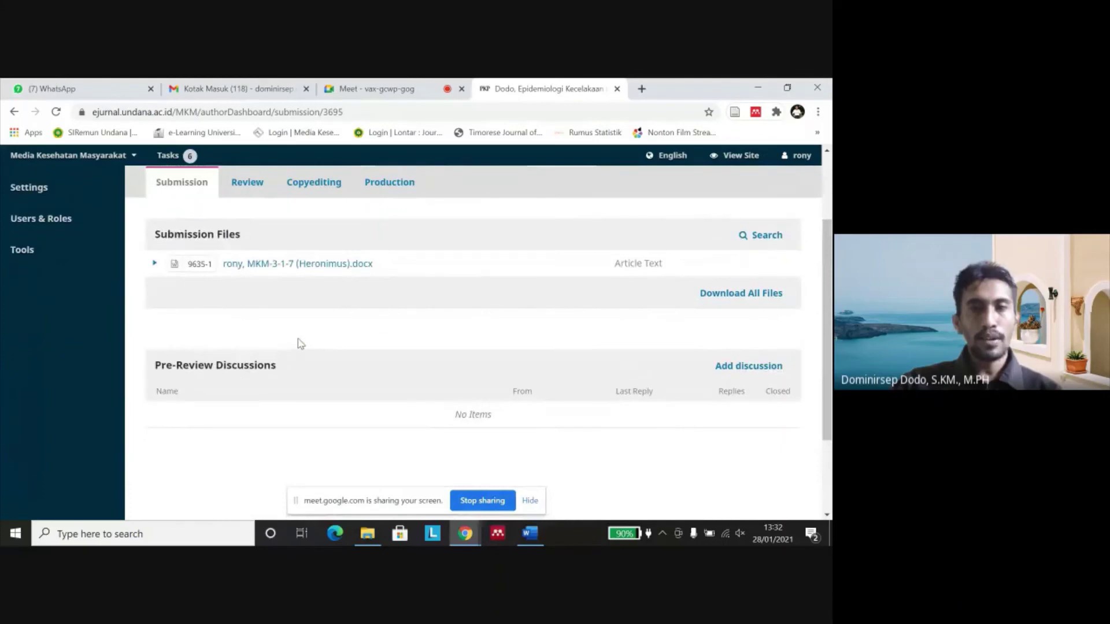
pyautogui.scroll(2, 298, 337)
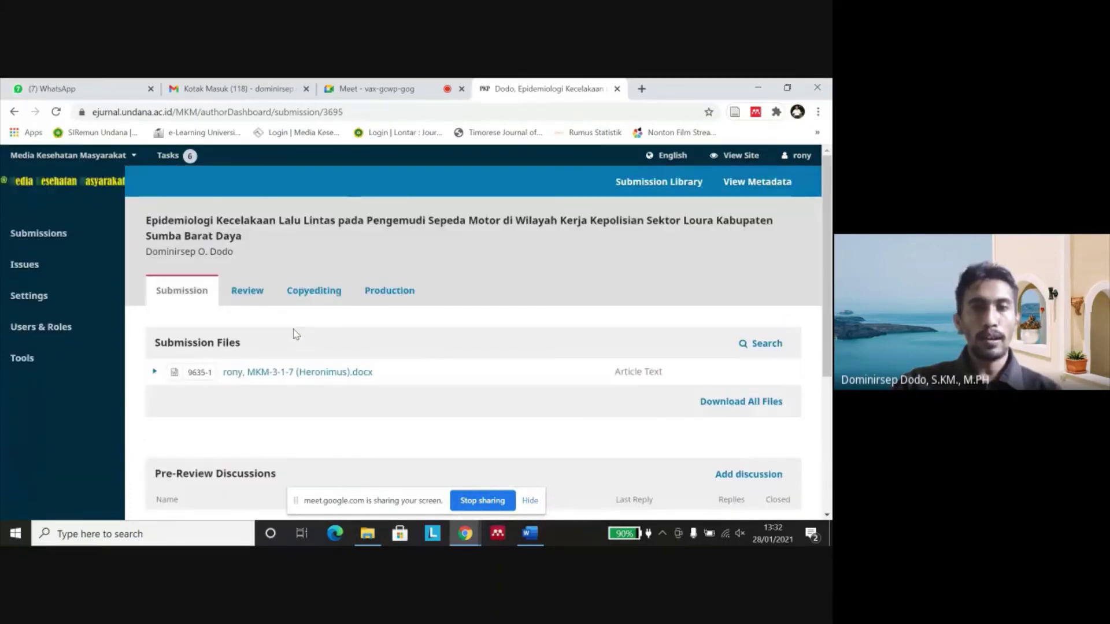
pyautogui.scroll(-4, 294, 332)
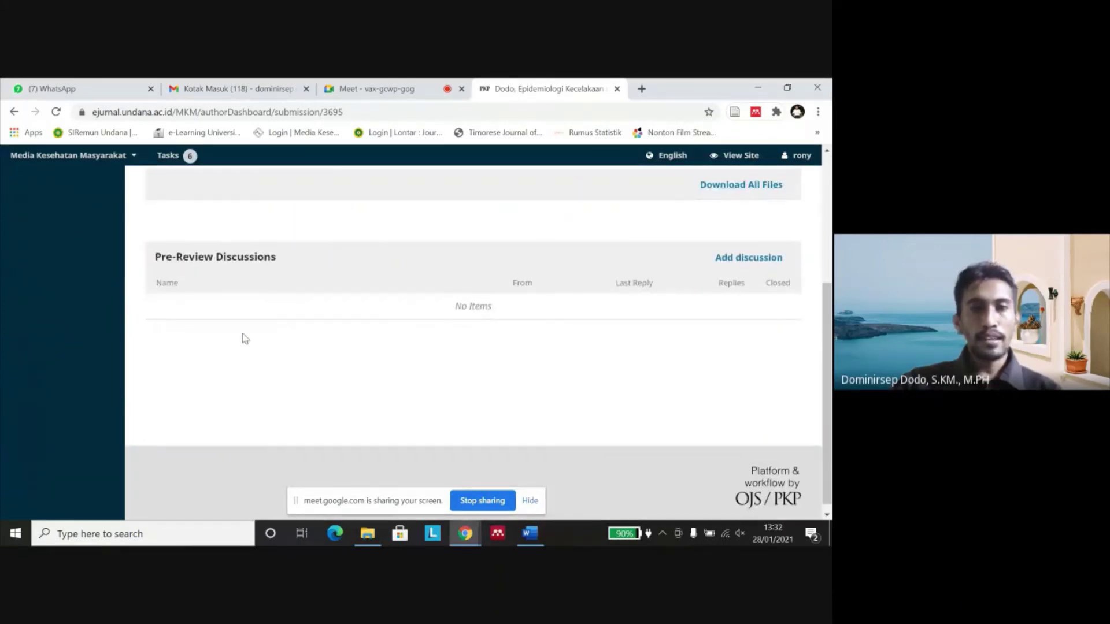
# Step: Highlight the Pre-Review Discussions heading and examine that section alongside the submission's workflow stages
pyautogui.moveTo(313, 258); pyautogui.dragTo(242, 227)
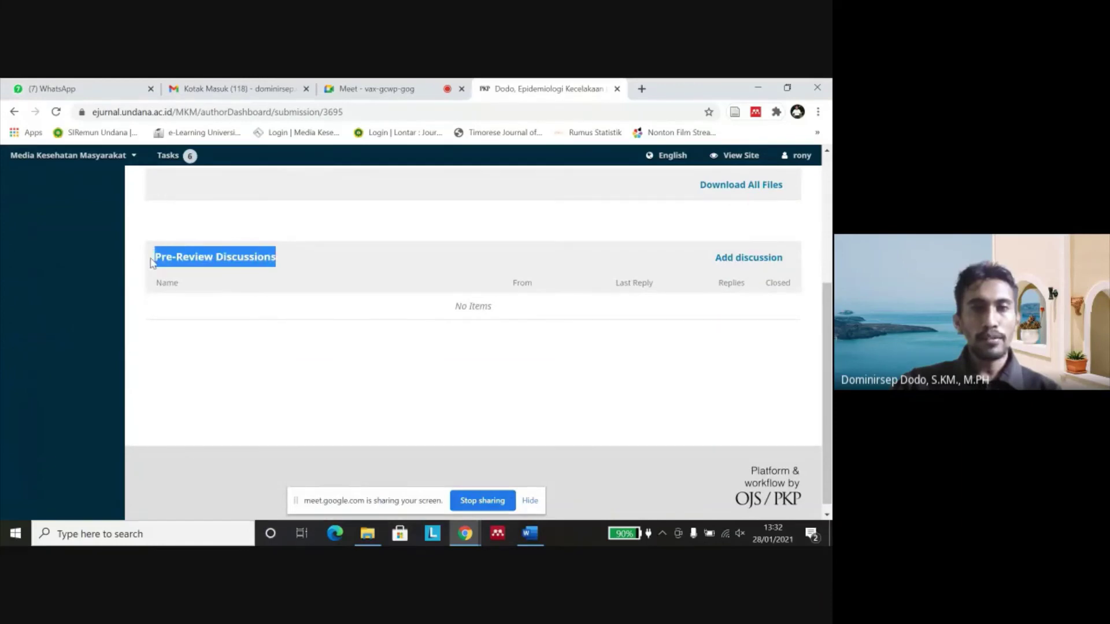
pyautogui.scroll(2, 301, 276)
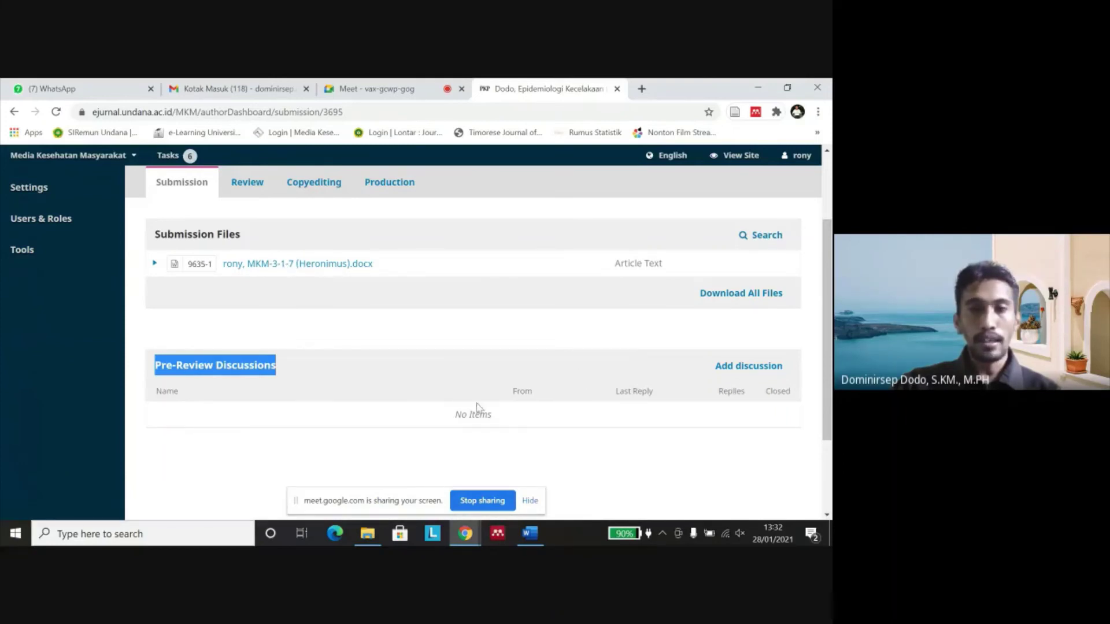
pyautogui.scroll(-2, 461, 404)
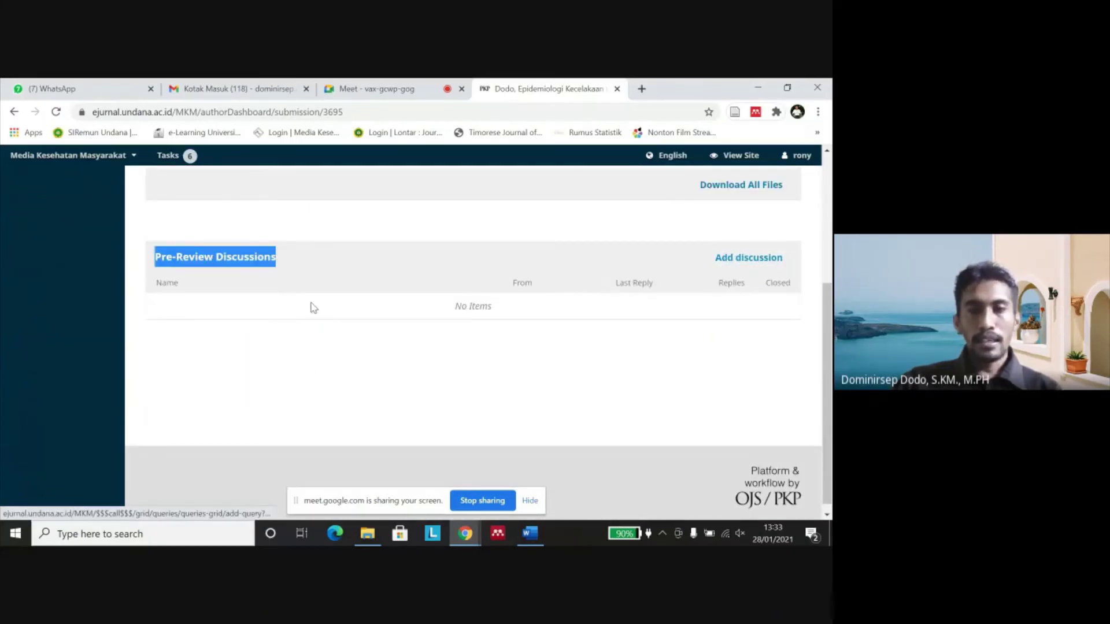
pyautogui.scroll(2, 260, 292)
pyautogui.scroll(1, 262, 292)
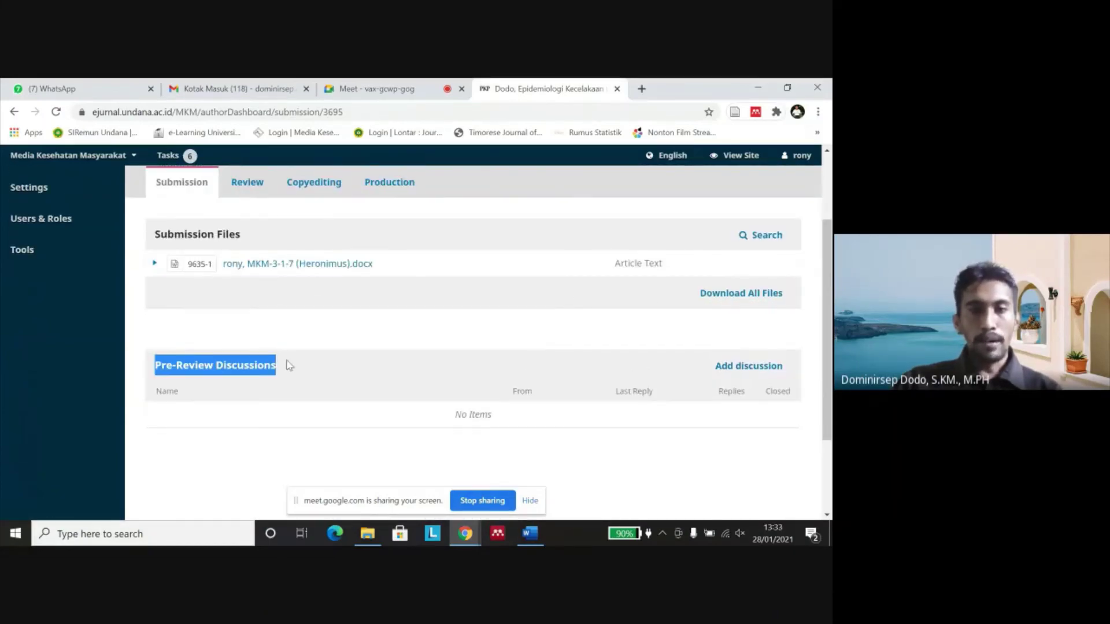
pyautogui.click(289, 366)
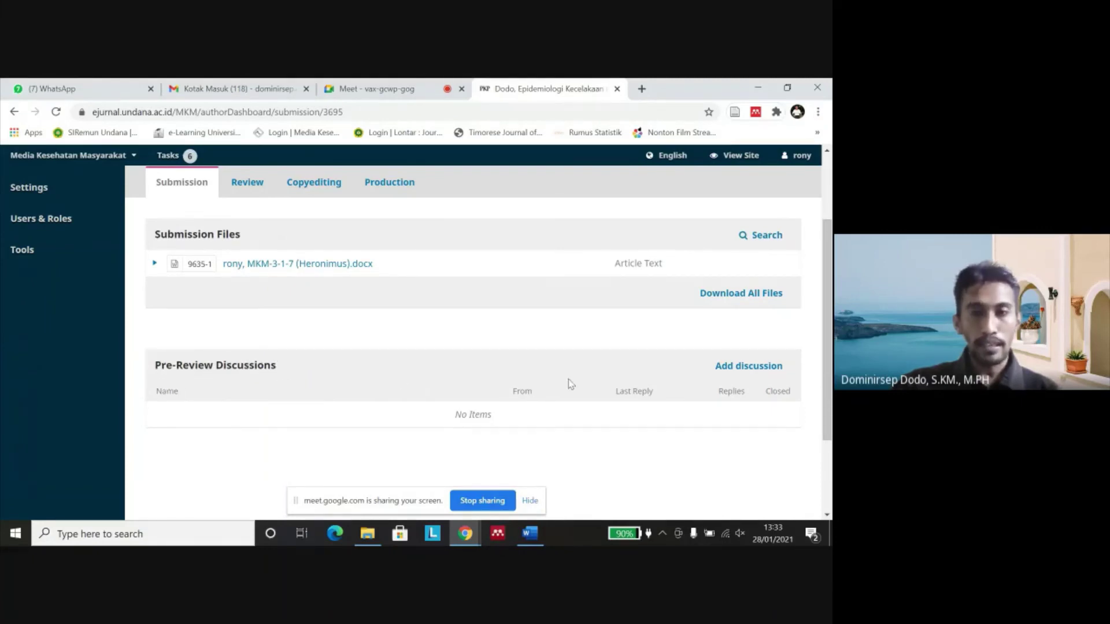
pyautogui.moveTo(278, 370); pyautogui.dragTo(255, 384)
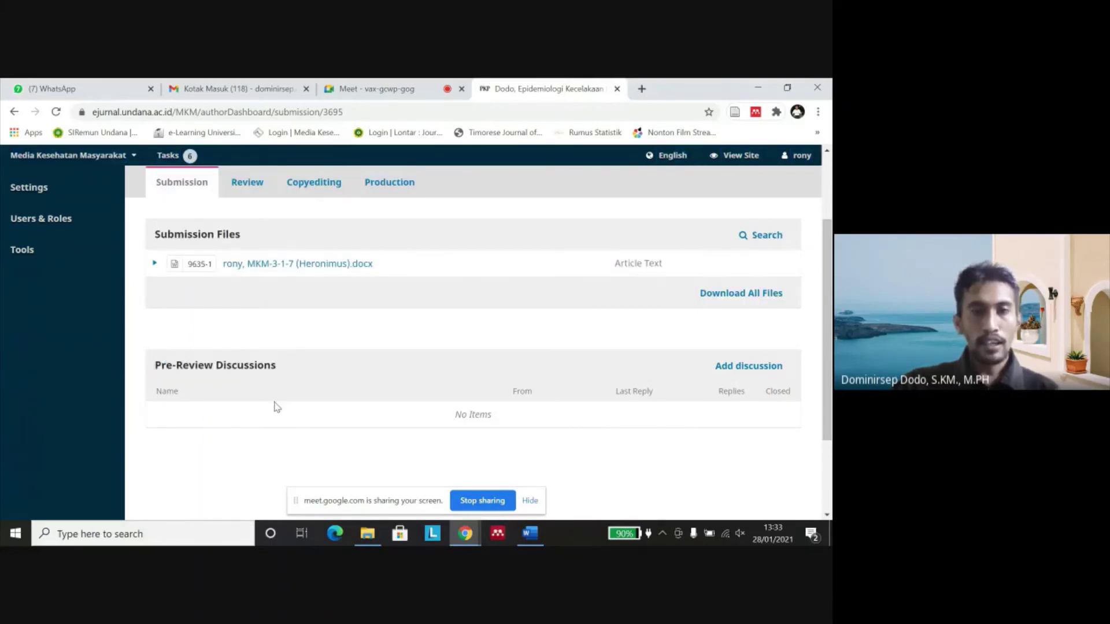
pyautogui.scroll(2, 289, 439)
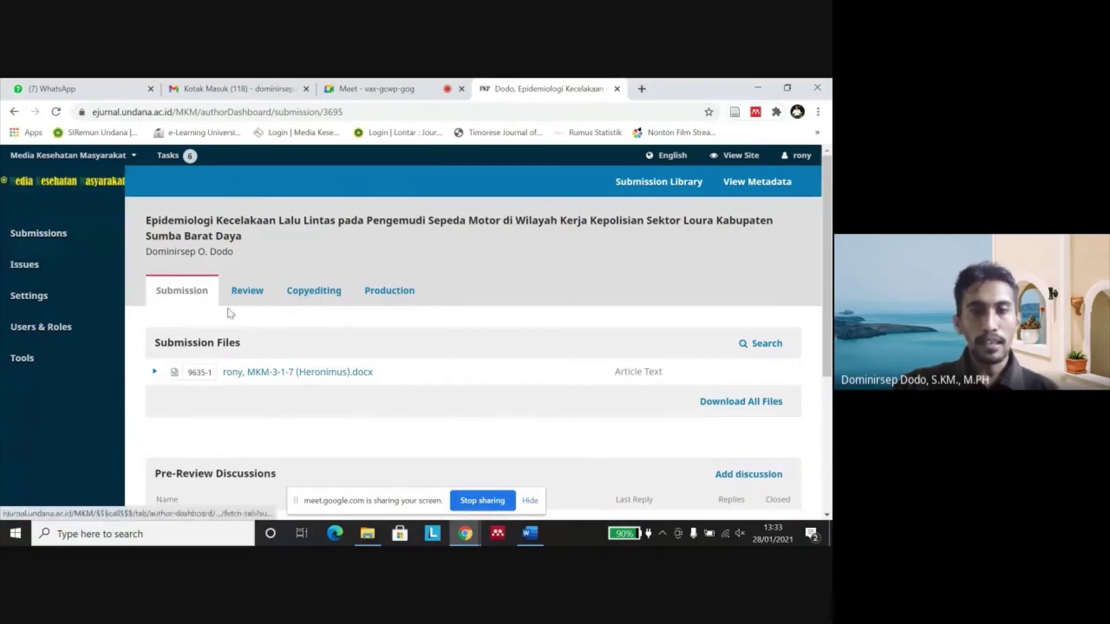
pyautogui.scroll(-4, 295, 316)
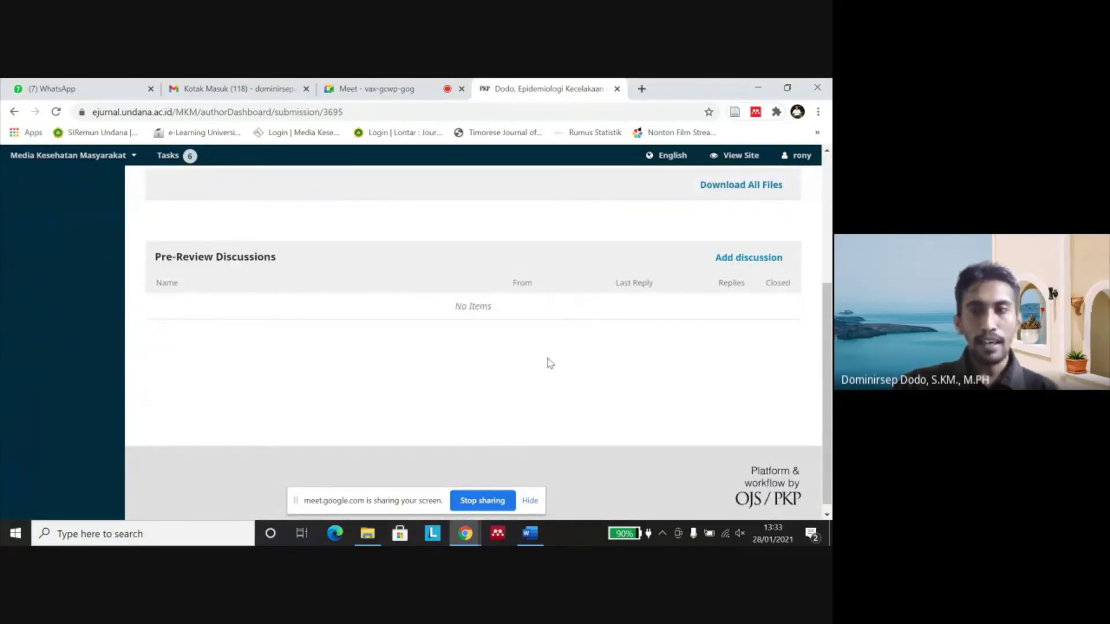
# Step: Open a new pre-review discussion and look over its participants, subject, message and attached files fields
pyautogui.click(754, 258)
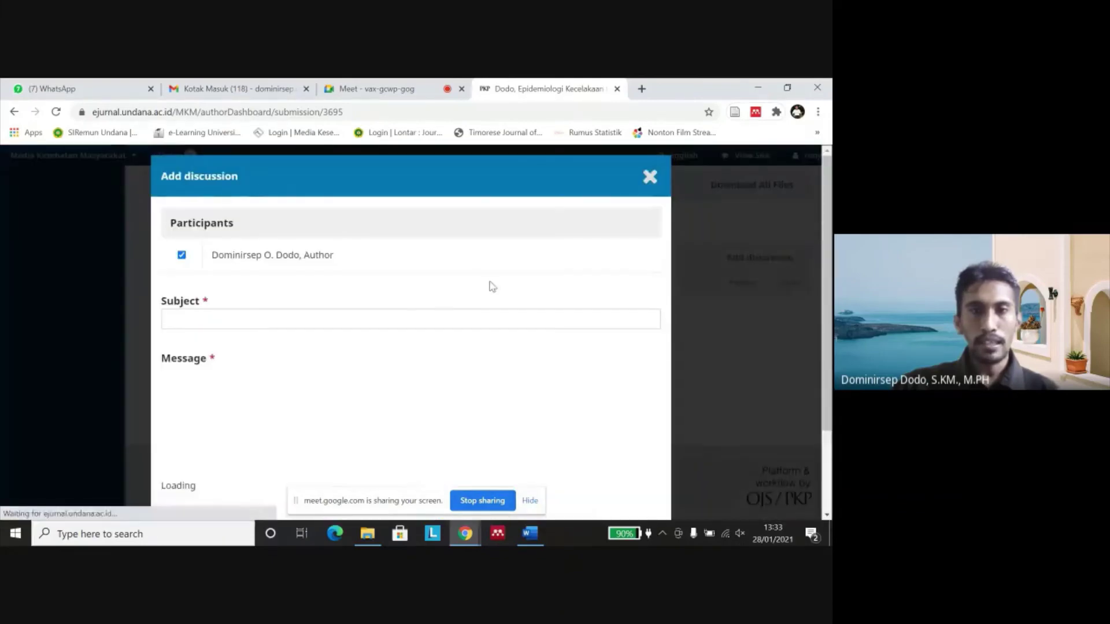
pyautogui.scroll(-4, 400, 322)
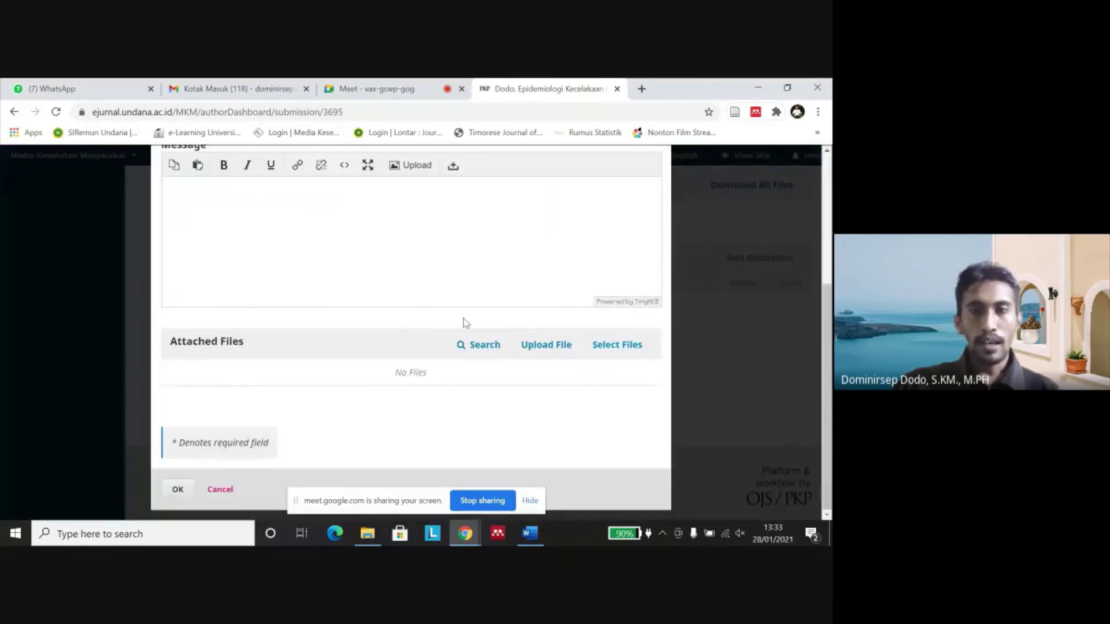
pyautogui.scroll(4, 466, 323)
pyautogui.click(257, 321)
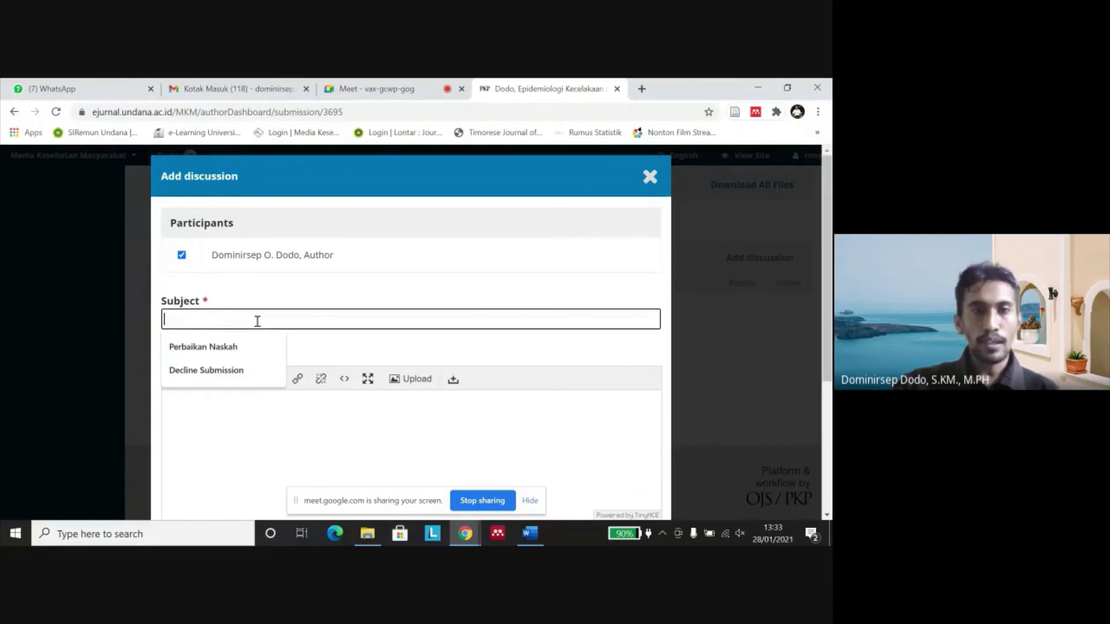
pyautogui.click(322, 293)
pyautogui.scroll(-4, 300, 320)
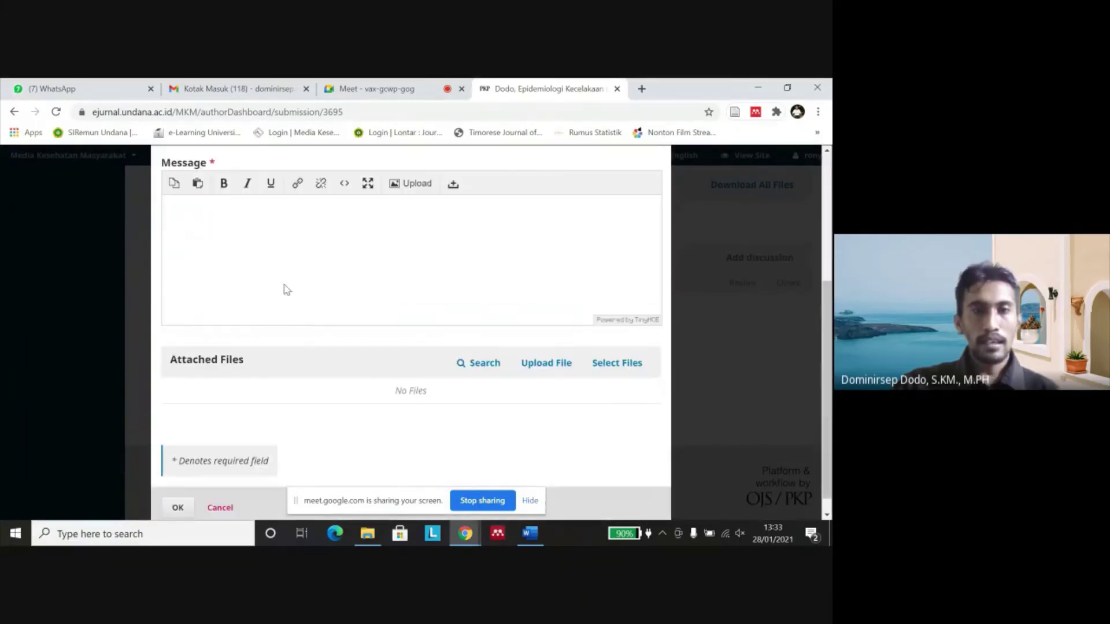
pyautogui.click(258, 232)
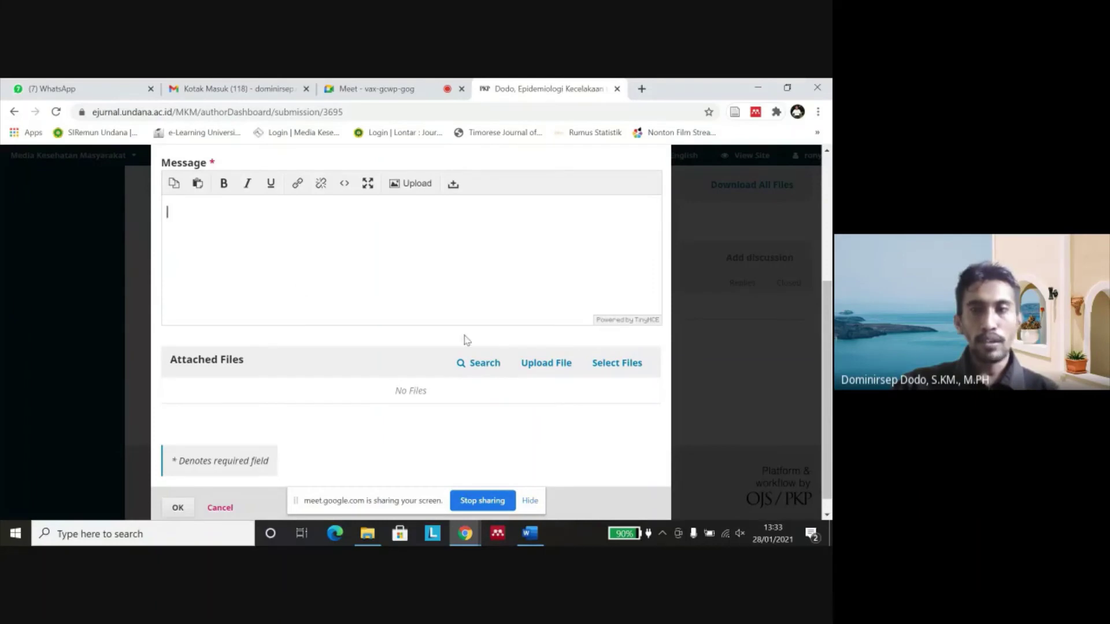
# Step: Open the discussion file upload, view the article component options, and close it without uploading a file
pyautogui.click(535, 369)
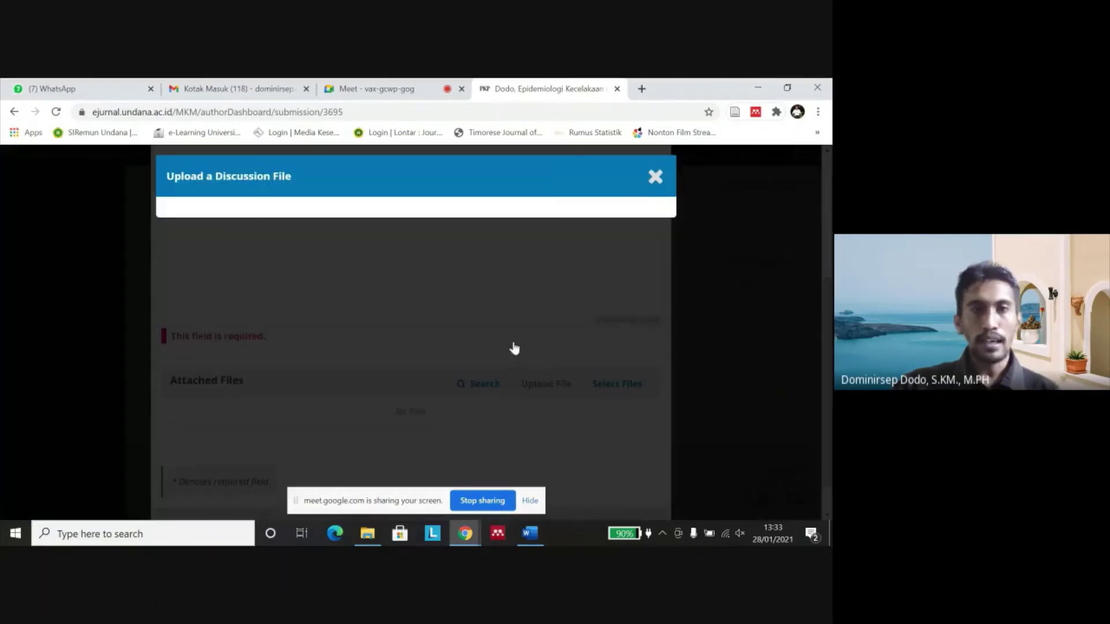
pyautogui.click(293, 289)
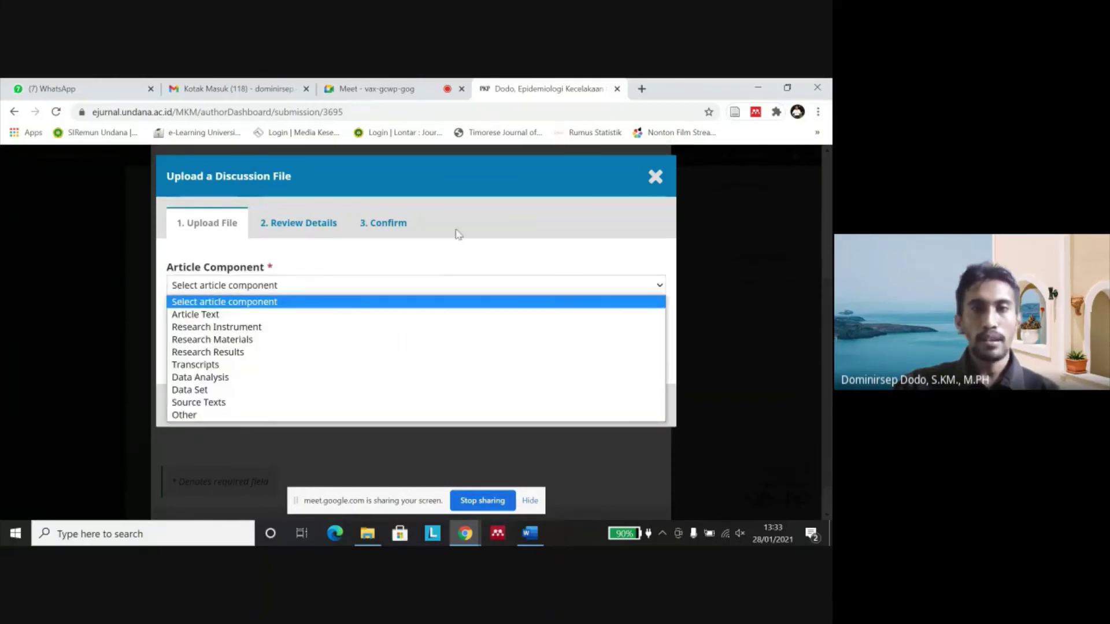
pyautogui.click(459, 232)
pyautogui.click(652, 183)
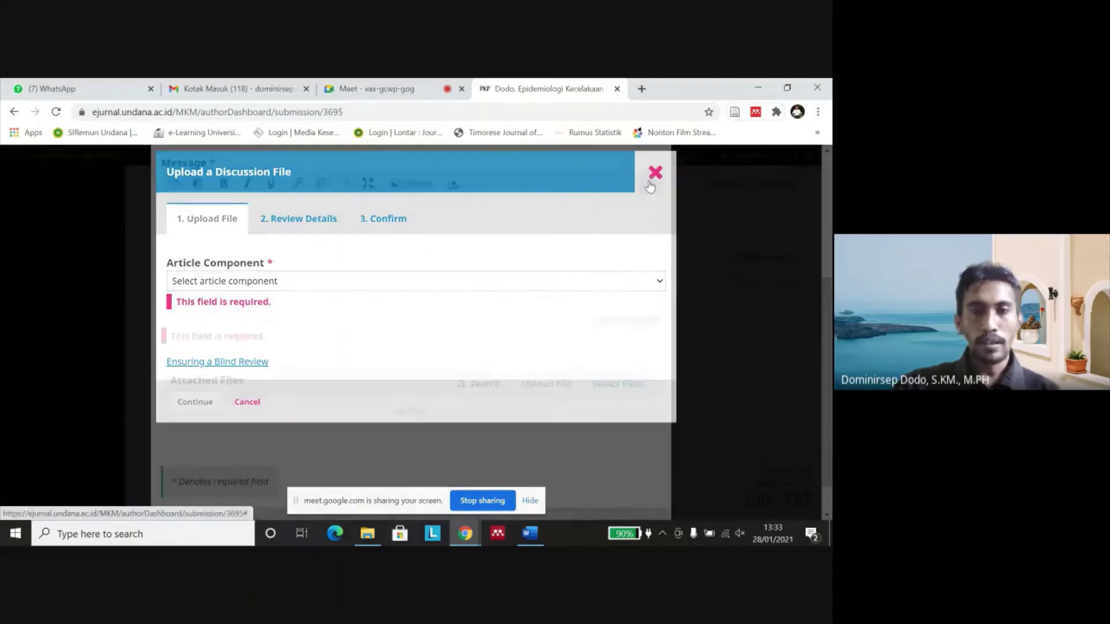
pyautogui.scroll(-1, 364, 370)
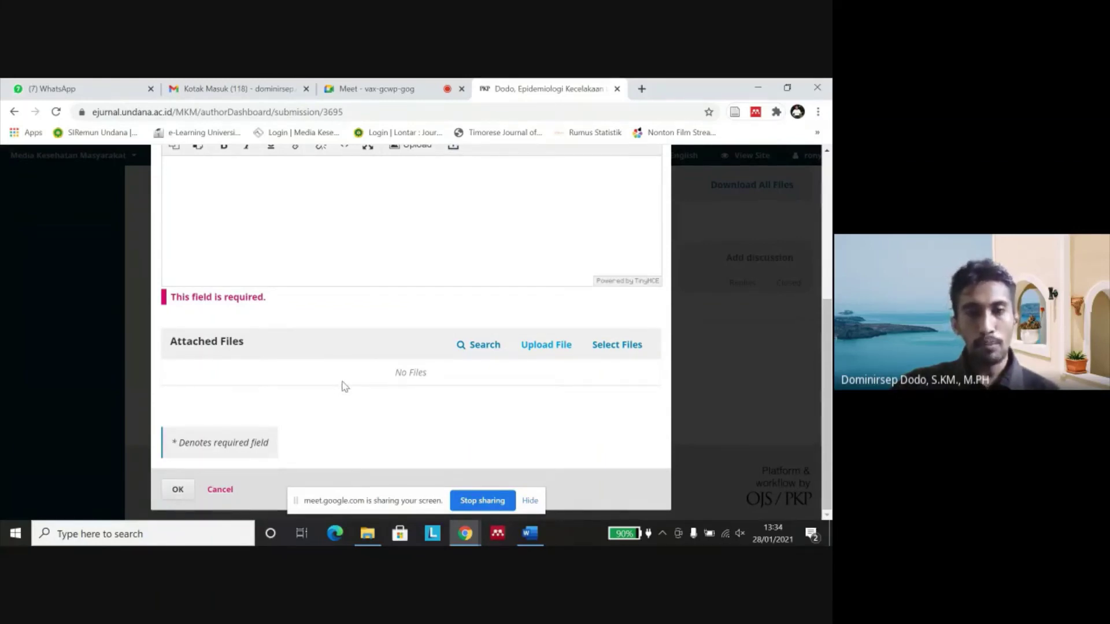
# Step: Cancel the new pre-review discussion form and highlight the Pre-Review Discussions heading on the submission page
pyautogui.click(220, 489)
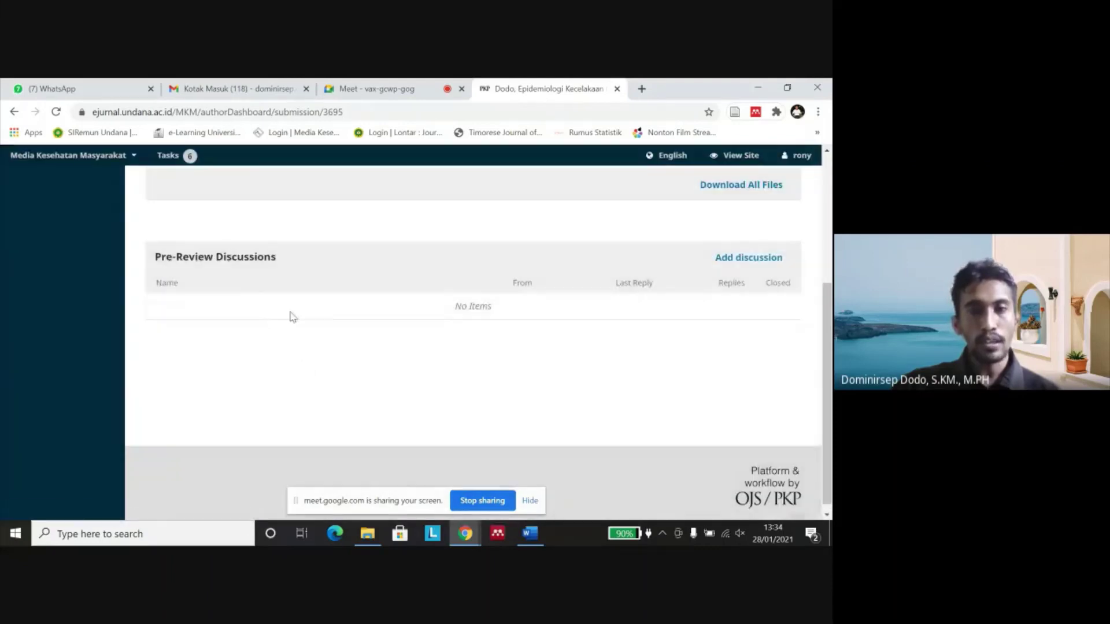
pyautogui.scroll(2, 242, 297)
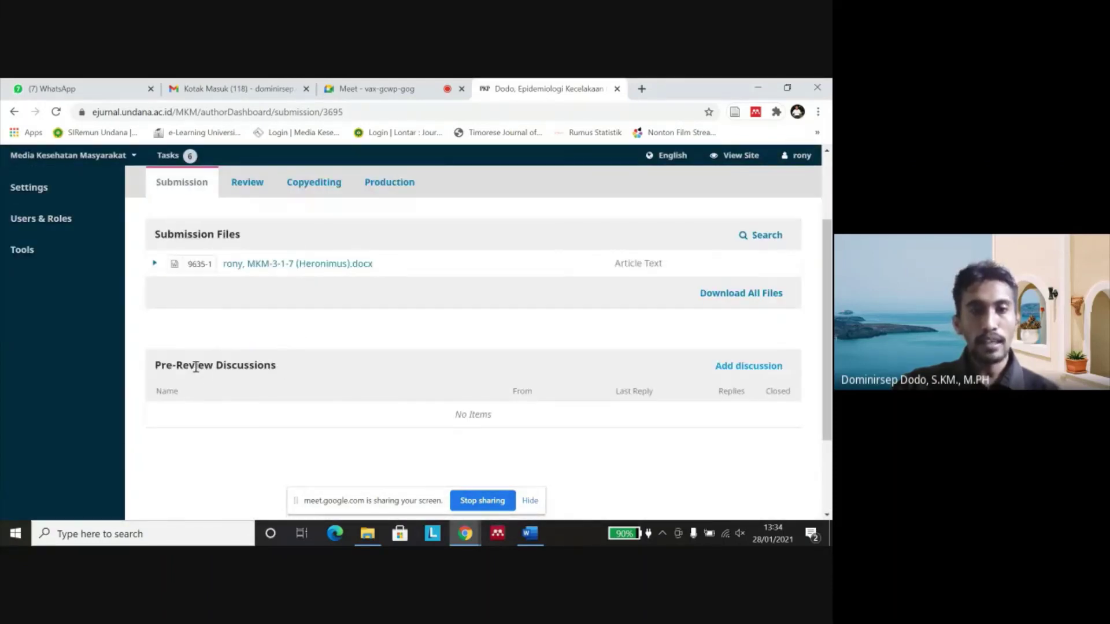
pyautogui.moveTo(300, 365); pyautogui.dragTo(156, 363)
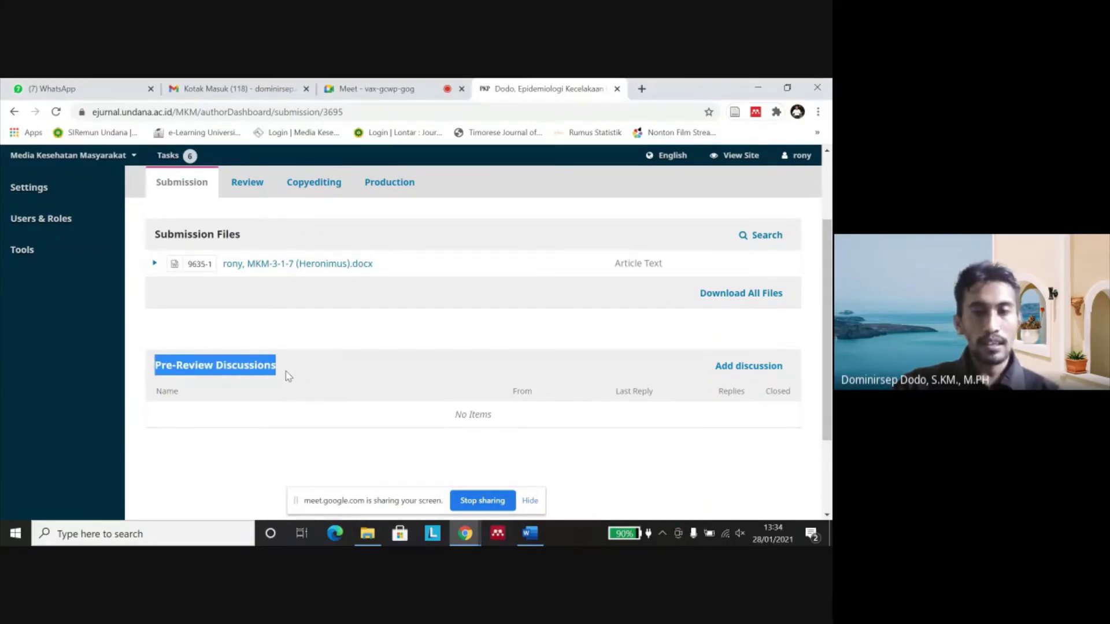
pyautogui.click(316, 370)
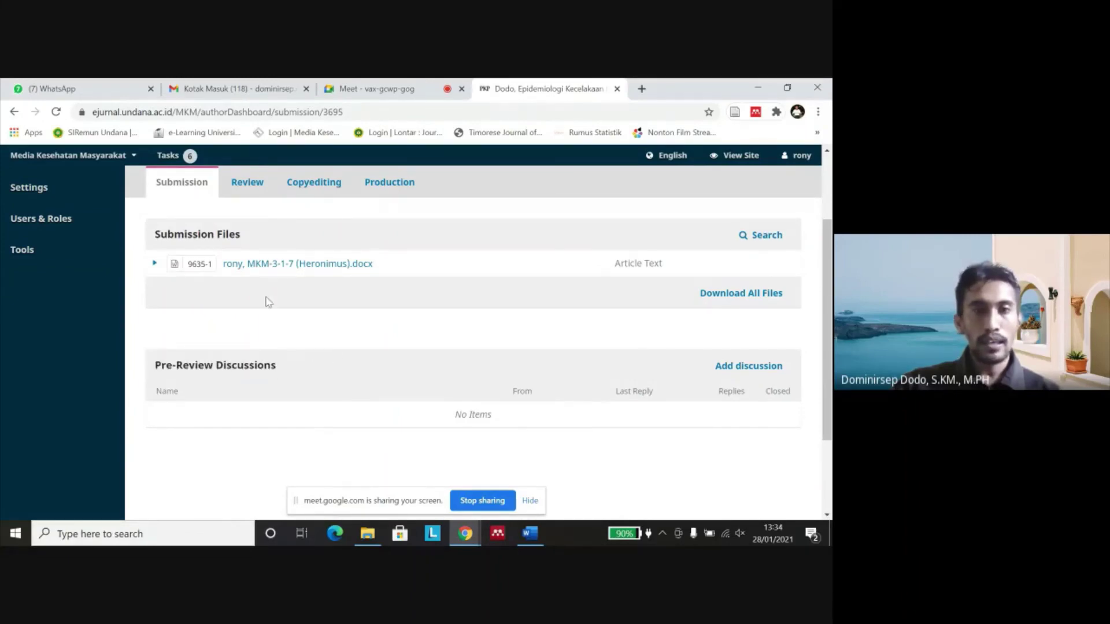
# Step: Examine the article's title, workflow stages, submission files and pre-review discussions on the Submission stage
pyautogui.scroll(2, 263, 227)
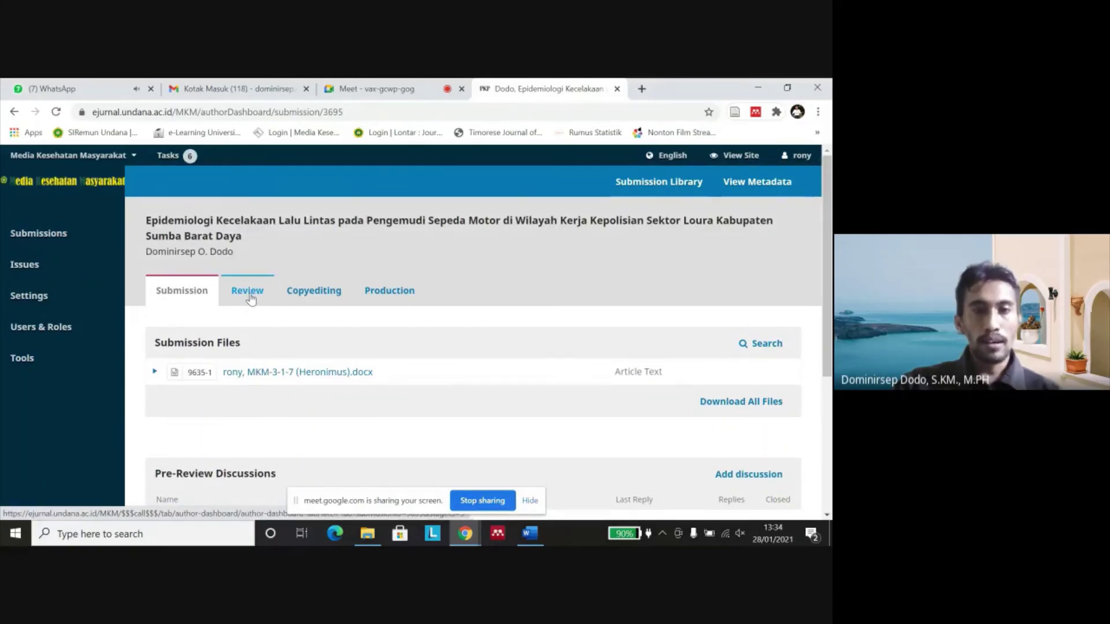
pyautogui.scroll(-2, 263, 324)
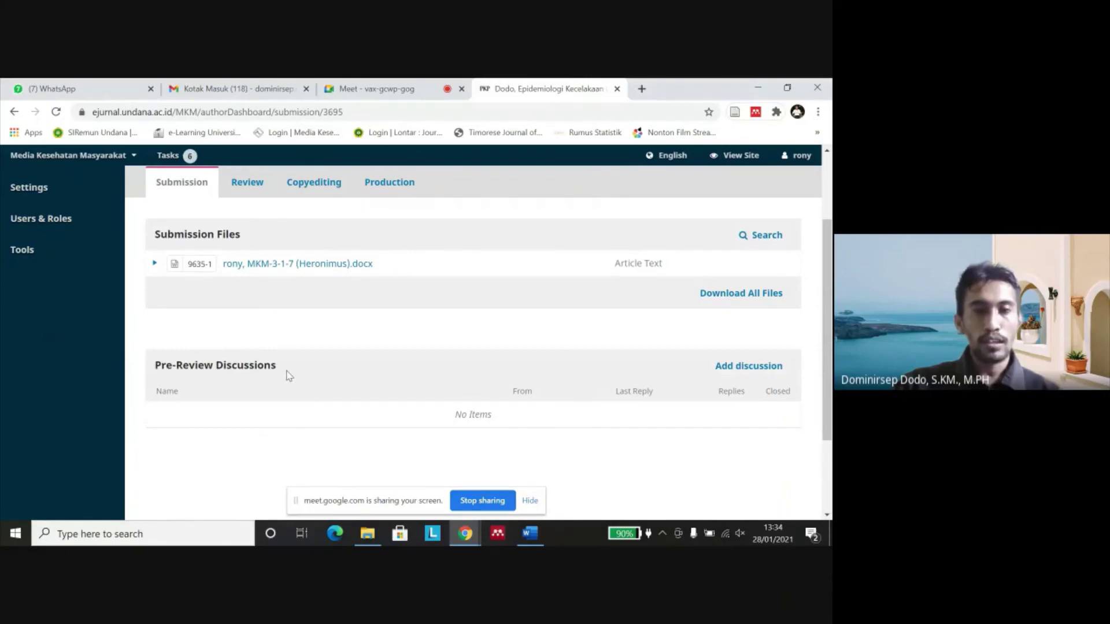
pyautogui.scroll(2, 242, 347)
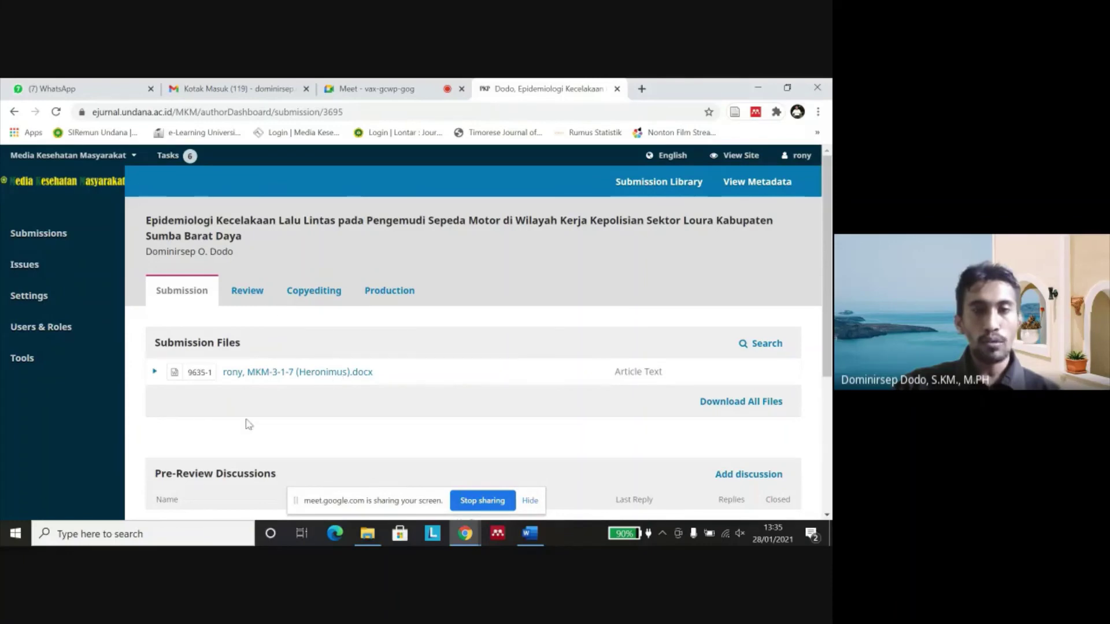
pyautogui.scroll(-2, 250, 421)
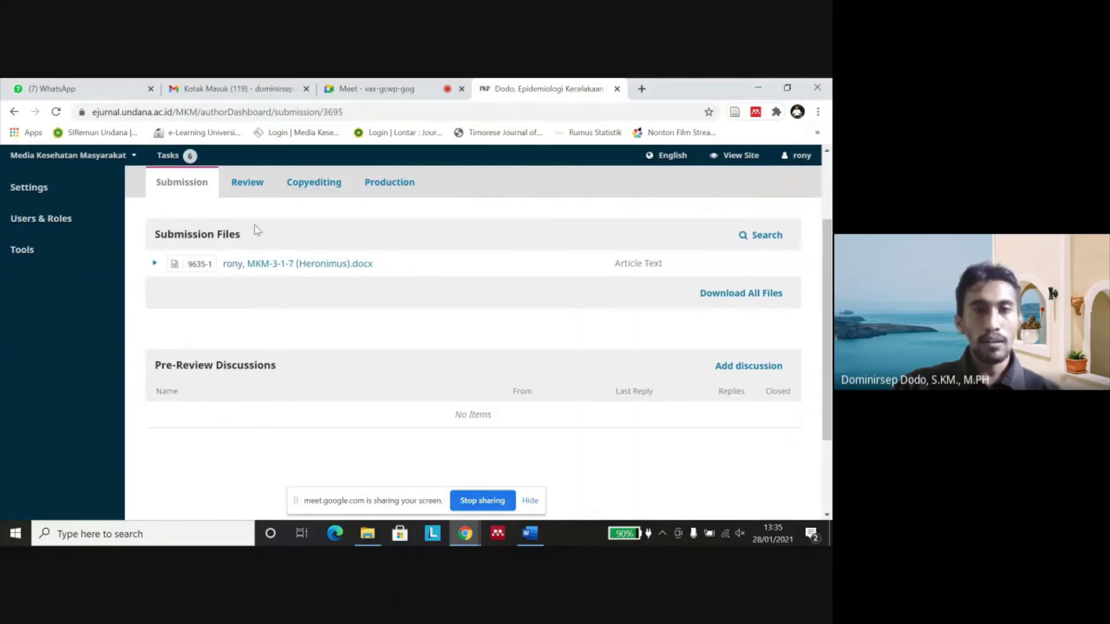
pyautogui.scroll(2, 256, 226)
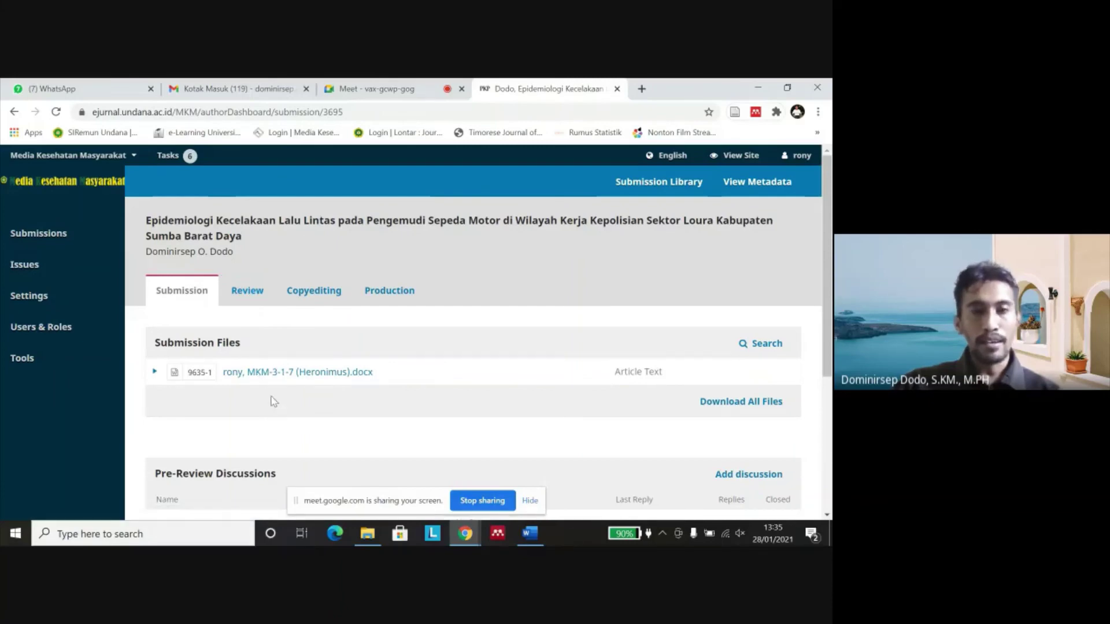
pyautogui.scroll(-1, 250, 371)
pyautogui.scroll(-2, 249, 370)
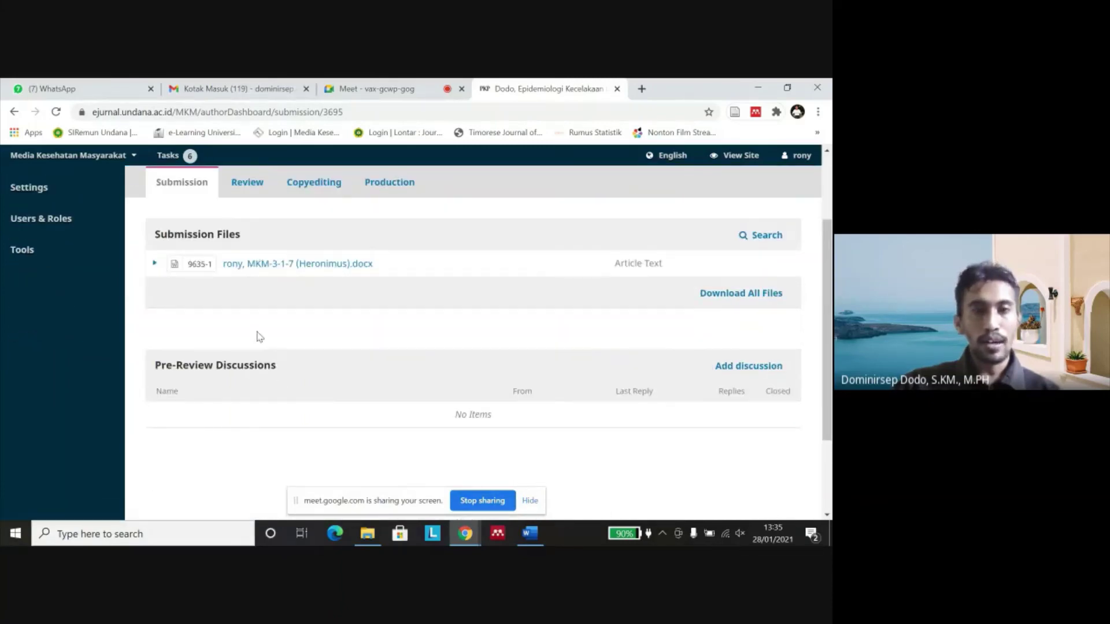
pyautogui.scroll(3, 258, 324)
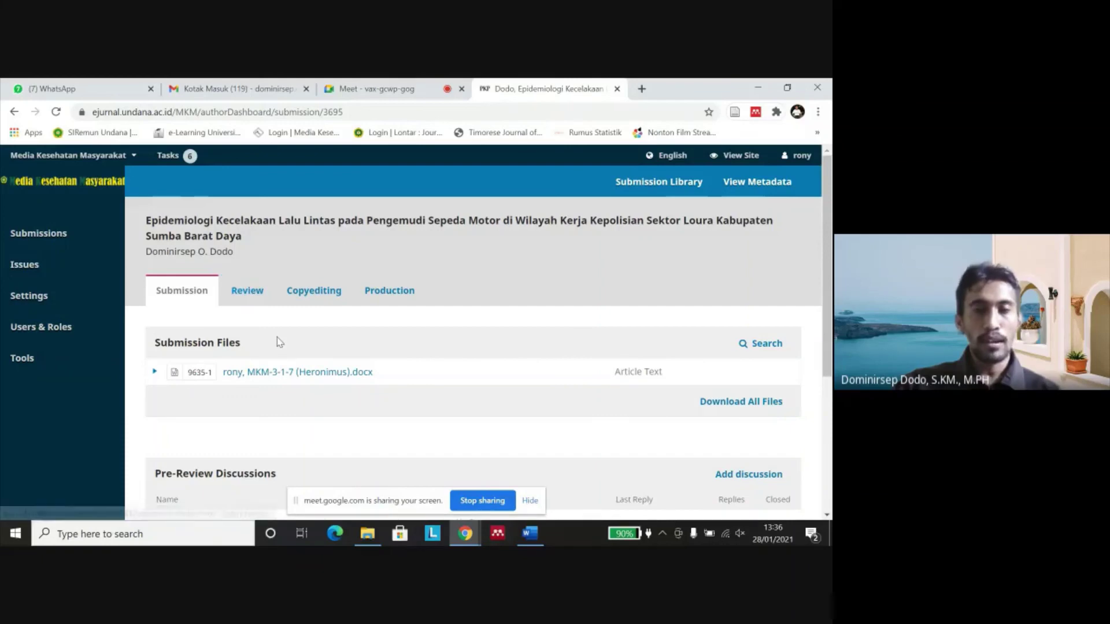
pyautogui.scroll(-2, 278, 343)
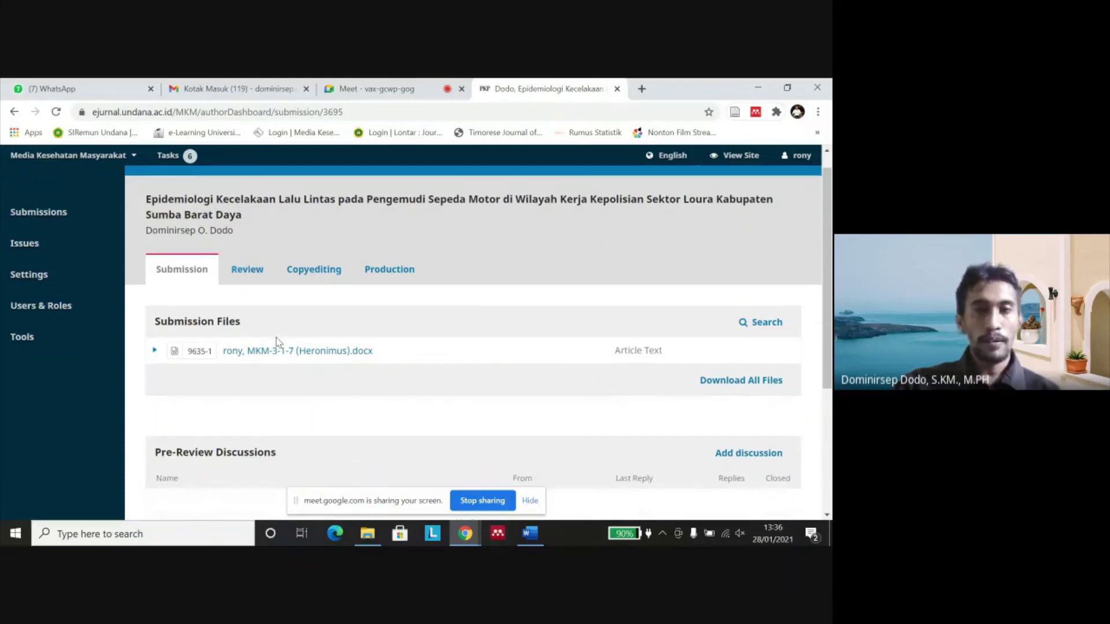
pyautogui.scroll(2, 253, 218)
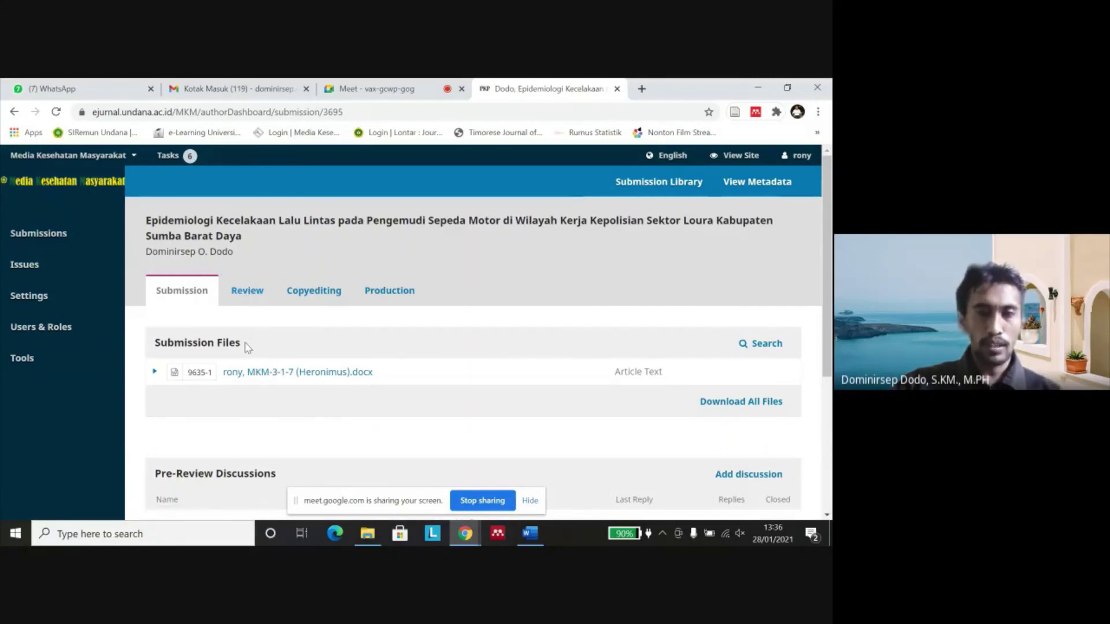
# Step: Check the article's Review stage, return to the Submission stage and highlight part of the Pre-Review Discussions heading
pyautogui.click(253, 294)
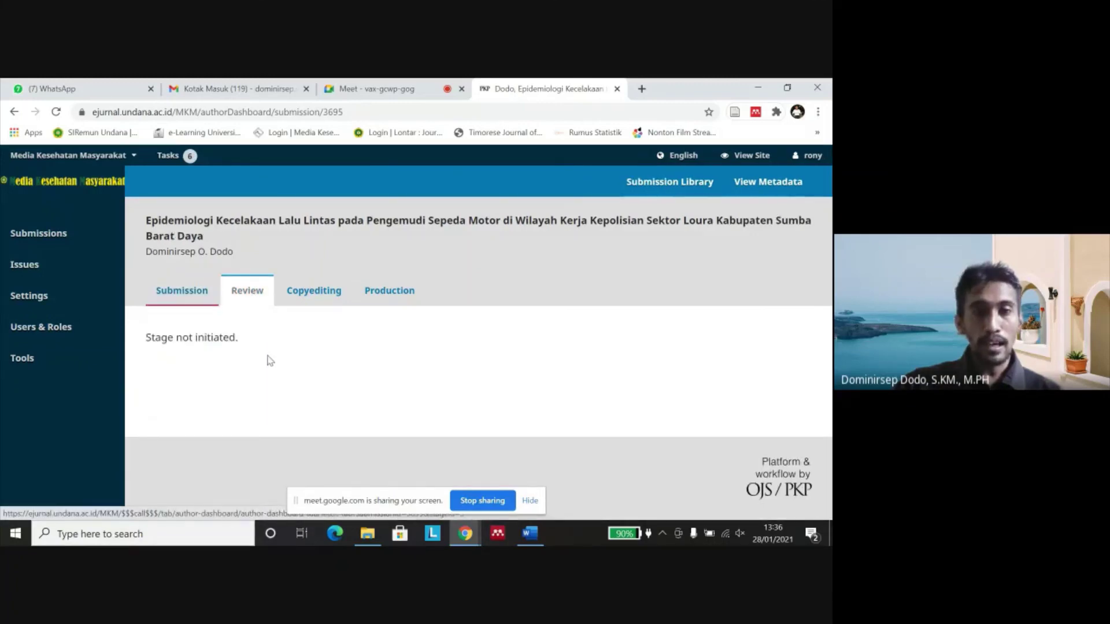
pyautogui.click(184, 298)
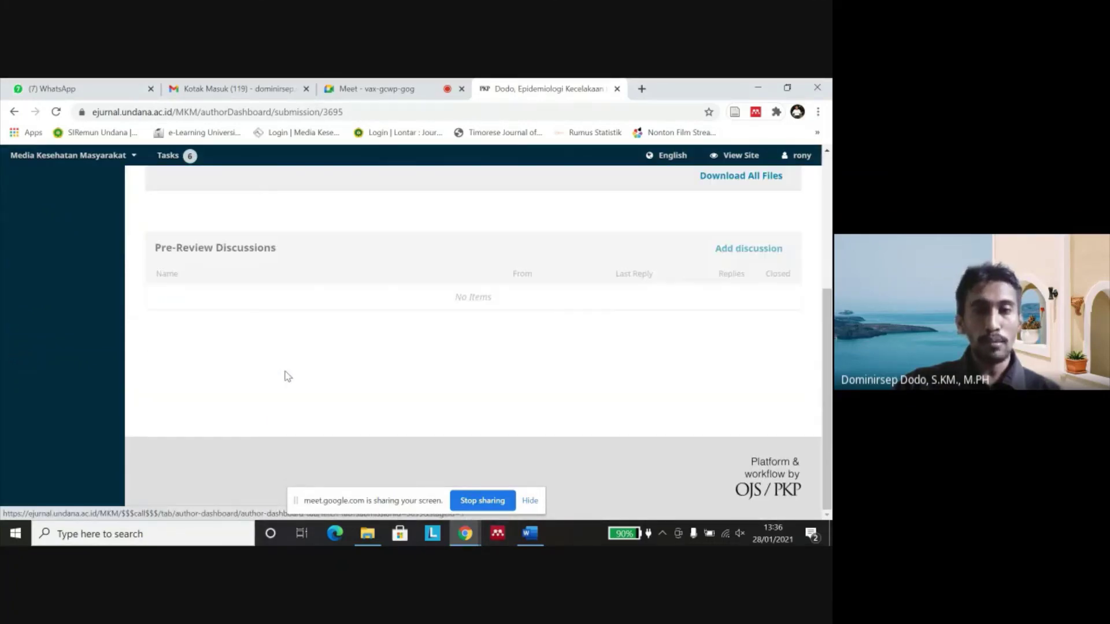
pyautogui.scroll(2, 258, 289)
pyautogui.moveTo(283, 368); pyautogui.dragTo(205, 355)
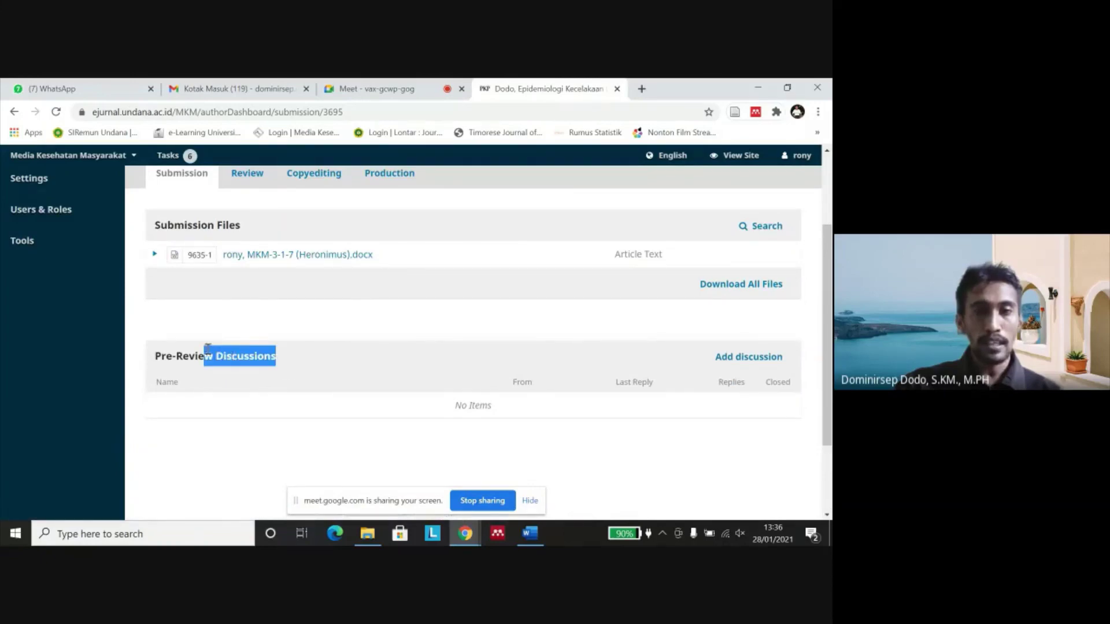
# Step: View the article's Review, Copyediting and Production stages one after another
pyautogui.scroll(2, 251, 389)
pyautogui.click(248, 292)
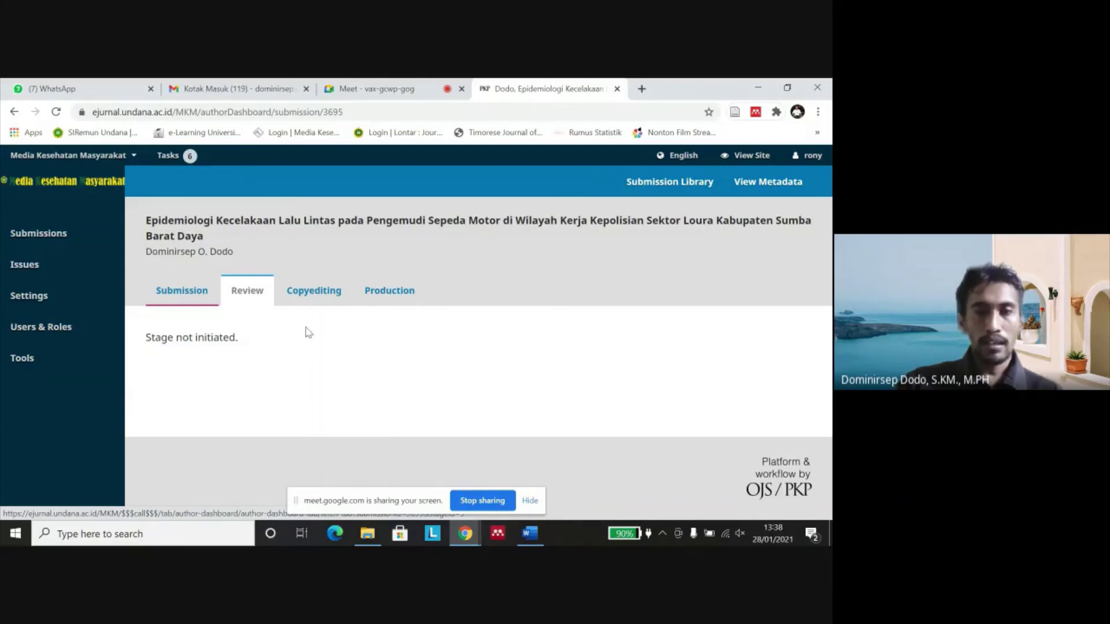
pyautogui.moveTo(87, 295)
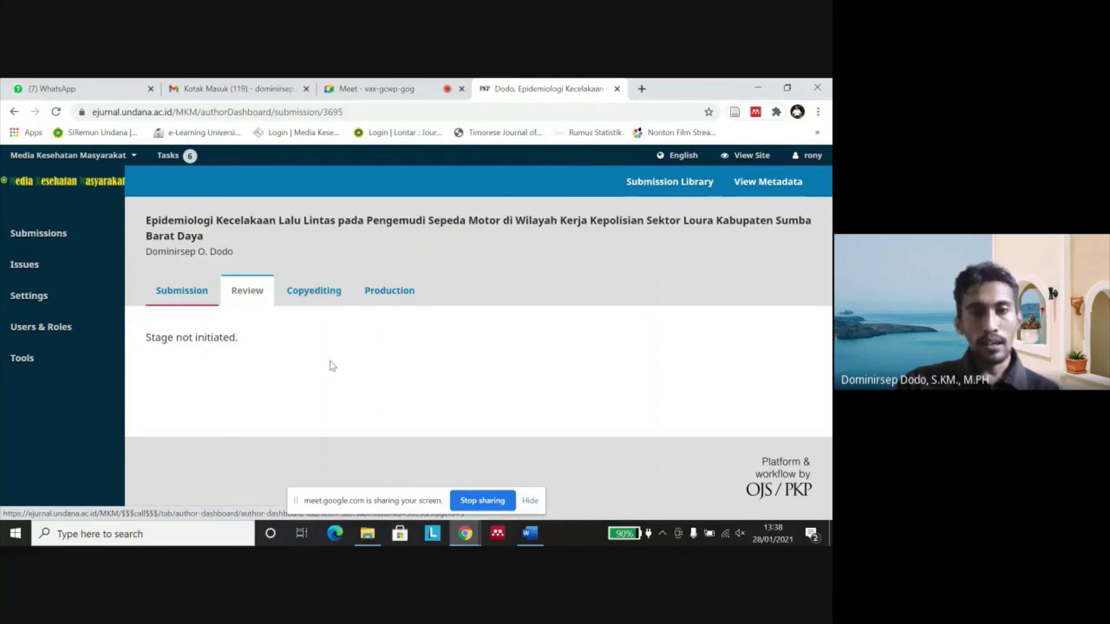
pyautogui.click(310, 296)
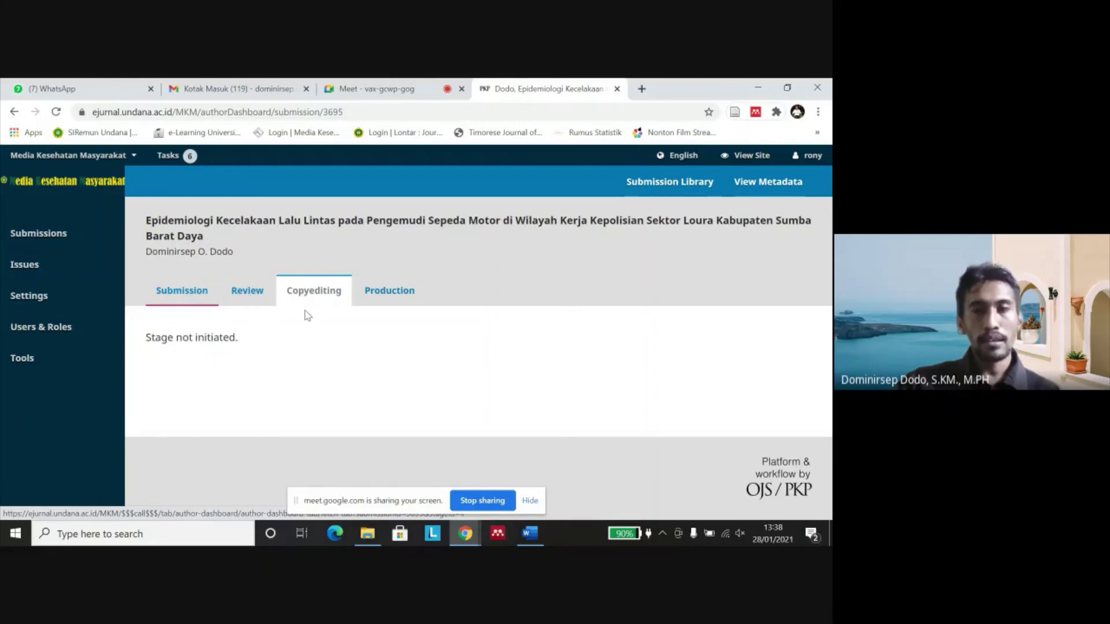
pyautogui.click(390, 293)
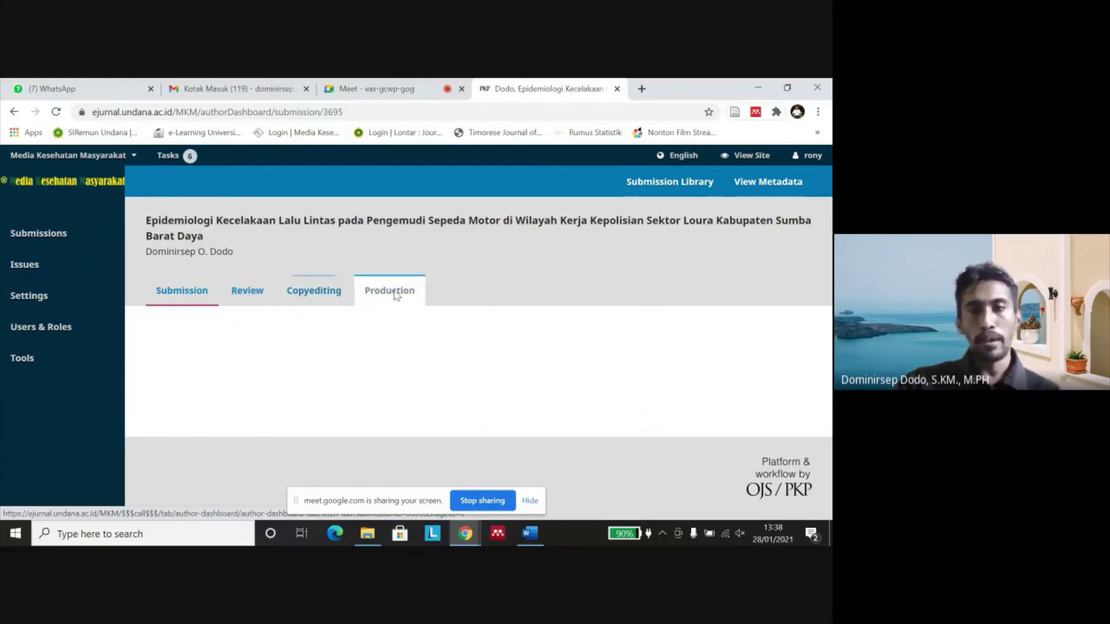